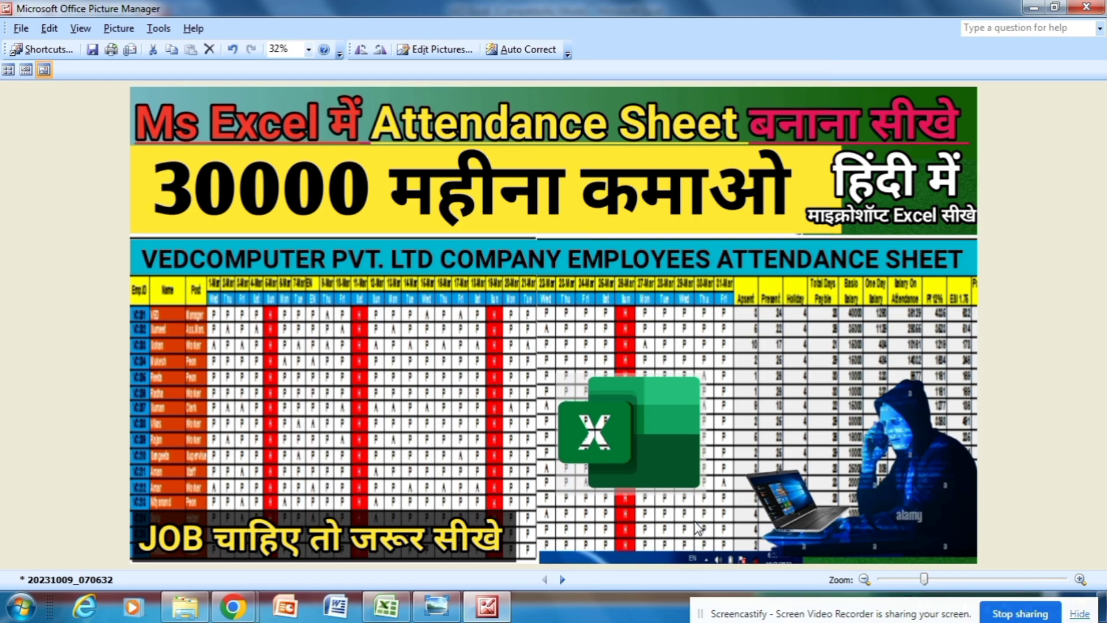
# Switch to the Excel workbook and examine the Emp.ID, Name, Post and weekday headers on the ATTENDANCE SHEET worksheet
pyautogui.click(386, 605)
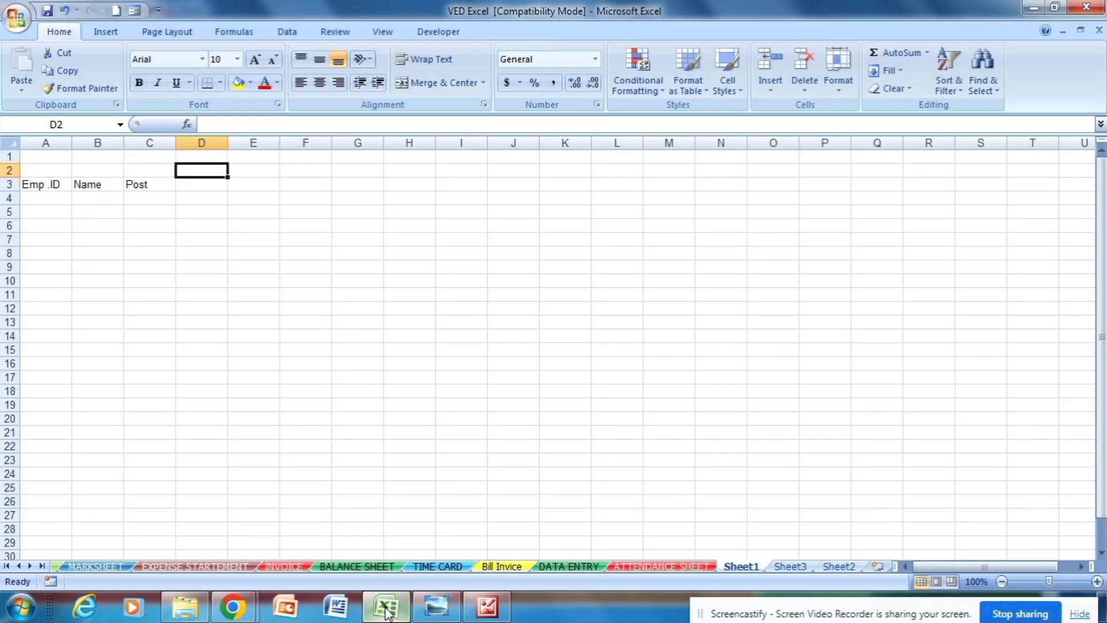
pyautogui.click(651, 567)
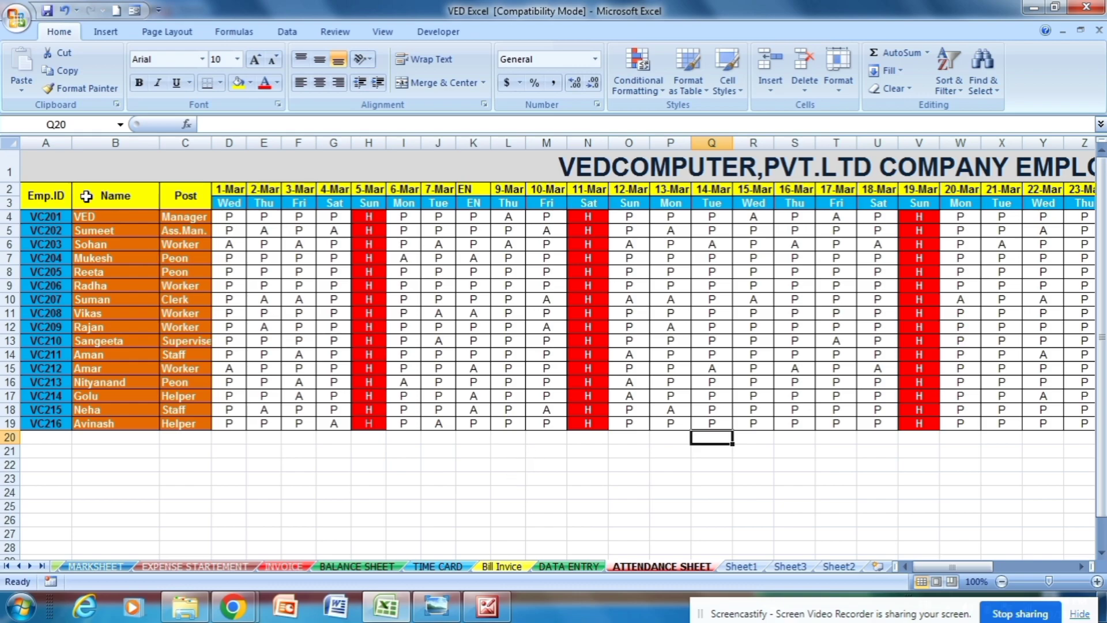
pyautogui.click(58, 194)
pyautogui.click(109, 196)
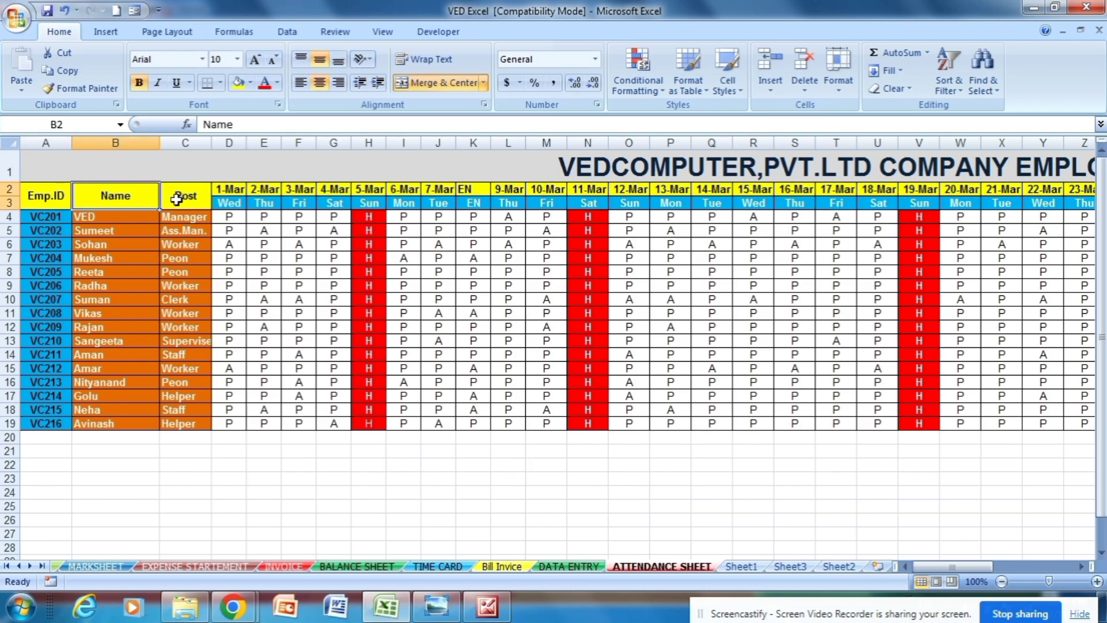
pyautogui.click(186, 198)
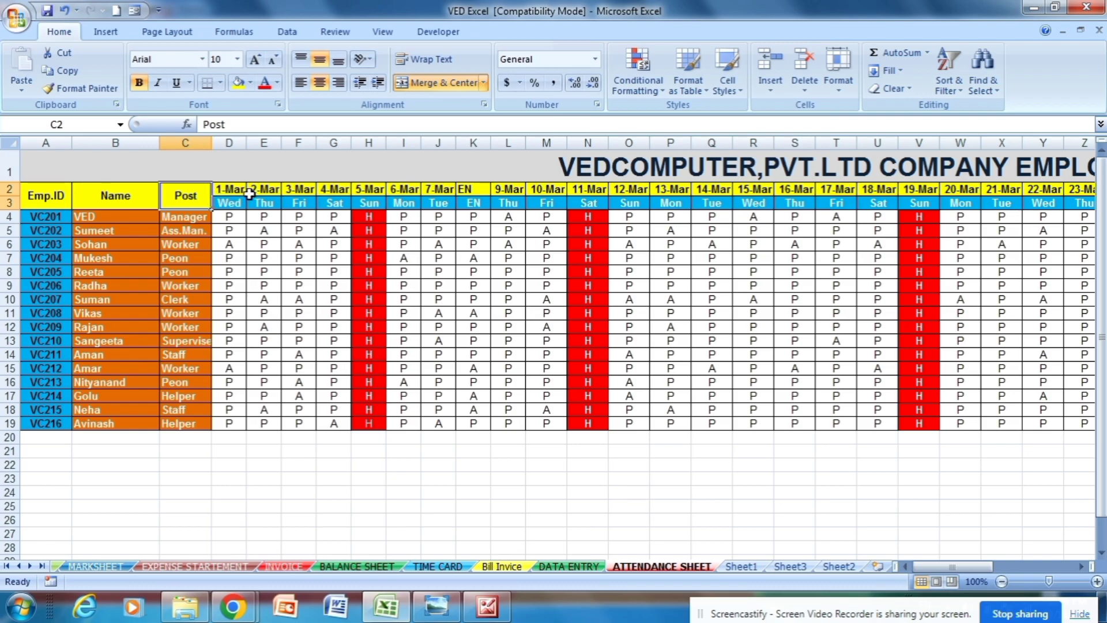
pyautogui.click(234, 207)
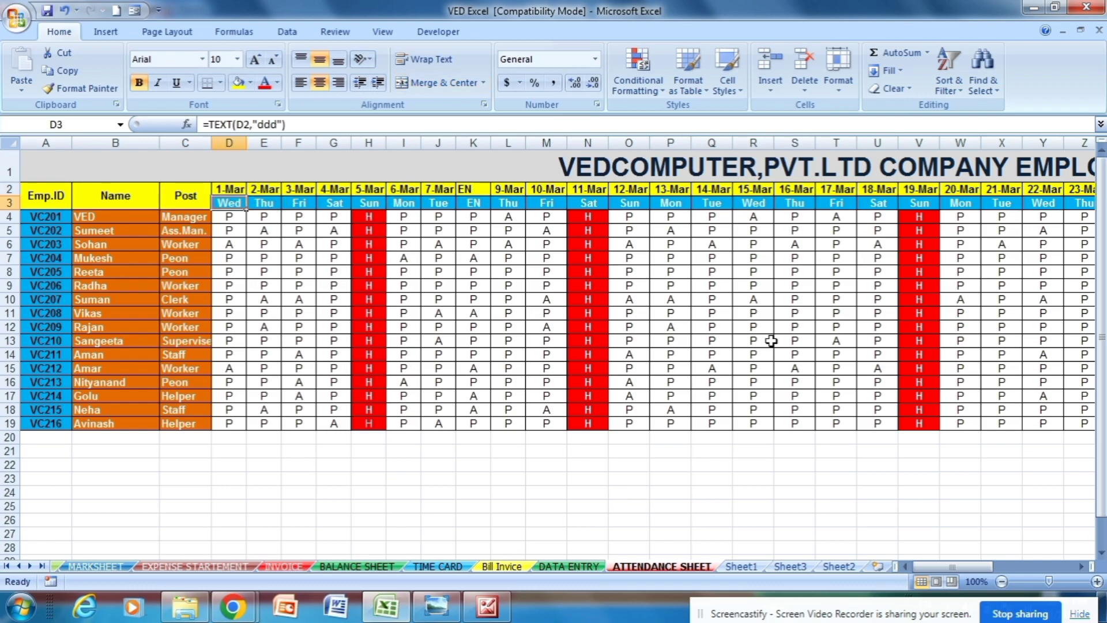
# Examine the red holiday columns for 19-Mar, 11-Mar and 26-Mar in the attendance table
pyautogui.moveTo(931, 577); pyautogui.dragTo(968, 567)
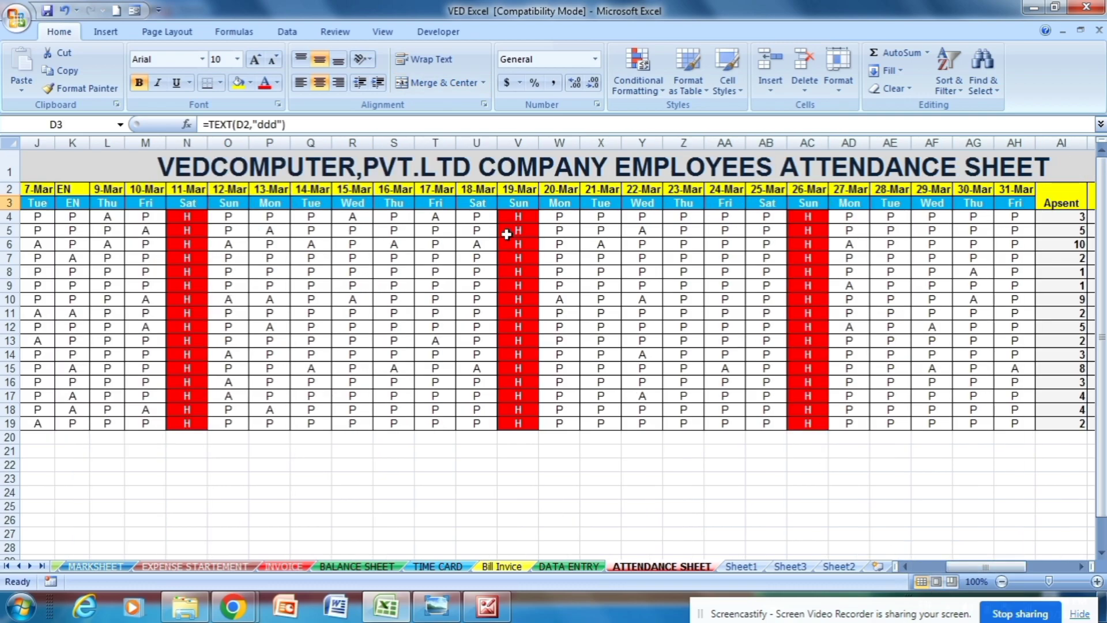
pyautogui.click(520, 218)
pyautogui.moveTo(521, 218); pyautogui.dragTo(534, 421)
pyautogui.moveTo(202, 218); pyautogui.dragTo(218, 421)
pyautogui.moveTo(807, 216); pyautogui.dragTo(815, 421)
# Review the summary column headers of the attendance table, from Present and Holiday through salary, Pf 12%, ESI 1.75 and Pay Hand
pyautogui.moveTo(980, 566); pyautogui.dragTo(1020, 572)
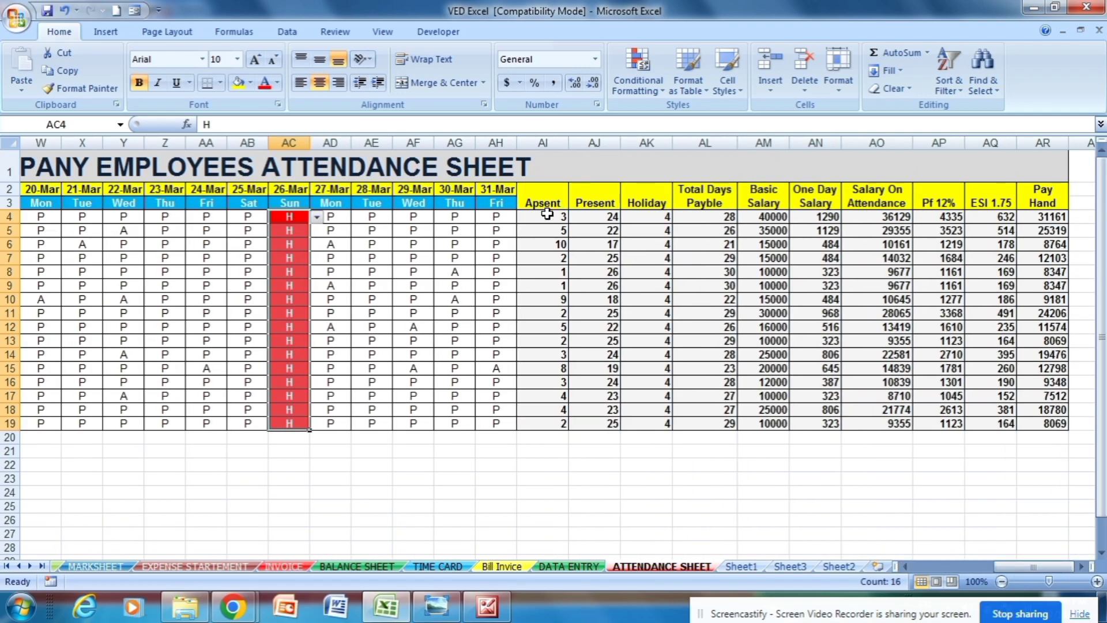
pyautogui.doubleClick(611, 202)
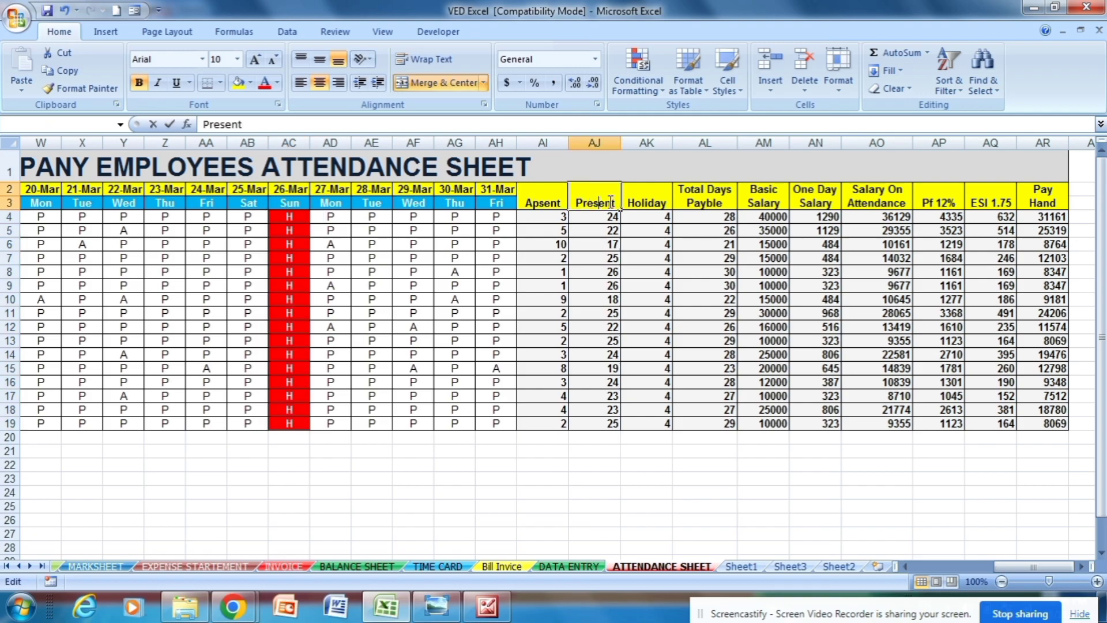
pyautogui.click(648, 203)
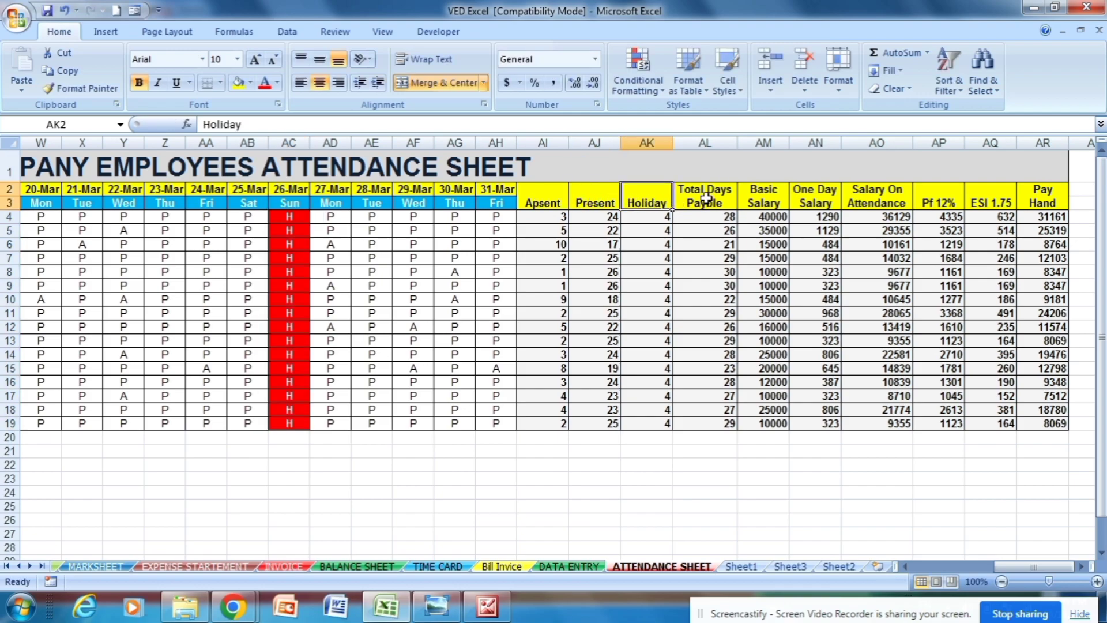
pyautogui.click(730, 200)
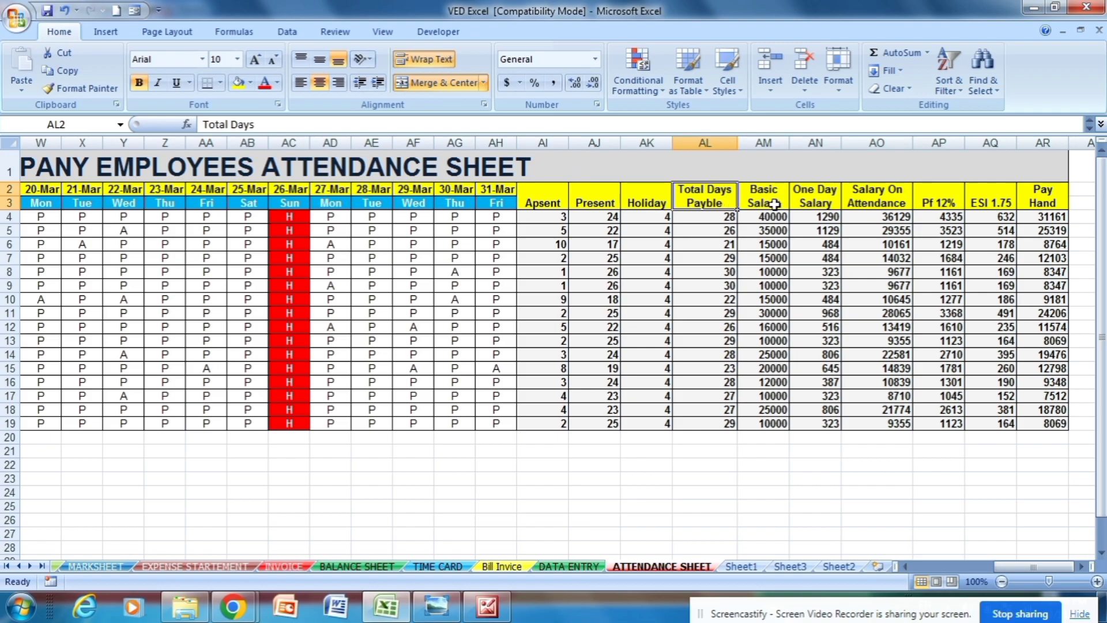
pyautogui.click(773, 202)
pyautogui.click(827, 201)
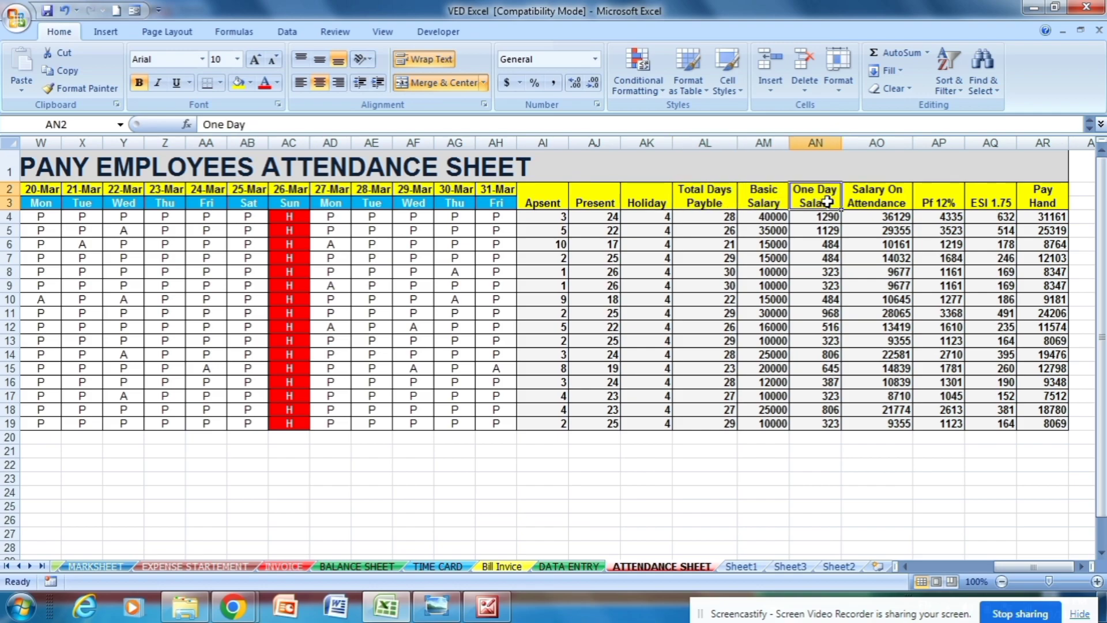
pyautogui.click(897, 201)
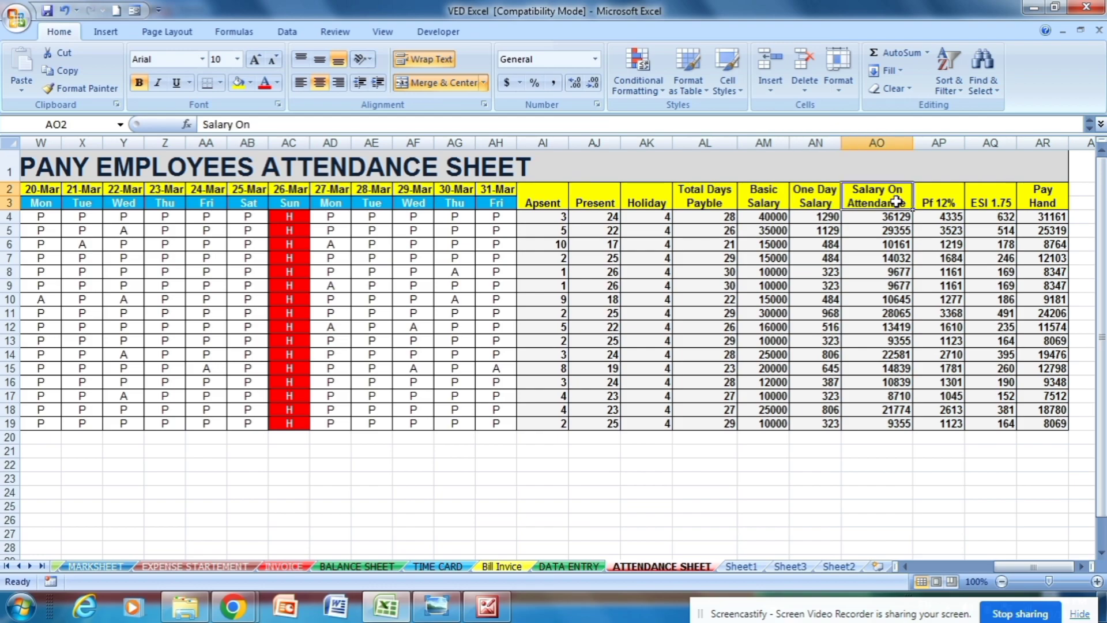
pyautogui.click(957, 202)
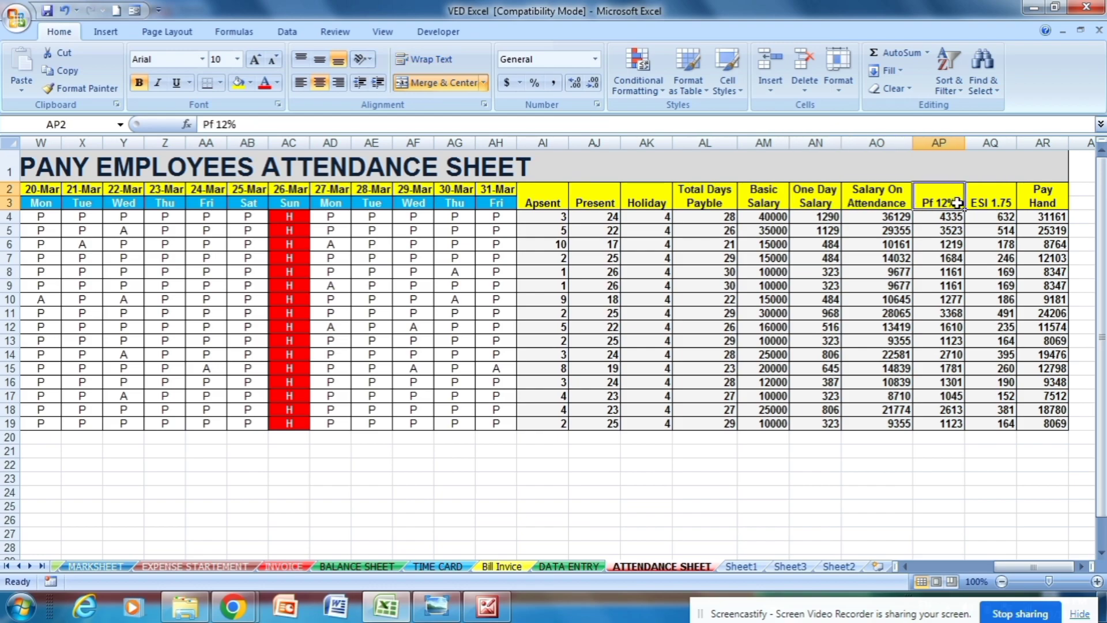
pyautogui.click(987, 201)
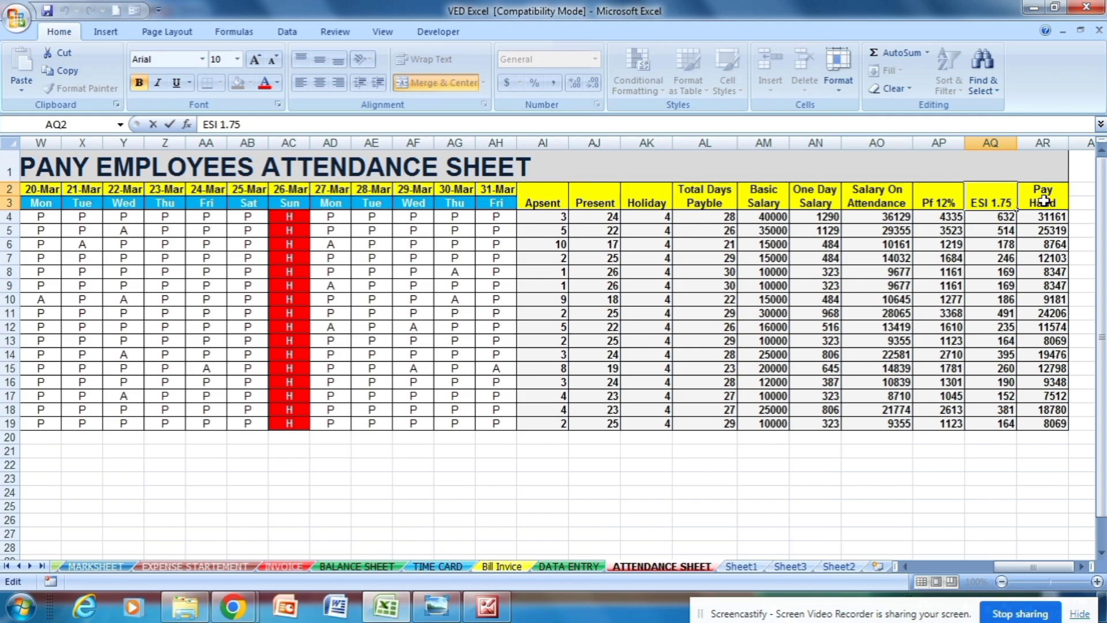
pyautogui.click(1040, 201)
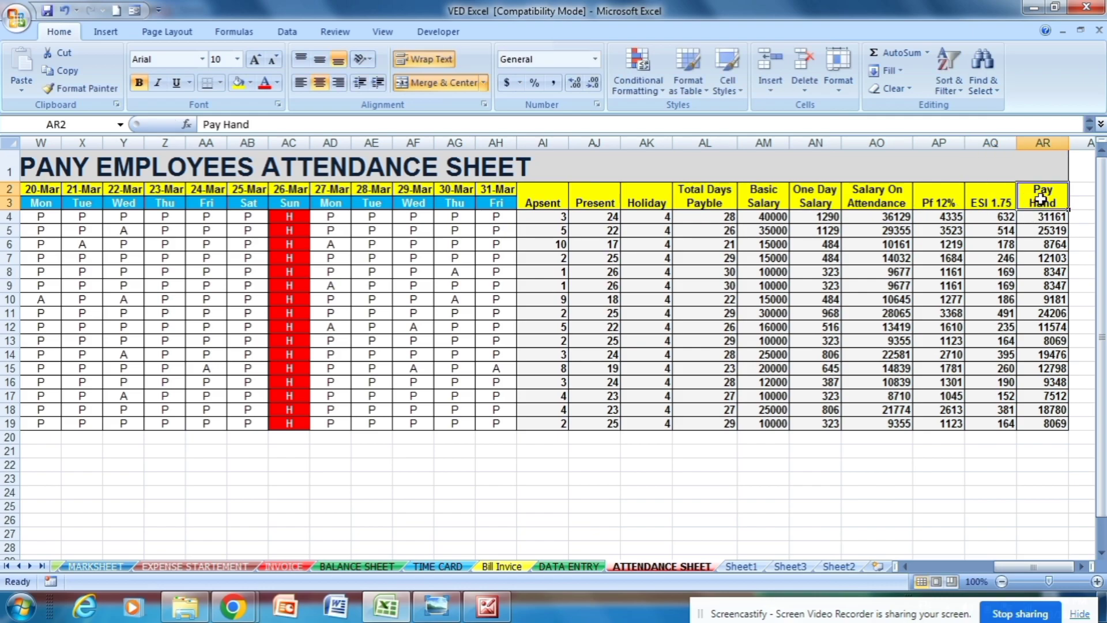
# Inspect the first employee's Pay Hand, ESI and PF cells, and return to the start of the attendance table
pyautogui.click(1041, 218)
pyautogui.click(1040, 198)
pyautogui.click(1041, 216)
pyautogui.click(980, 216)
pyautogui.click(937, 216)
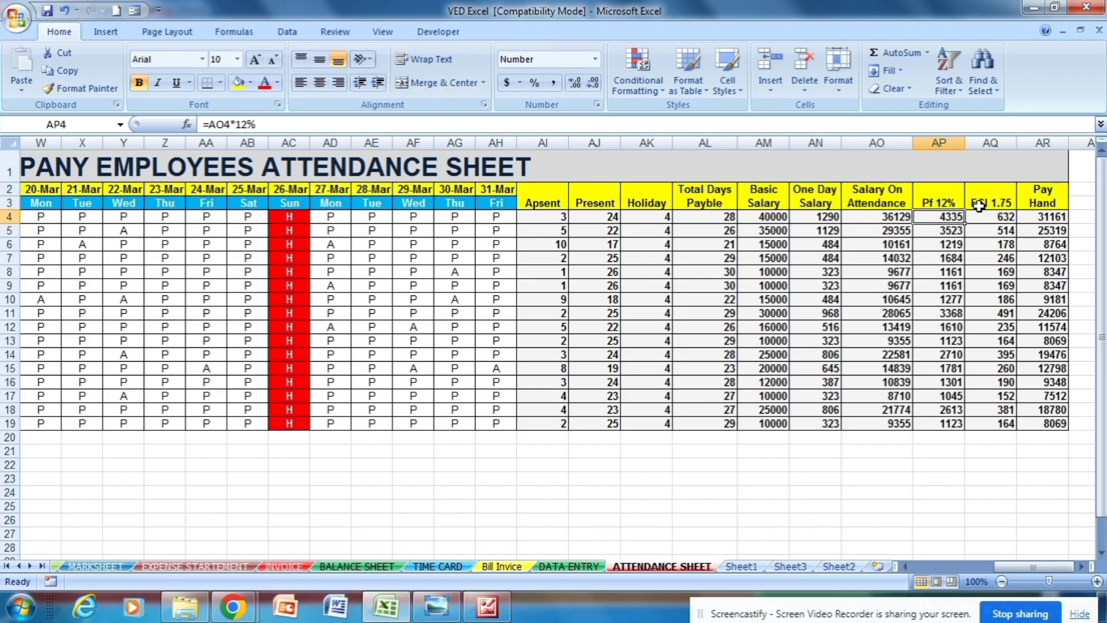
pyautogui.click(1050, 192)
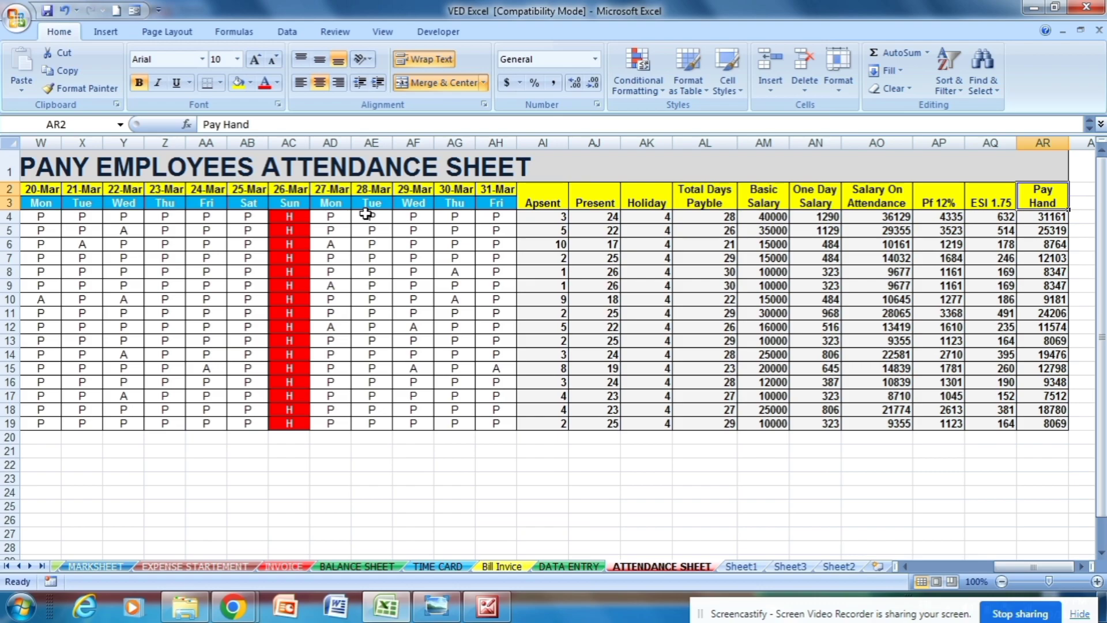
pyautogui.moveTo(1058, 567); pyautogui.dragTo(906, 569)
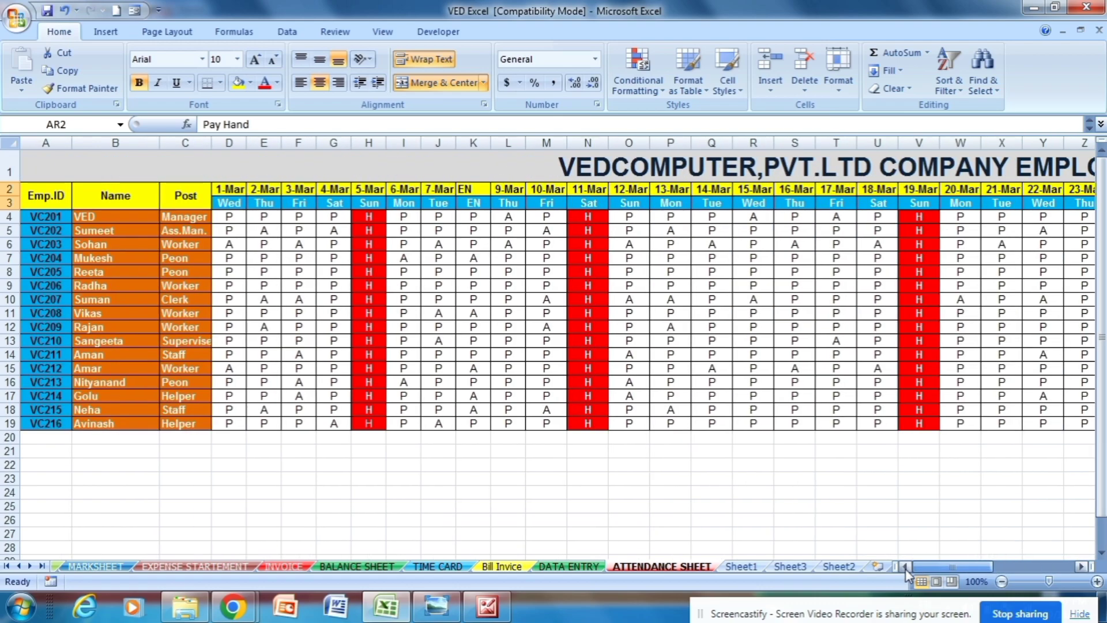
# Go to Sheet1 and clear the existing header texts in A3:C4
pyautogui.click(741, 566)
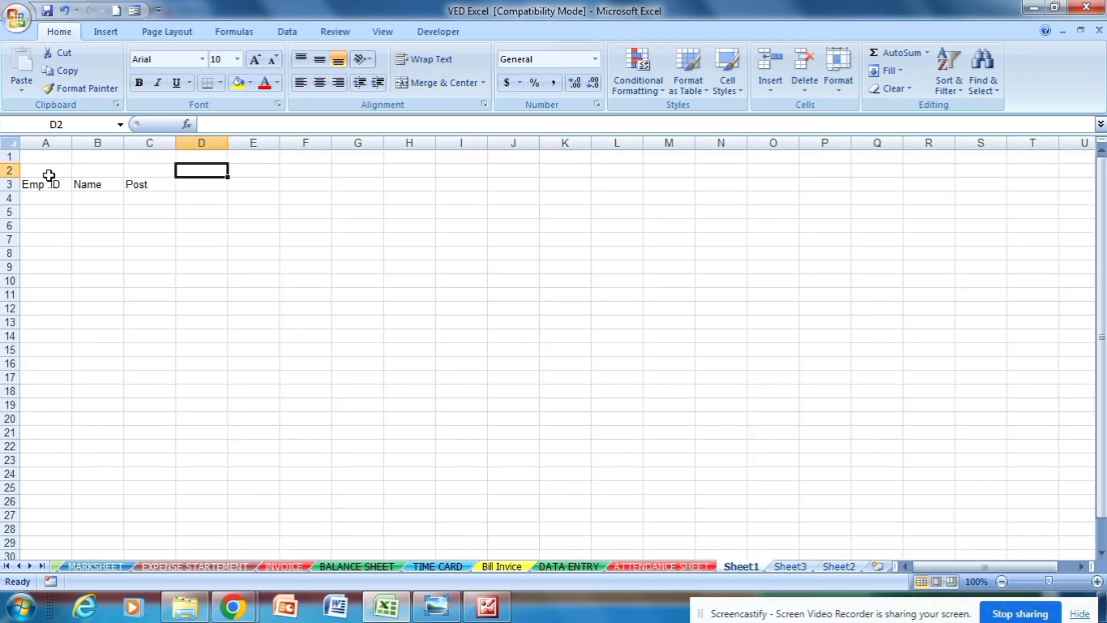
pyautogui.moveTo(48, 184); pyautogui.dragTo(157, 199)
pyautogui.press('Delete')
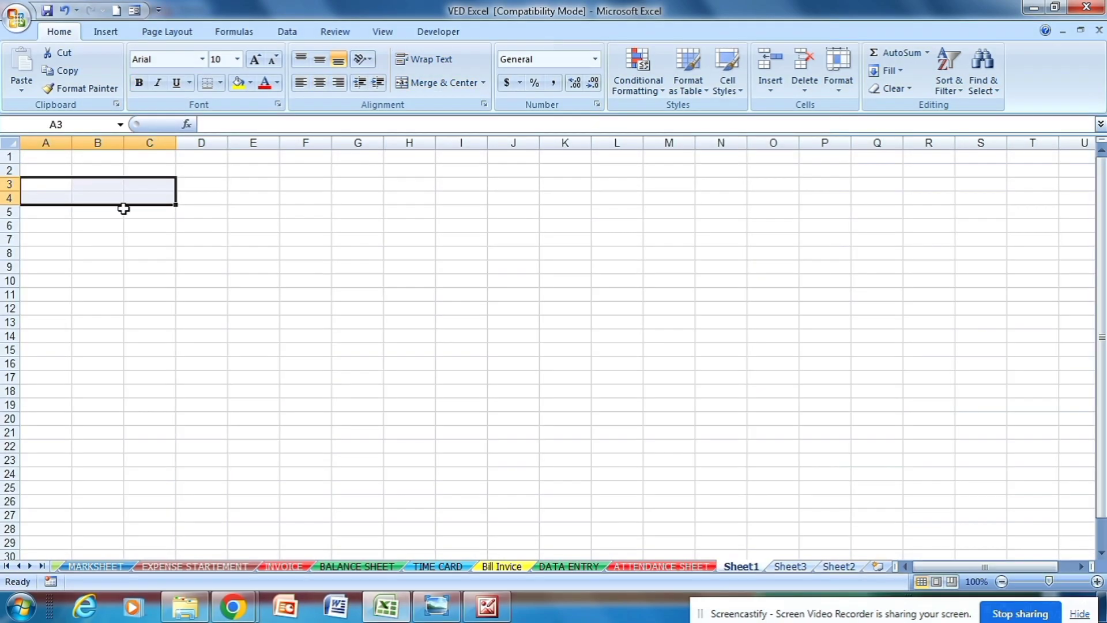
# Enter the column headers Emp. ID, Name and Post in cells A3, B3 and C3
pyautogui.click(65, 184)
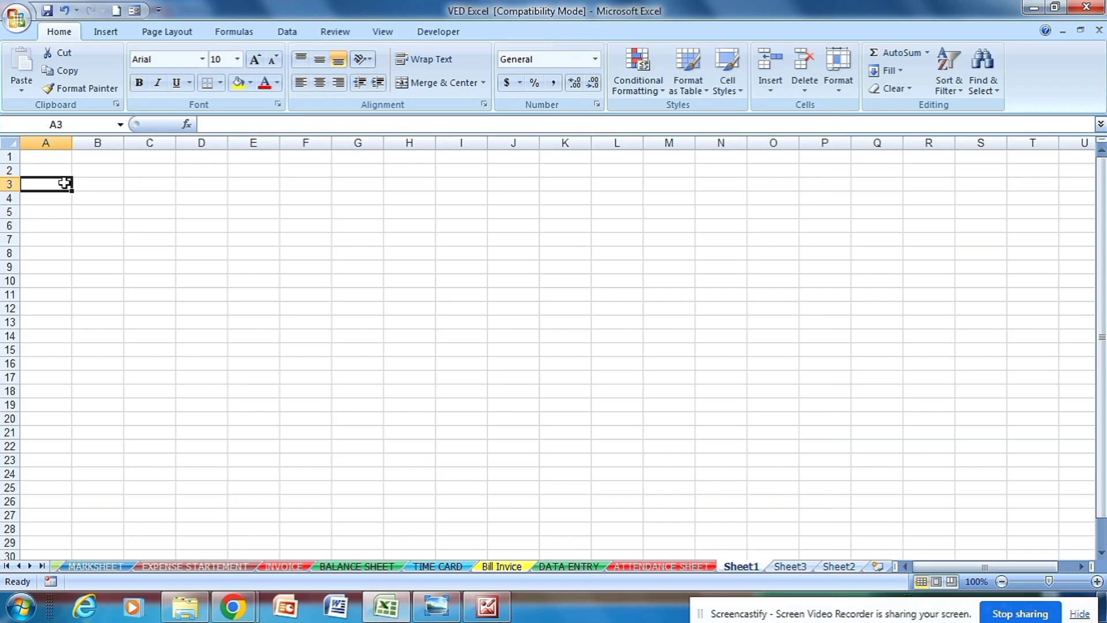
pyautogui.write('Emp. ID')
pyautogui.press('Tab')
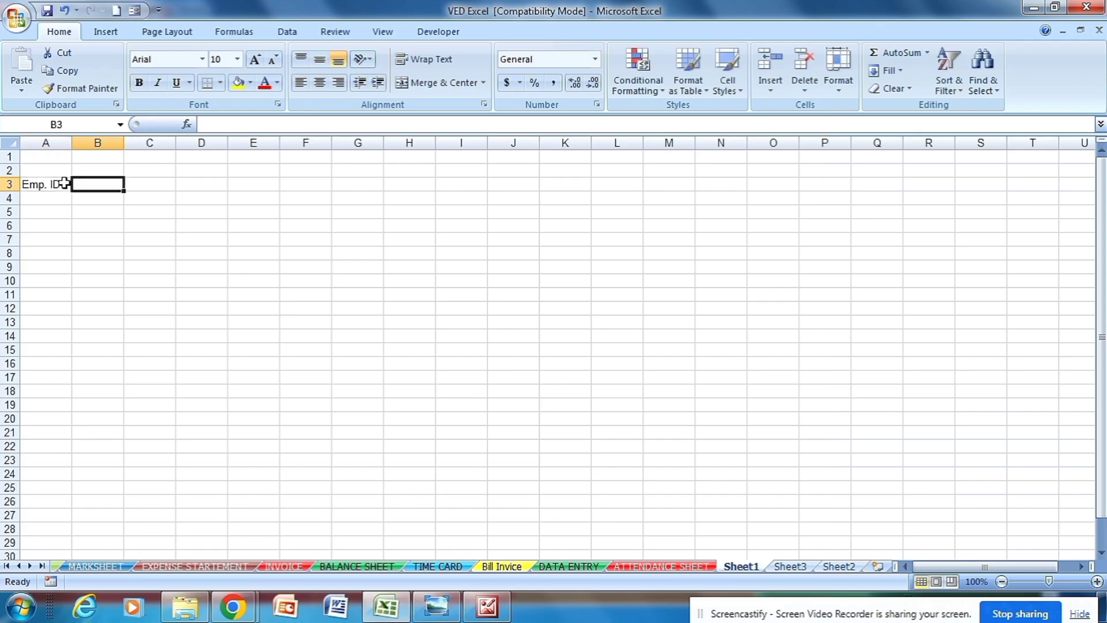
pyautogui.write('Name')
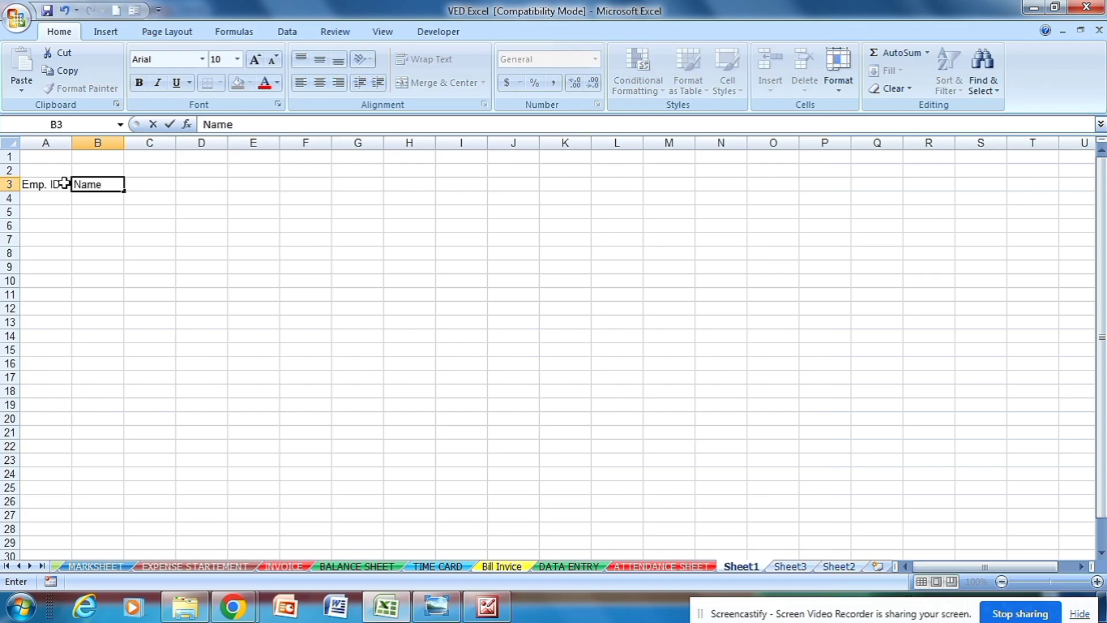
pyautogui.press('Tab')
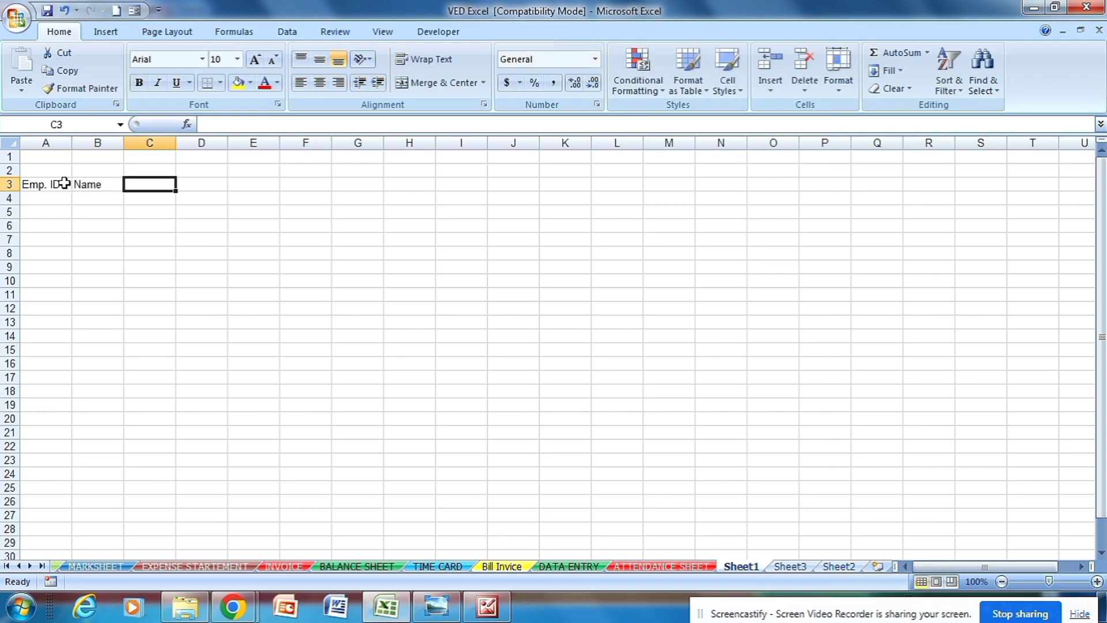
pyautogui.write('Post')
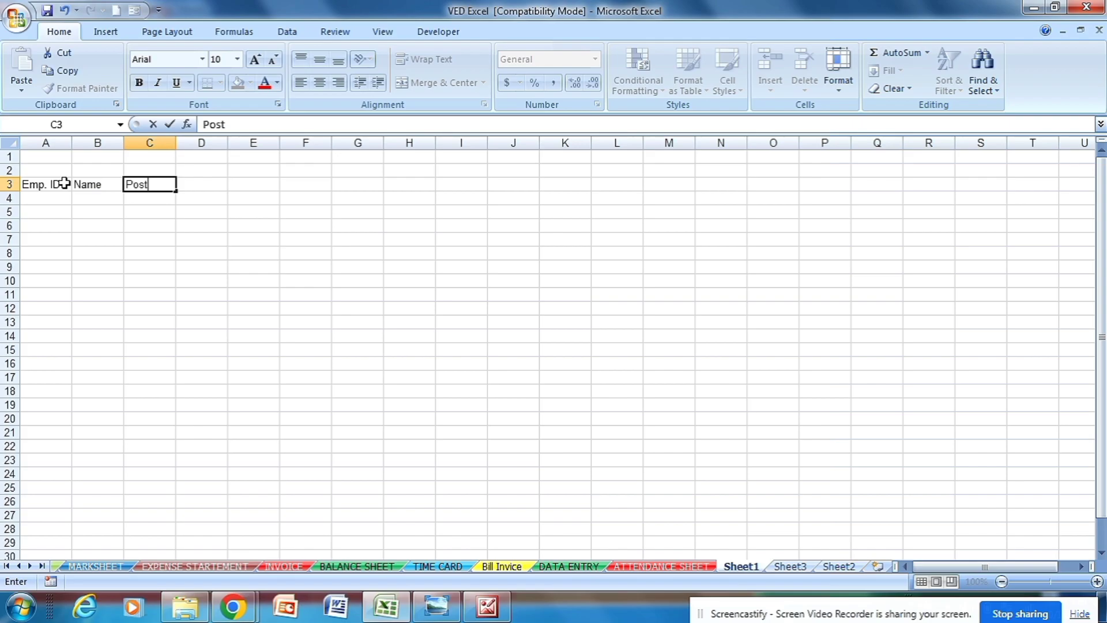
# Enter the dates 3/1/2023 in cell D2 and 3/2/2023 in cell E2
pyautogui.click(204, 173)
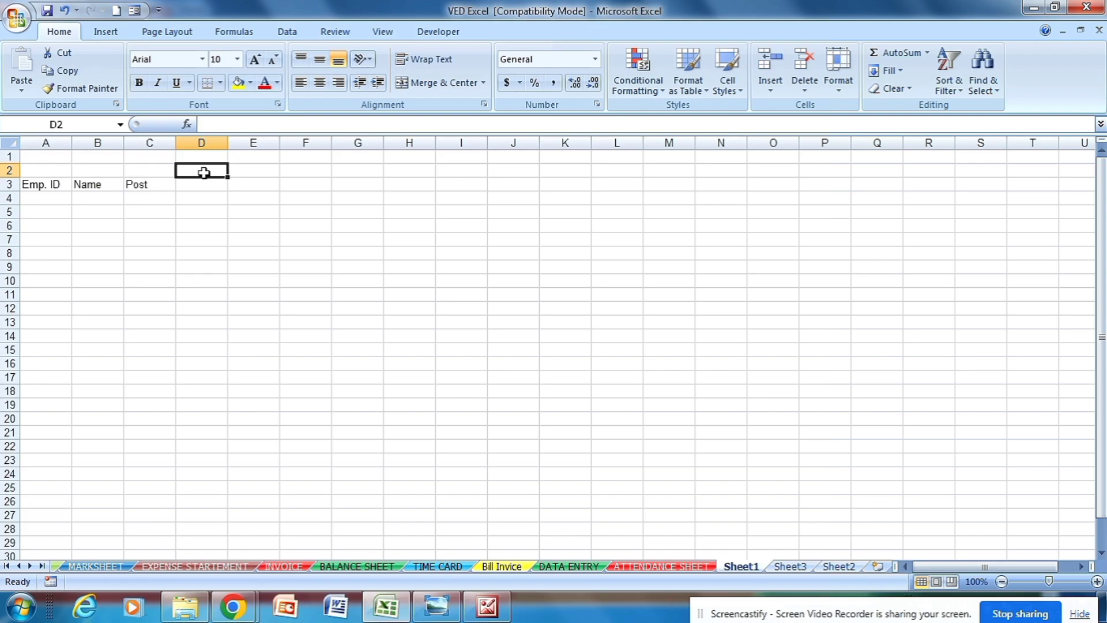
pyautogui.write('3/')
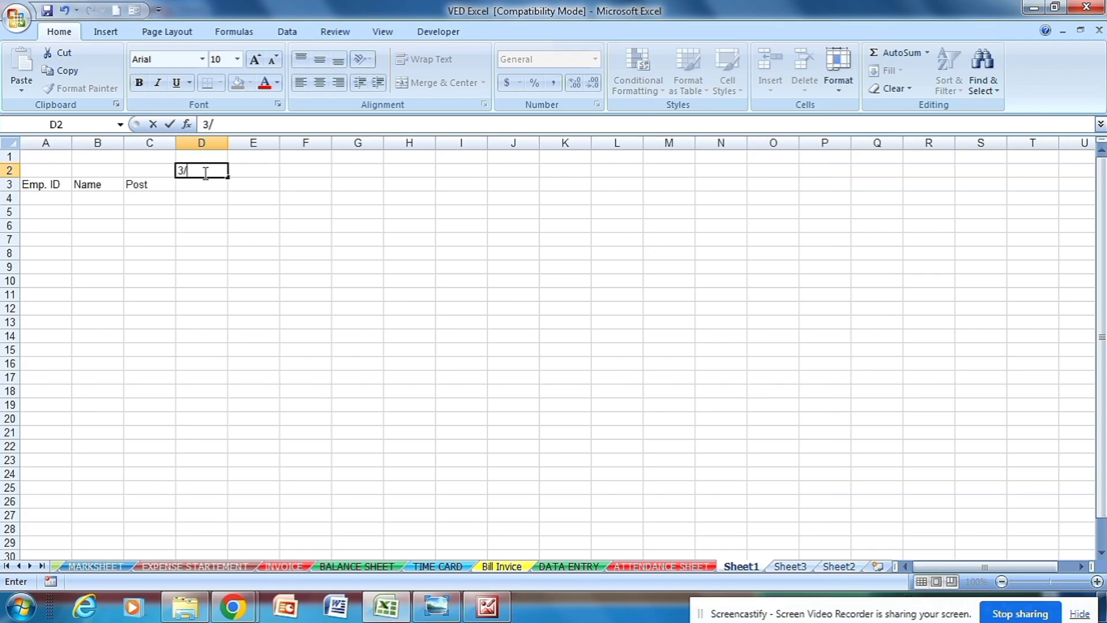
pyautogui.write('1/2023')
pyautogui.click(269, 173)
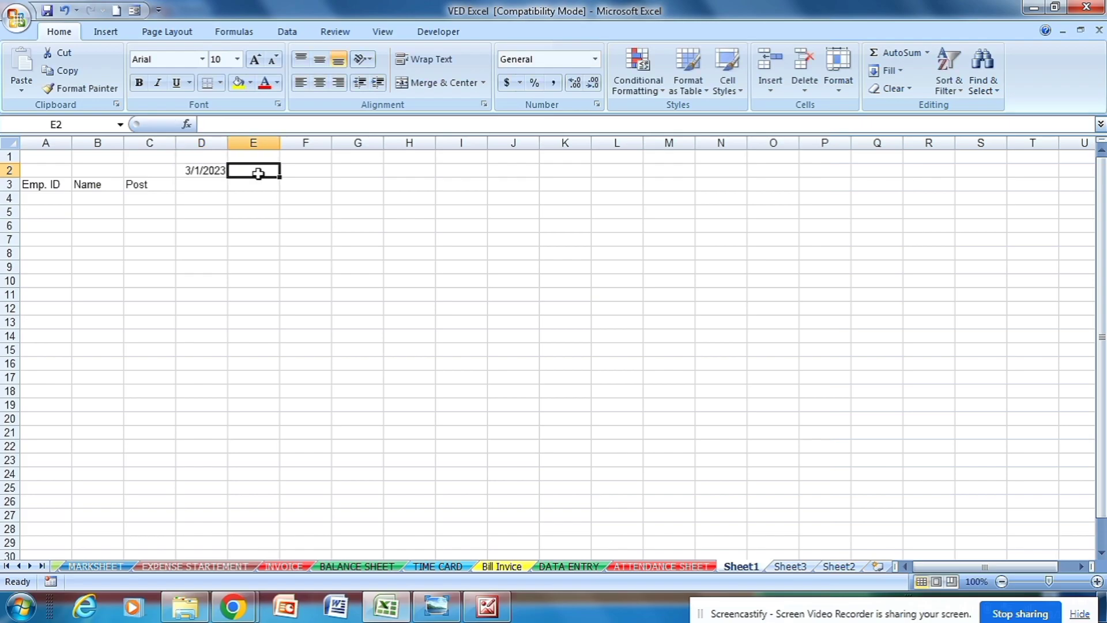
pyautogui.write('3')
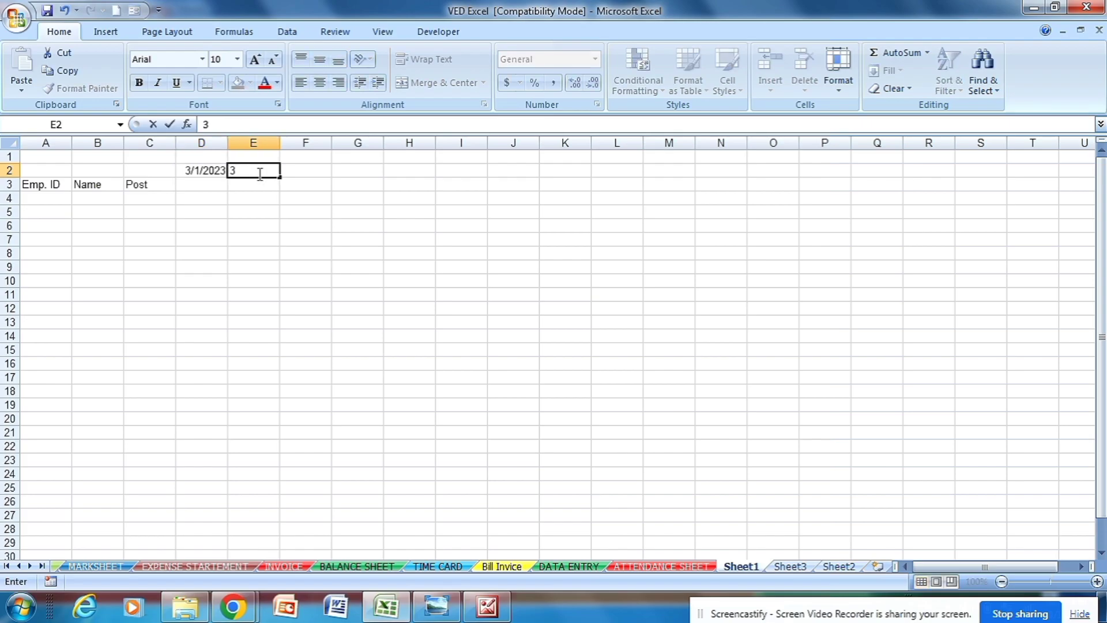
pyautogui.write('/2/2023')
pyautogui.click(298, 213)
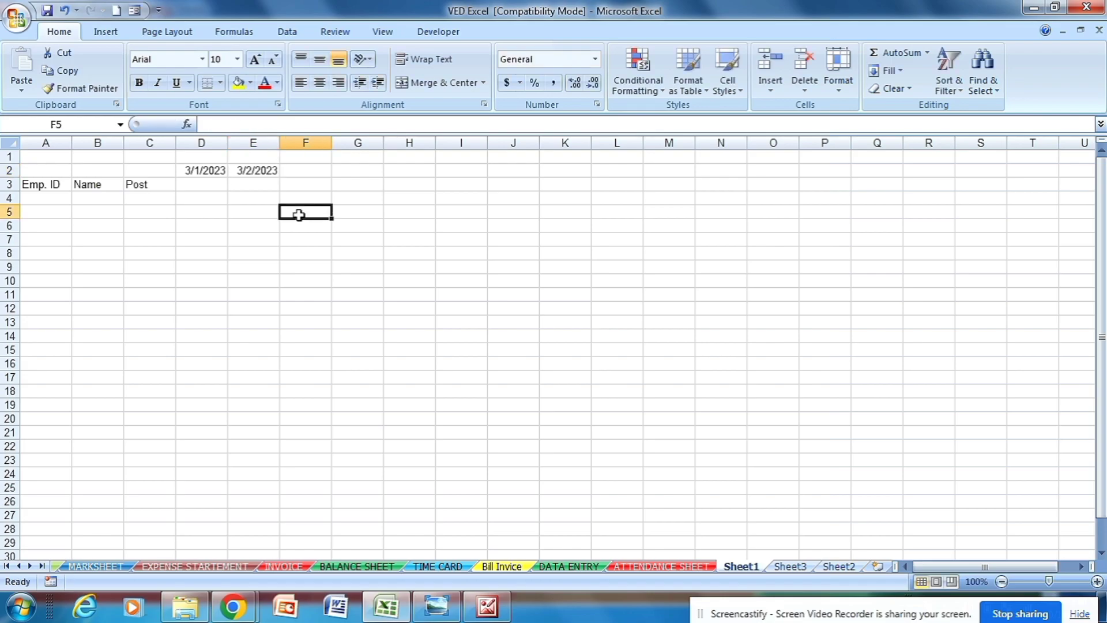
# Format the dates in D2:E2 with the custom number format d-mmm
pyautogui.click(195, 170)
pyautogui.moveTo(195, 171); pyautogui.dragTo(267, 171)
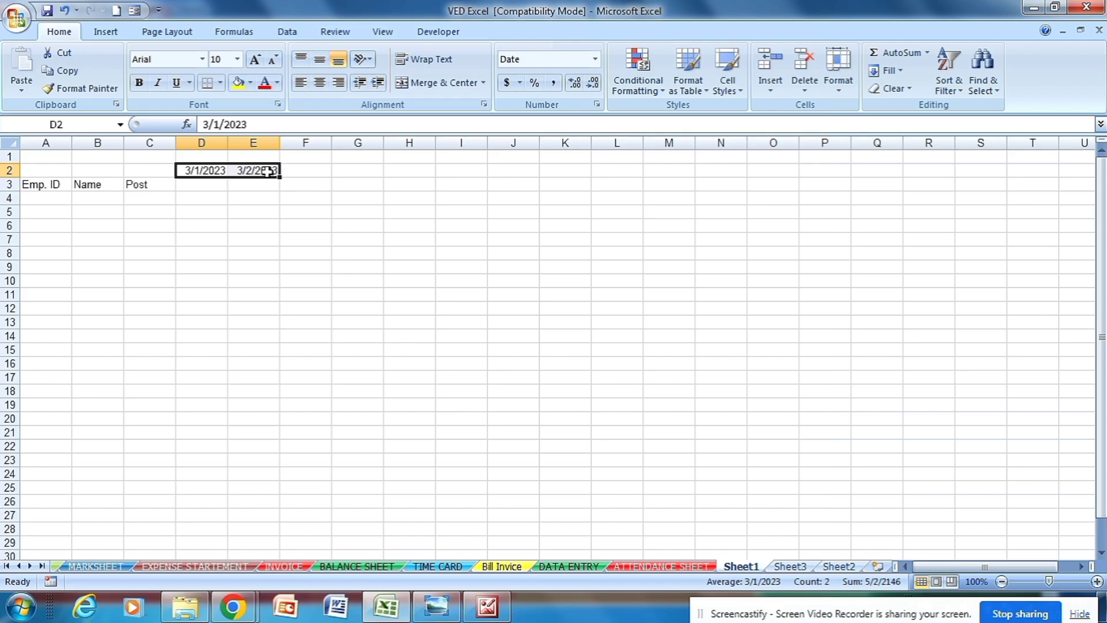
pyautogui.click(593, 60)
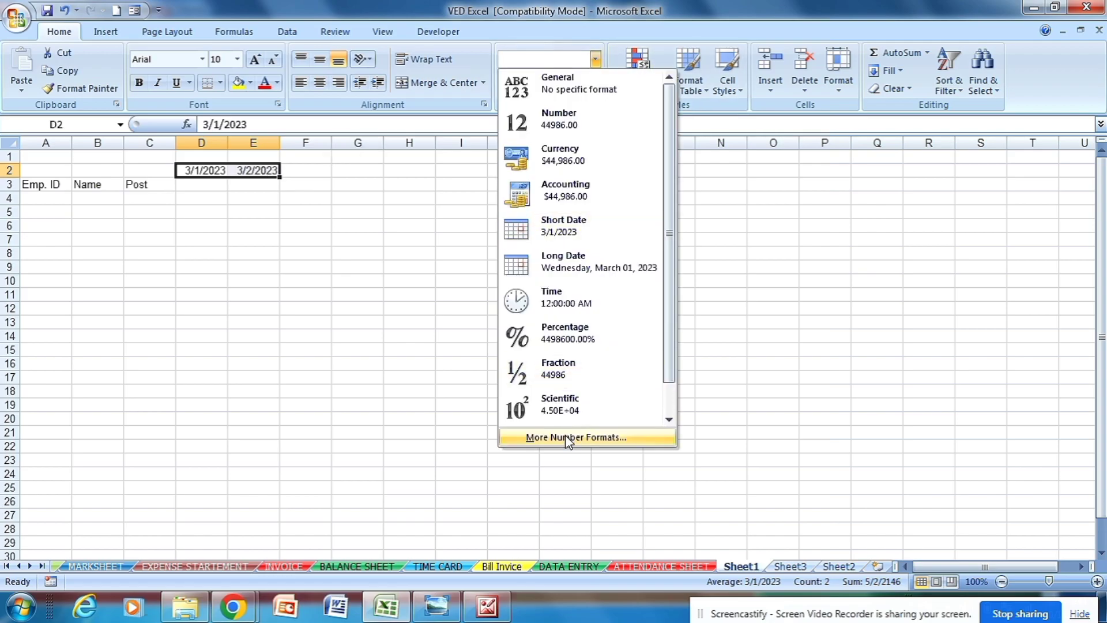
pyautogui.click(565, 436)
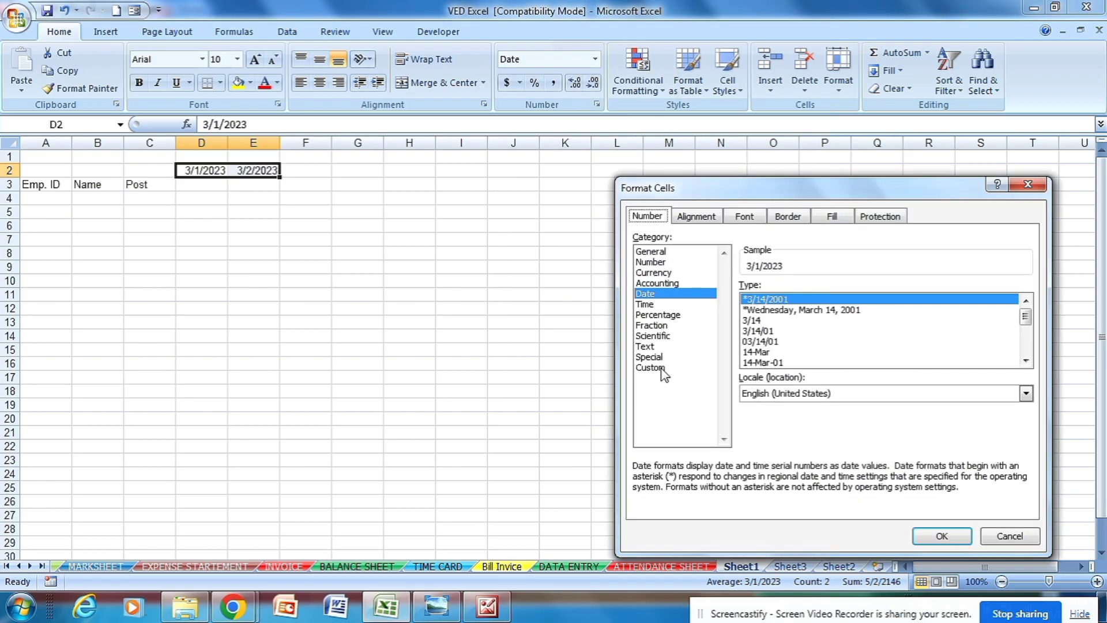
pyautogui.click(662, 372)
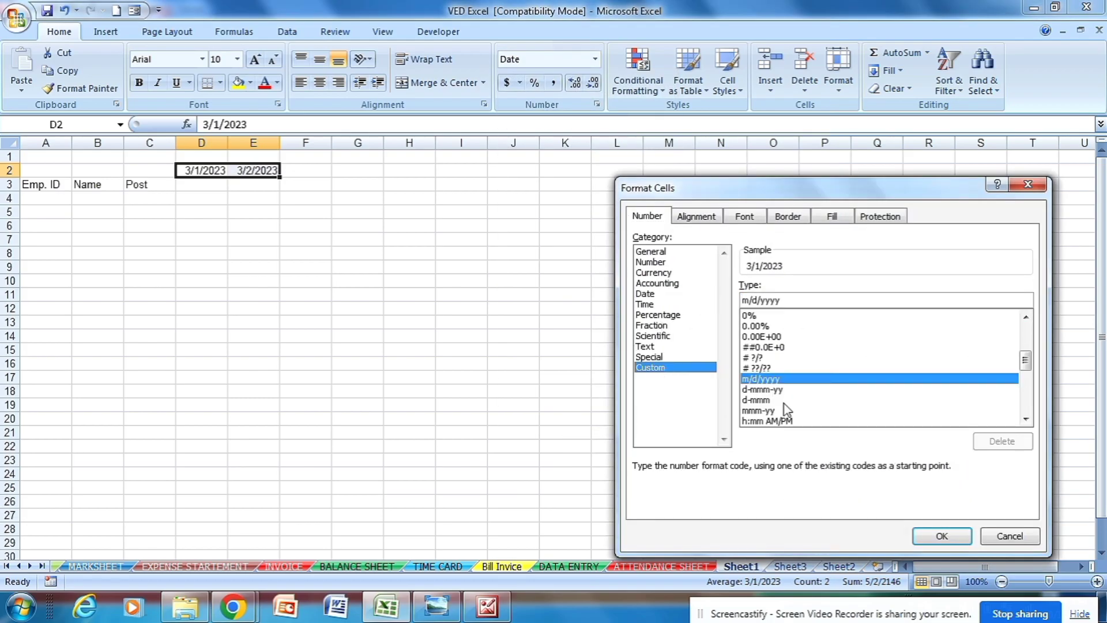
pyautogui.click(766, 401)
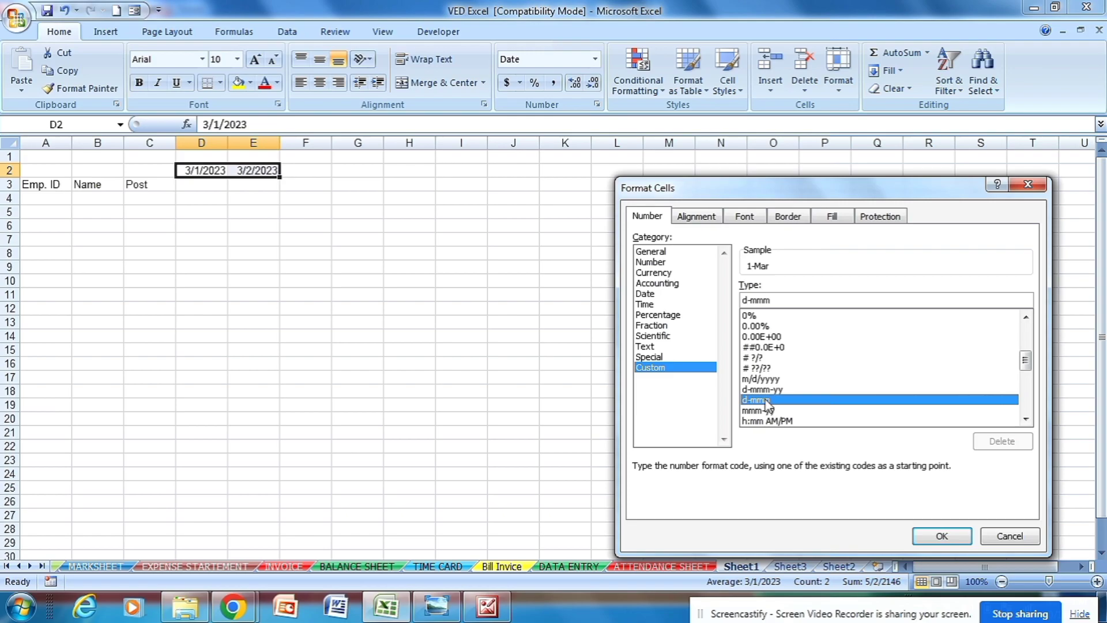
pyautogui.click(941, 535)
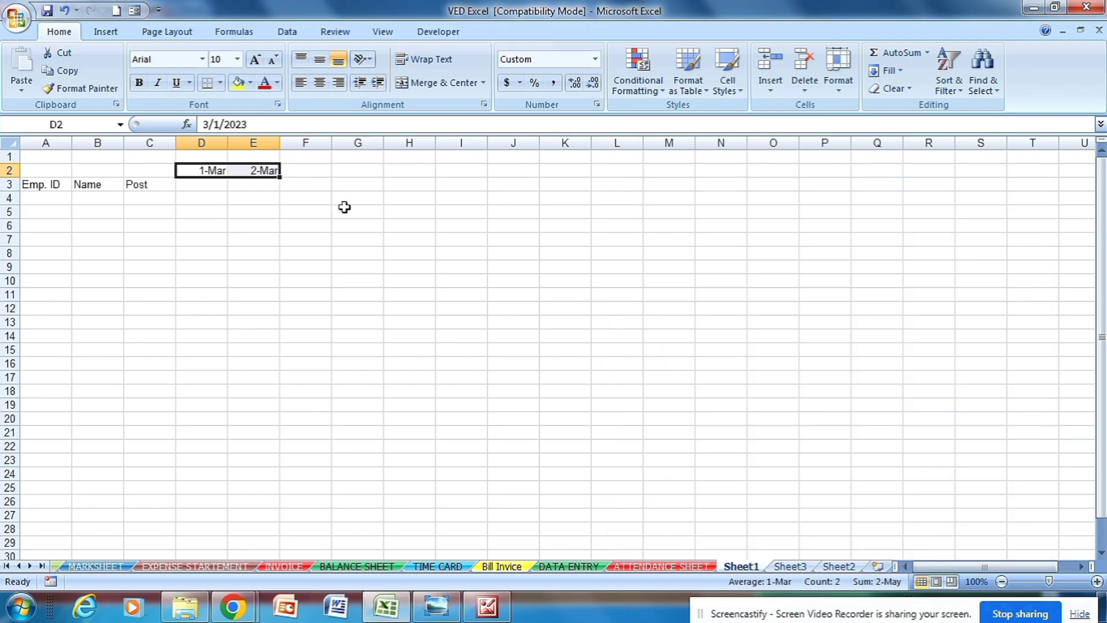
# Extend the date series from D2:E2 along row 2 through 31-Mar in column AH
pyautogui.click(293, 185)
pyautogui.click(210, 170)
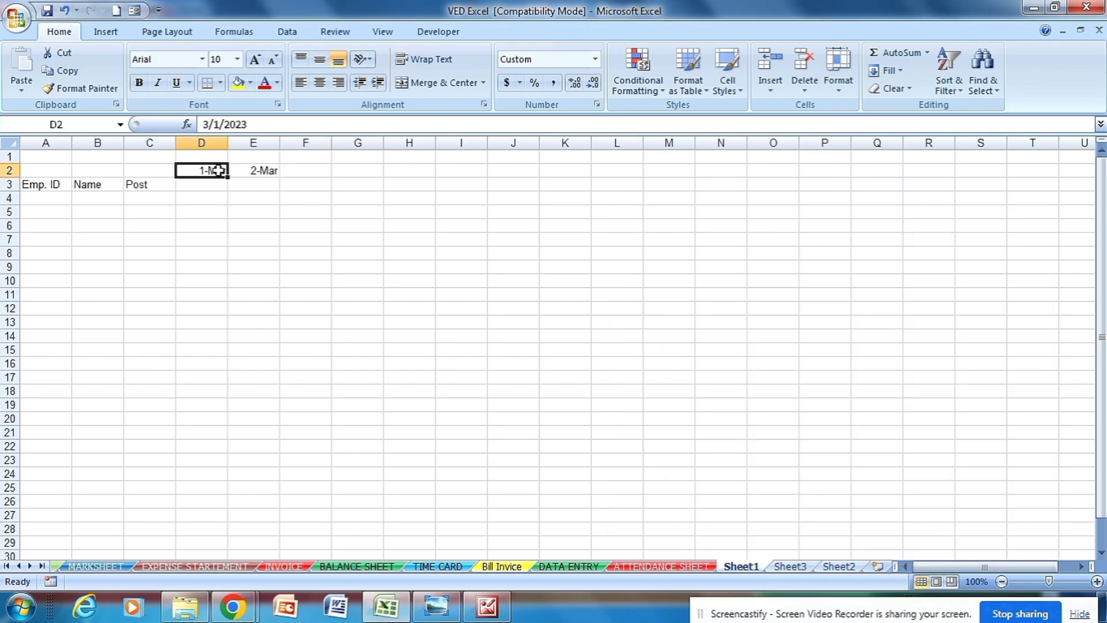
pyautogui.moveTo(210, 171); pyautogui.dragTo(241, 177)
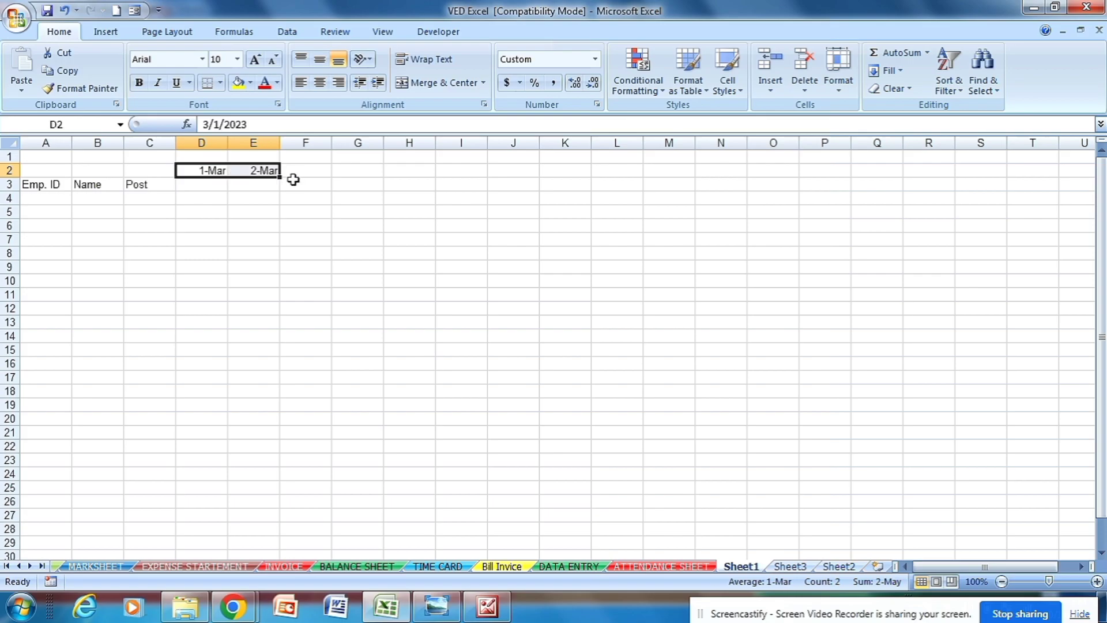
pyautogui.moveTo(280, 177); pyautogui.dragTo(789, 171)
pyautogui.moveTo(1032, 567); pyautogui.dragTo(921, 568)
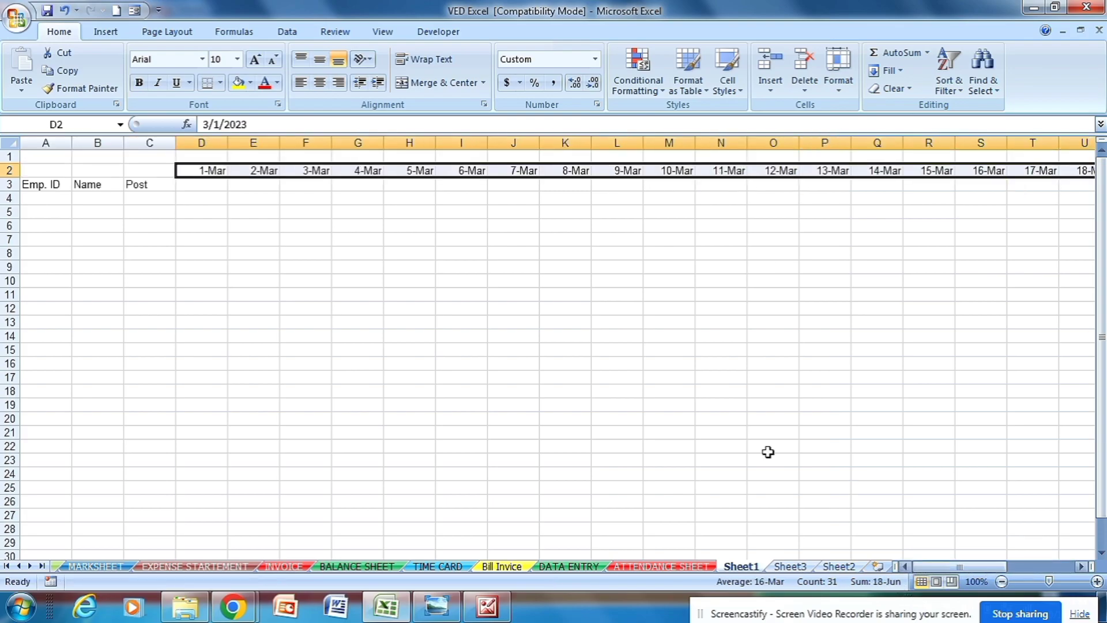
# Enter the formula =TEXT(D2,"ddd") in cell D3 to give the weekday of the first date
pyautogui.click(202, 183)
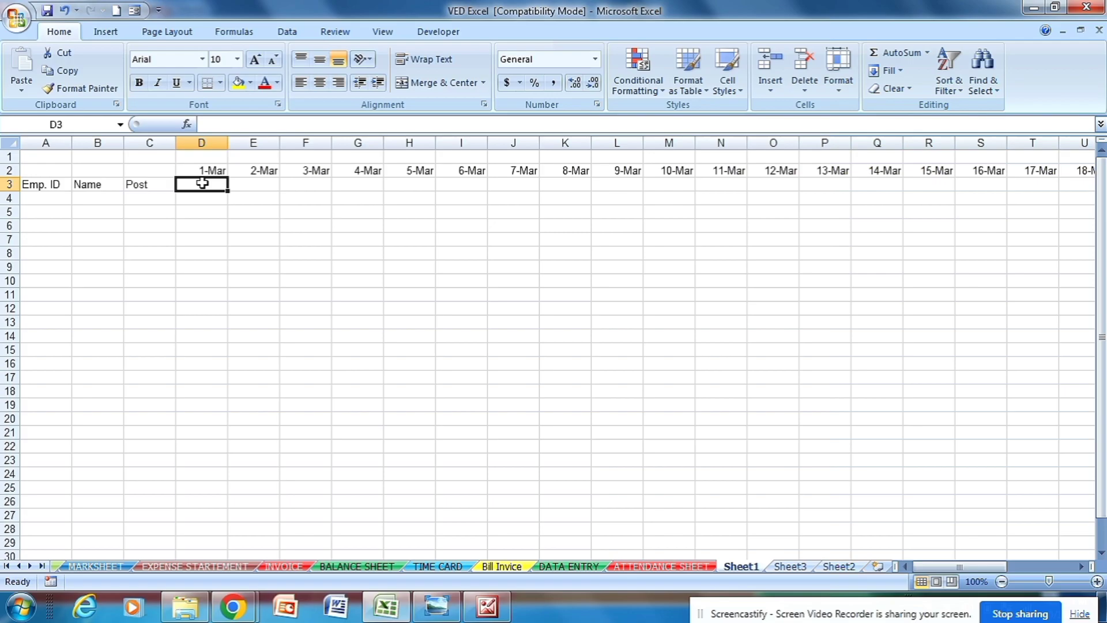
pyautogui.click(208, 167)
pyautogui.click(208, 183)
pyautogui.write('=')
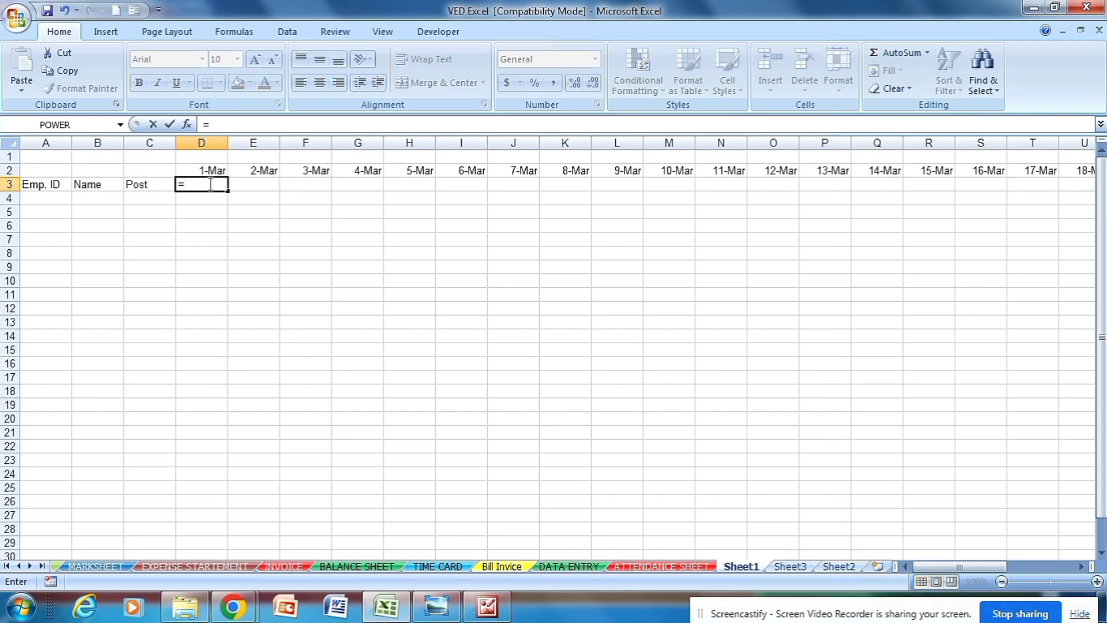
pyautogui.write('text')
pyautogui.press('Tab')
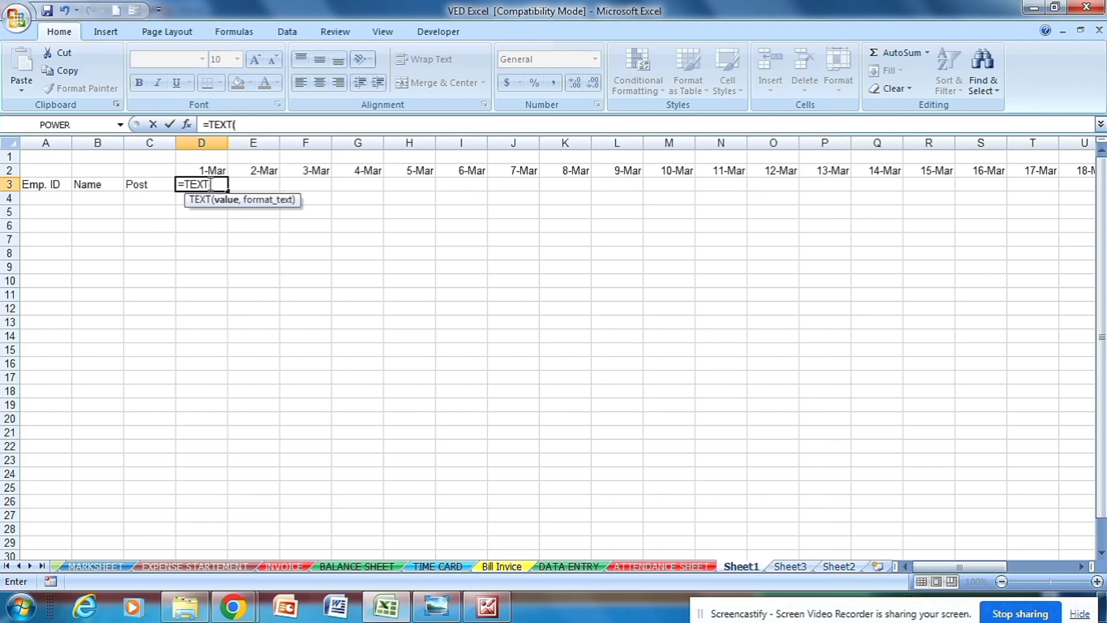
pyautogui.click(214, 171)
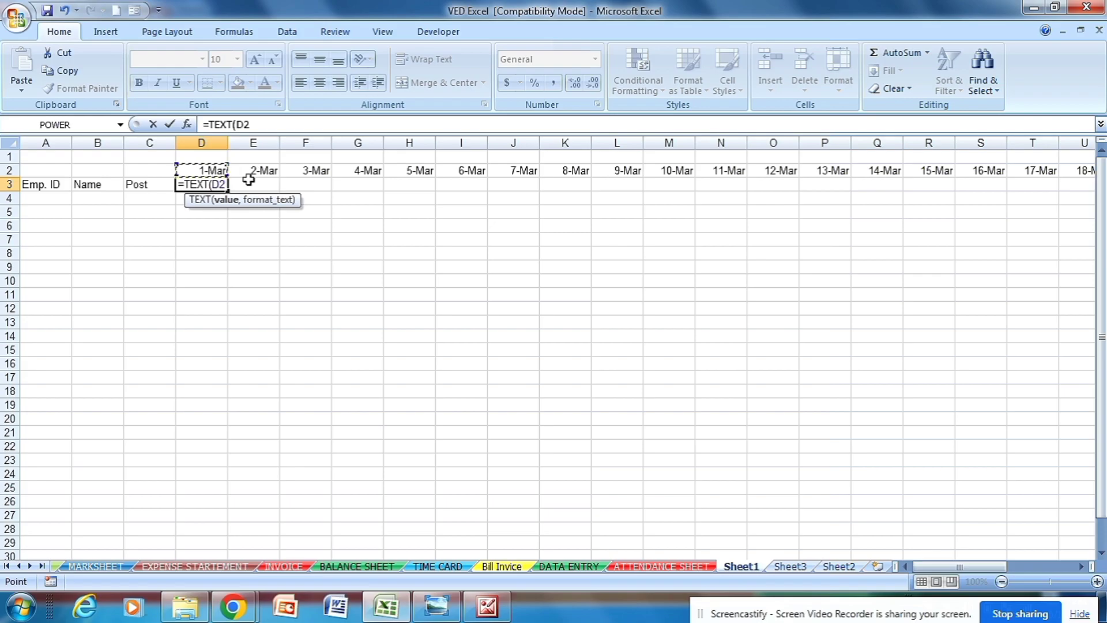
pyautogui.write(',"')
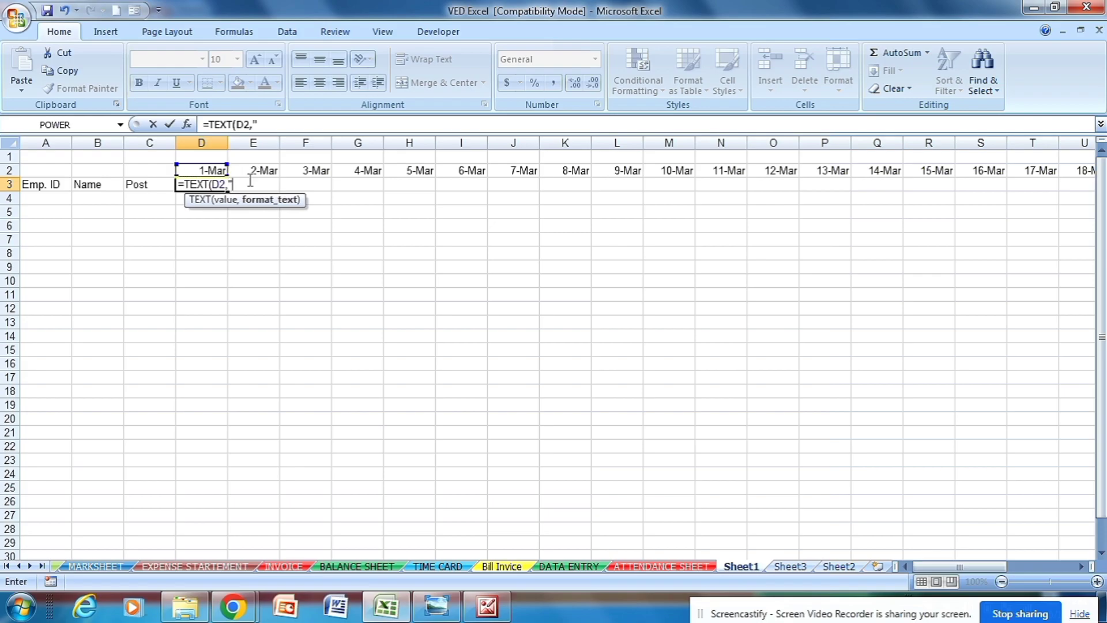
pyautogui.write('ddd")')
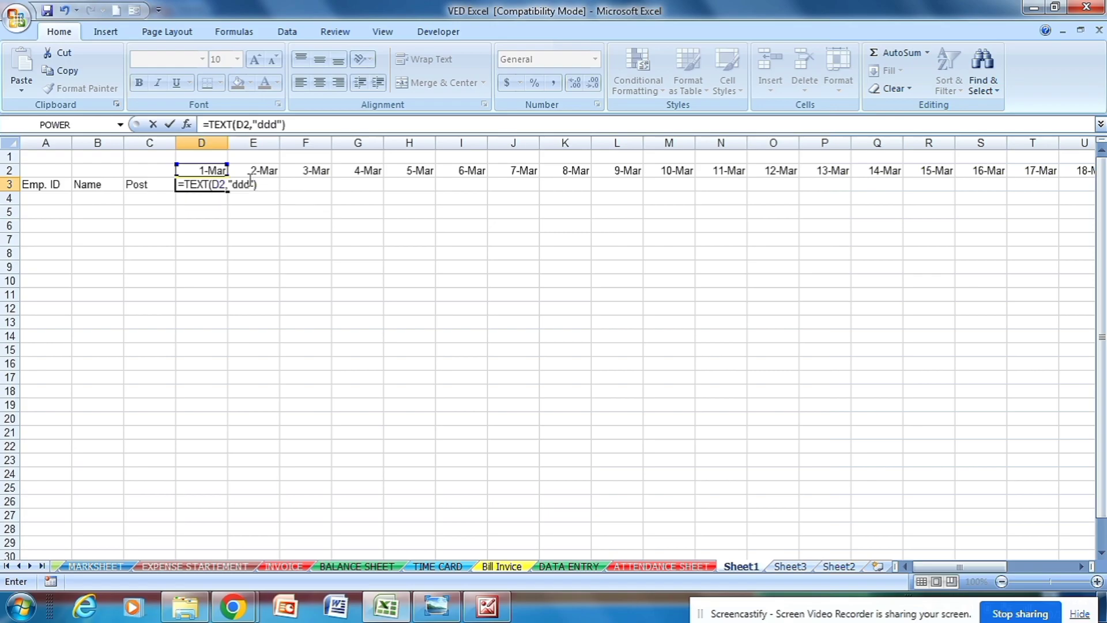
pyautogui.press('Return')
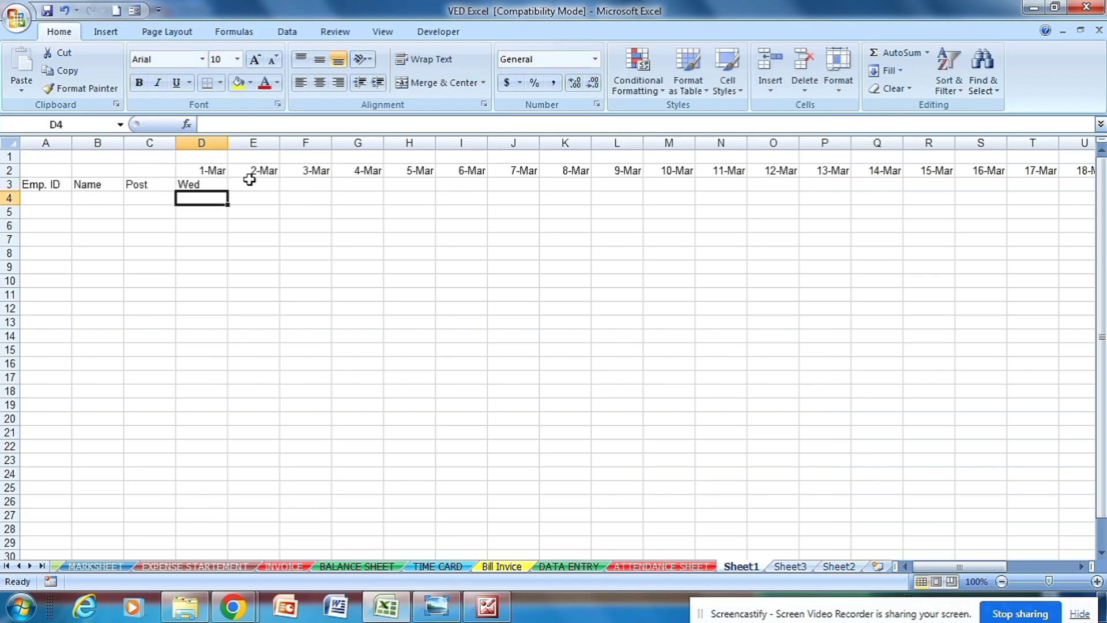
# Fill the weekday formula from D3 across row 3 through column AH, under the 31-Mar date
pyautogui.click(218, 185)
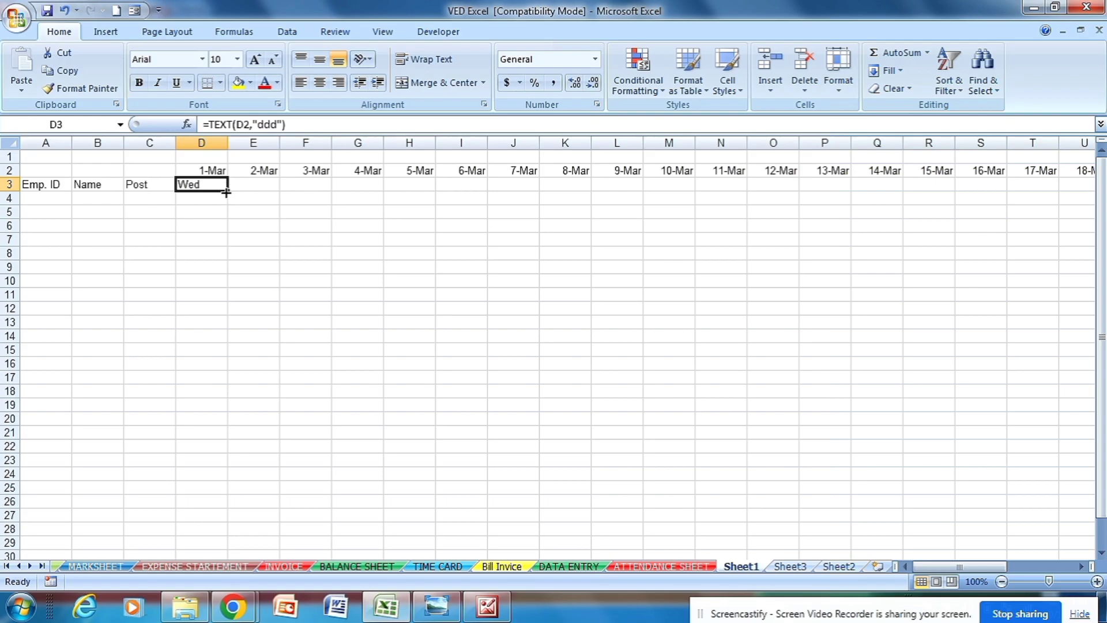
pyautogui.moveTo(226, 192); pyautogui.dragTo(1046, 185)
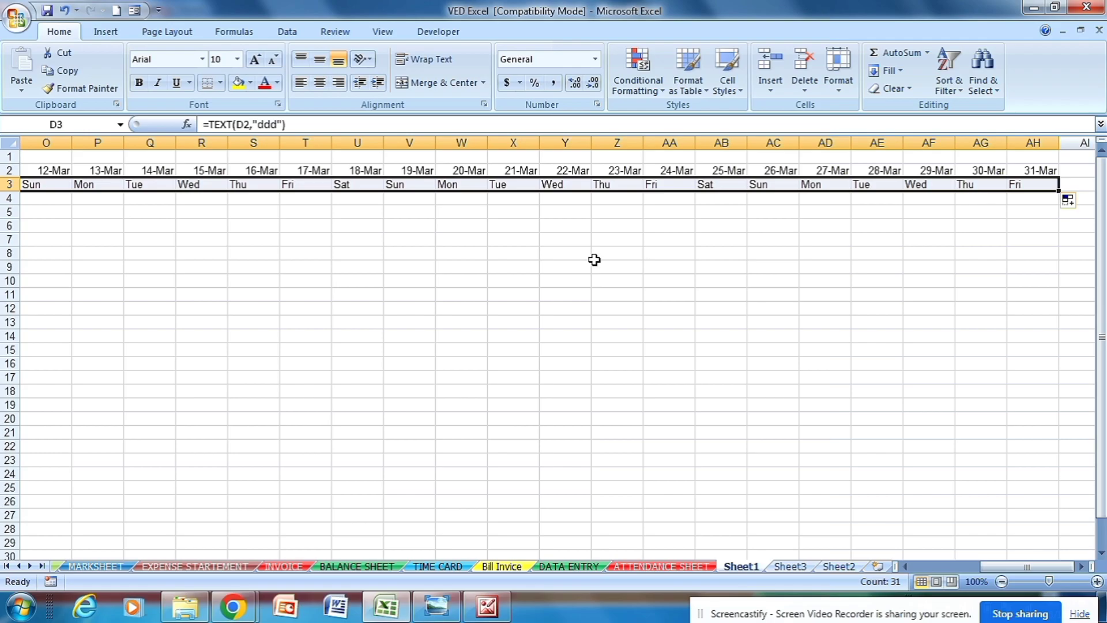
pyautogui.moveTo(1027, 567); pyautogui.dragTo(951, 566)
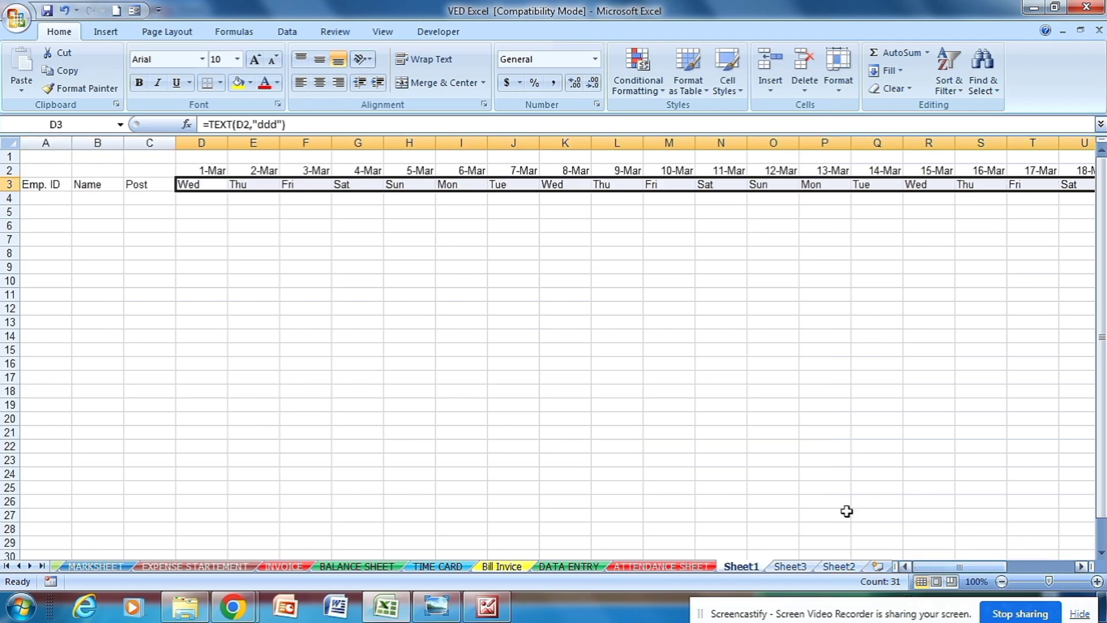
pyautogui.click(222, 185)
pyautogui.click(253, 223)
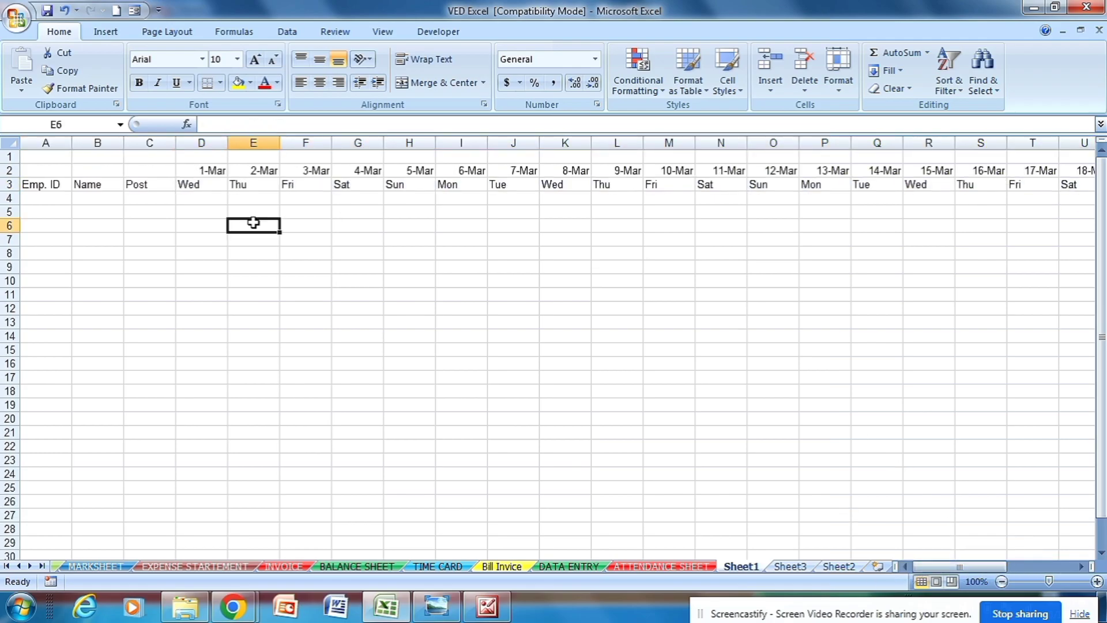
# Merge and center cells AI2:AI3 after the last date and enter the header Apsent
pyautogui.moveTo(970, 566); pyautogui.dragTo(1058, 567)
pyautogui.click(1051, 581)
pyautogui.moveTo(971, 410); pyautogui.dragTo(905, 411)
pyautogui.click(456, 180)
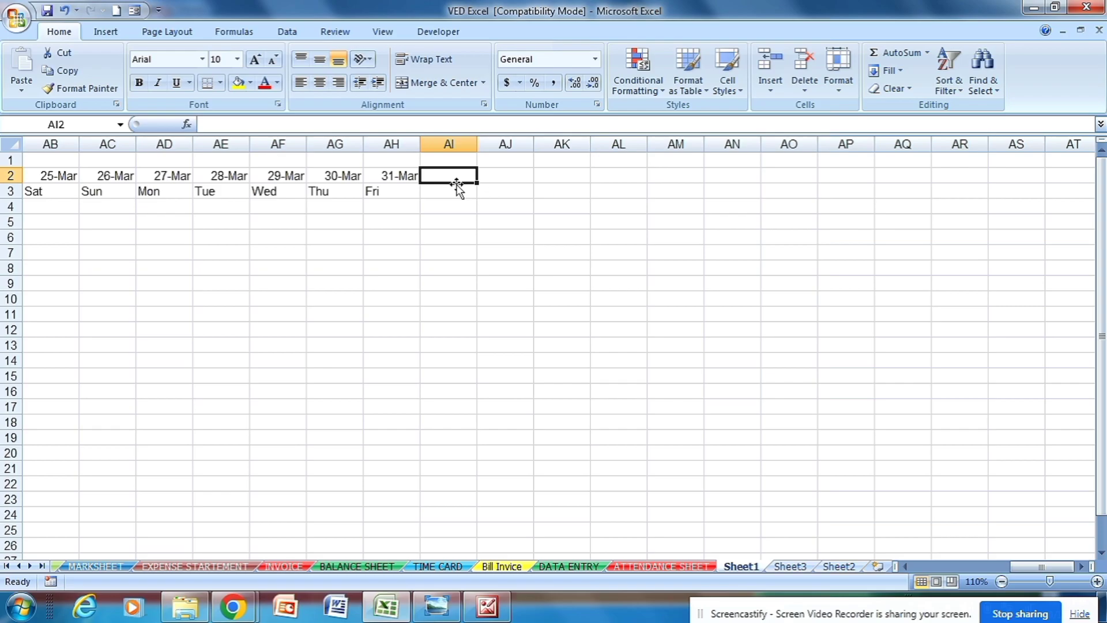
pyautogui.moveTo(455, 176); pyautogui.dragTo(456, 191)
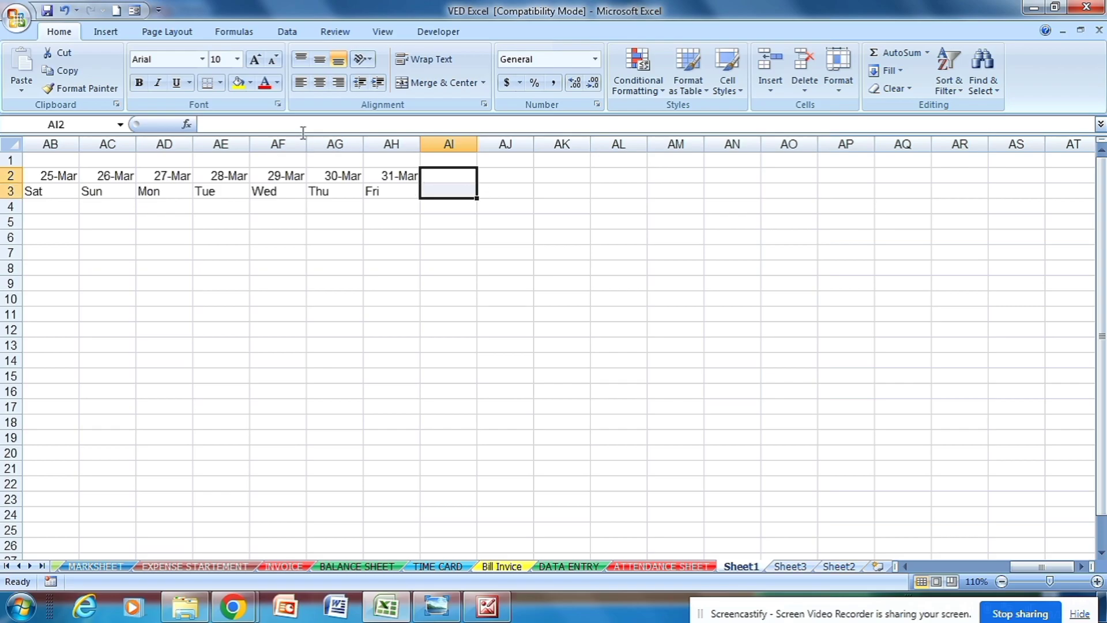
pyautogui.click(439, 83)
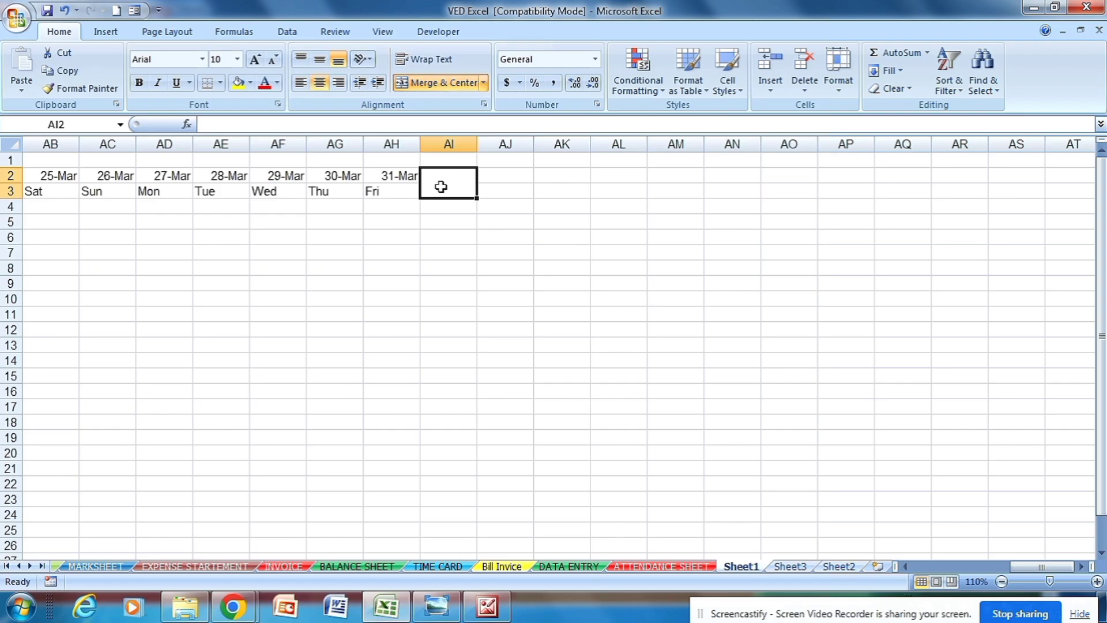
pyautogui.write('A')
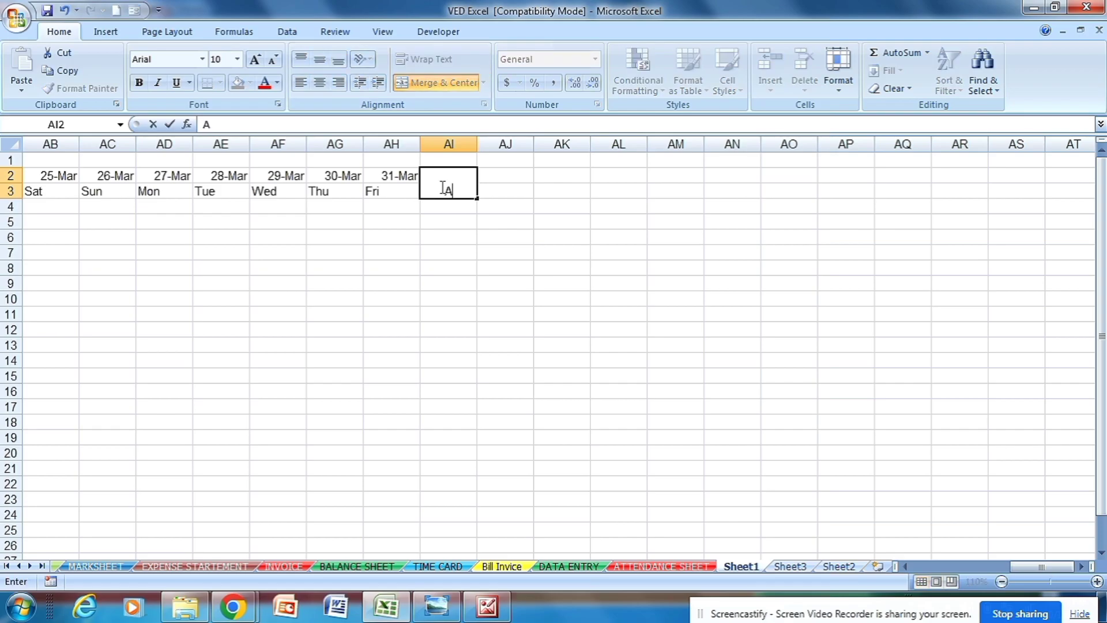
pyautogui.write('psent')
pyautogui.press('Tab')
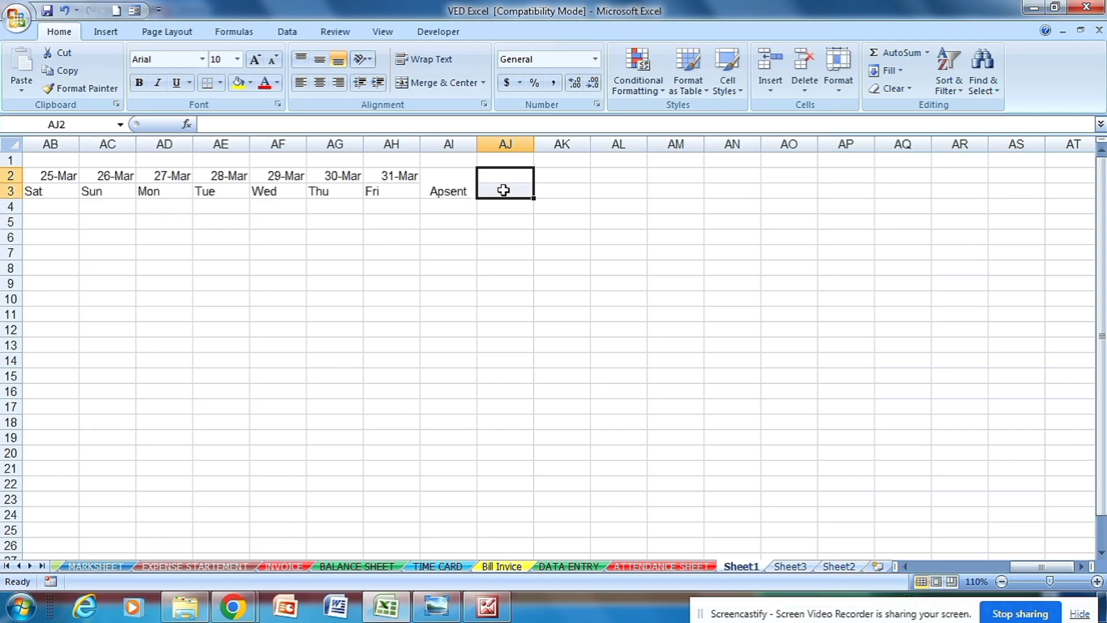
# Merge and center AJ2:AJ3 and AK2:AK3 separately, with the headers Present and Holiday
pyautogui.click(427, 87)
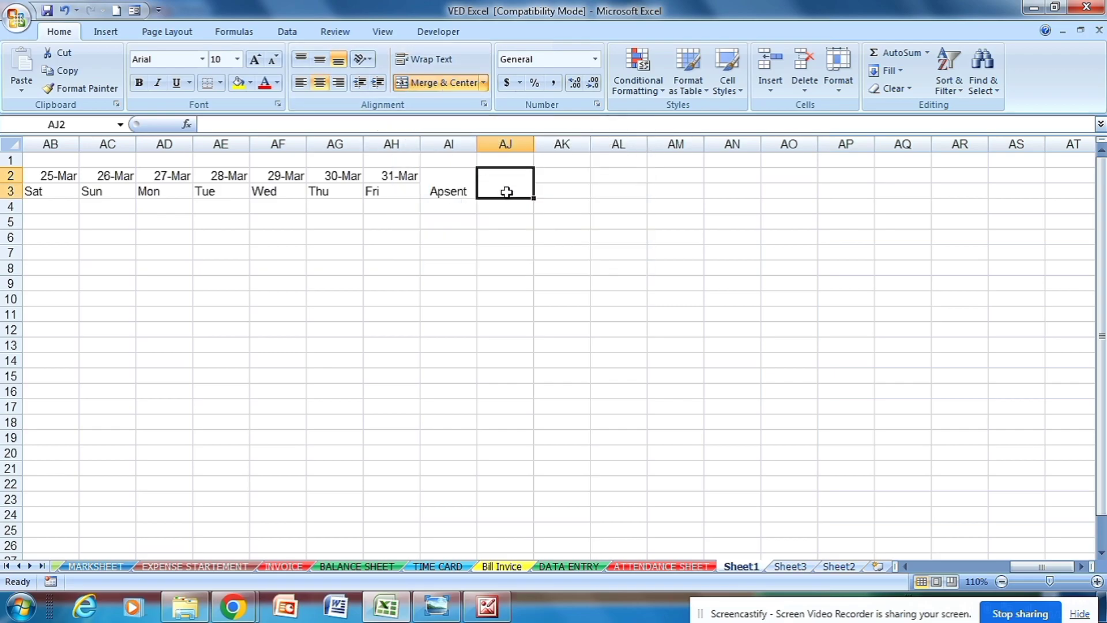
pyautogui.write('Present')
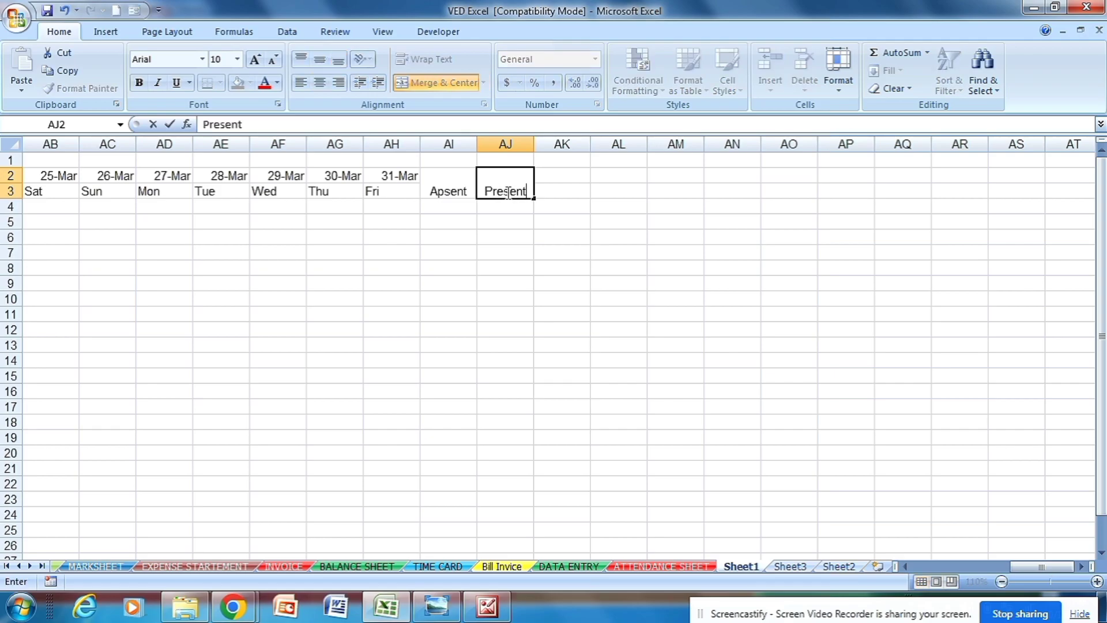
pyautogui.press('Tab')
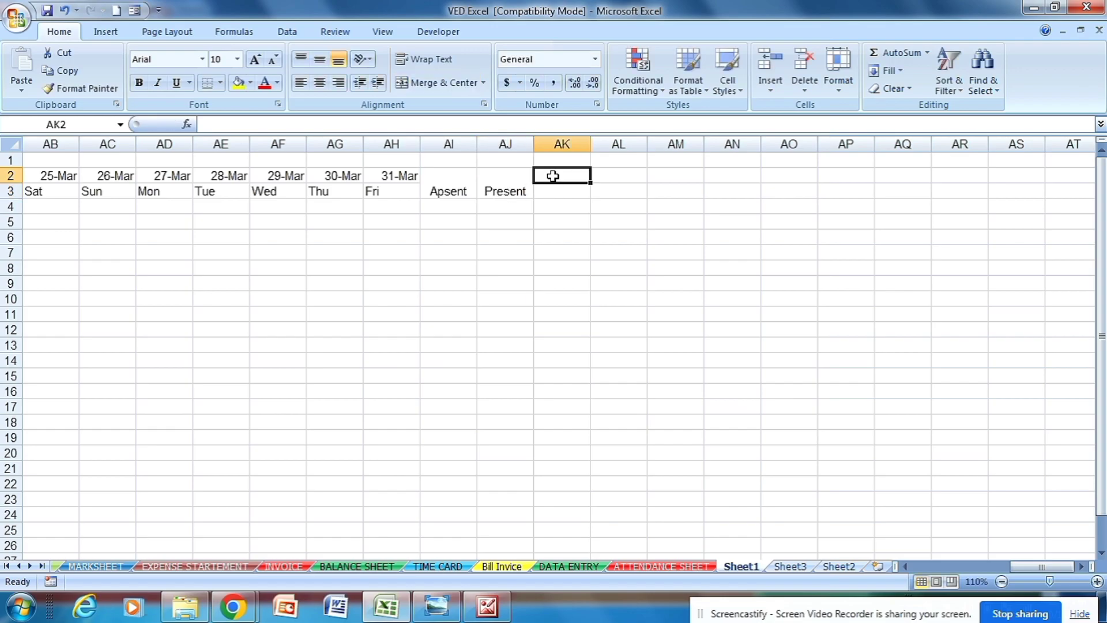
pyautogui.moveTo(571, 176); pyautogui.dragTo(559, 197)
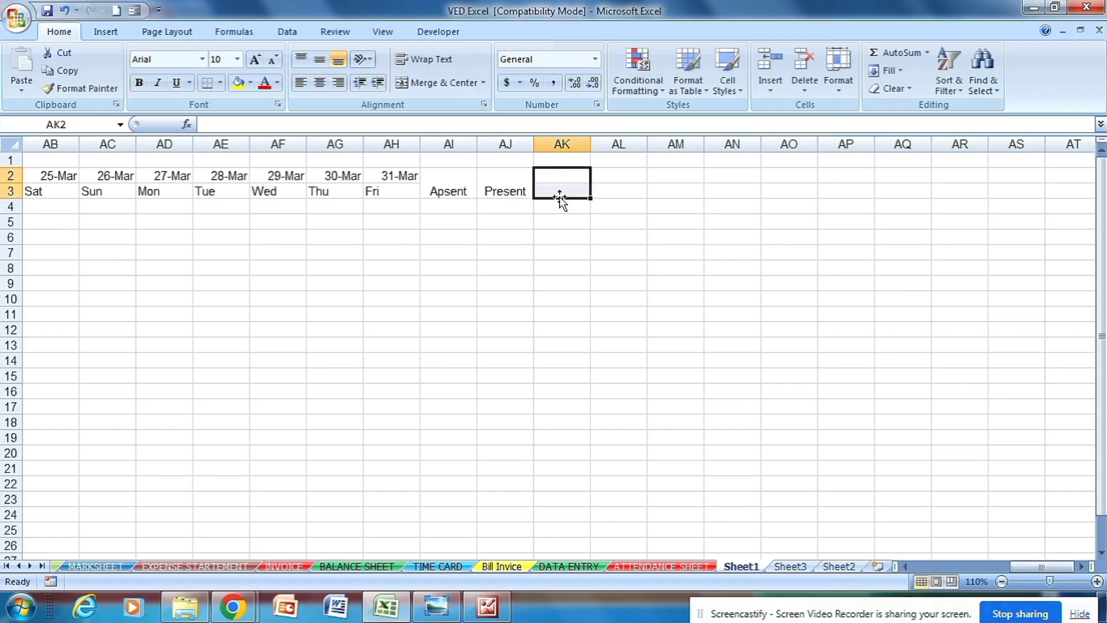
pyautogui.click(437, 83)
pyautogui.write('Ho')
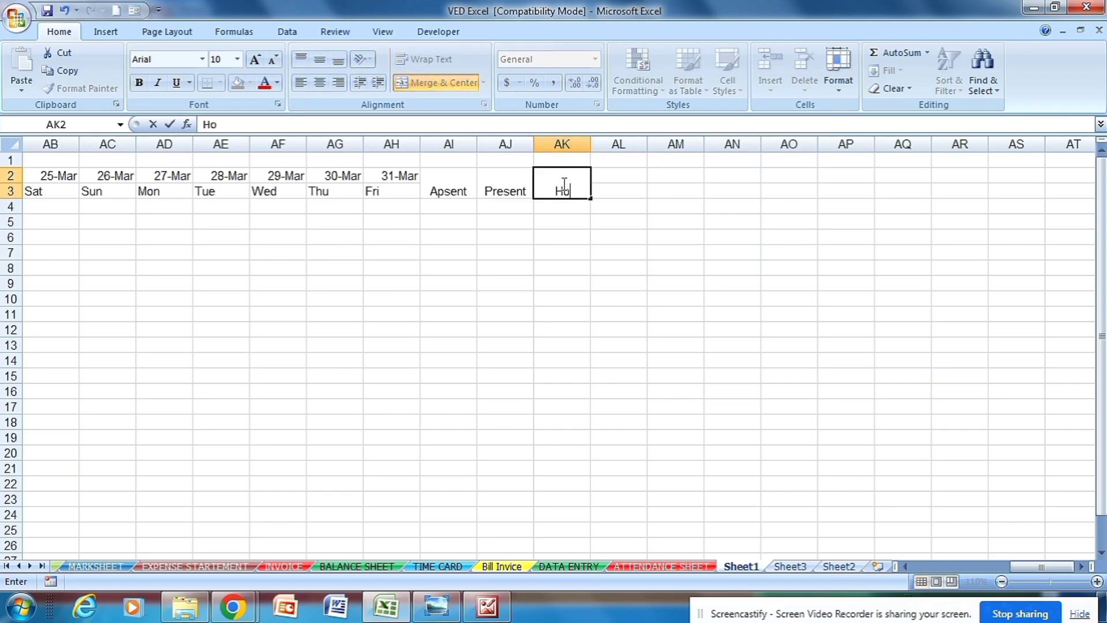
pyautogui.write('liday')
# Merge and center cells AL2:AL3 and enter the header Total Days Payble, with Payble on a second line
pyautogui.moveTo(620, 176)
pyautogui.mouseDown()
pyautogui.moveTo(638, 173)
pyautogui.moveTo(634, 191)
pyautogui.mouseUp()
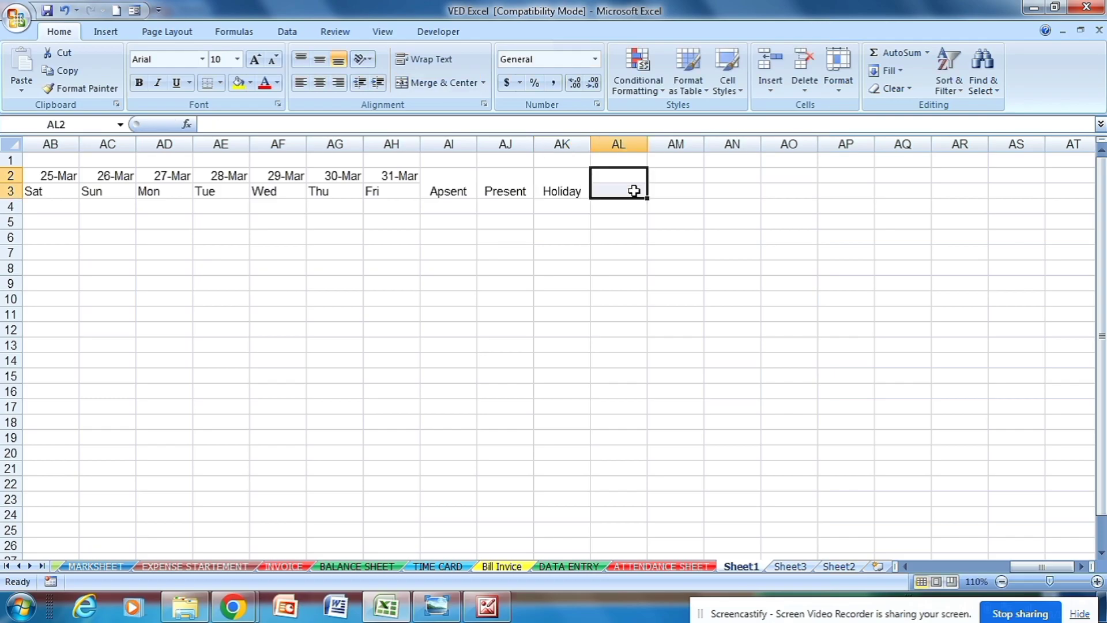
pyautogui.click(444, 83)
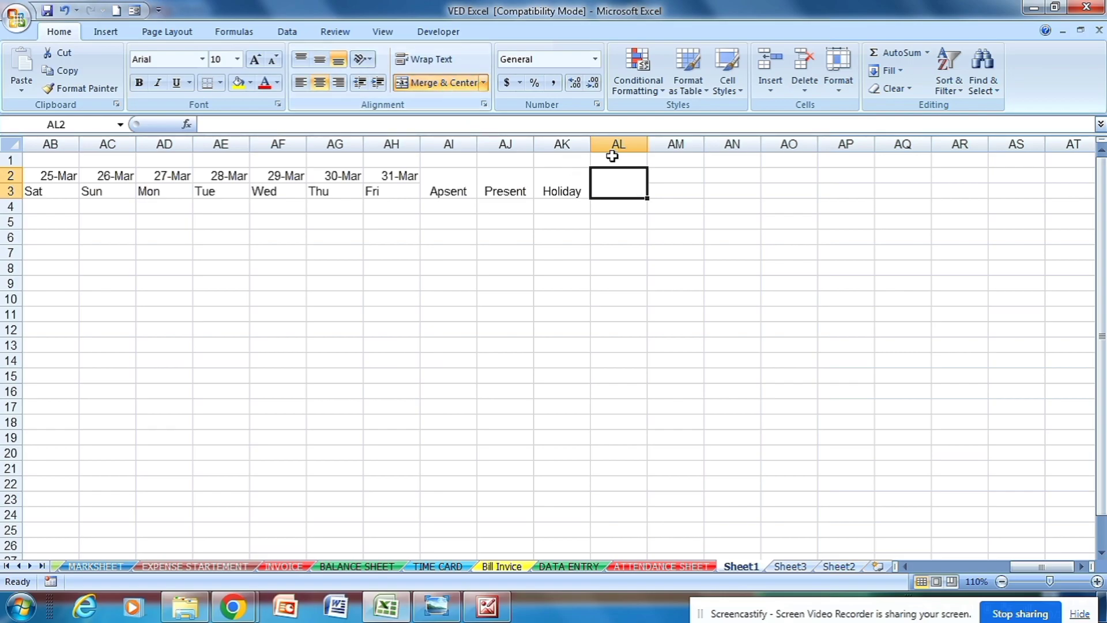
pyautogui.keyDown('alt'); pyautogui.click(632, 181); pyautogui.keyUp('alt')
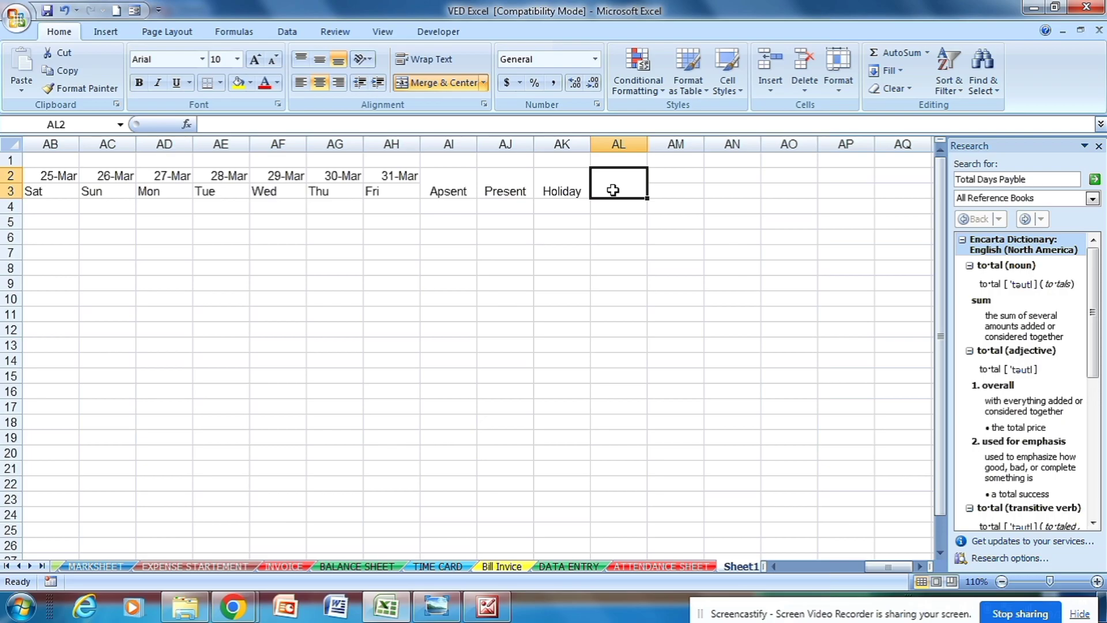
pyautogui.write('Total Day')
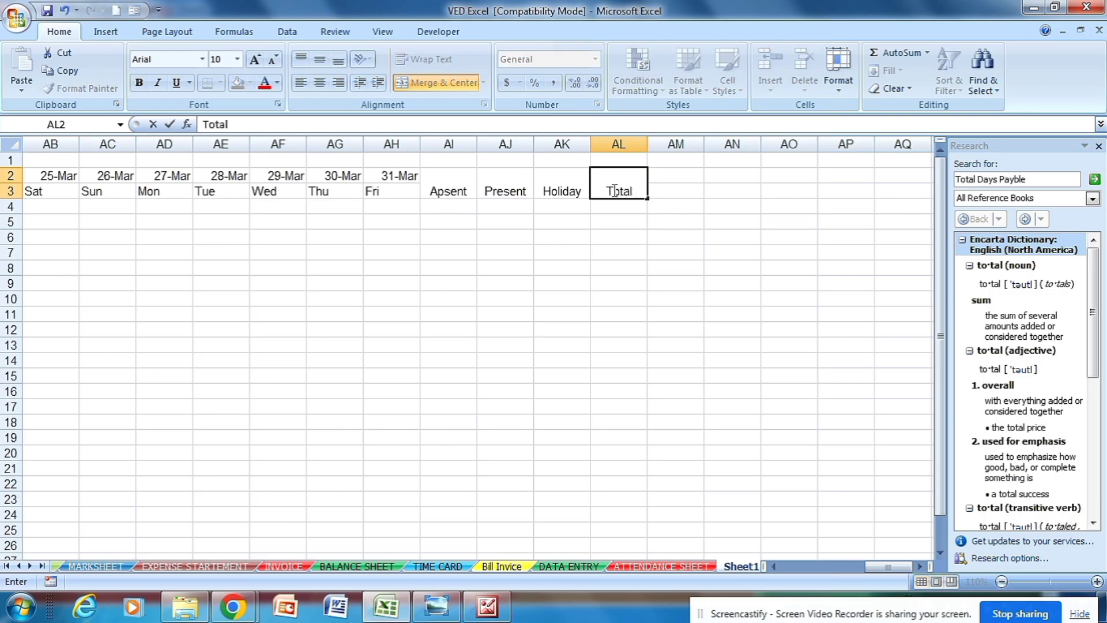
pyautogui.write('s')
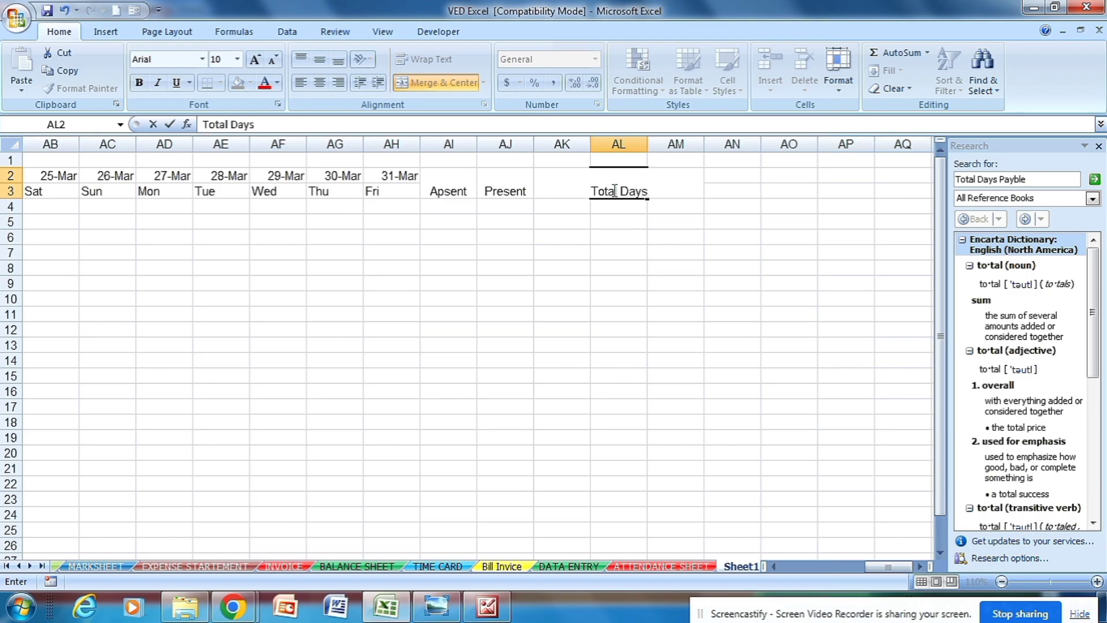
pyautogui.hotkey('alt', 'Return')
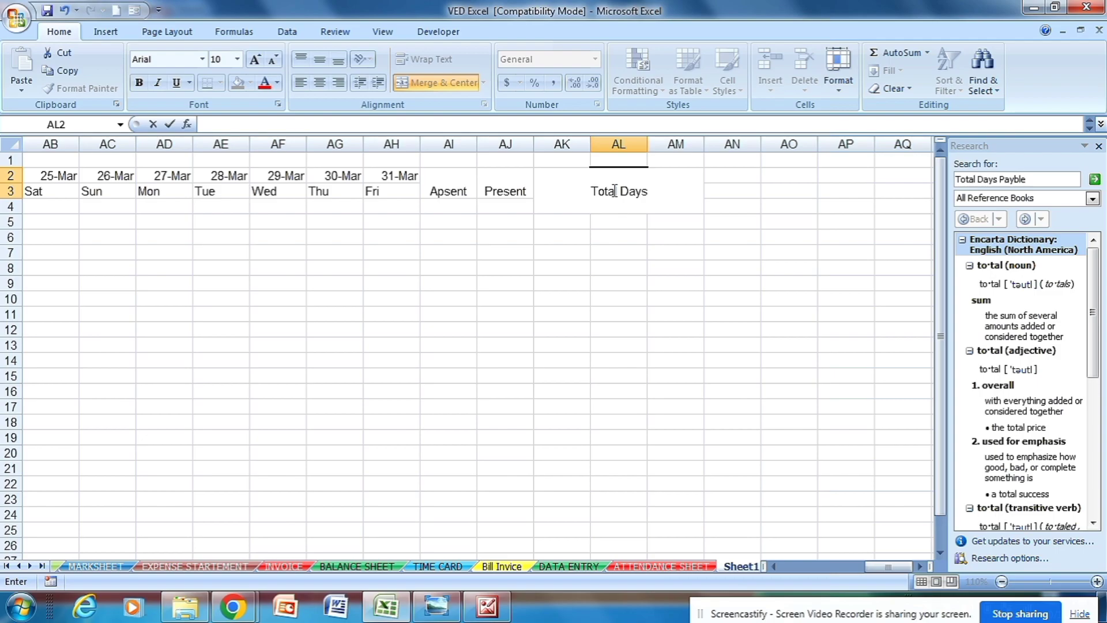
pyautogui.write('pa')
pyautogui.press('BackSpace')
pyautogui.press('BackSpace')
pyautogui.write('Payble')
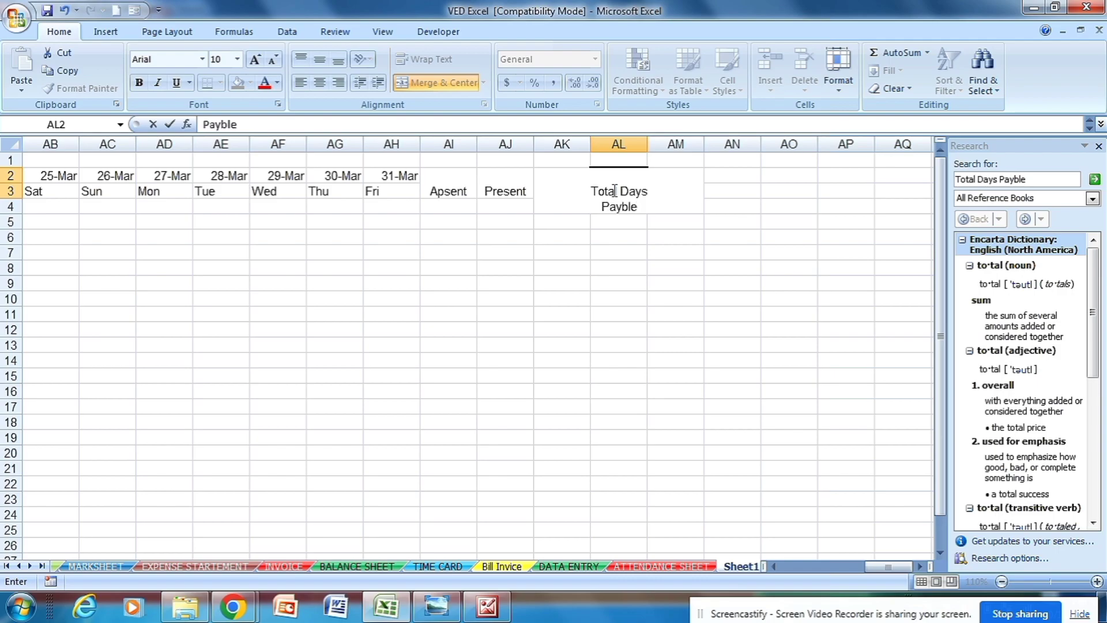
# Adjust the width of column AL so that Total Days fits on one line of the header
pyautogui.click(649, 148)
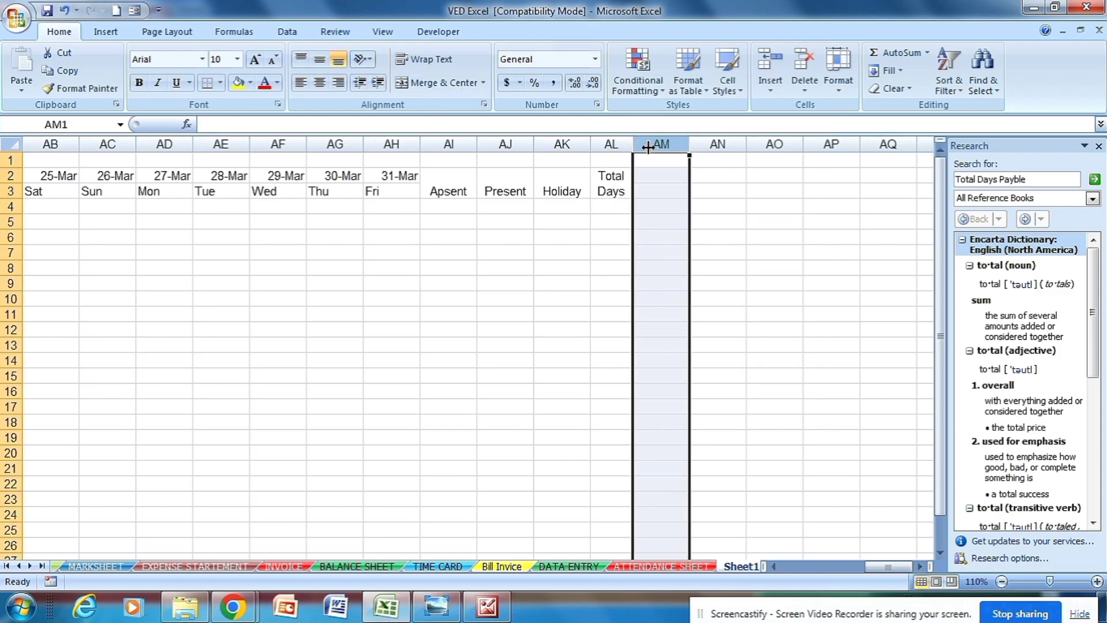
pyautogui.moveTo(634, 145); pyautogui.dragTo(650, 147)
pyautogui.click(690, 190)
# Merge and center cells AM2:AM3 and enter the header Basic Salary, with Salary on a second line
pyautogui.click(683, 174)
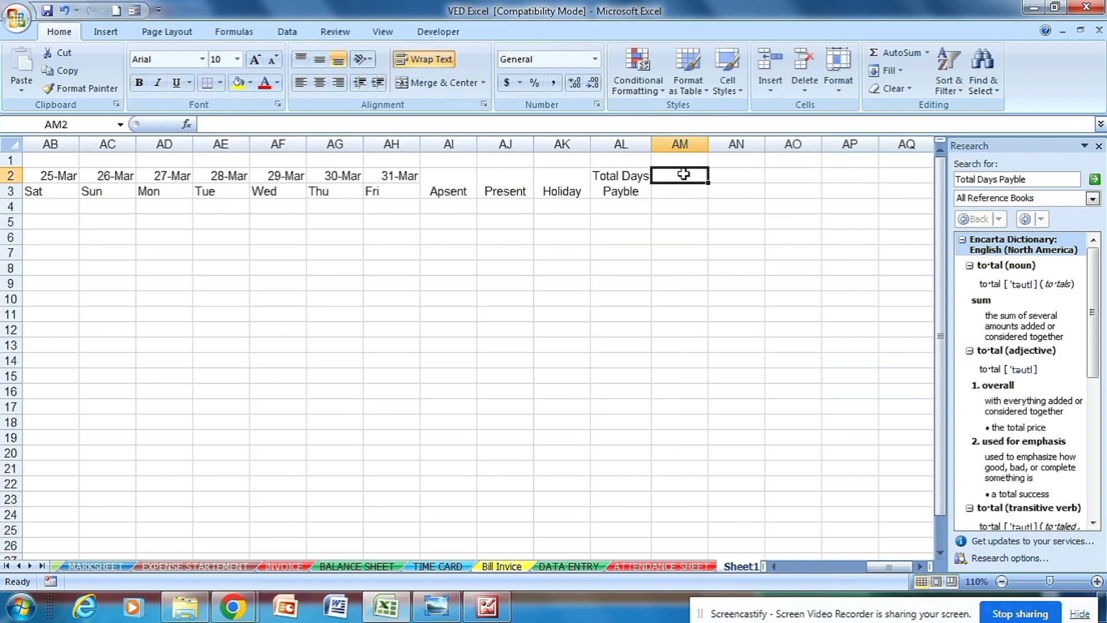
pyautogui.moveTo(683, 174); pyautogui.dragTo(683, 191)
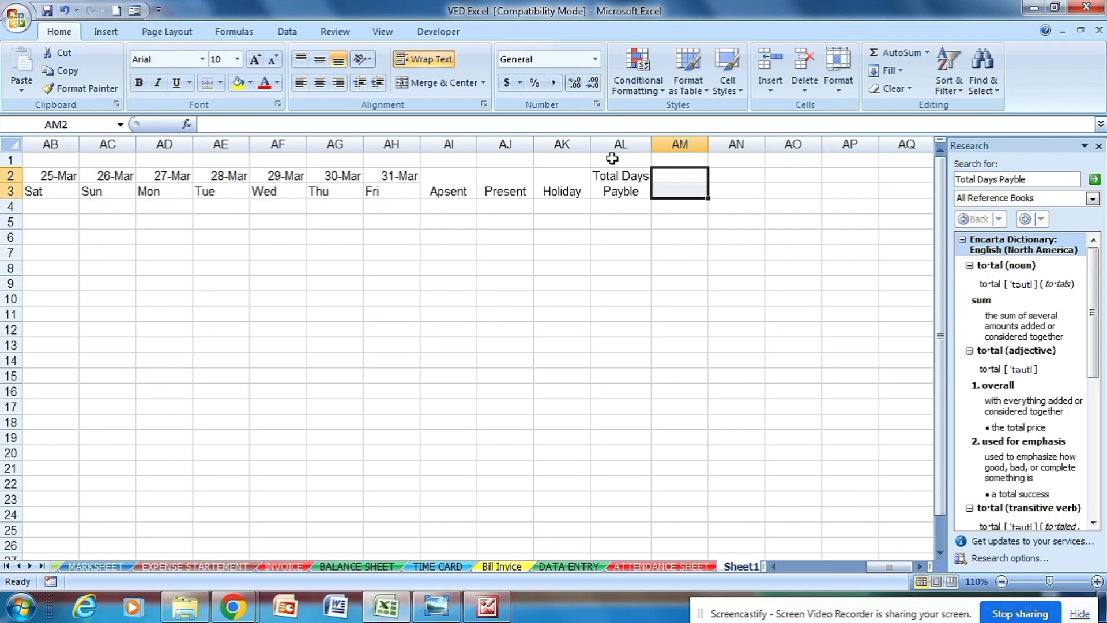
pyautogui.click(436, 82)
pyautogui.write('Basic')
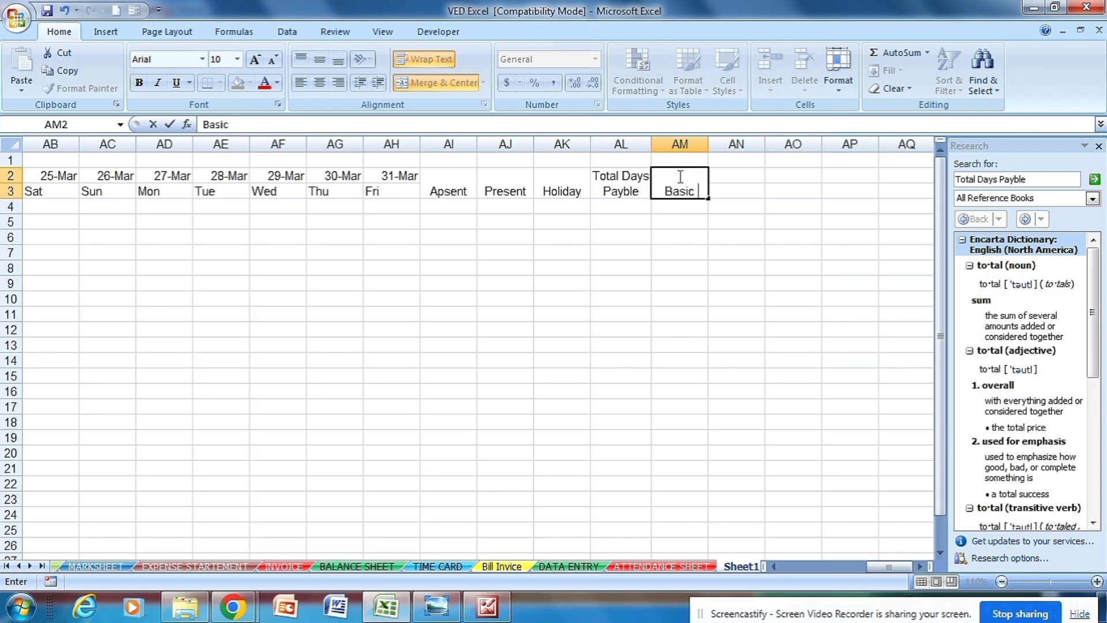
pyautogui.press('alt')
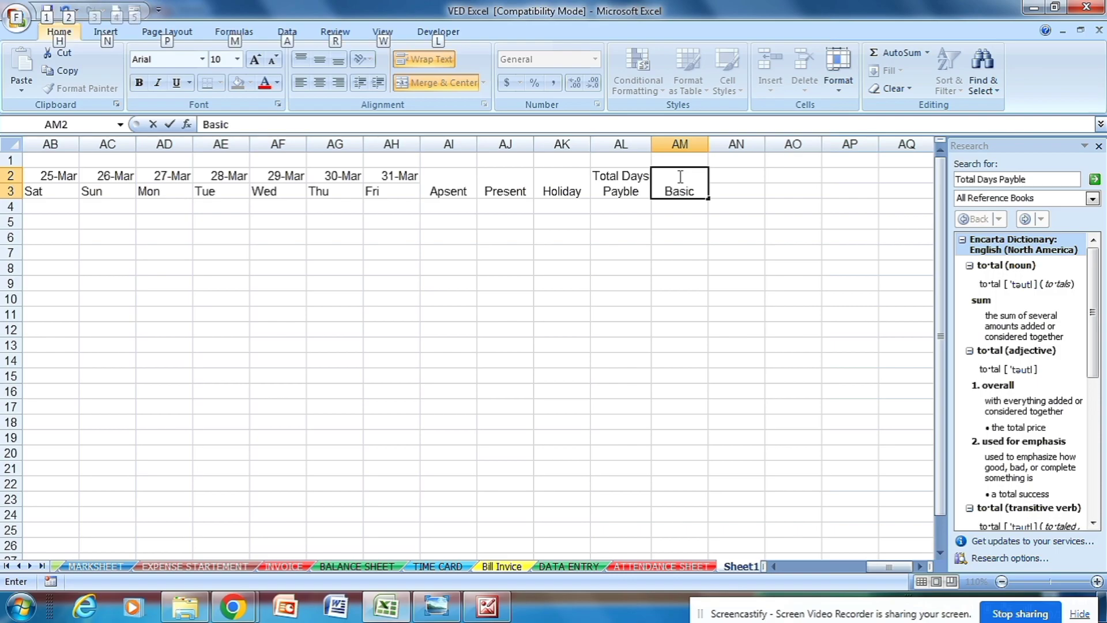
pyautogui.click(695, 205)
pyautogui.click(701, 190)
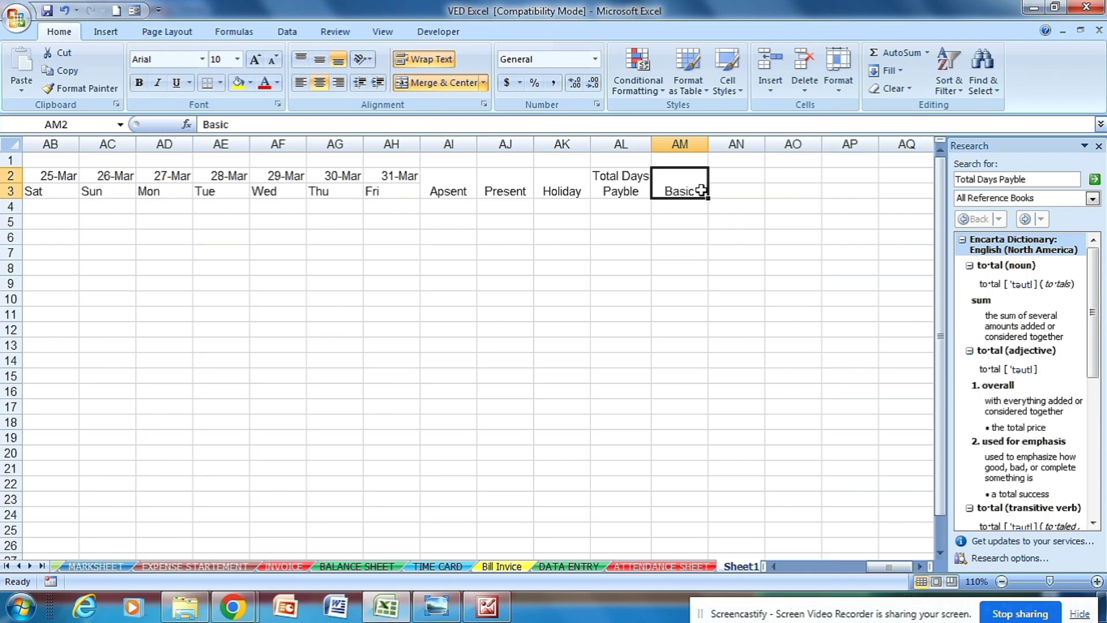
pyautogui.doubleClick(701, 191)
pyautogui.hotkey('alt', 'Return')
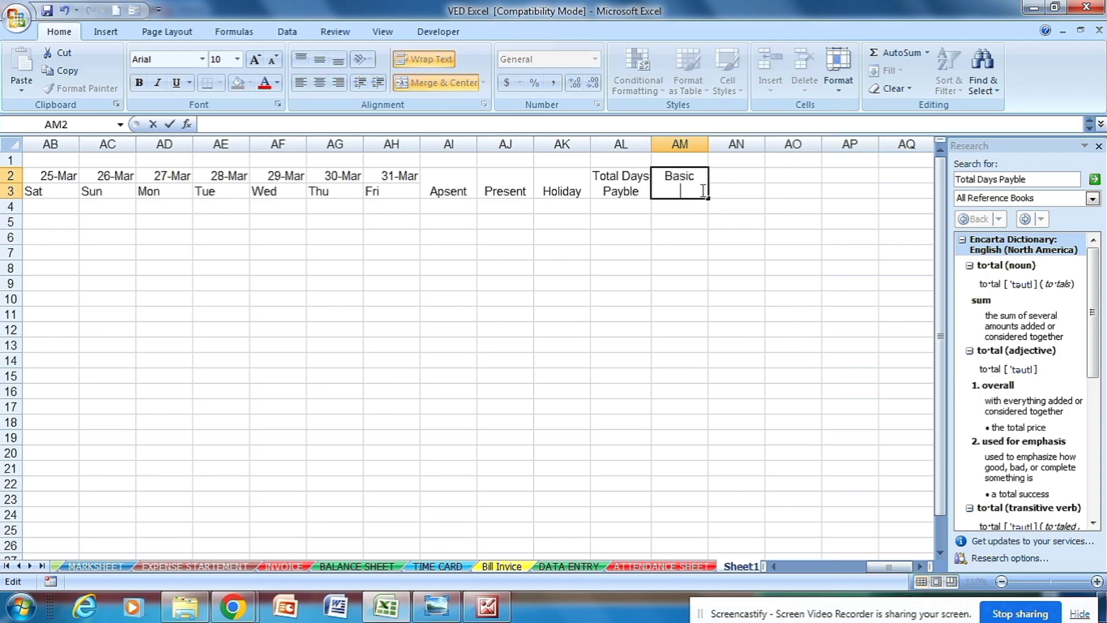
pyautogui.write('Salary')
# Merge and center cells AN2:AN3 and enter the header One Day Salary, with Salary on a second line
pyautogui.click(733, 178)
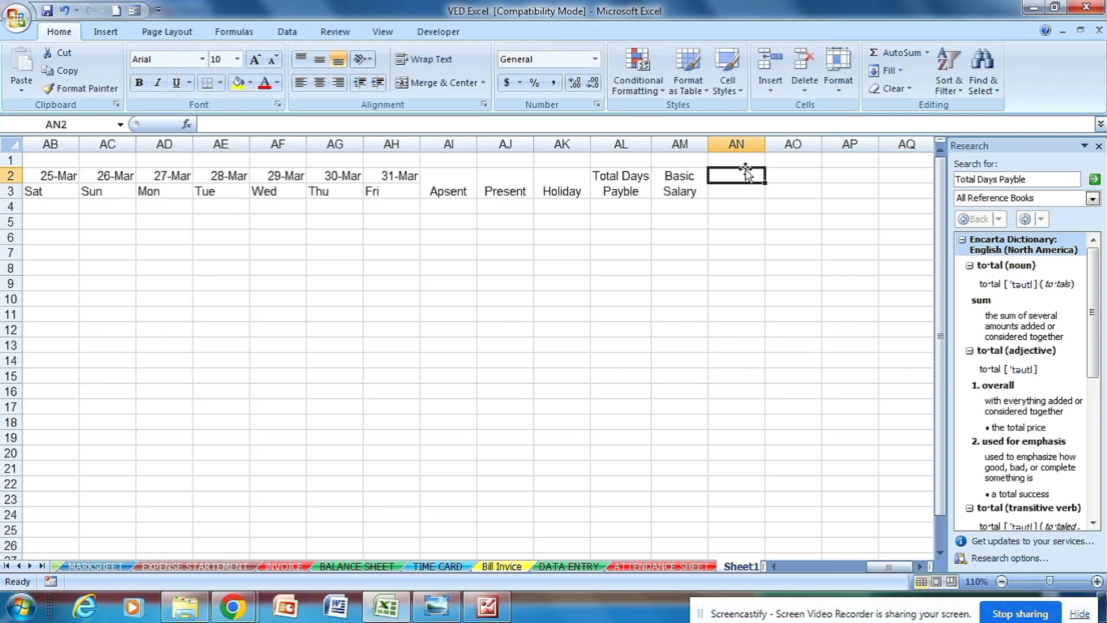
pyautogui.click(439, 83)
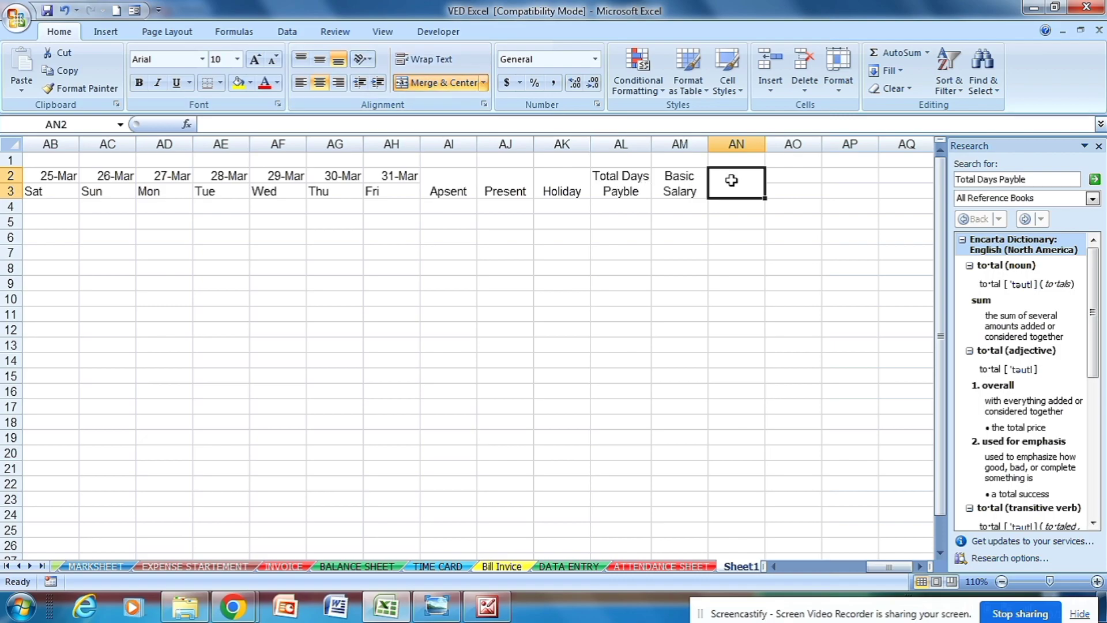
pyautogui.write('One Day')
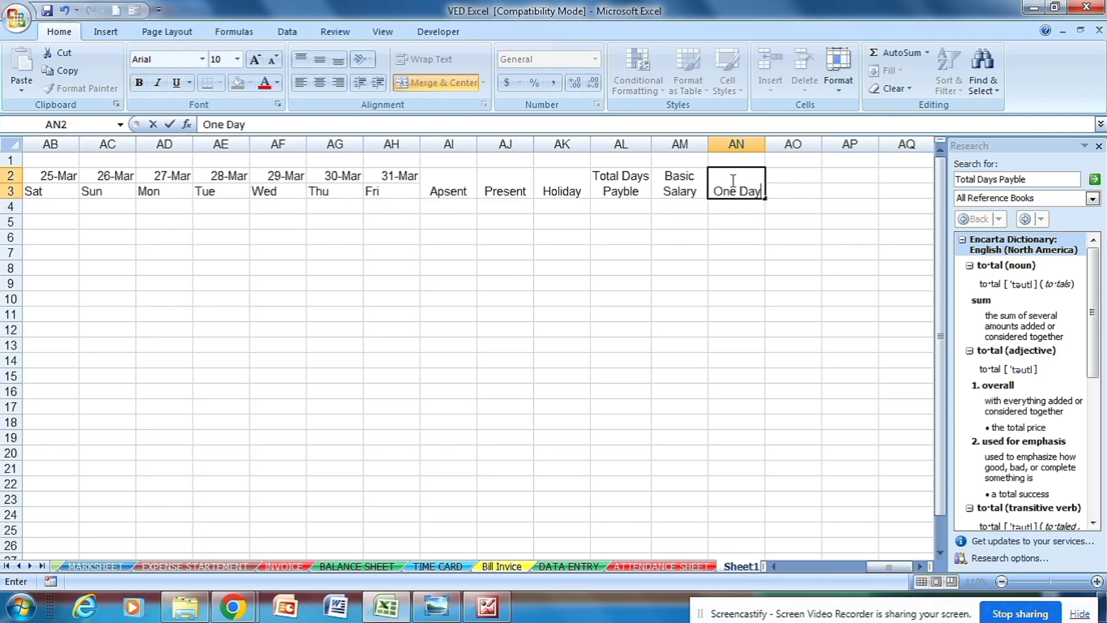
pyautogui.hotkey('alt', 'Return')
pyautogui.write('Salary')
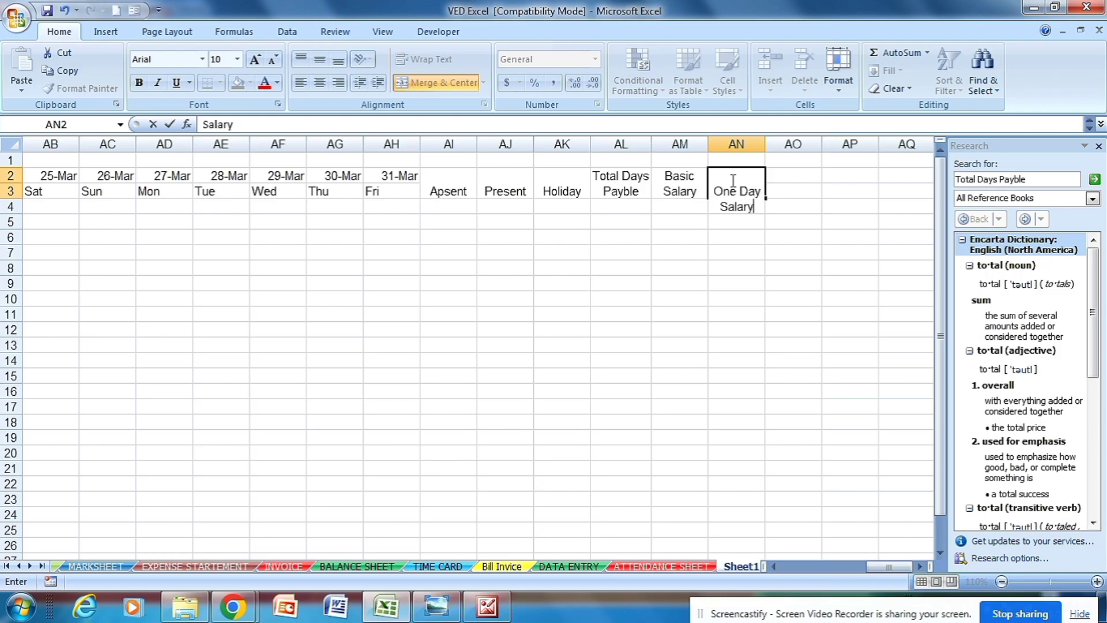
# Close the Research pane, then merge and center AO2:AO3 with the header Salary On Attendance, placing Attendance on a second line
pyautogui.click(791, 176)
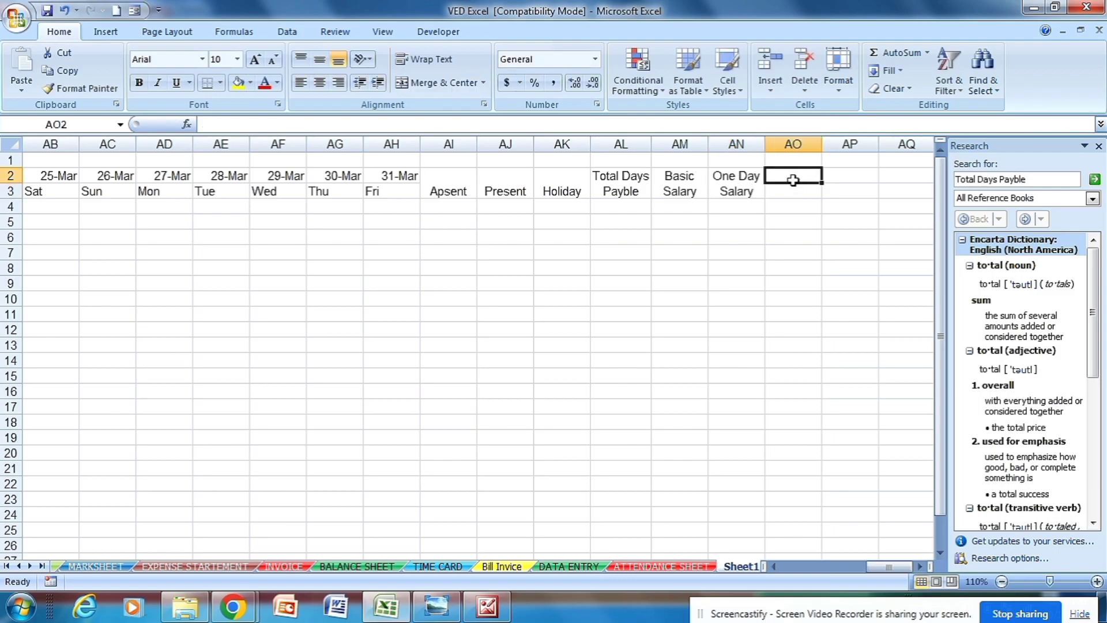
pyautogui.moveTo(791, 174); pyautogui.dragTo(794, 193)
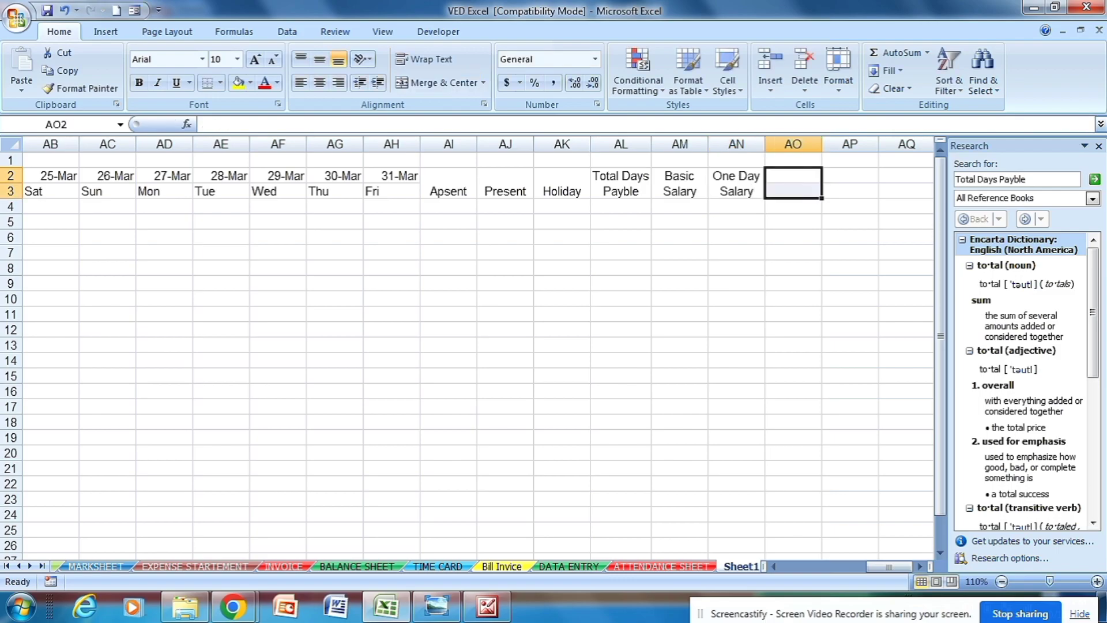
pyautogui.click(1098, 147)
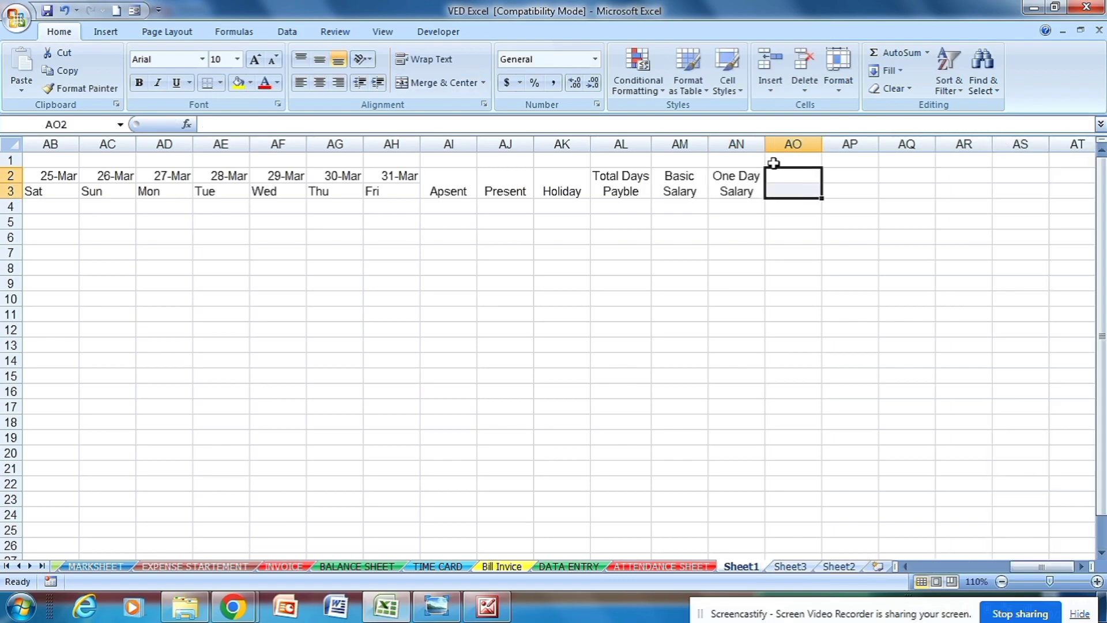
pyautogui.click(439, 83)
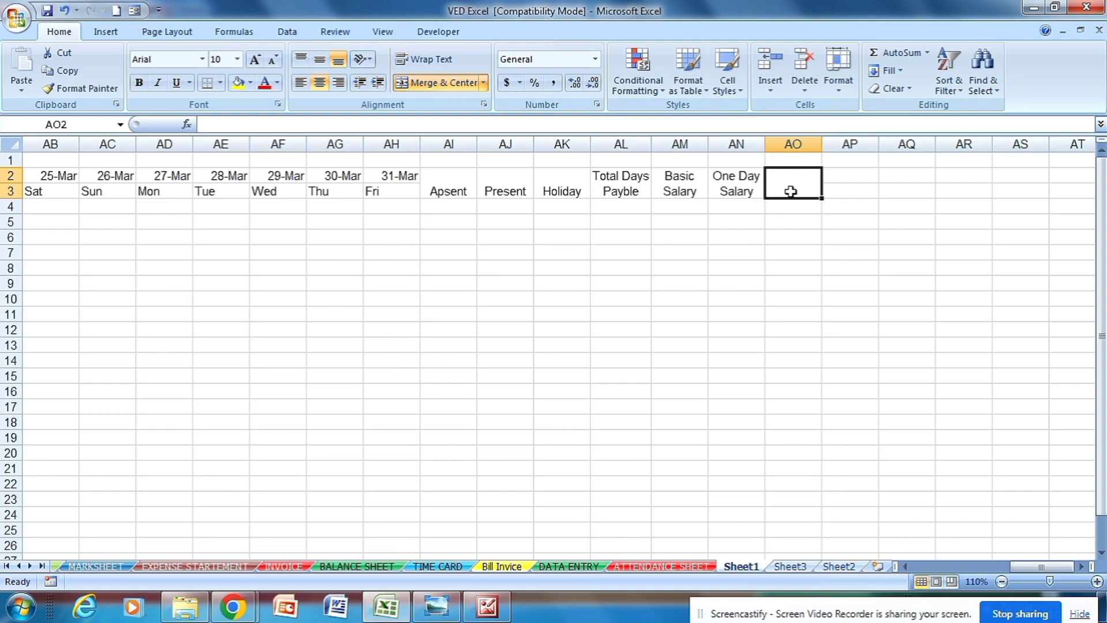
pyautogui.write('Sa')
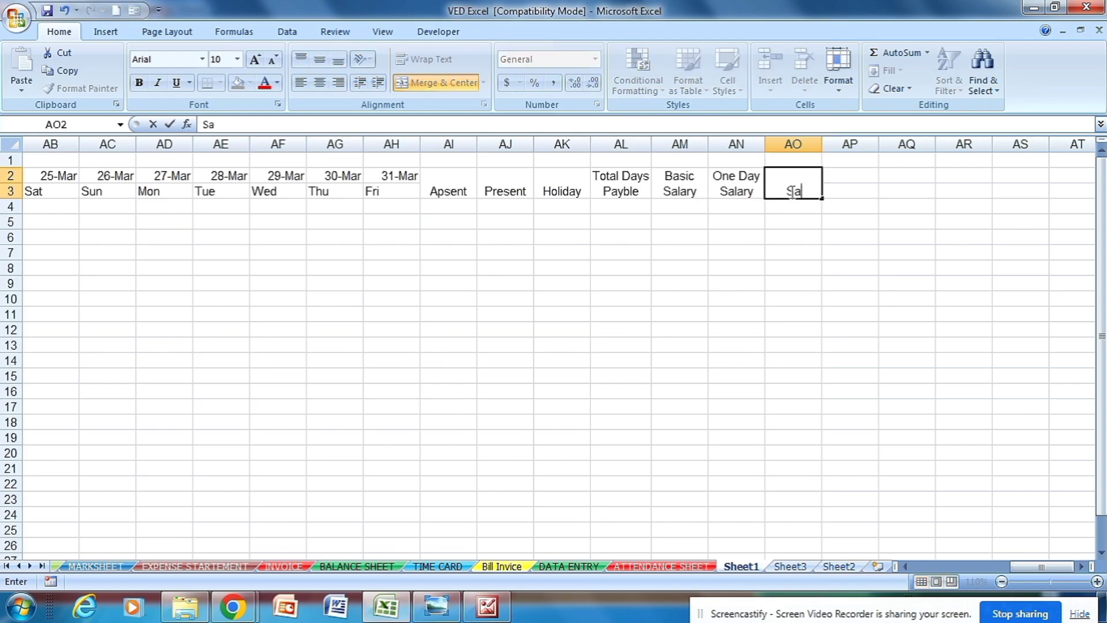
pyautogui.write('lary On')
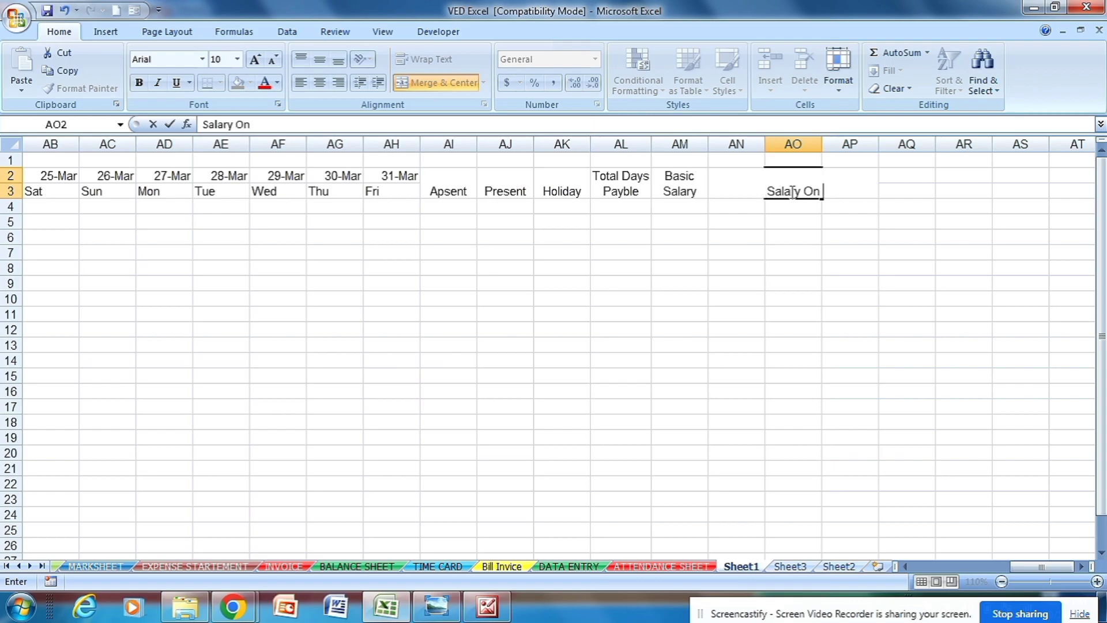
pyautogui.hotkey('alt', 'Return')
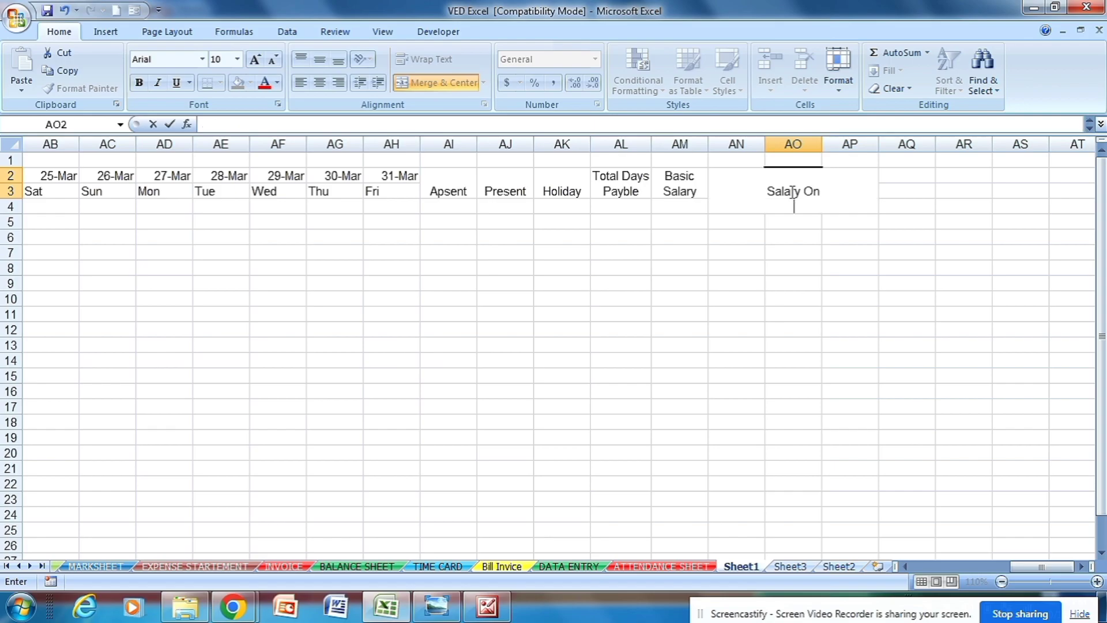
pyautogui.write('Attenda')
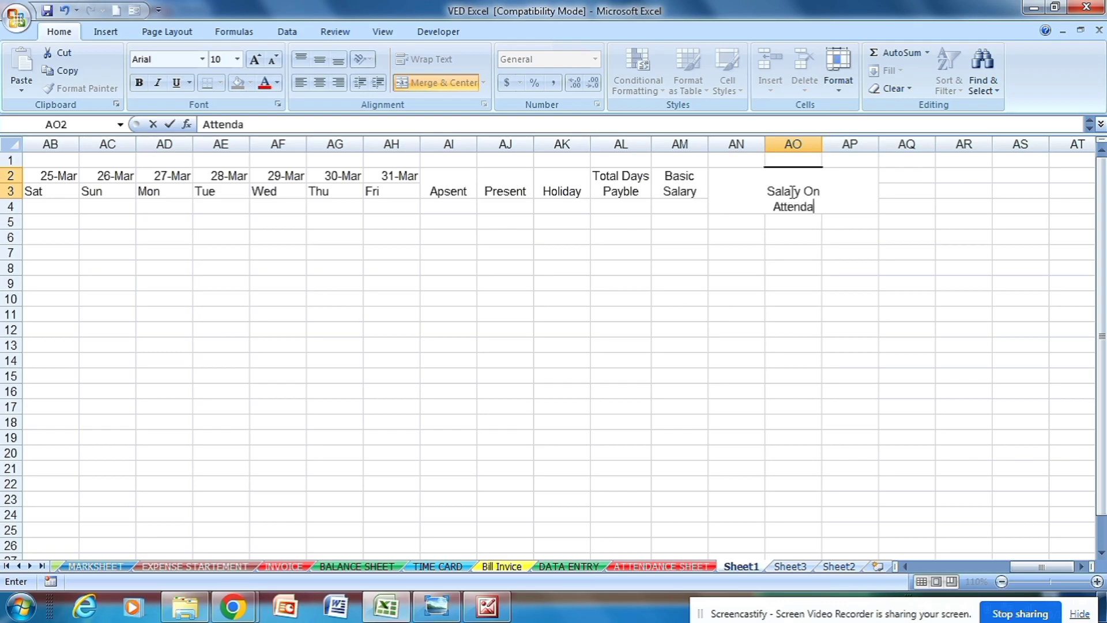
pyautogui.write('nce')
# Widen column AO so the word Attendance fits on one line, and widen column AN slightly
pyautogui.click(930, 185)
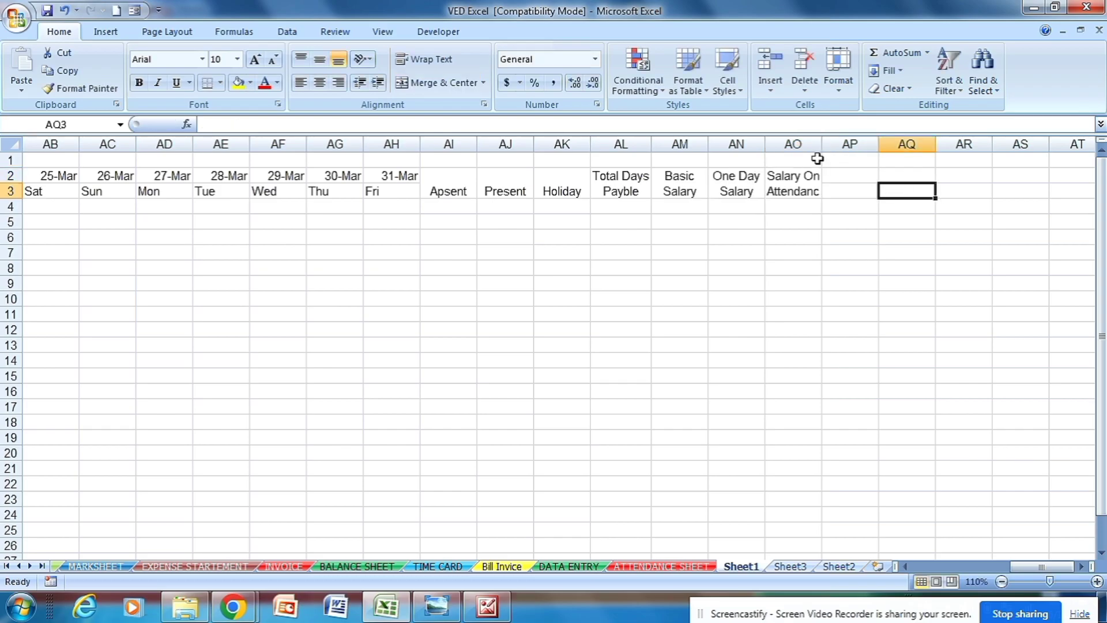
pyautogui.moveTo(822, 143); pyautogui.dragTo(857, 144)
pyautogui.moveTo(762, 141); pyautogui.dragTo(772, 146)
pyautogui.moveTo(862, 147); pyautogui.dragTo(860, 148)
# Merge and center cells AP2:AP3 and enter the header Pf 12%
pyautogui.click(887, 189)
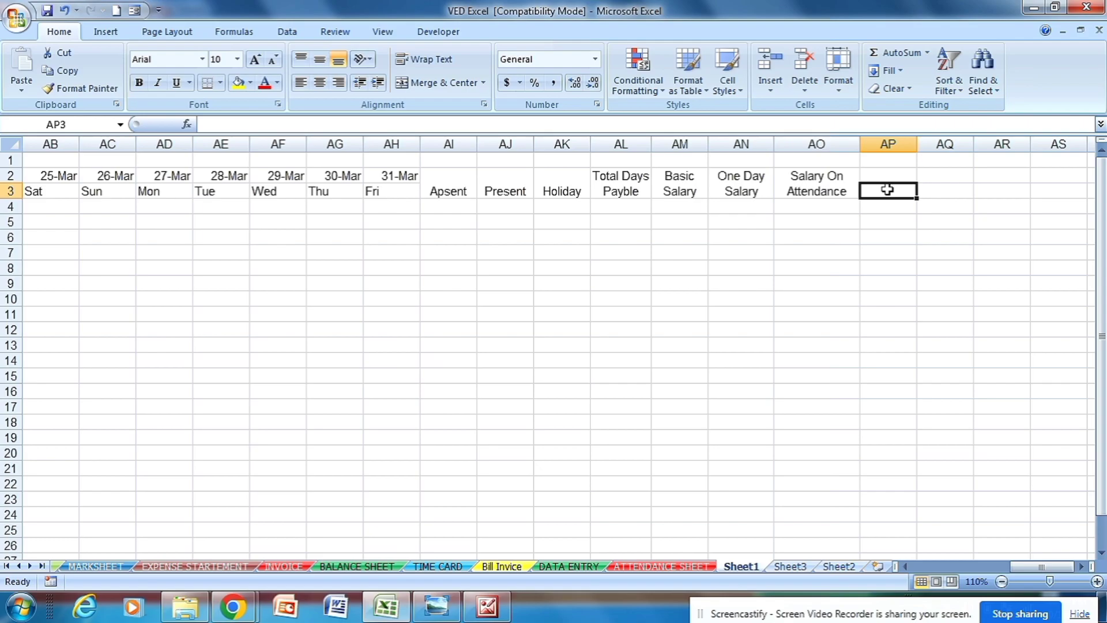
pyautogui.moveTo(894, 175); pyautogui.dragTo(893, 190)
pyautogui.click(447, 83)
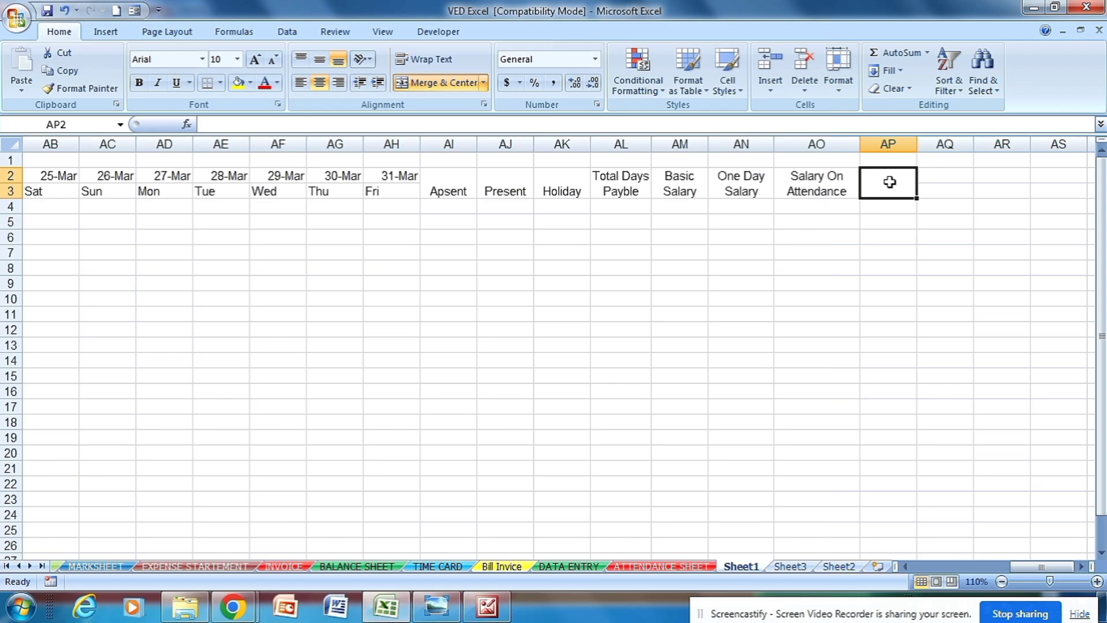
pyautogui.write('pf')
pyautogui.press('BackSpace')
pyautogui.press('BackSpace')
pyautogui.write('Pf')
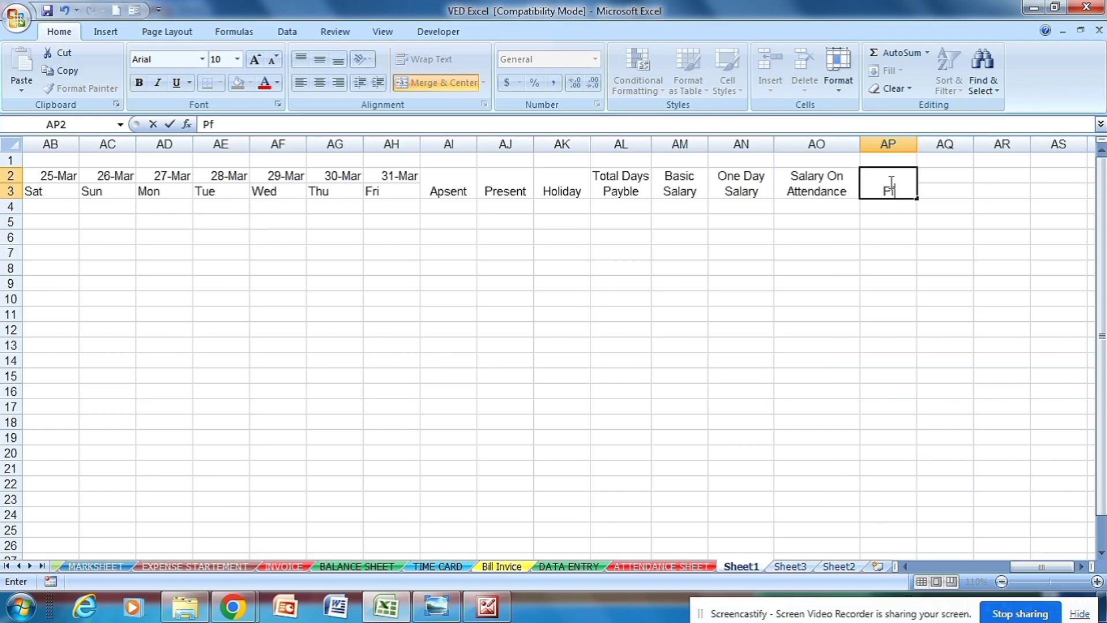
pyautogui.write(' 12%')
# Merge and center cells AQ2:AQ3, enter the header E S I 1.75%, and fit column AQ to the text
pyautogui.moveTo(949, 175); pyautogui.dragTo(948, 191)
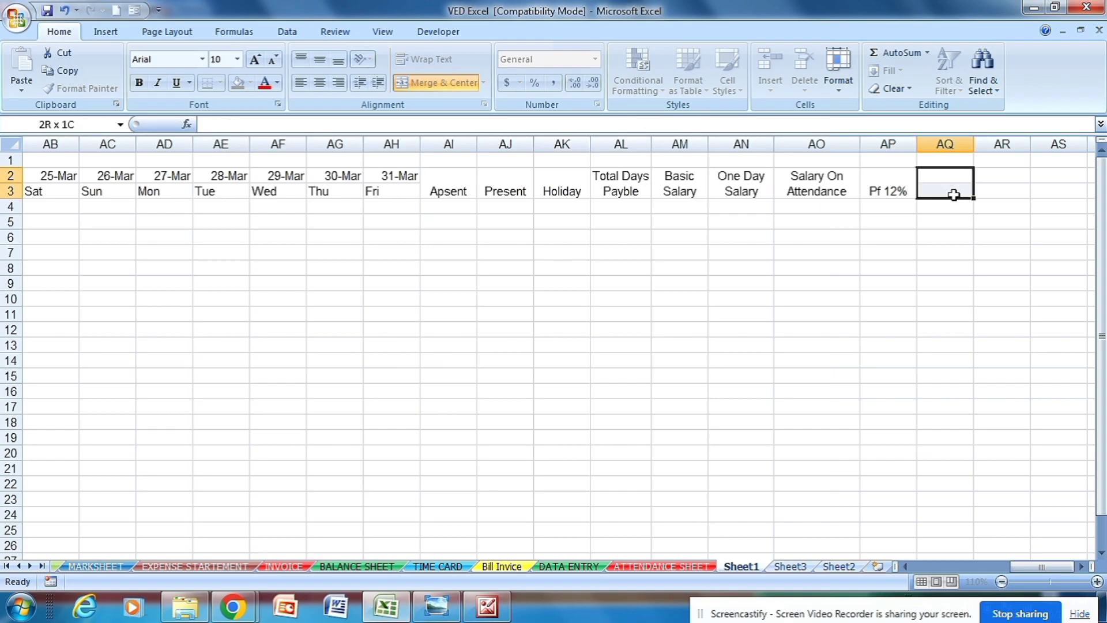
pyautogui.click(441, 84)
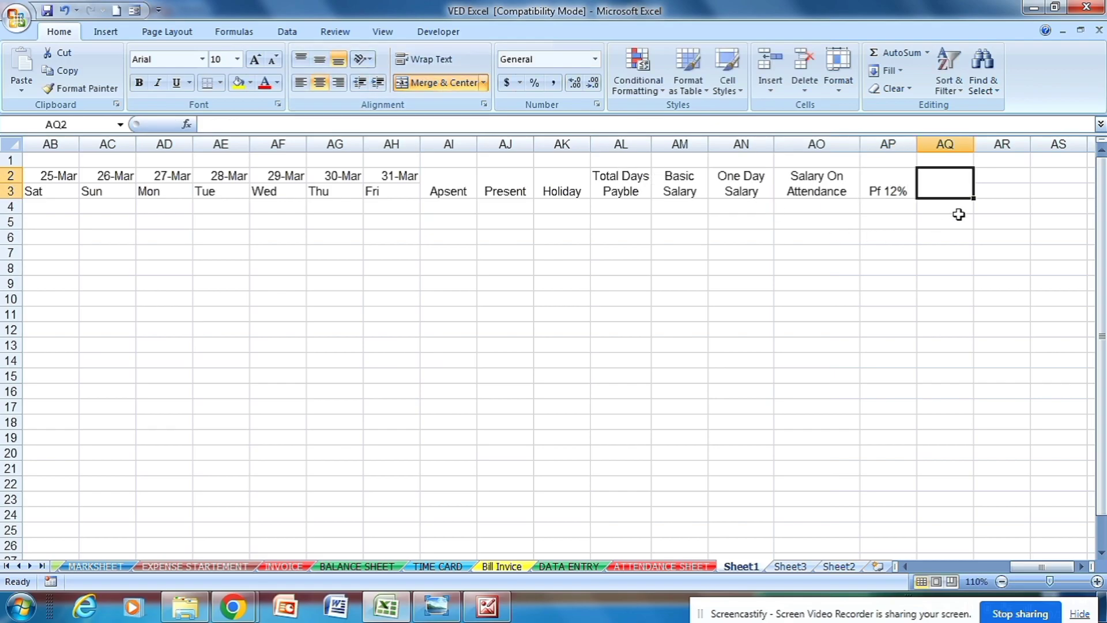
pyautogui.write('E S I')
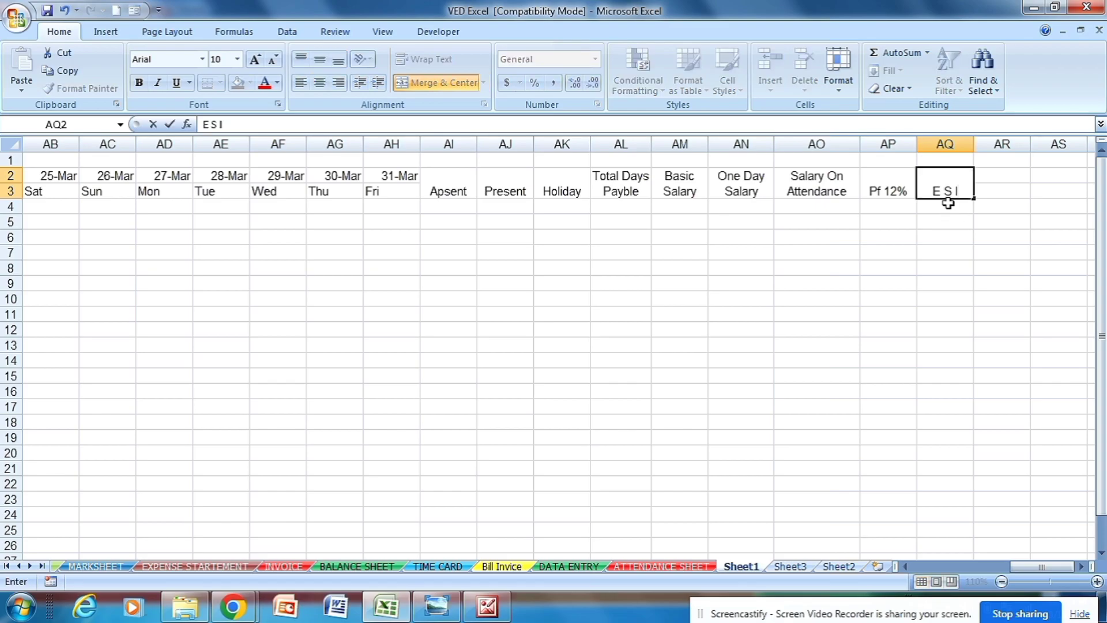
pyautogui.write(' 1.75%')
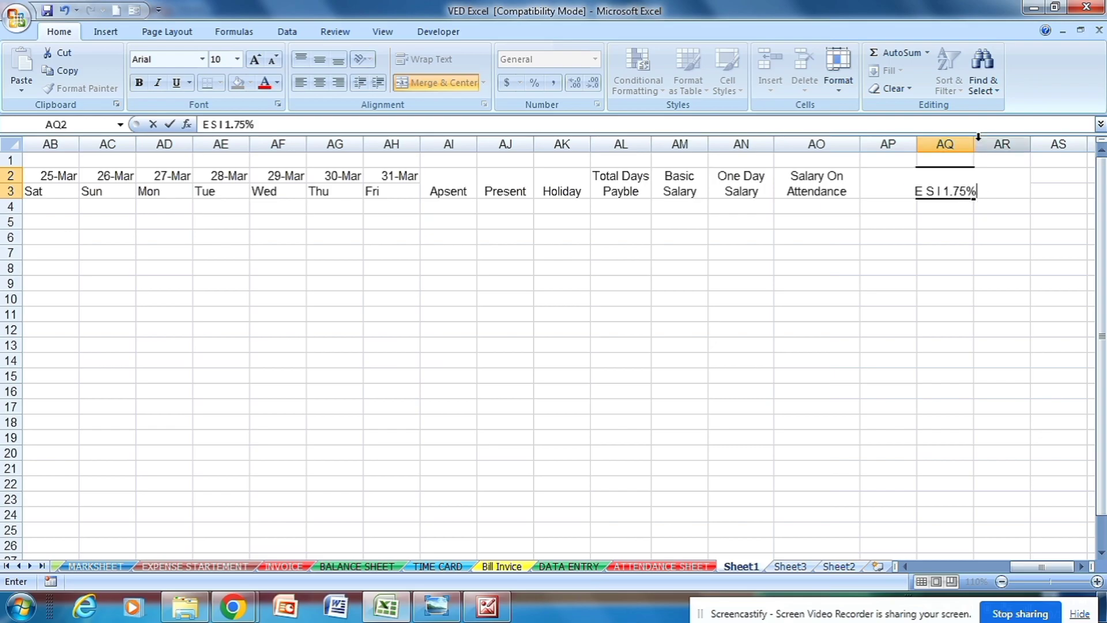
pyautogui.doubleClick(977, 140)
pyautogui.click(1006, 187)
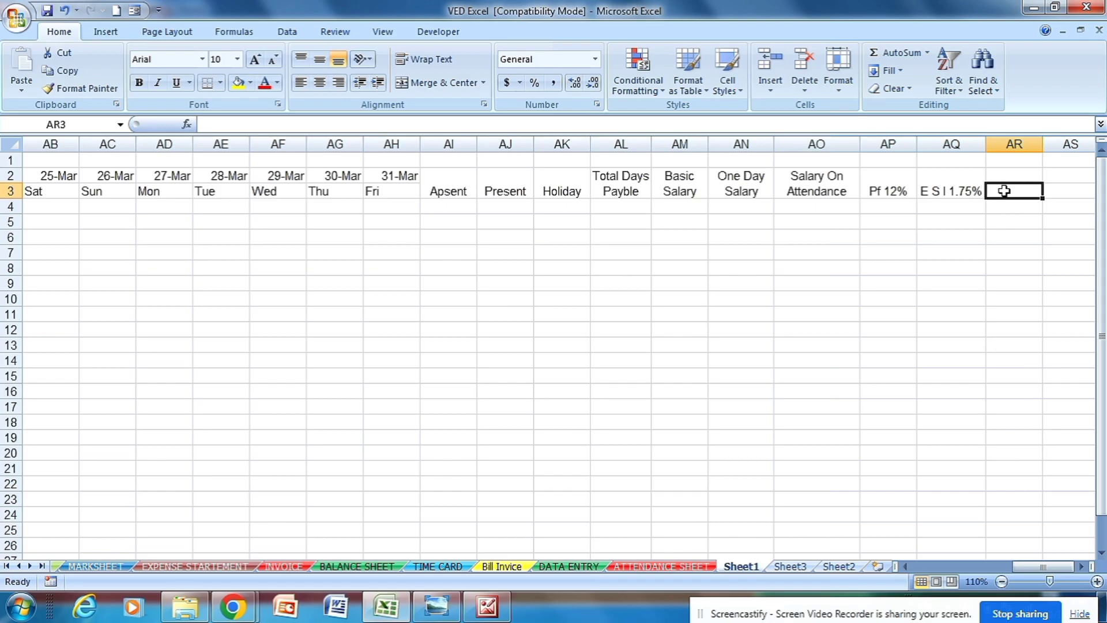
# Enter the header Pay Hand in AR3, then merge and center cells AR2:AR3
pyautogui.write('Pay Hand')
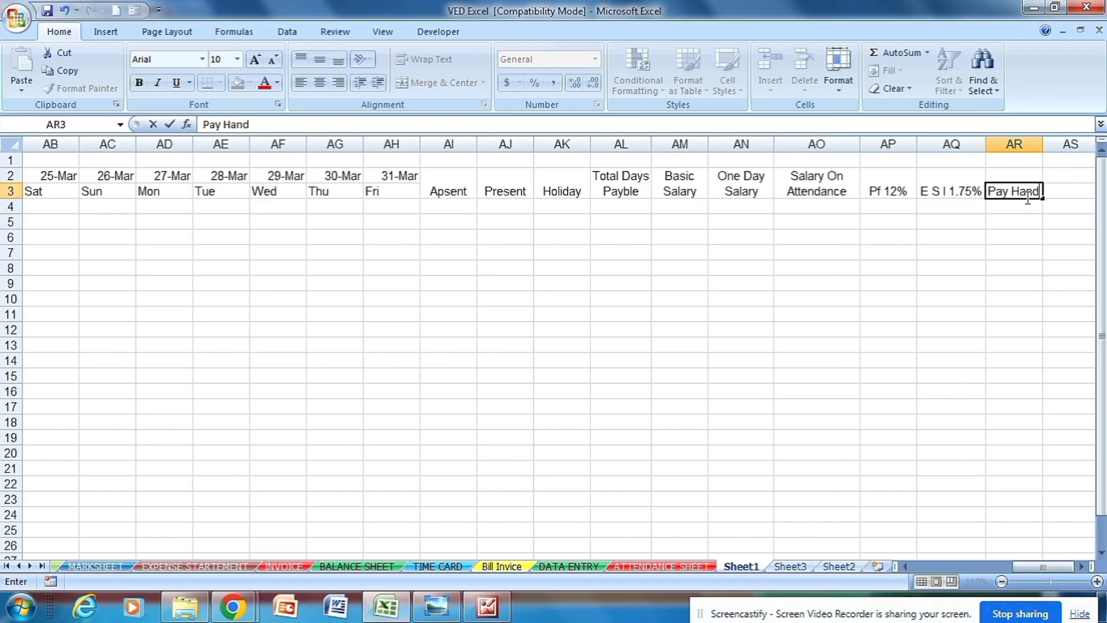
pyautogui.moveTo(1021, 177); pyautogui.dragTo(1022, 192)
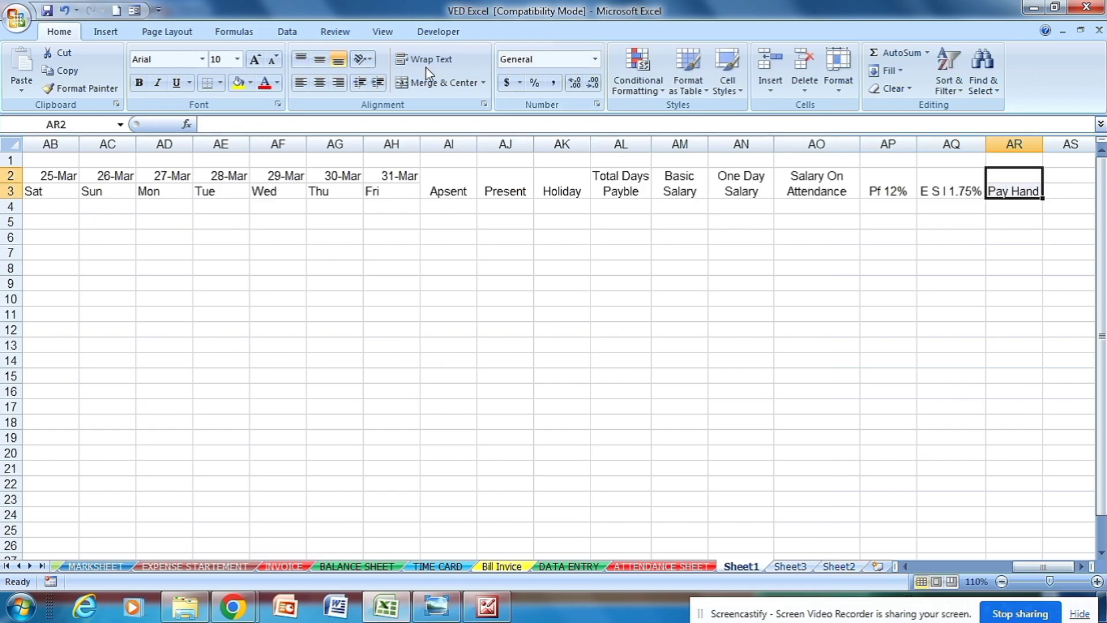
pyautogui.click(438, 82)
pyautogui.click(962, 258)
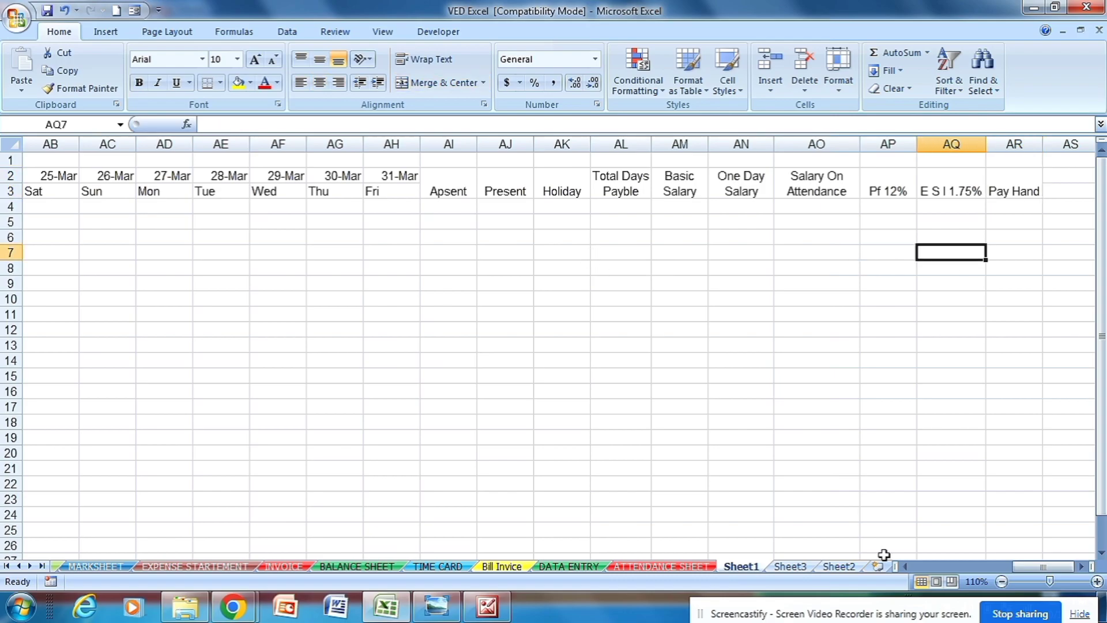
# Enter the first employee ID in A4, with the uppercase prefix VC. directly before the number
pyautogui.moveTo(998, 570); pyautogui.dragTo(900, 569)
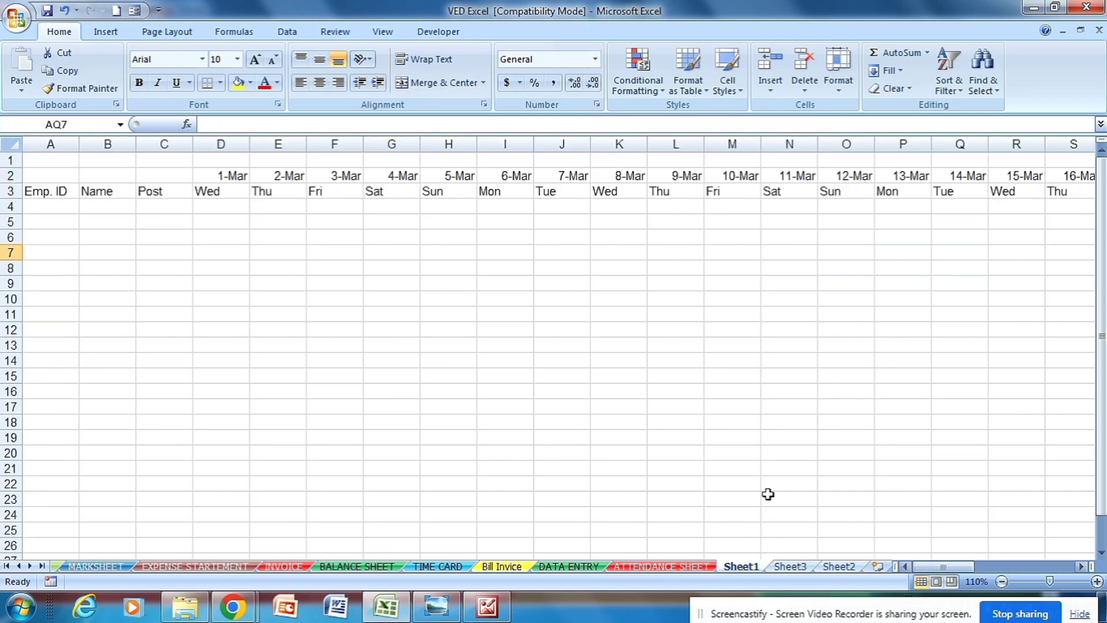
pyautogui.click(68, 208)
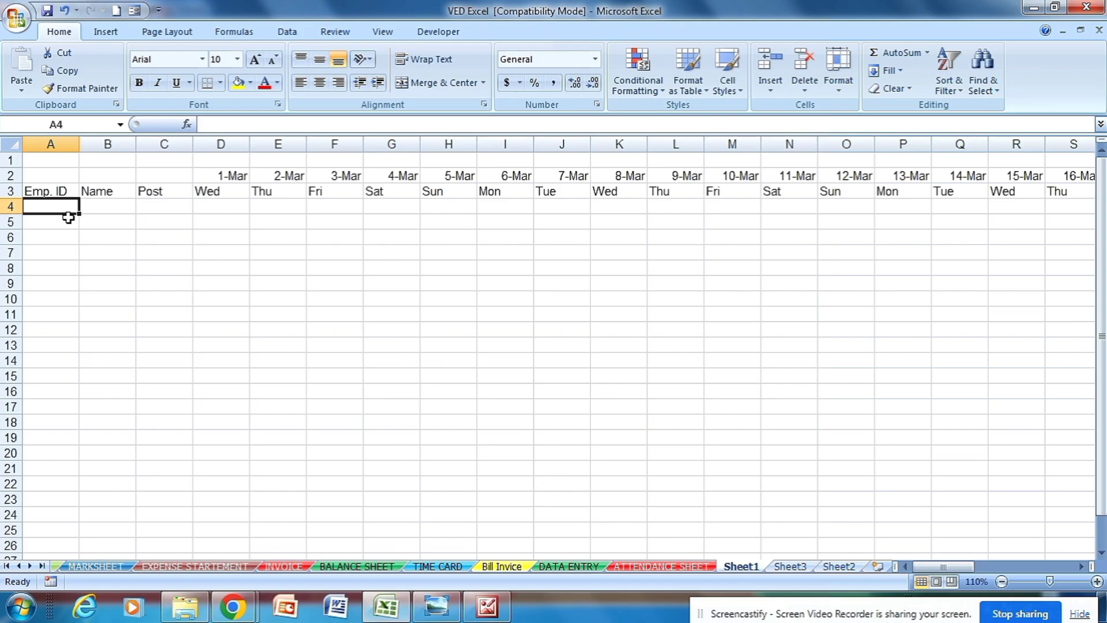
pyautogui.write('v')
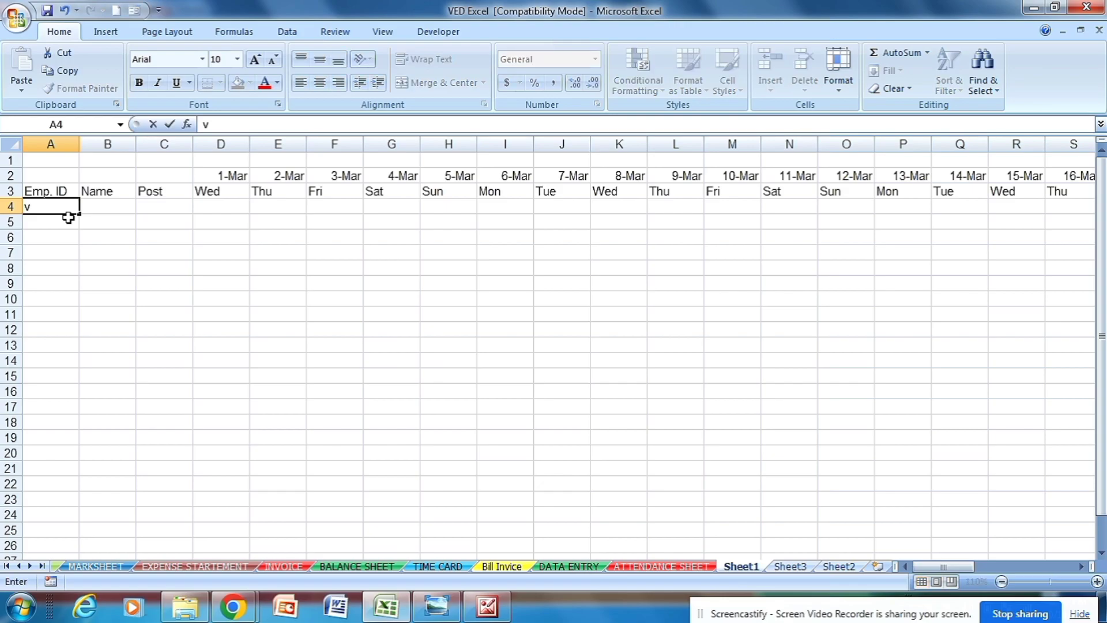
pyautogui.write('Vc 201')
pyautogui.click(67, 224)
pyautogui.doubleClick(46, 206)
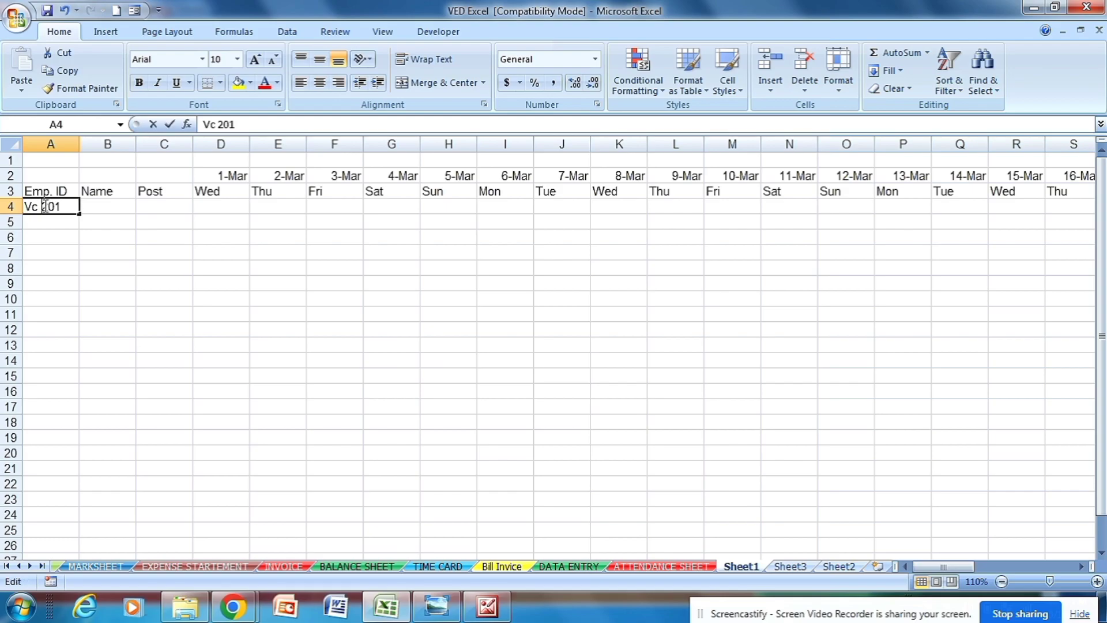
pyautogui.press('BackSpace')
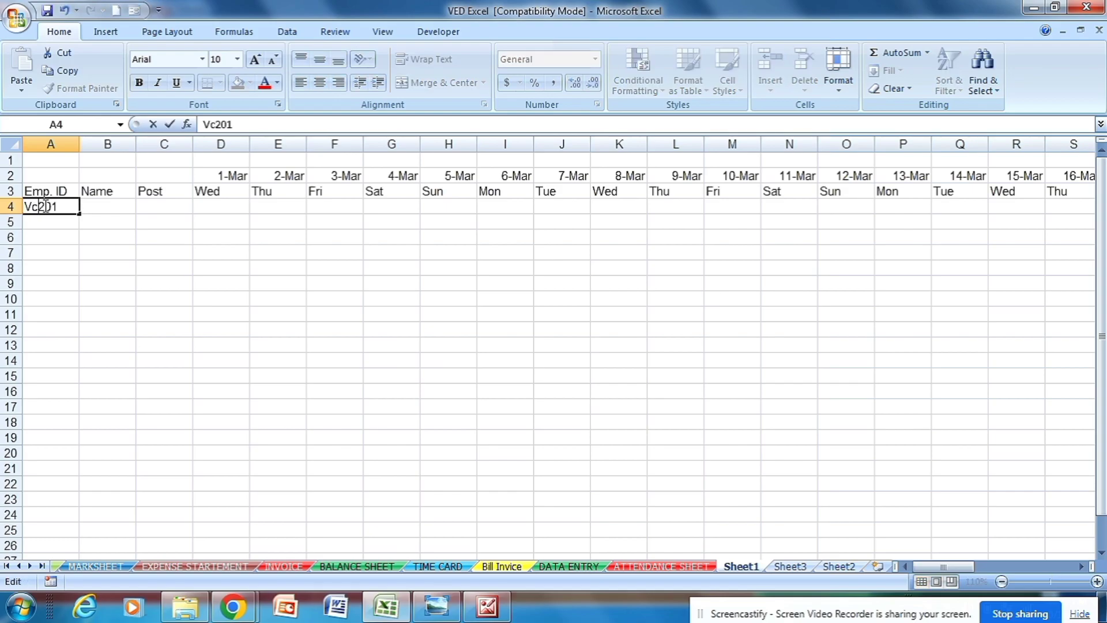
pyautogui.press('BackSpace')
pyautogui.write('C.')
pyautogui.click(92, 248)
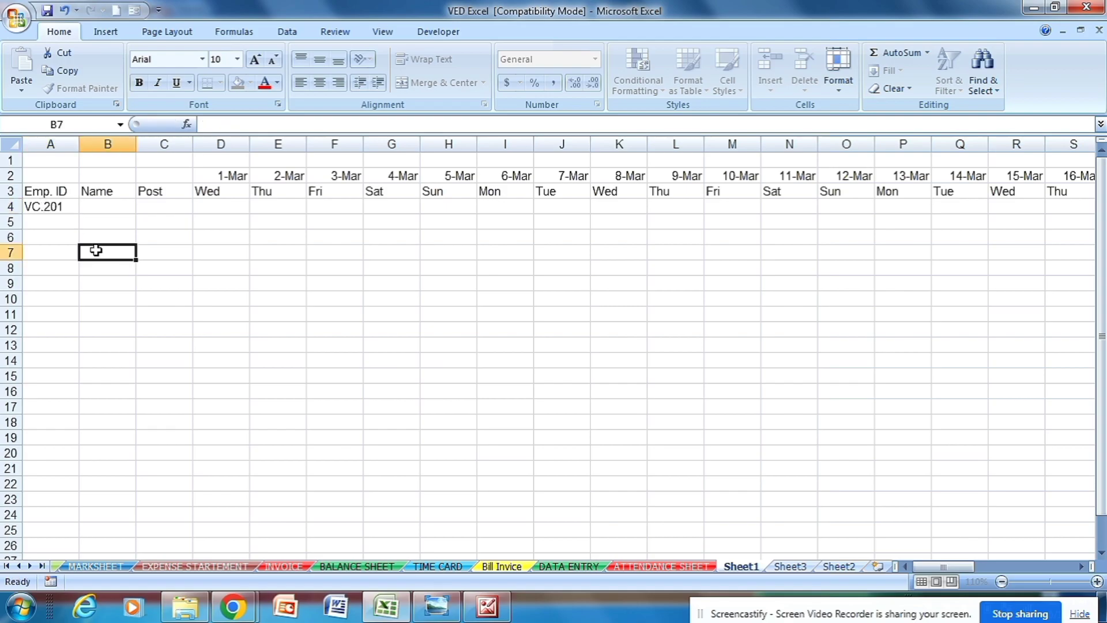
# Enter the second employee ID in A5 with the same VC. prefix, and fill the ID series down through A19
pyautogui.click(54, 206)
pyautogui.click(54, 222)
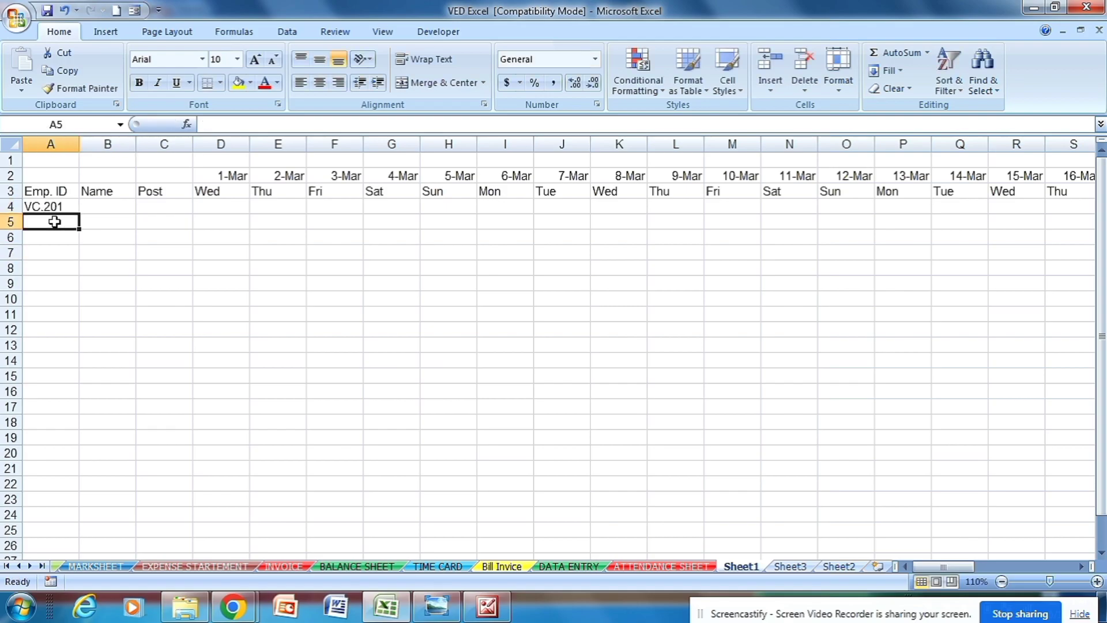
pyautogui.write('VC')
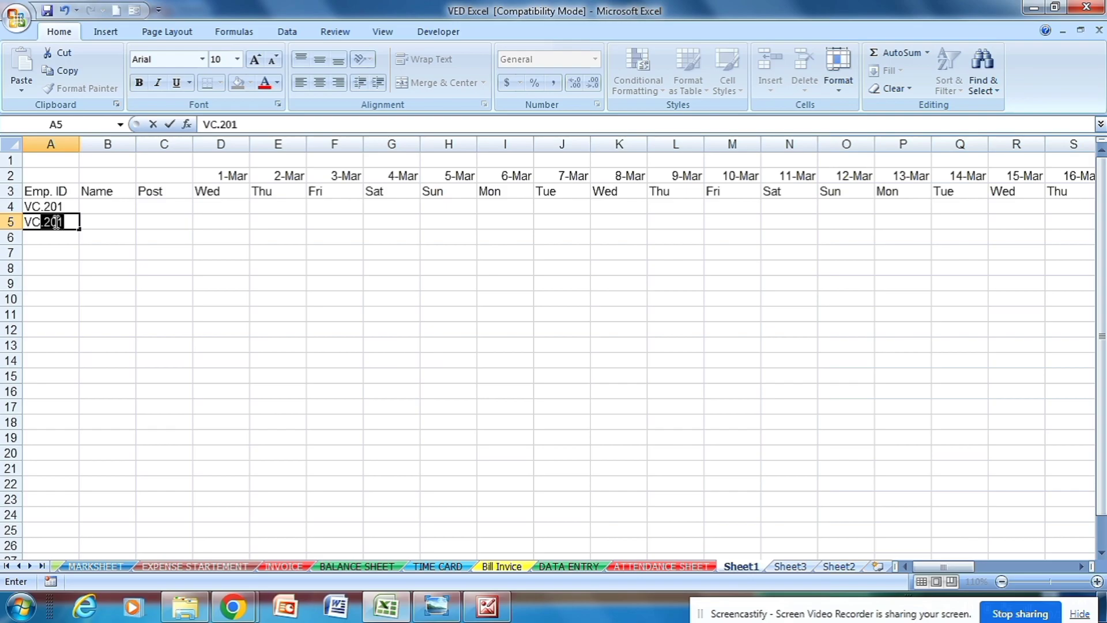
pyautogui.write('.202')
pyautogui.click(89, 227)
pyautogui.click(68, 209)
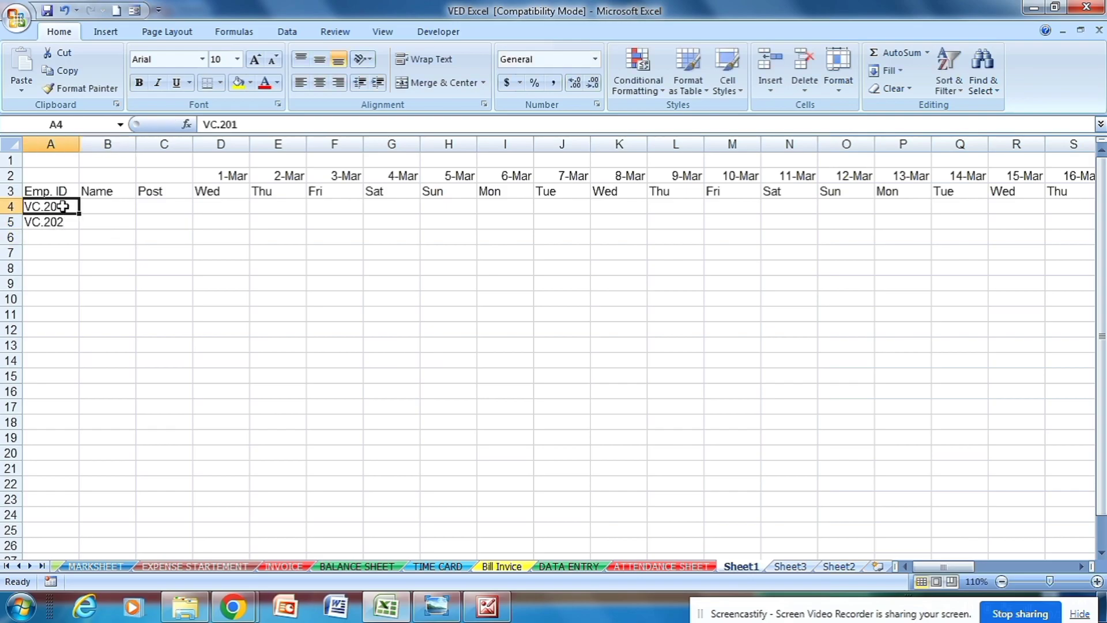
pyautogui.moveTo(70, 210); pyautogui.dragTo(78, 444)
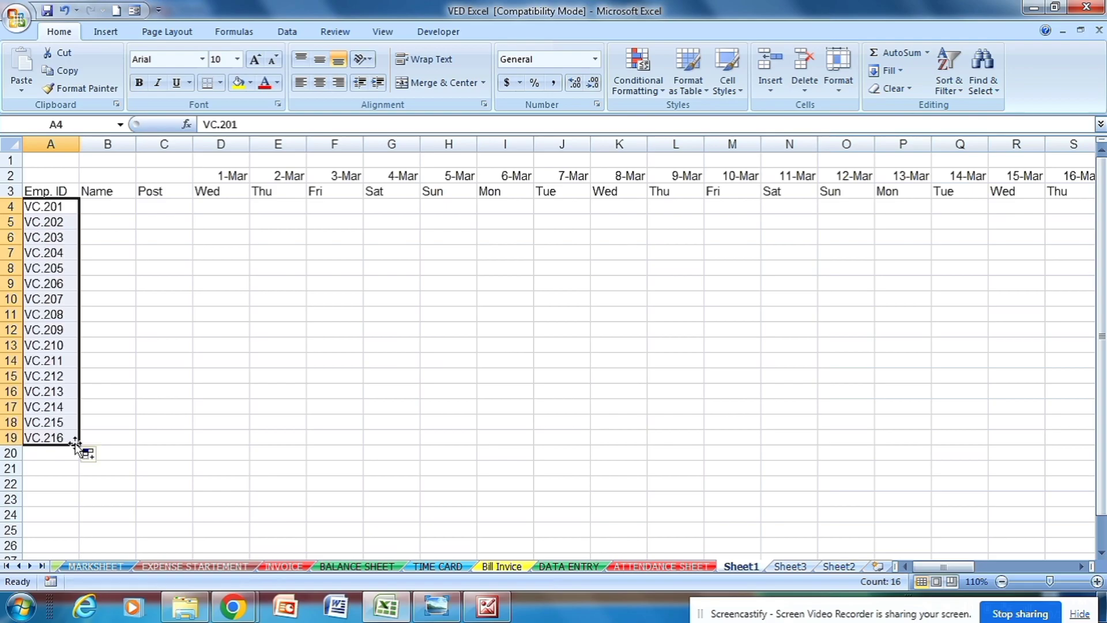
pyautogui.click(131, 372)
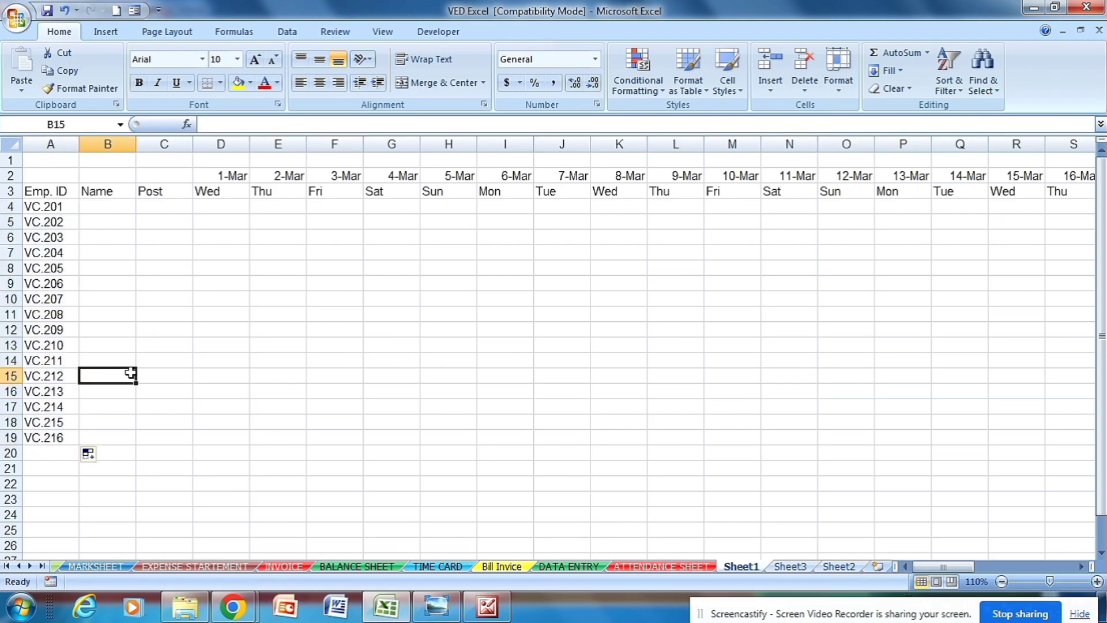
# Copy the employee names in B4:B19 of the ATTENDANCE SHEET worksheet into B4:B19 on Sheet1
pyautogui.click(111, 205)
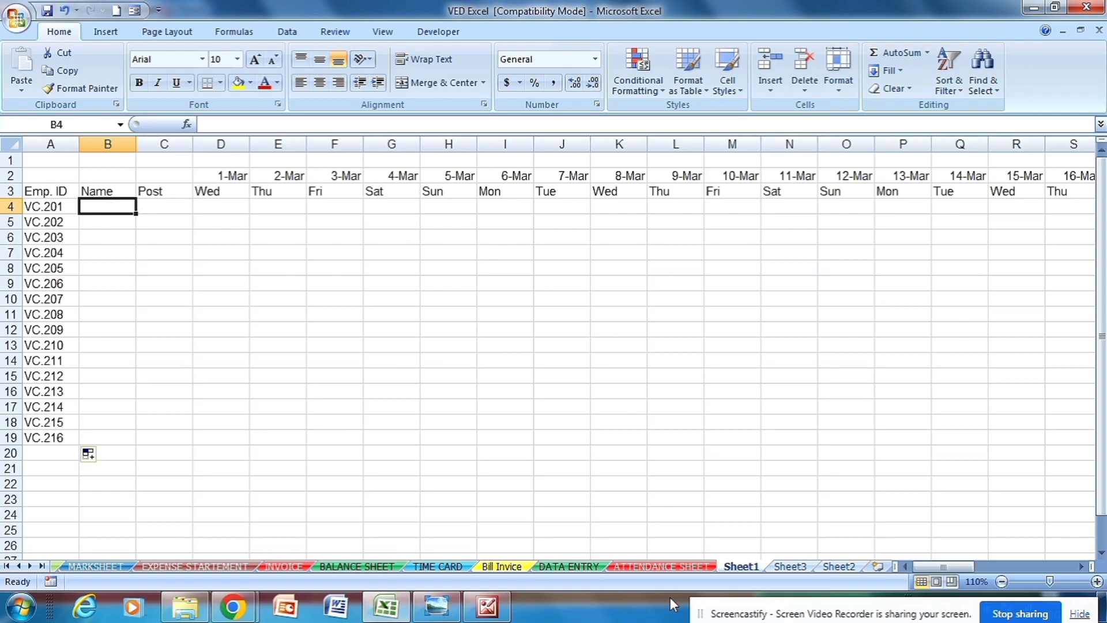
pyautogui.click(663, 567)
pyautogui.moveTo(125, 218); pyautogui.dragTo(126, 424)
pyautogui.hotkey('ctrl', 'c')
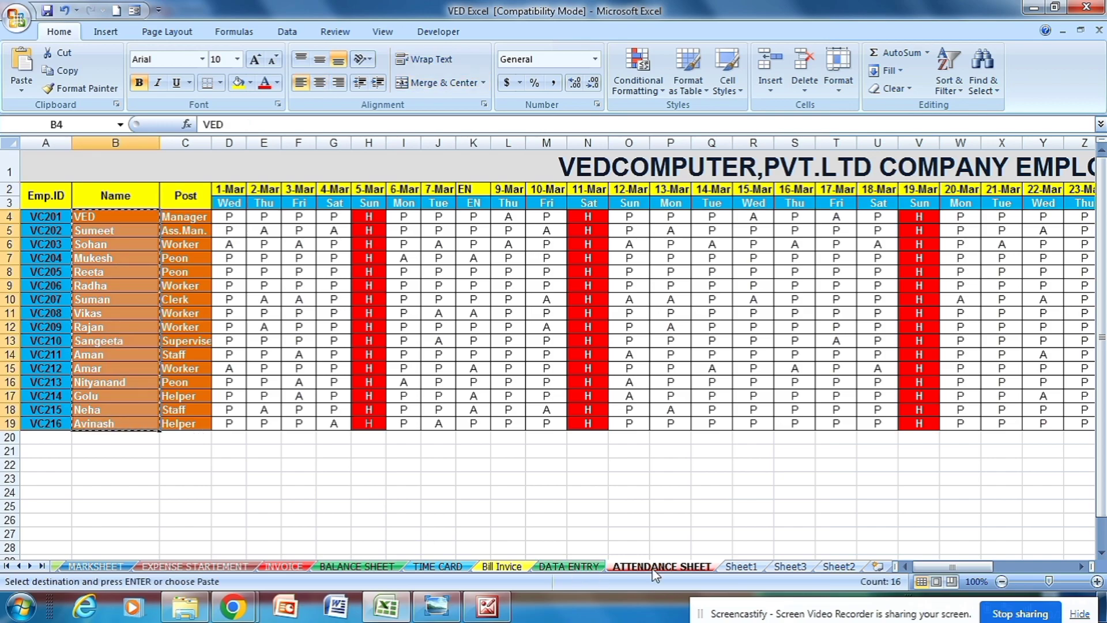
pyautogui.click(735, 566)
pyautogui.moveTo(118, 209); pyautogui.dragTo(115, 430)
pyautogui.hotkey('ctrl', 'v')
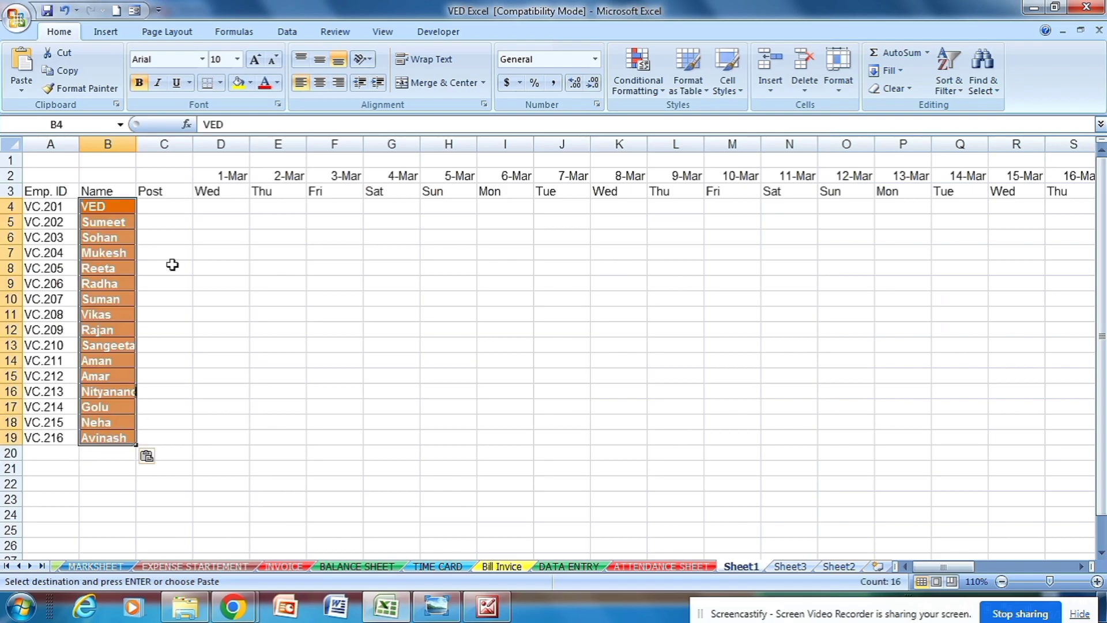
# Copy the posts in C4:C19 of the ATTENDANCE SHEET worksheet into C4:C19 on Sheet1, and fit column C to the text
pyautogui.click(174, 211)
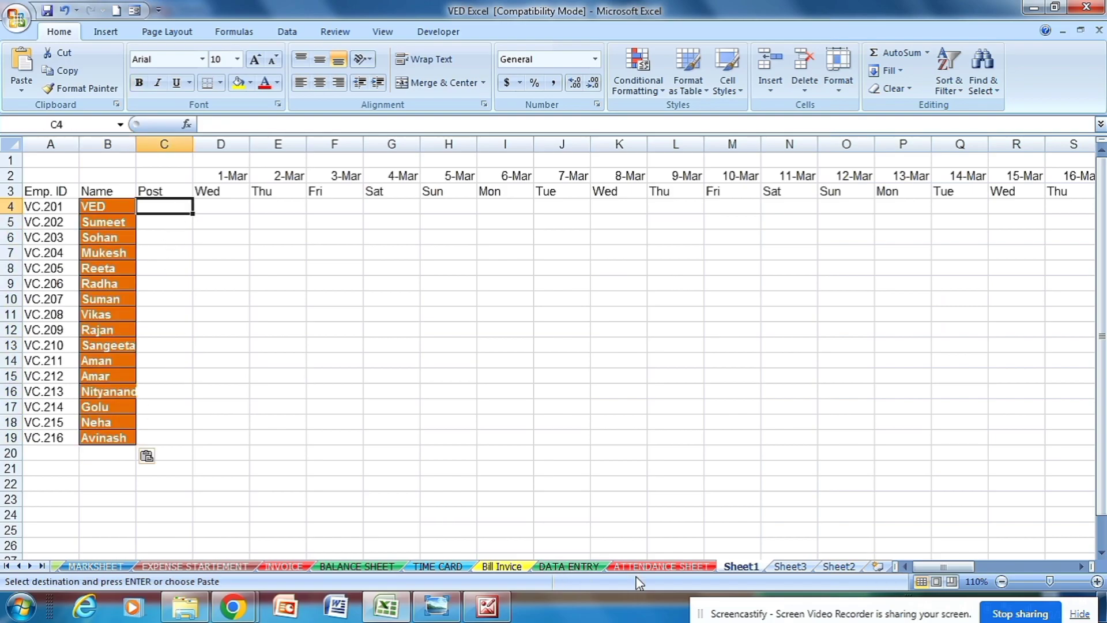
pyautogui.click(662, 567)
pyautogui.moveTo(196, 217); pyautogui.dragTo(202, 432)
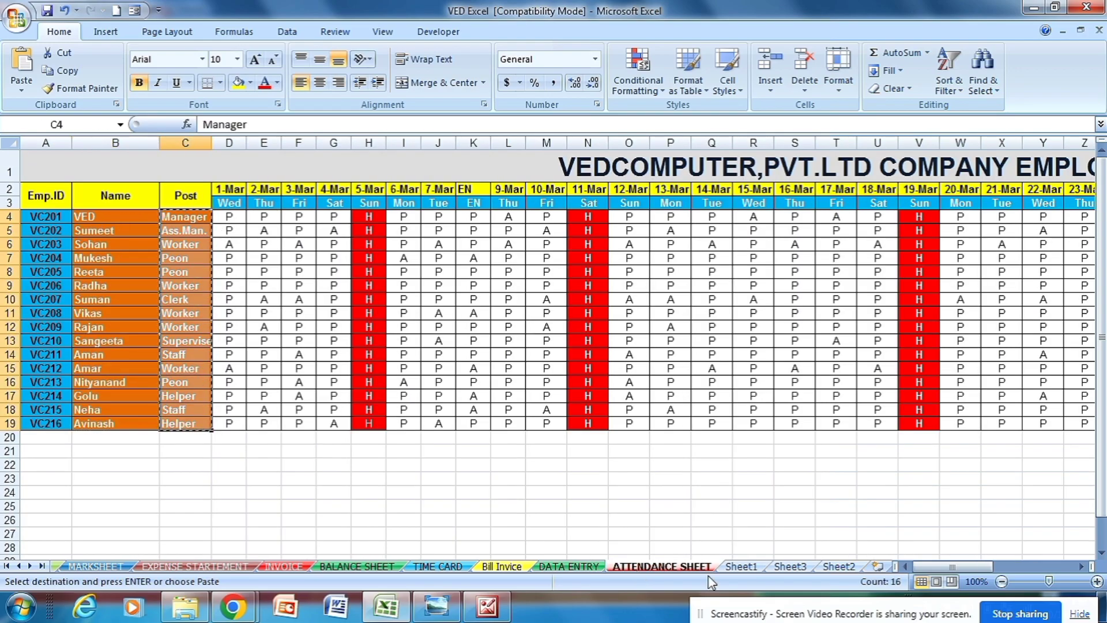
pyautogui.click(726, 566)
pyautogui.moveTo(164, 206); pyautogui.dragTo(181, 438)
pyautogui.hotkey('ctrl', 'v')
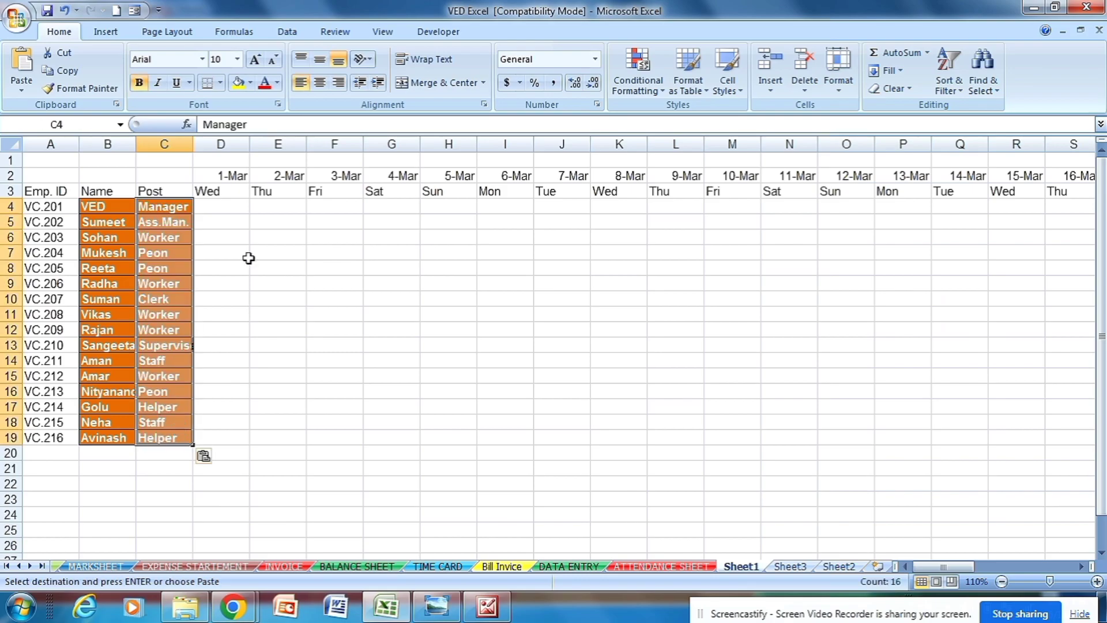
pyautogui.click(225, 206)
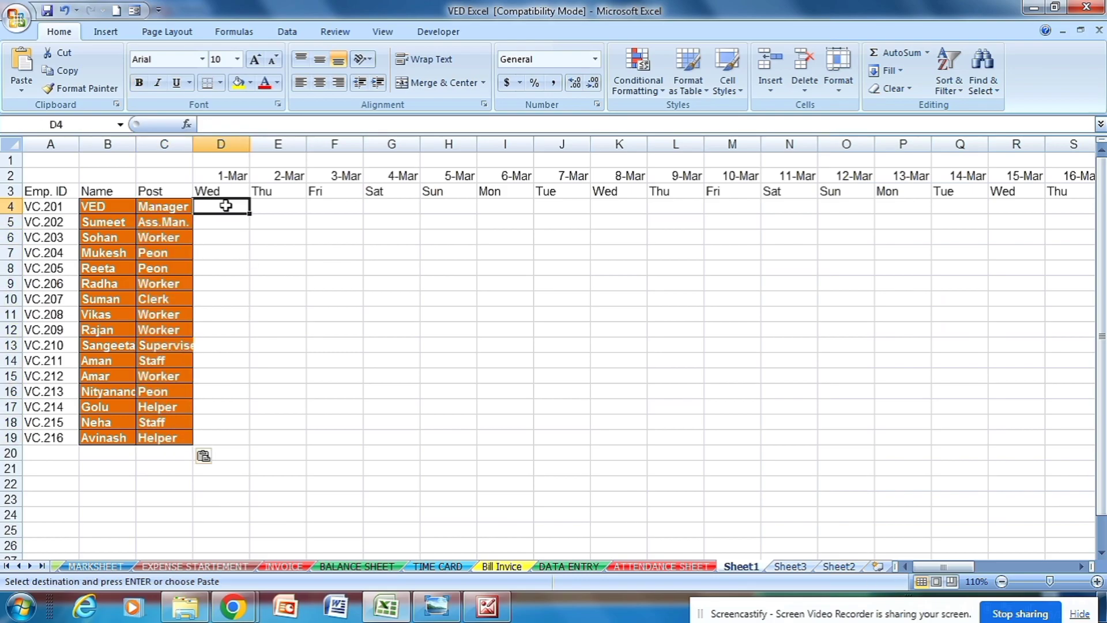
pyautogui.doubleClick(193, 141)
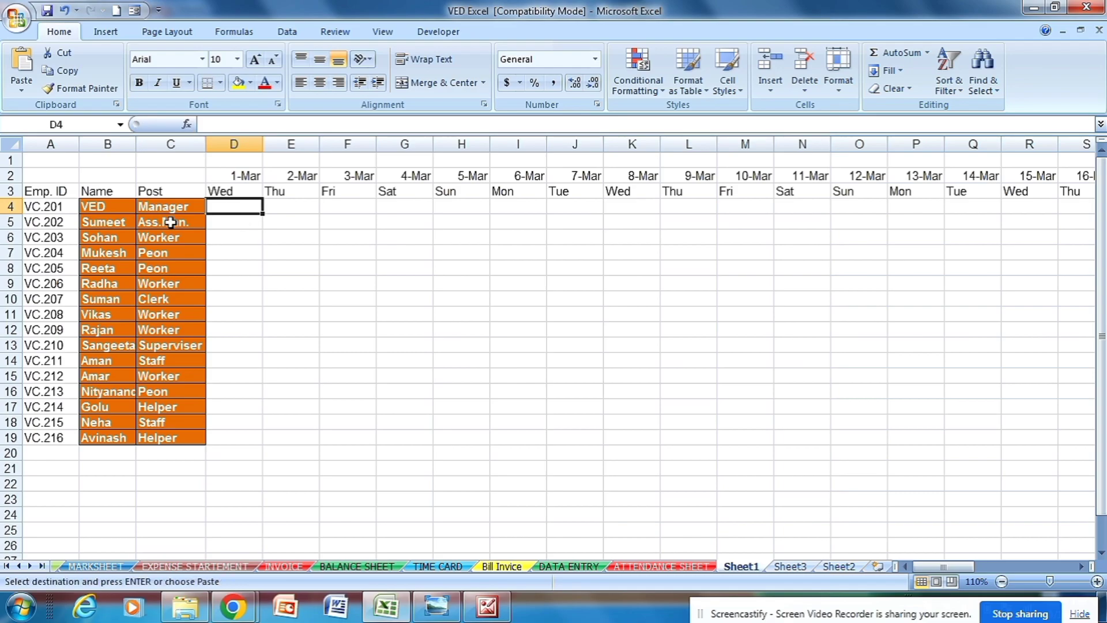
# Fill the employee ID cells A4:A19 with a light blue theme color
pyautogui.moveTo(53, 209); pyautogui.dragTo(58, 434)
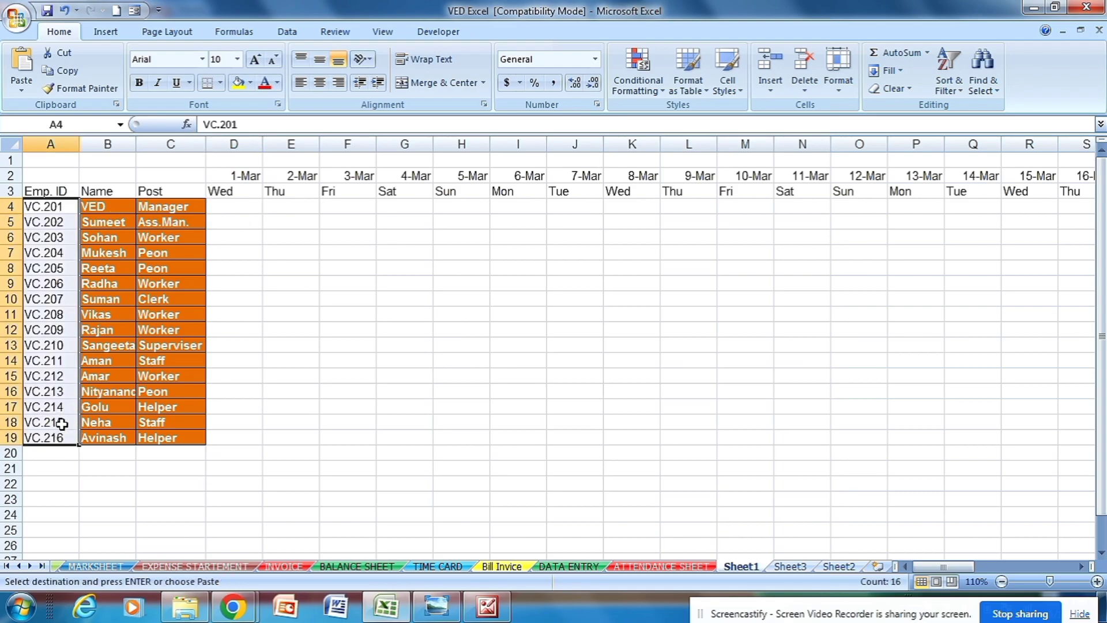
pyautogui.click(250, 82)
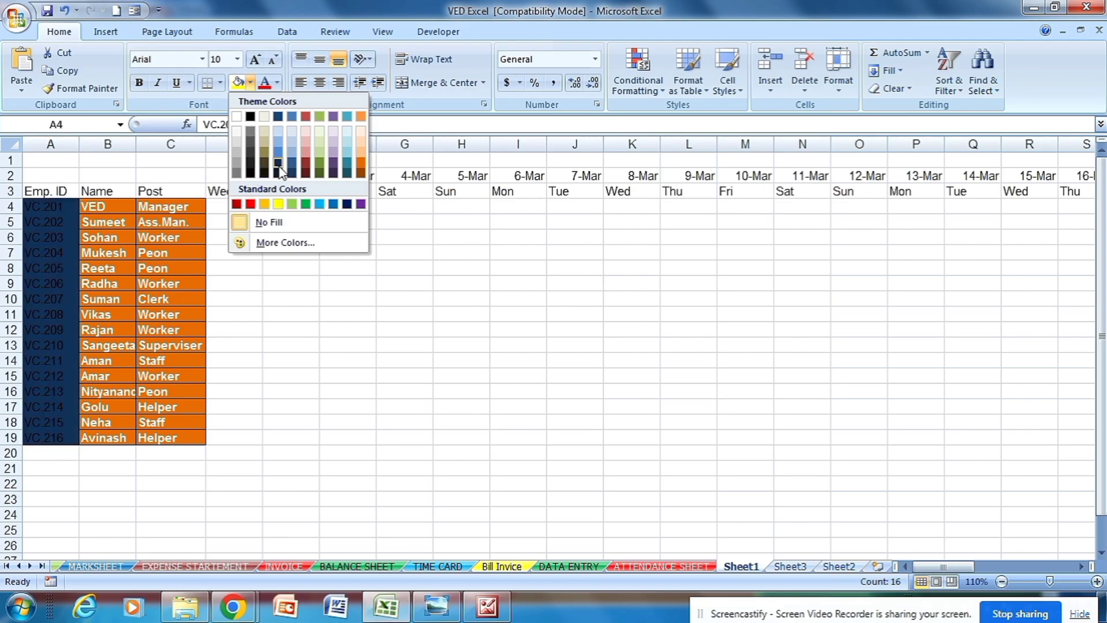
pyautogui.click(281, 148)
pyautogui.click(241, 206)
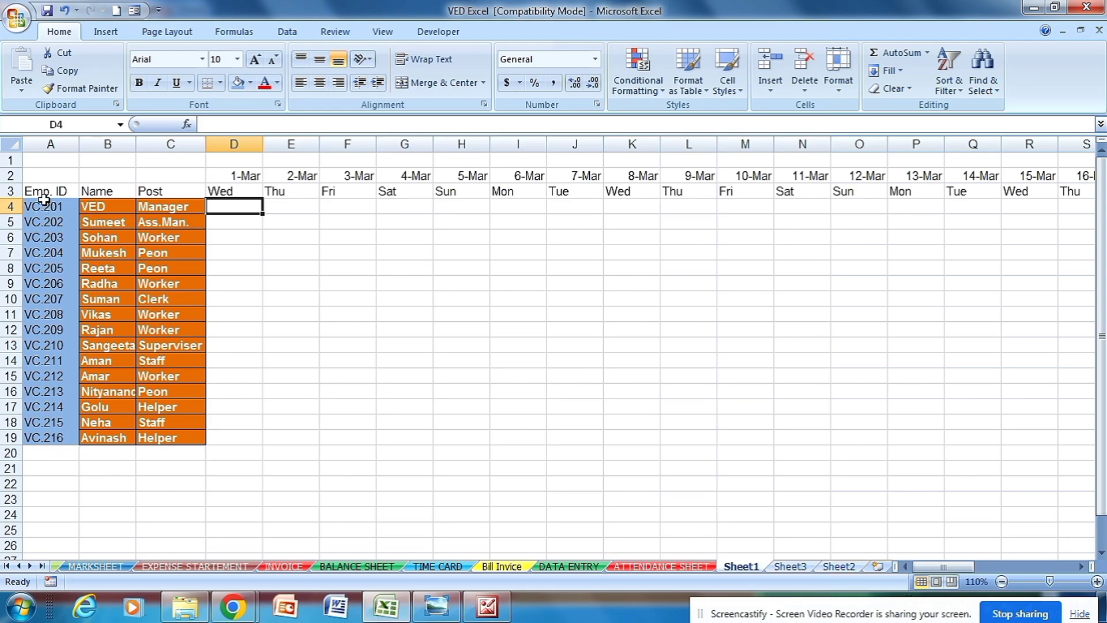
# Merge and center the Emp. ID, Name and Post headers separately across rows 2 and 3 in columns A, B and C
pyautogui.moveTo(42, 175); pyautogui.dragTo(45, 186)
pyautogui.click(429, 82)
pyautogui.moveTo(107, 173); pyautogui.dragTo(109, 185)
pyautogui.click(429, 83)
pyautogui.moveTo(178, 173); pyautogui.dragTo(184, 202)
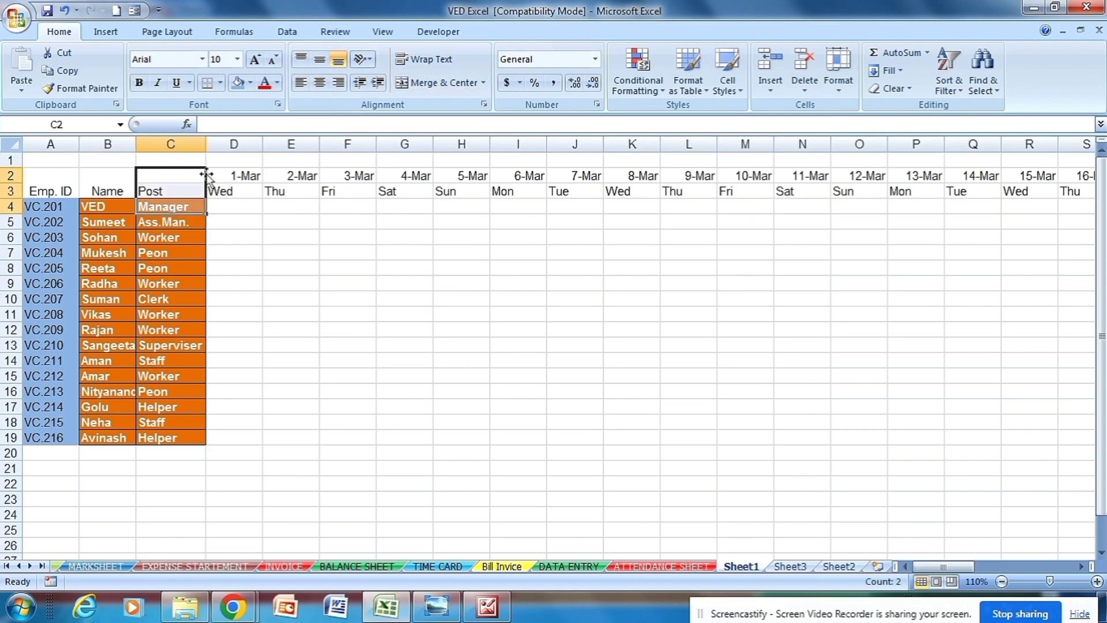
pyautogui.doubleClick(185, 176)
pyautogui.click(239, 208)
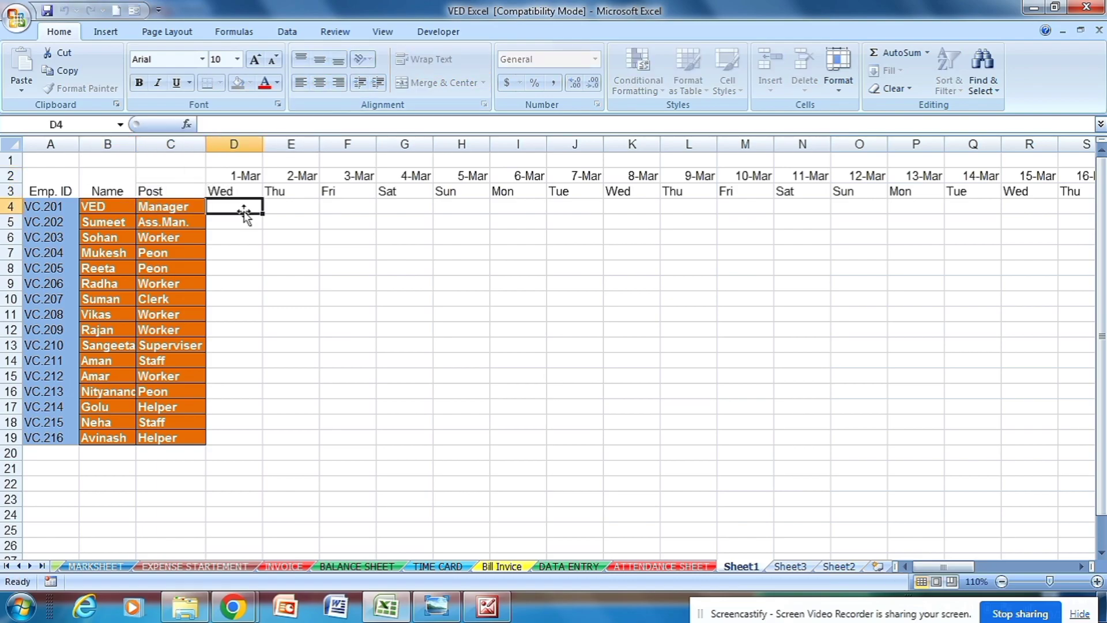
pyautogui.click(170, 159)
pyautogui.moveTo(177, 176); pyautogui.dragTo(176, 193)
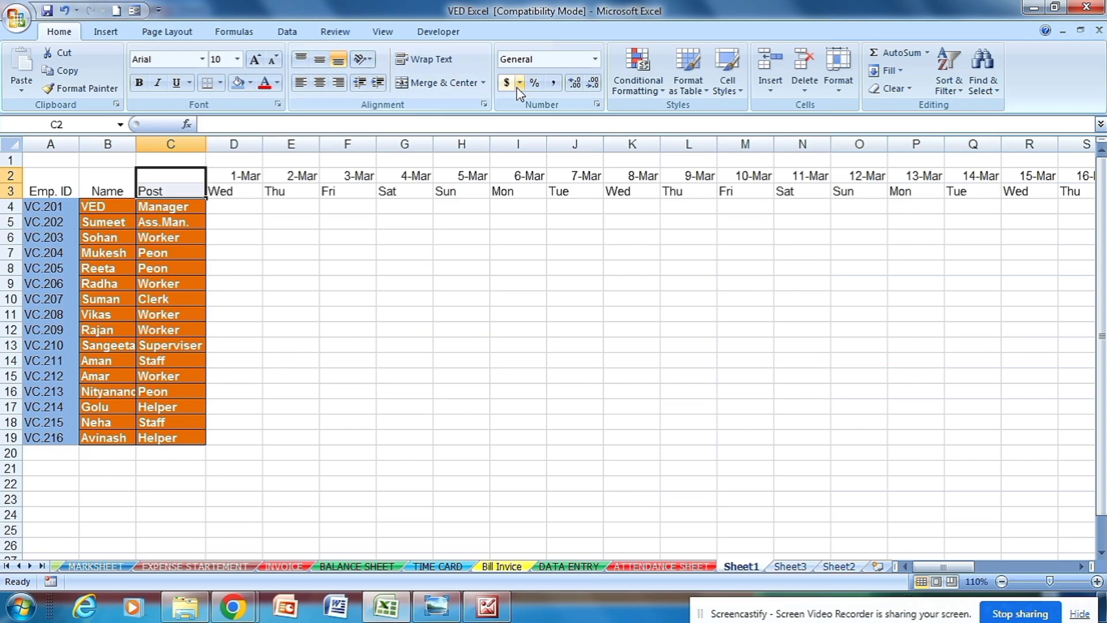
pyautogui.click(429, 82)
pyautogui.click(431, 261)
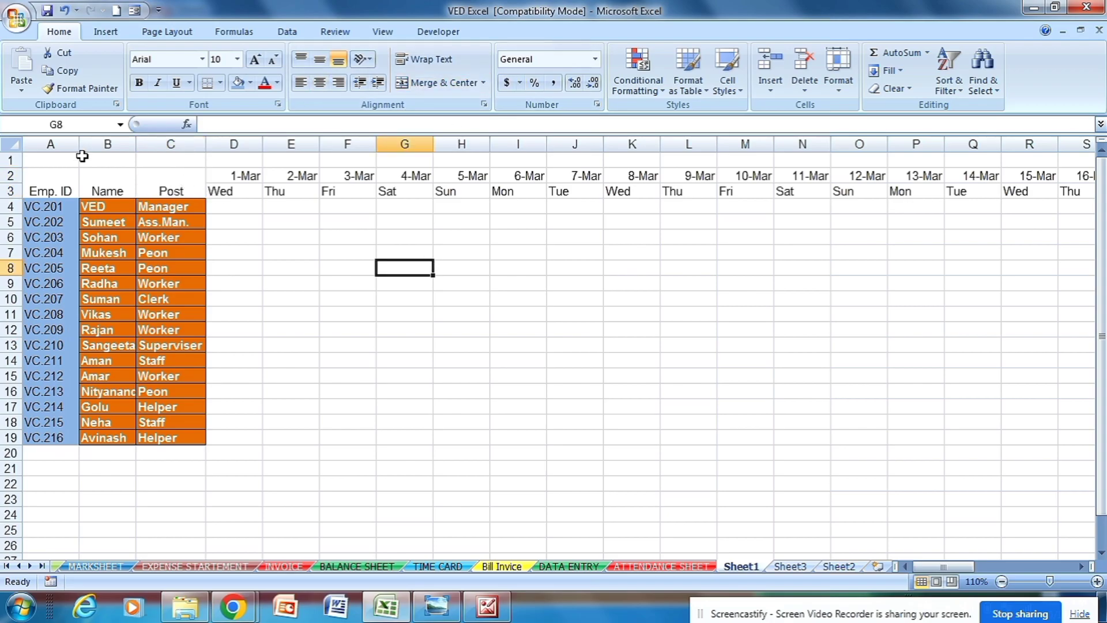
# Enter the title "VED COMPUTER P.V.T L.T.D COMPANY EMPLAOYES ATTENDANECE SHEET" in cell A1
pyautogui.click(69, 159)
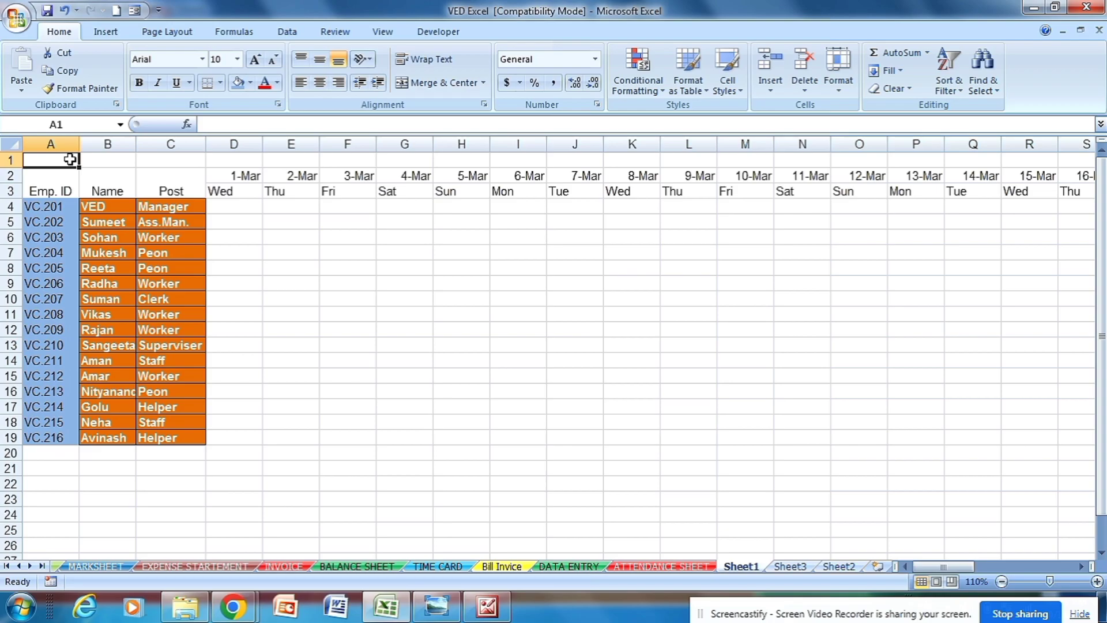
pyautogui.write('VED')
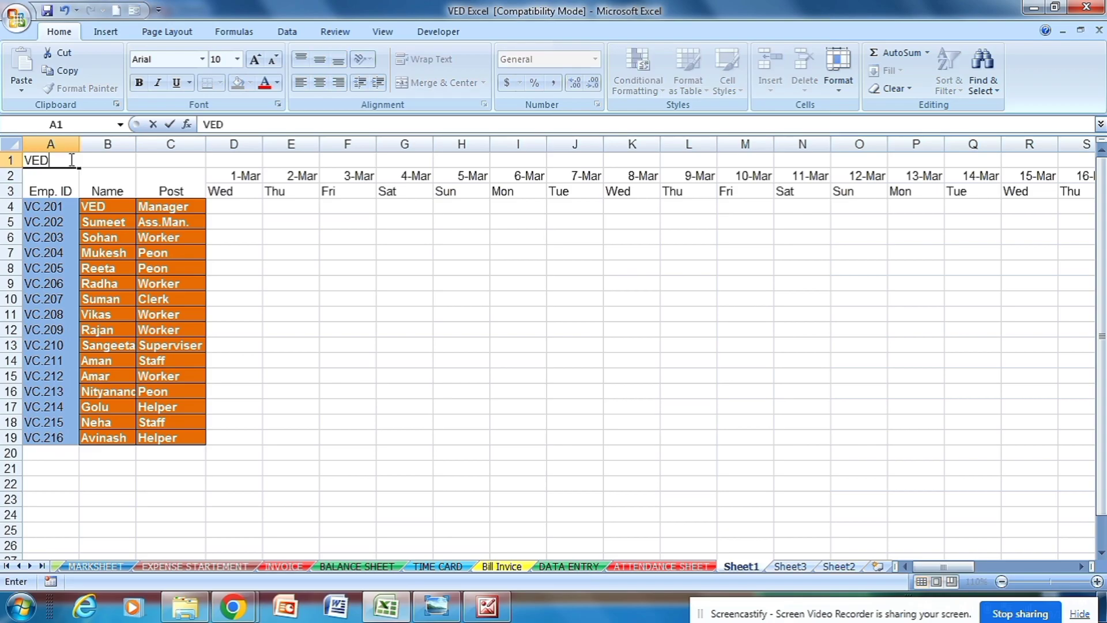
pyautogui.write(' COMPUTE')
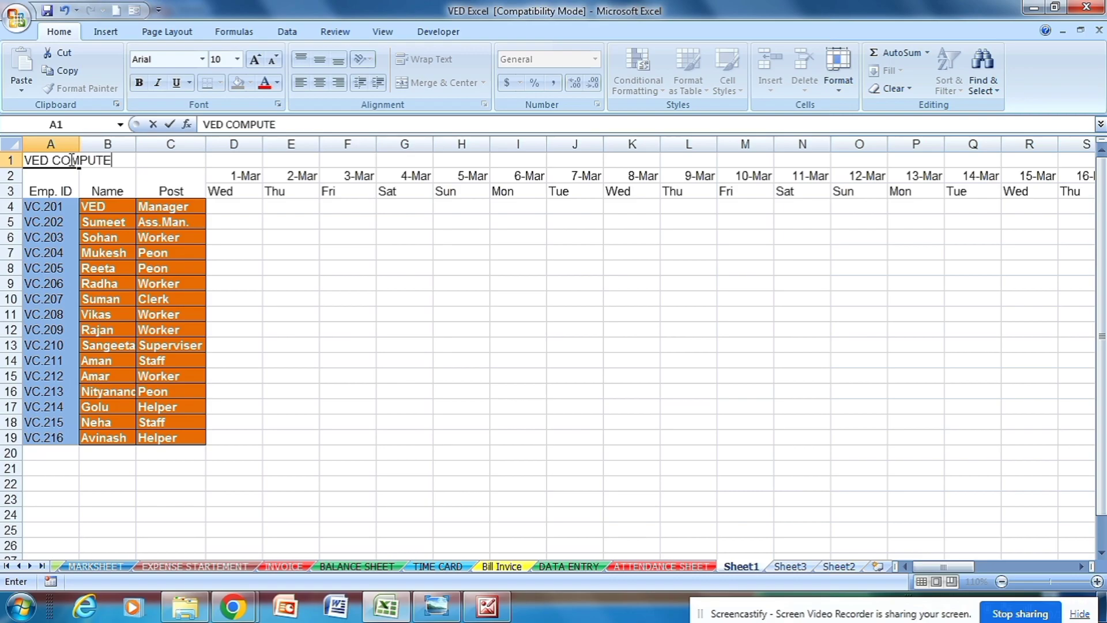
pyautogui.write('R P')
pyautogui.write('.V.V')
pyautogui.press('BackSpace')
pyautogui.write('T')
pyautogui.write(' L')
pyautogui.write('.D.D')
pyautogui.press('BackSpace')
pyautogui.press('BackSpace')
pyautogui.press('BackSpace')
pyautogui.write('L')
pyautogui.press('BackSpace')
pyautogui.press('BackSpace')
pyautogui.write('L.T.D')
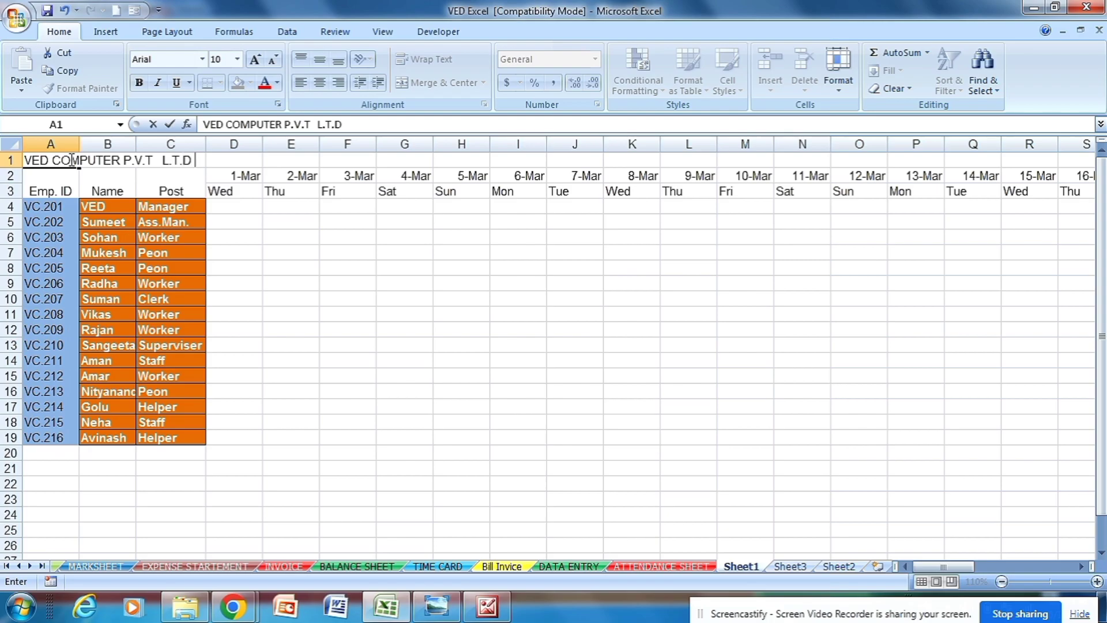
pyautogui.write(' COMPANY ')
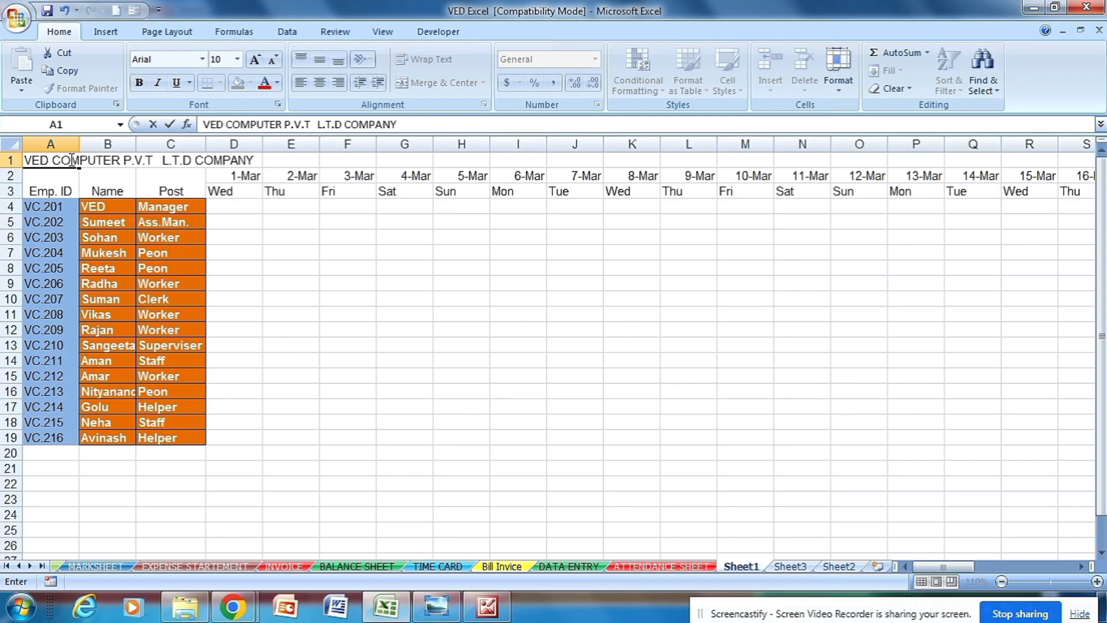
pyautogui.write('EMPLAOYES ')
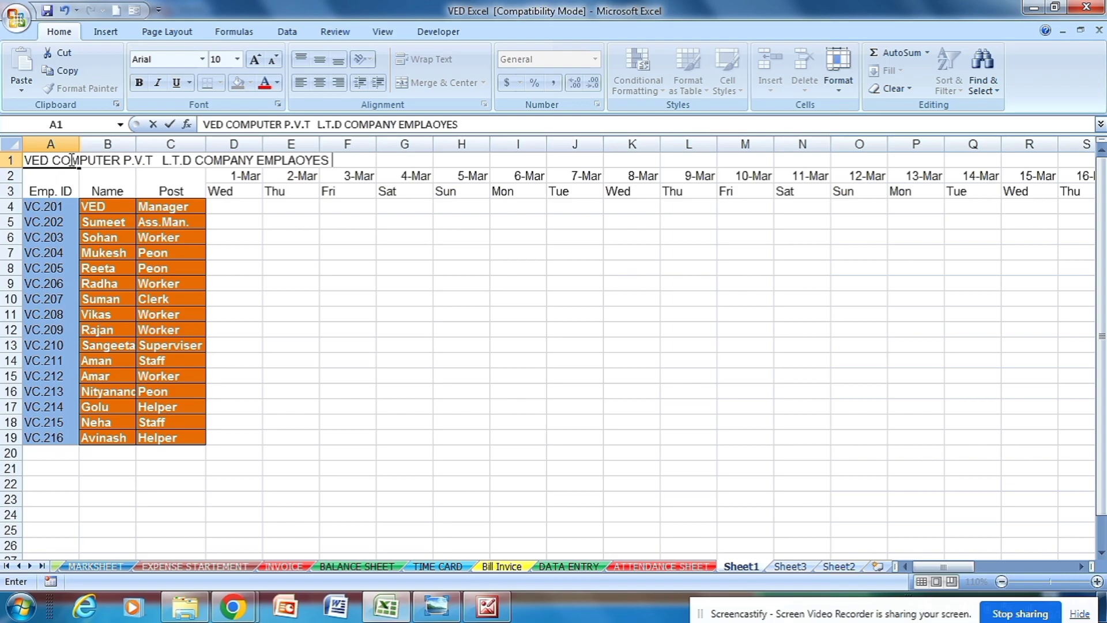
pyautogui.write('ATTENDANEC')
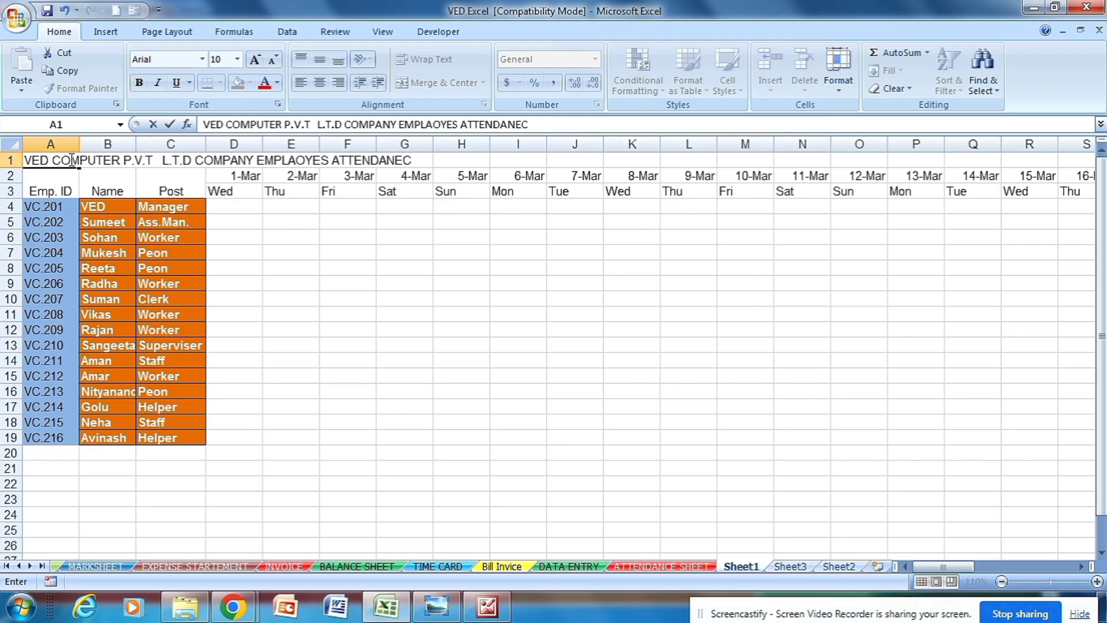
pyautogui.write('E SHEET')
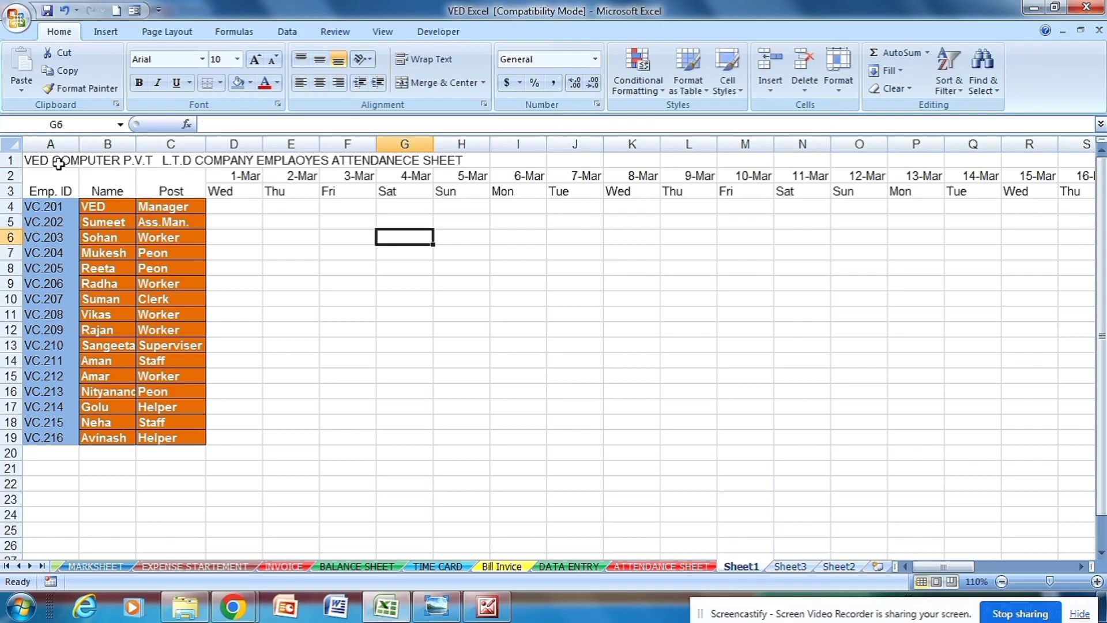
# Merge and center the title across A1:AR1 and enlarge its font size to 26
pyautogui.moveTo(35, 159); pyautogui.dragTo(955, 168)
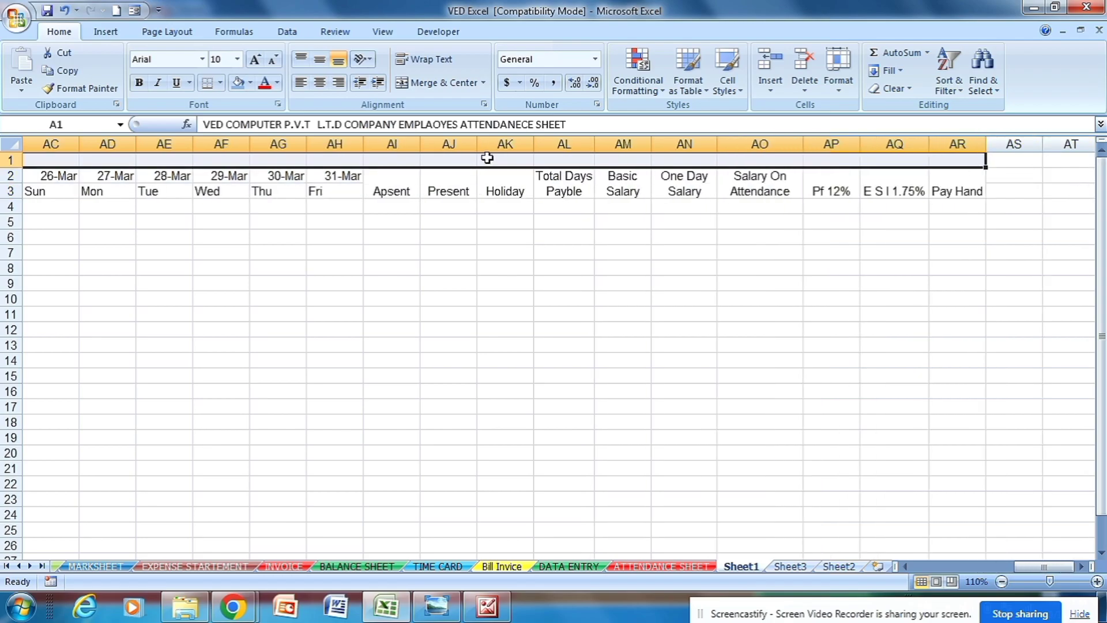
pyautogui.click(441, 82)
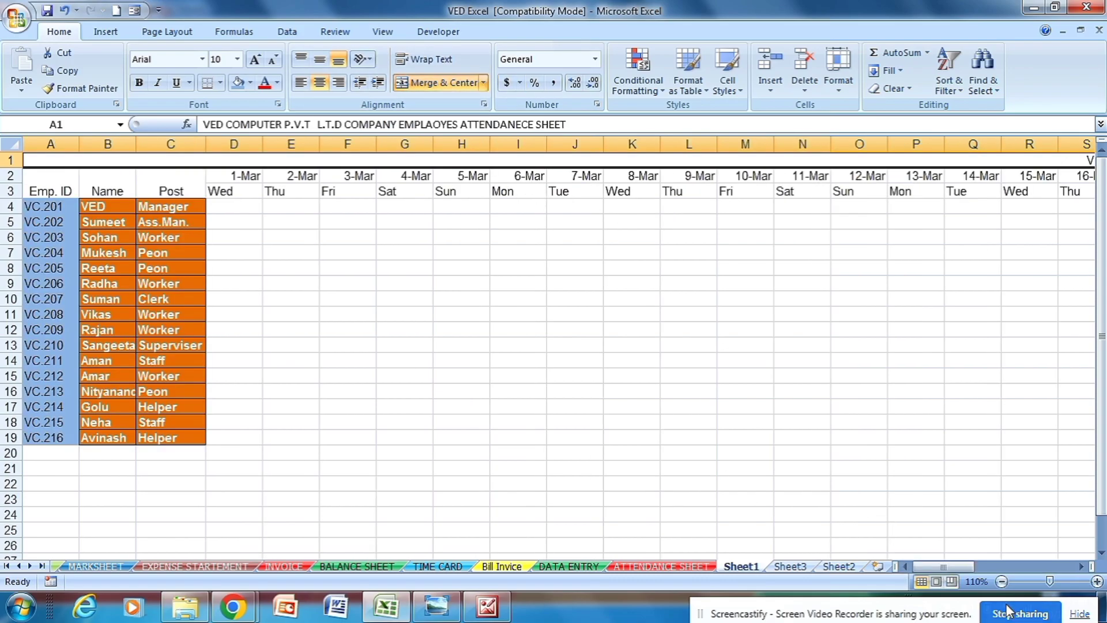
pyautogui.click(1002, 581)
pyautogui.click(1002, 581)
pyautogui.click(1002, 581)
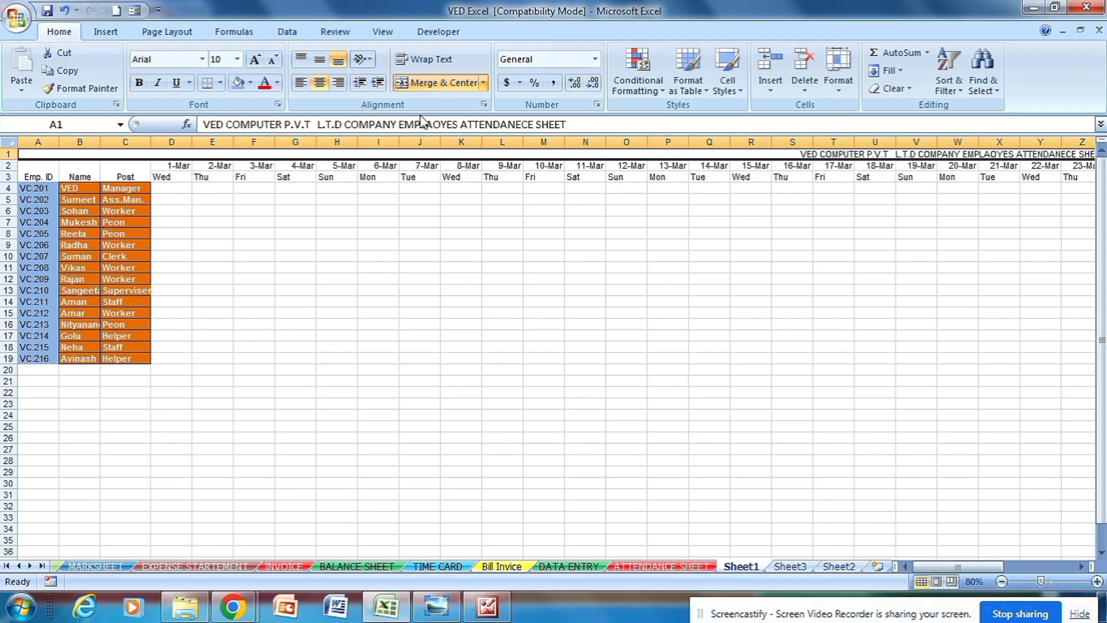
pyautogui.click(258, 60)
pyautogui.click(257, 59)
pyautogui.click(257, 60)
pyautogui.click(258, 59)
pyautogui.click(258, 60)
pyautogui.click(257, 59)
pyautogui.click(257, 60)
pyautogui.click(258, 60)
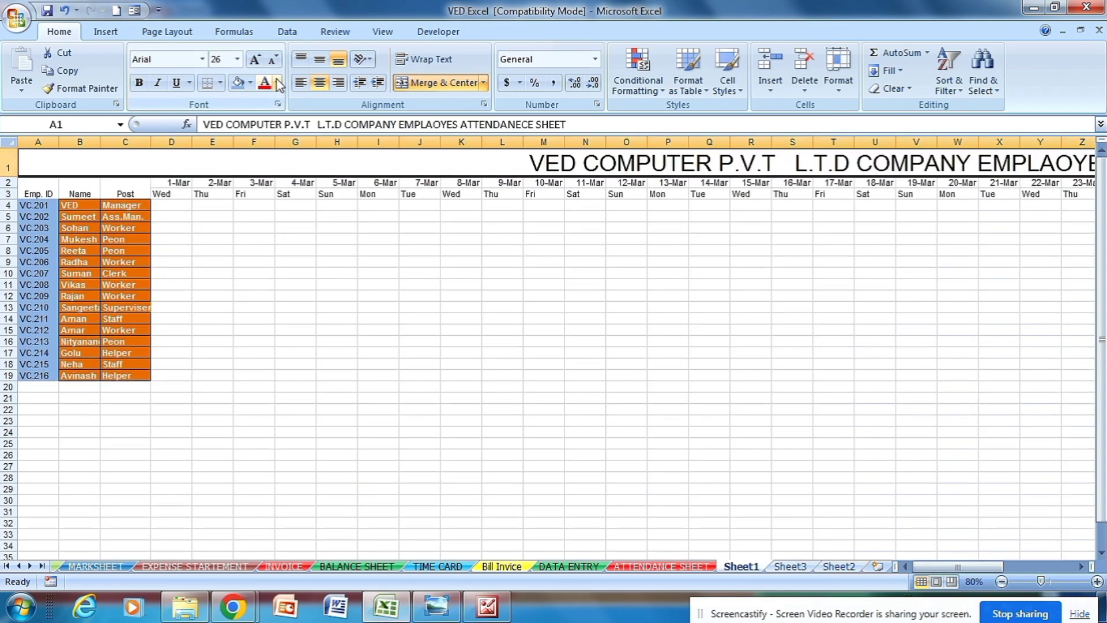
# Make the merged title in row 1 bold and fill it with standard yellow
pyautogui.click(1096, 582)
pyautogui.click(1097, 581)
pyautogui.click(1097, 581)
pyautogui.click(1096, 582)
pyautogui.click(1097, 582)
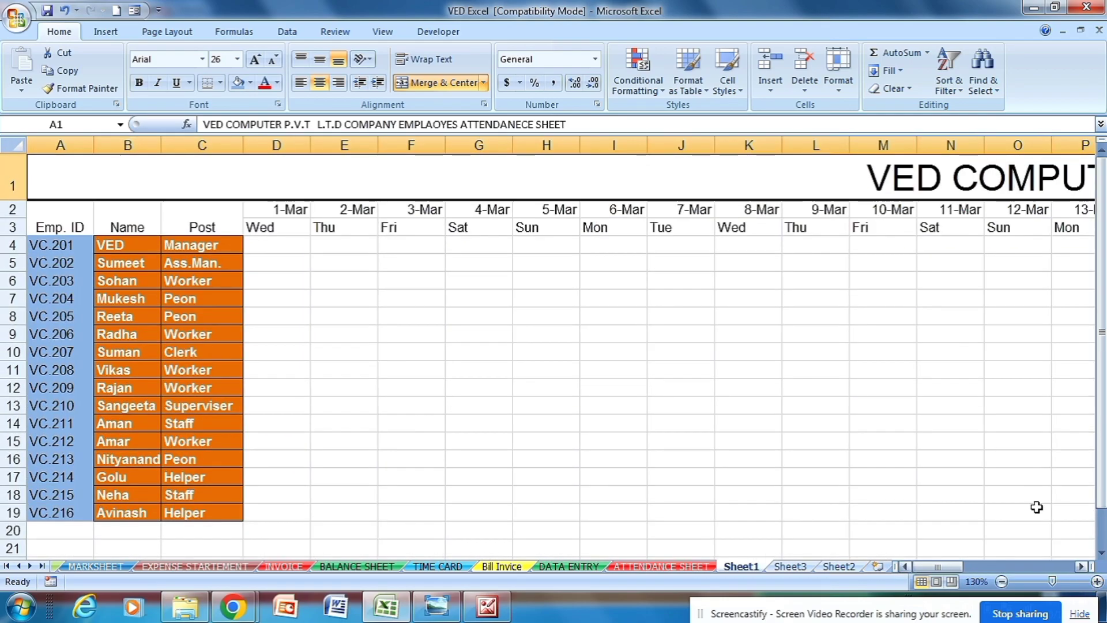
pyautogui.click(1002, 582)
pyautogui.moveTo(940, 566)
pyautogui.mouseDown()
pyautogui.moveTo(1028, 560)
pyautogui.moveTo(939, 569)
pyautogui.mouseUp()
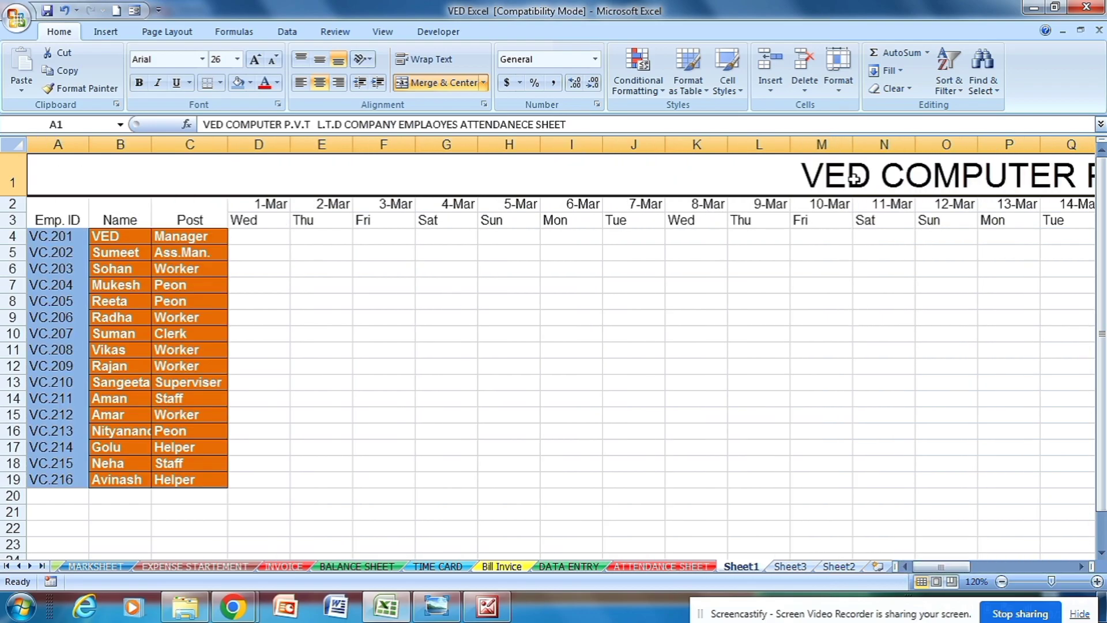
pyautogui.click(139, 82)
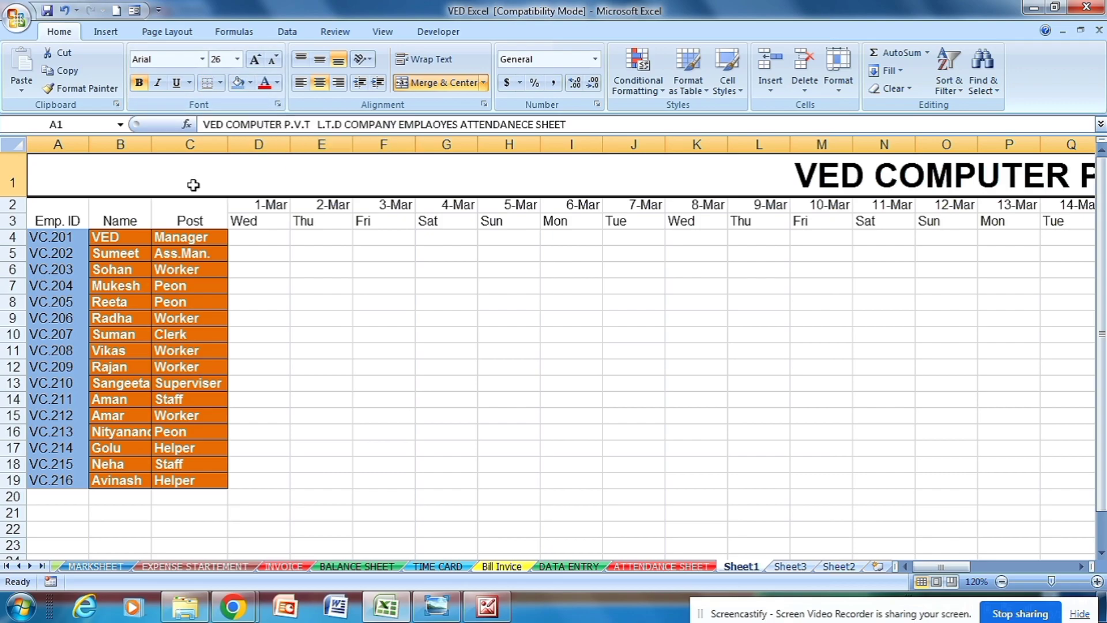
pyautogui.click(250, 82)
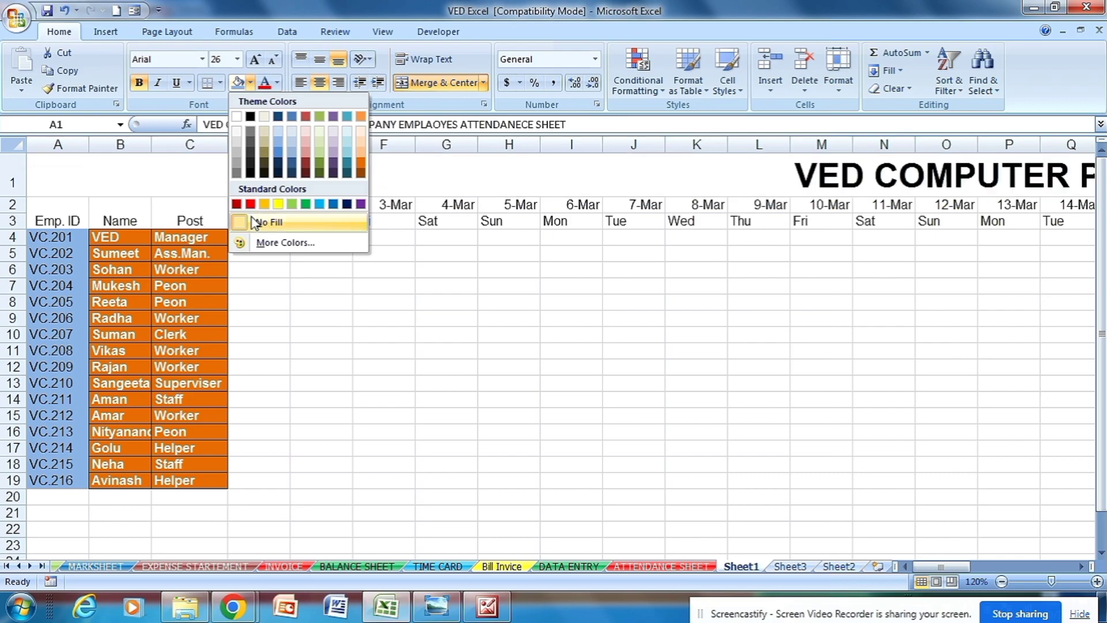
pyautogui.click(276, 204)
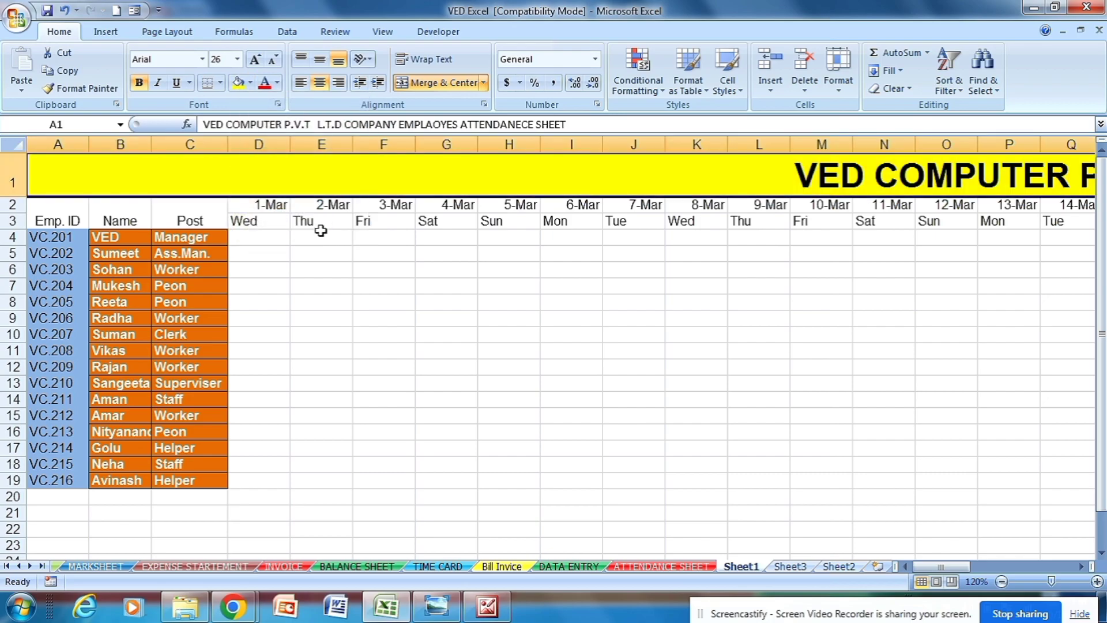
pyautogui.click(286, 241)
# Fill the Emp. ID, Name and Post header cells in A2:C3 with yellow
pyautogui.moveTo(58, 209); pyautogui.dragTo(193, 222)
pyautogui.click(238, 83)
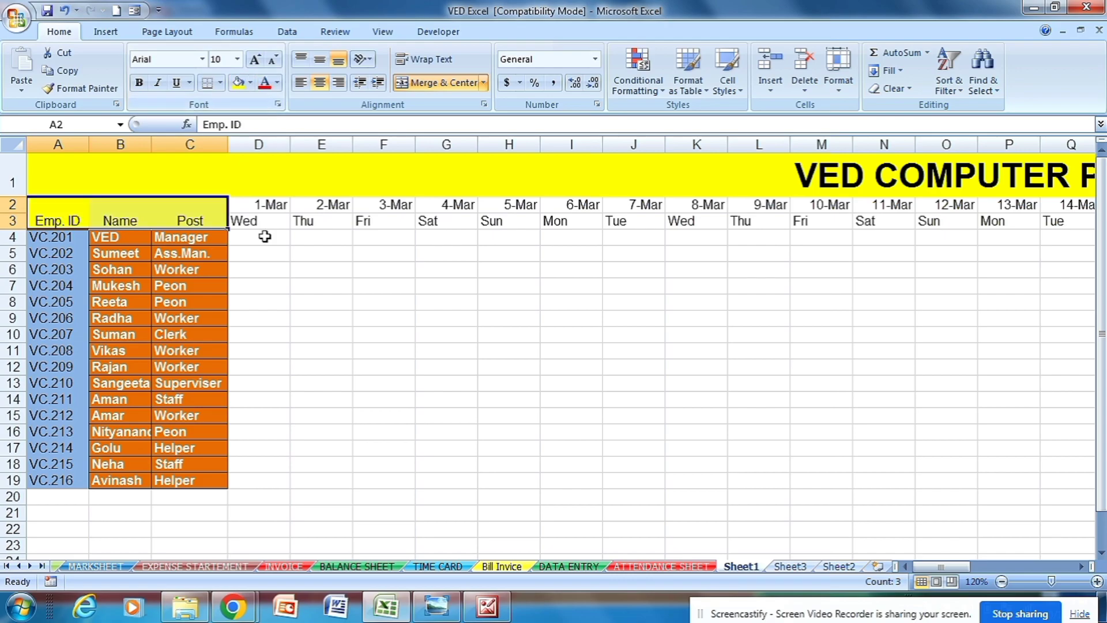
pyautogui.click(276, 249)
# Format the dates in D2:AH2 with a darkest navy blue theme fill and bold white text
pyautogui.moveTo(247, 205); pyautogui.dragTo(885, 206)
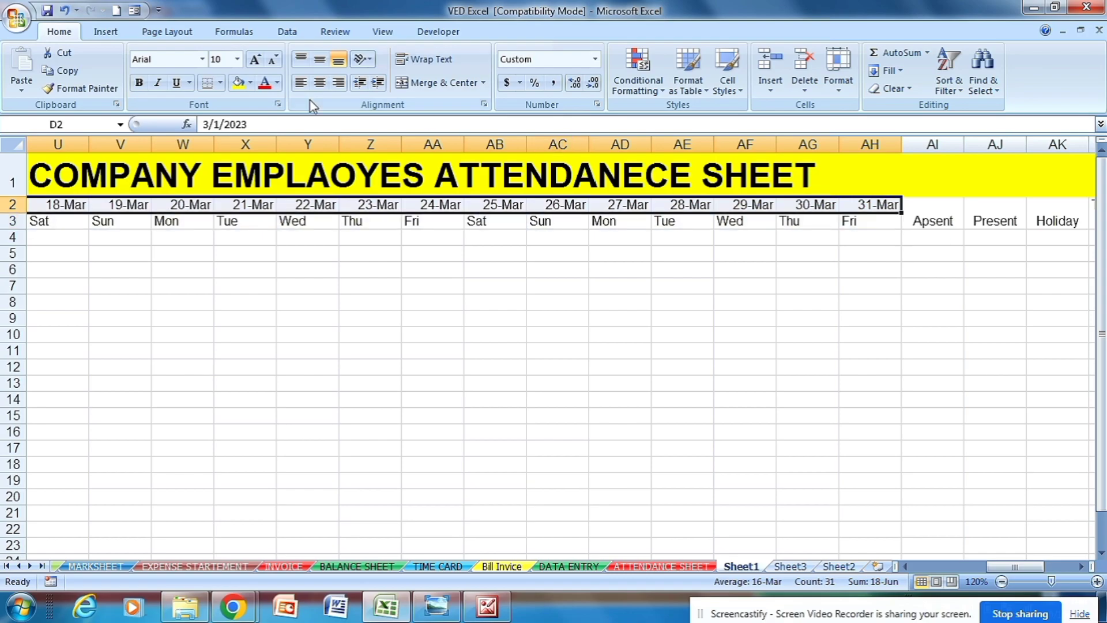
pyautogui.click(251, 83)
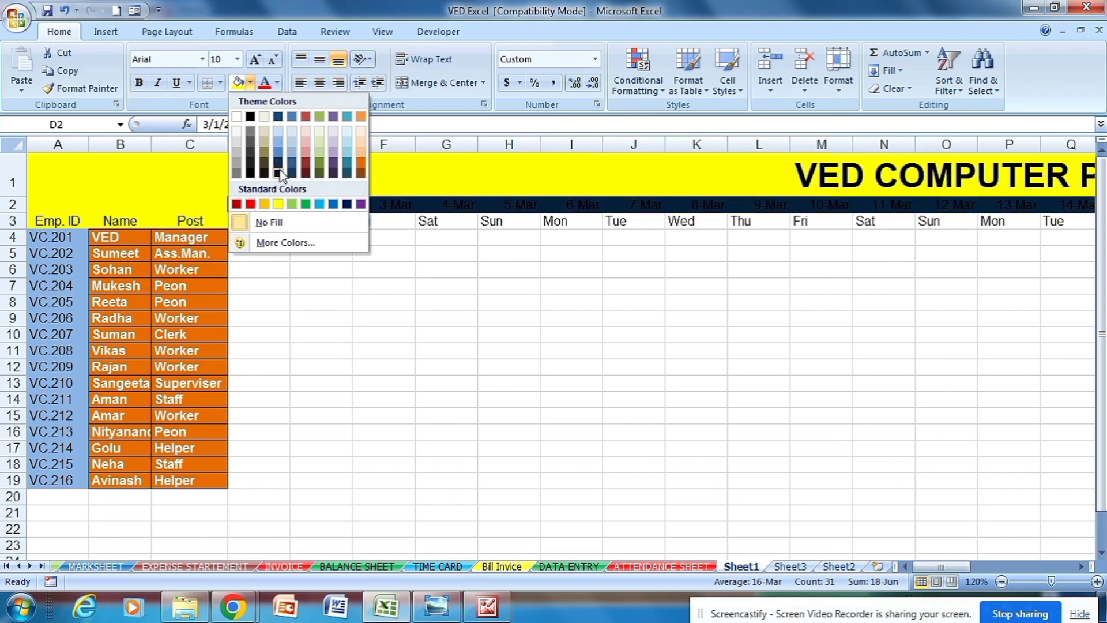
pyautogui.click(279, 167)
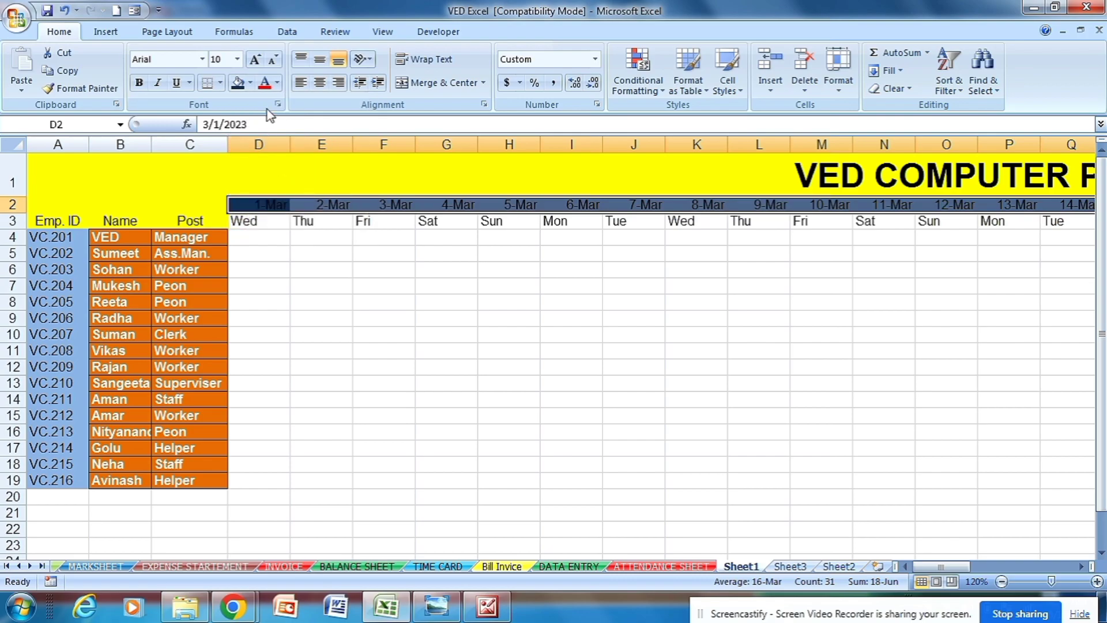
pyautogui.click(277, 82)
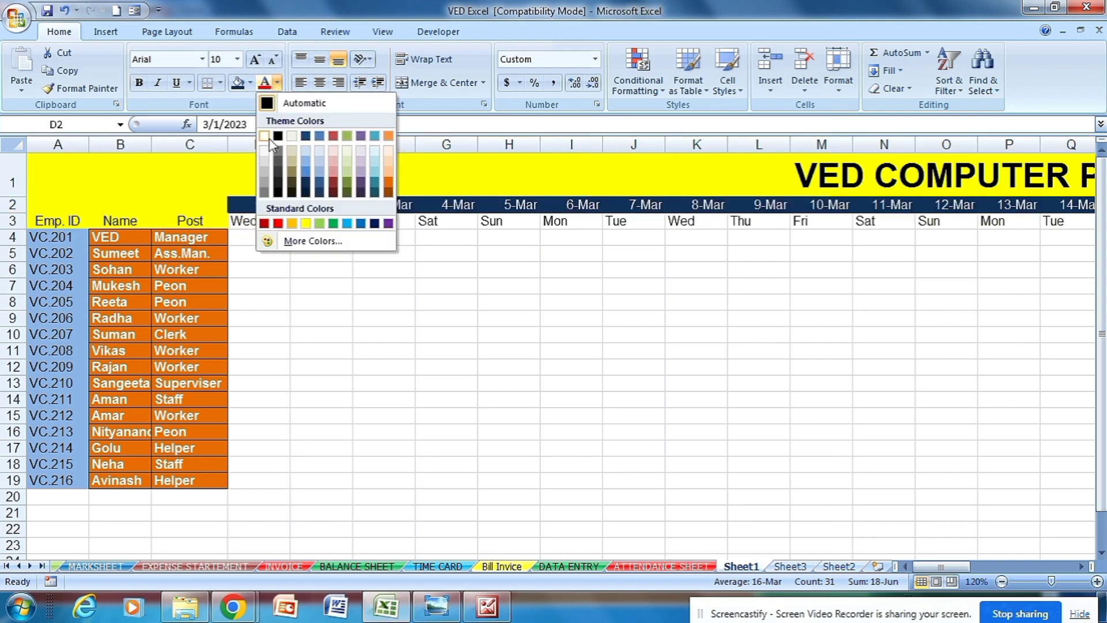
pyautogui.click(267, 137)
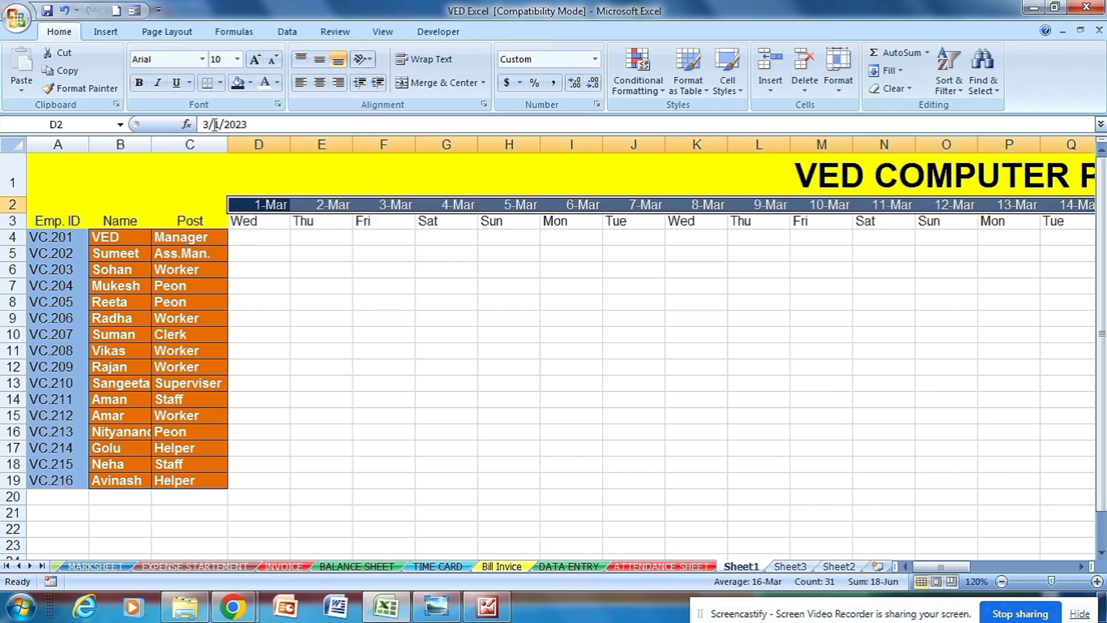
pyautogui.click(139, 83)
# Format the weekday names in D3:AH3 with a dark aqua theme fill and bold white text
pyautogui.click(269, 221)
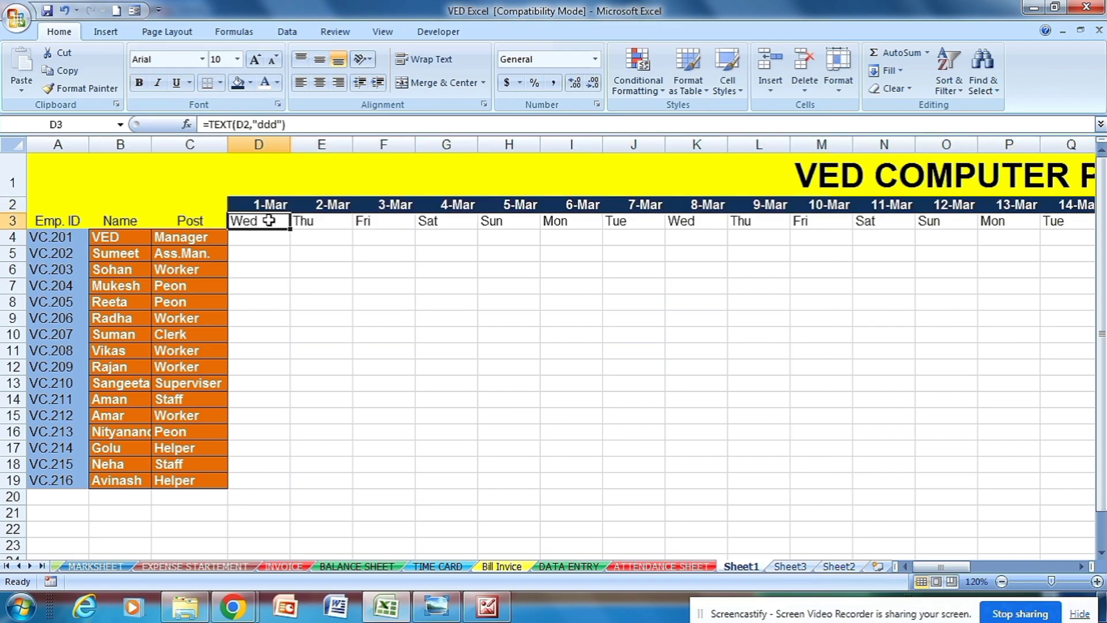
pyautogui.moveTo(279, 220); pyautogui.dragTo(984, 220)
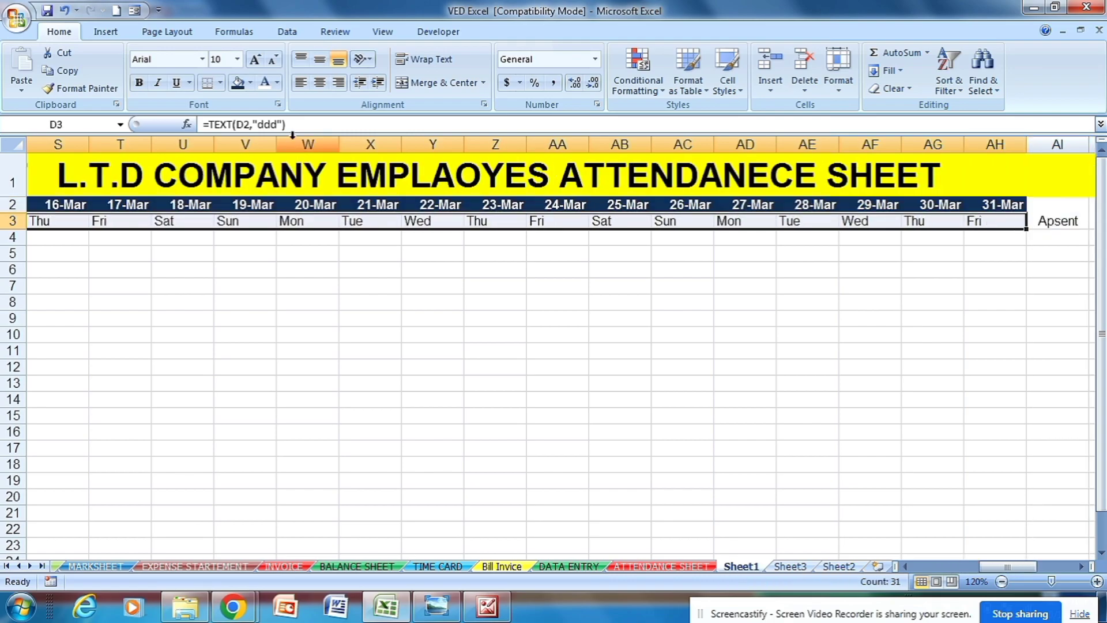
pyautogui.click(250, 84)
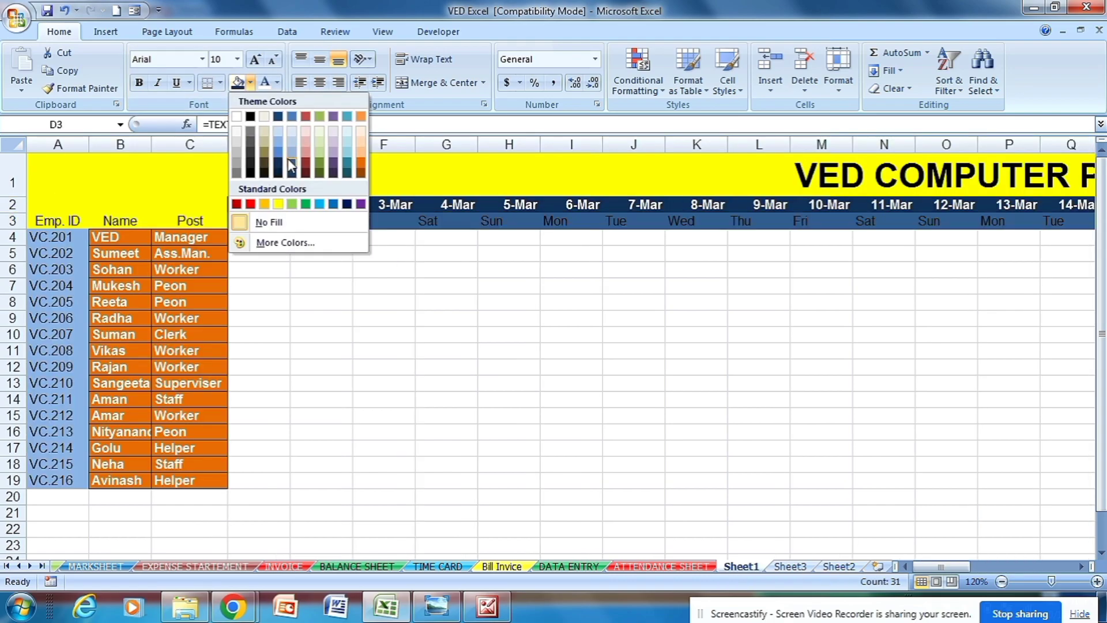
pyautogui.click(347, 173)
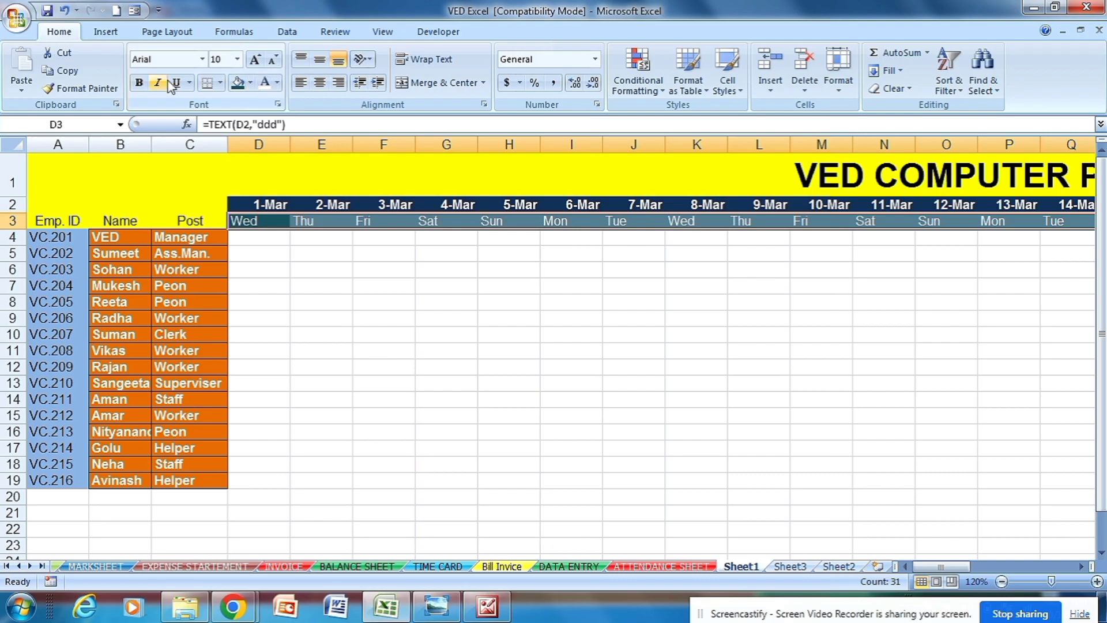
pyautogui.click(139, 83)
pyautogui.click(414, 271)
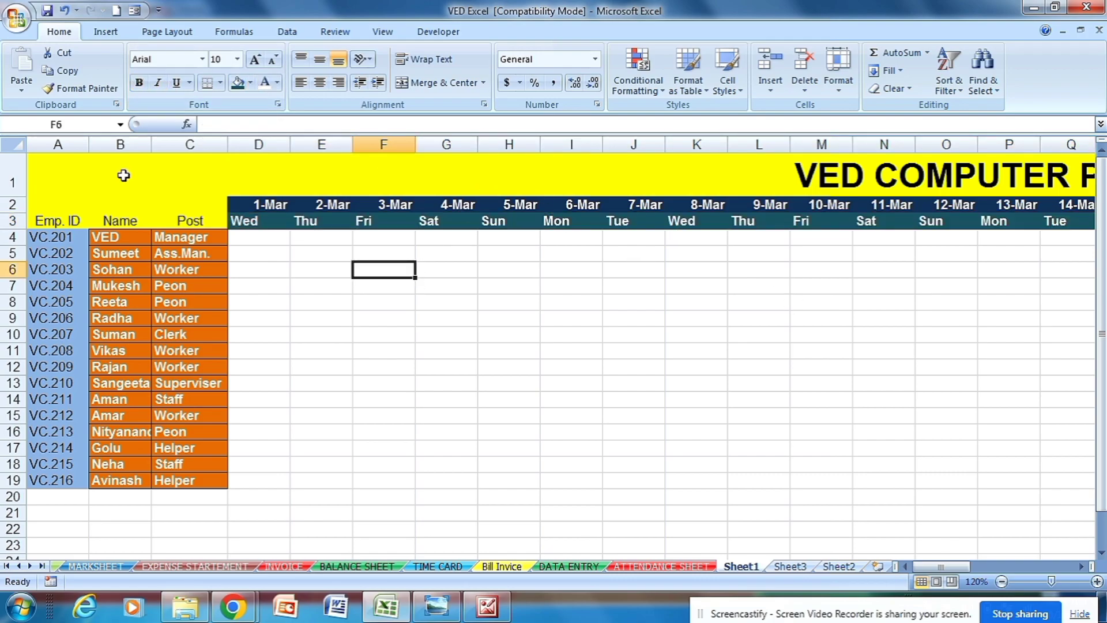
# Apply All Borders to the whole attendance table from the title in row 1 through row 19
pyautogui.moveTo(38, 159); pyautogui.dragTo(296, 481)
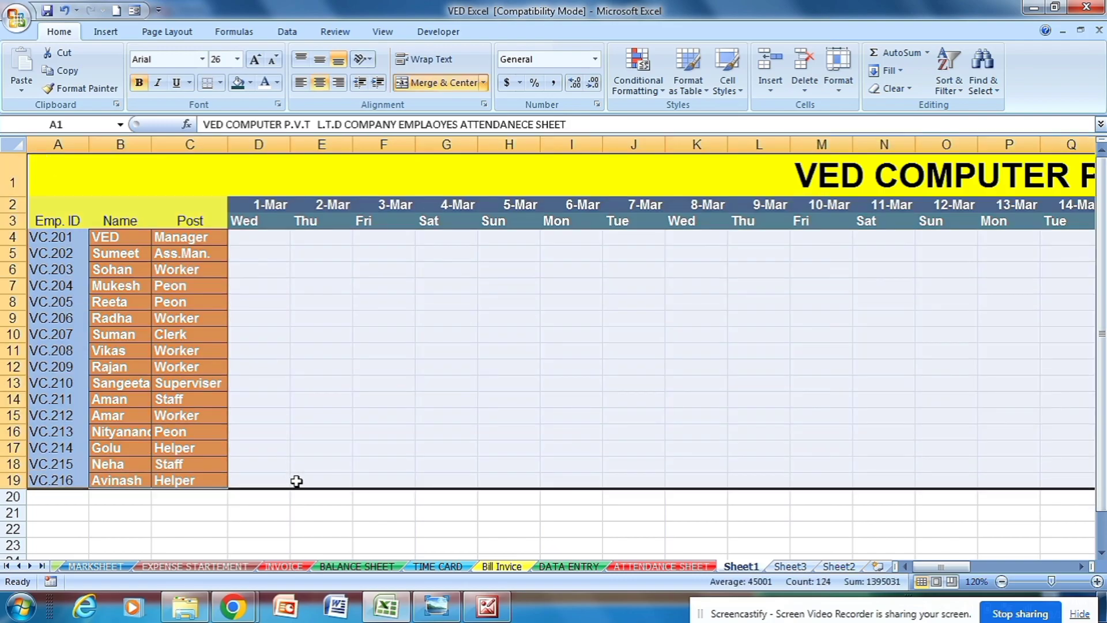
pyautogui.click(219, 86)
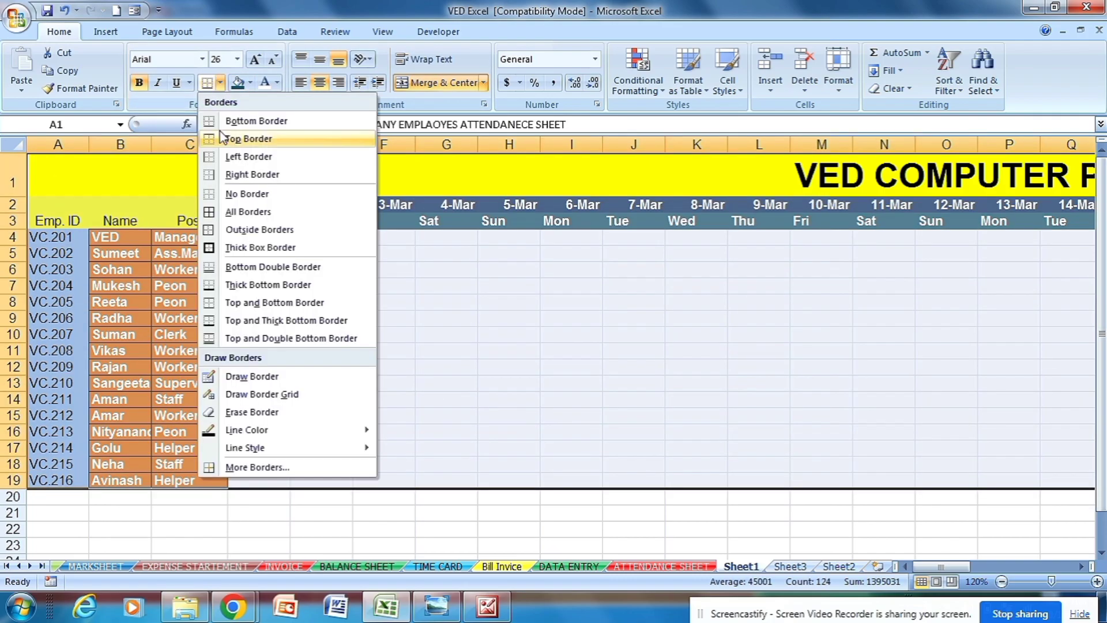
pyautogui.click(242, 210)
pyautogui.click(500, 346)
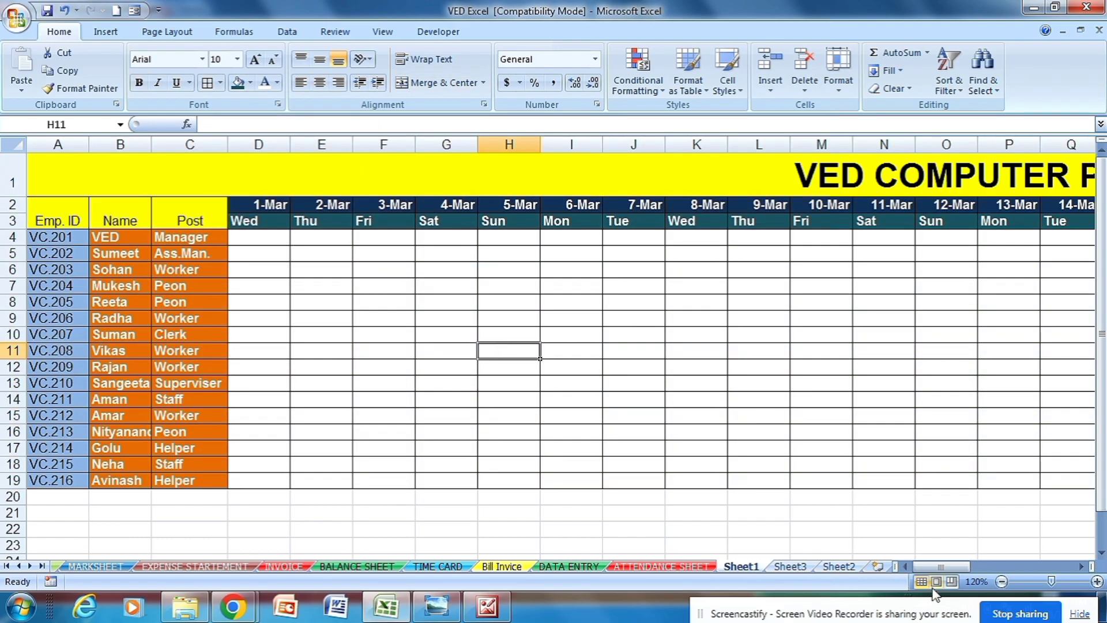
pyautogui.moveTo(933, 566)
pyautogui.mouseDown()
pyautogui.moveTo(1062, 571)
pyautogui.moveTo(940, 567)
pyautogui.mouseUp()
pyautogui.click(928, 565)
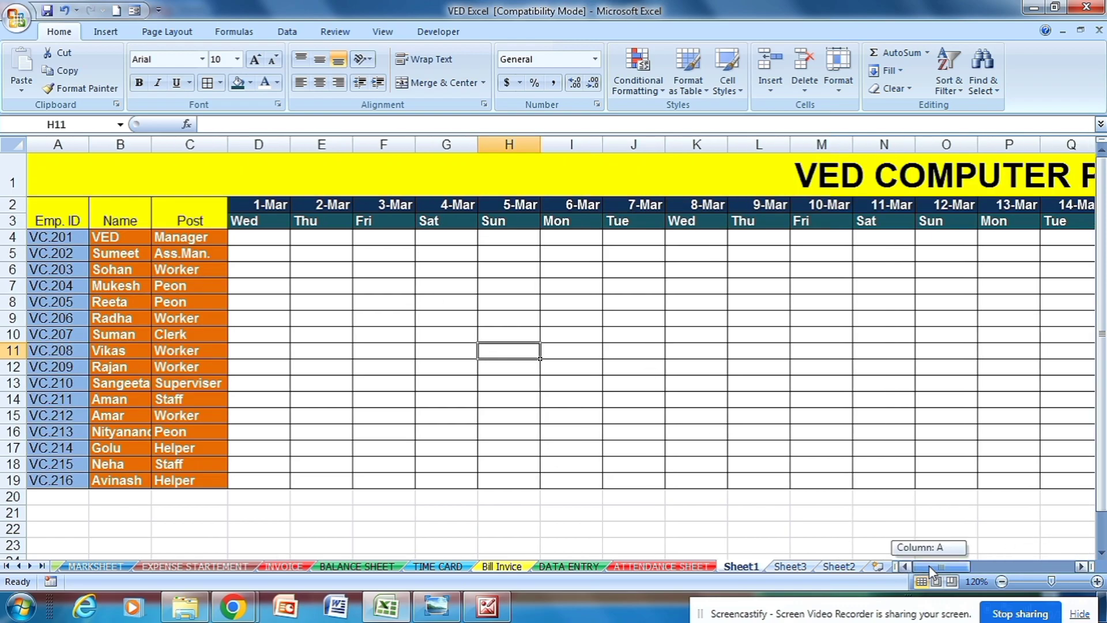
# Make the Emp. ID, Name and Post headers in A2:C3 bold
pyautogui.click(265, 238)
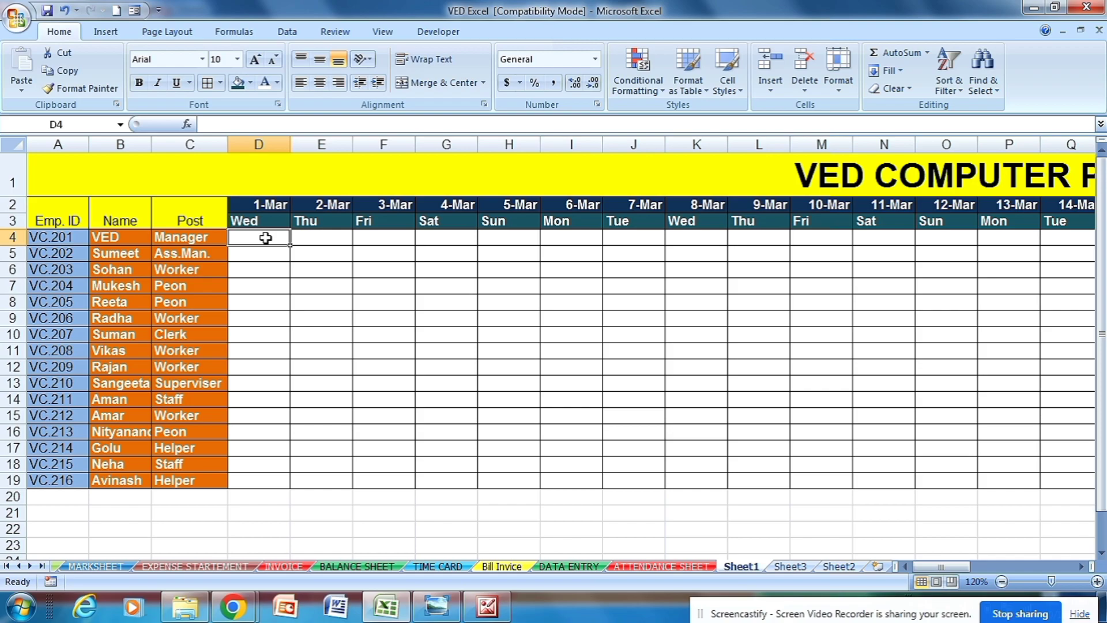
pyautogui.moveTo(65, 207); pyautogui.dragTo(186, 215)
pyautogui.click(139, 84)
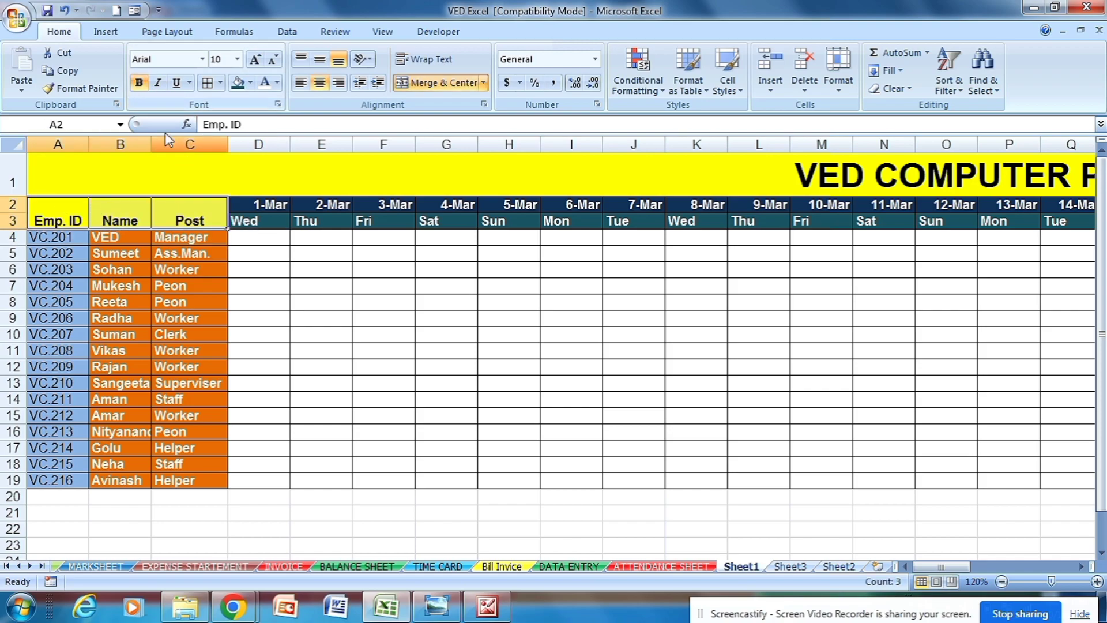
pyautogui.click(314, 286)
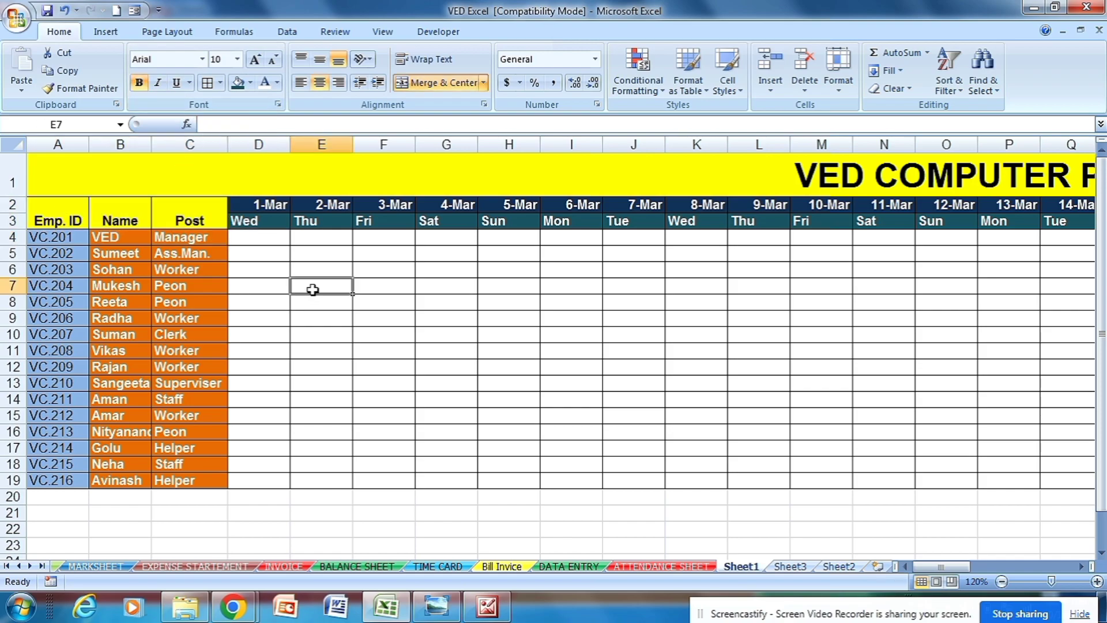
pyautogui.click(259, 239)
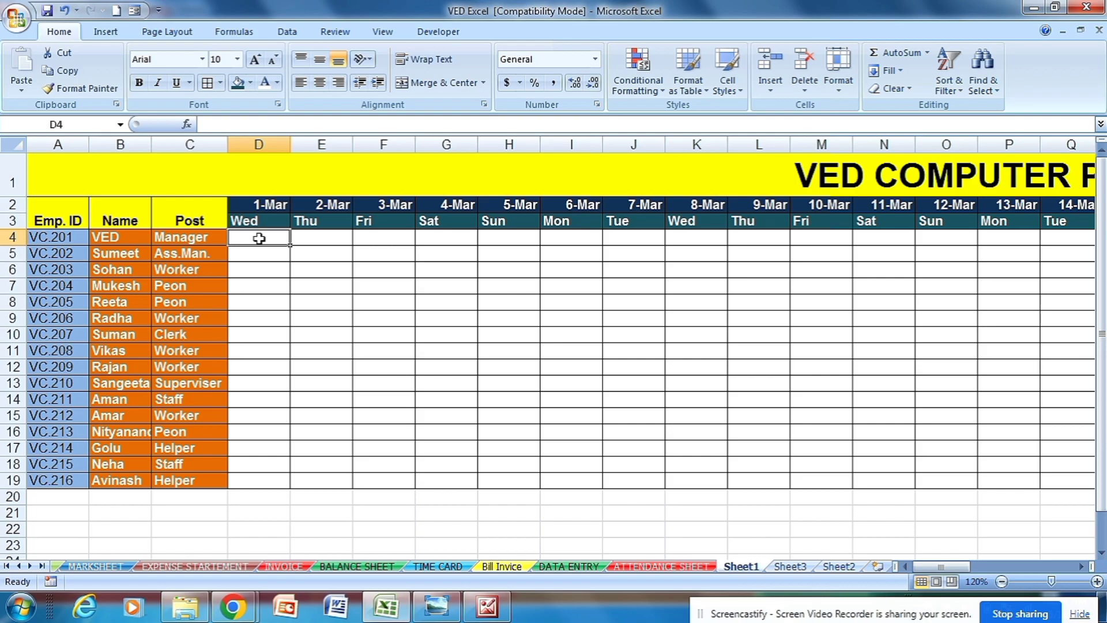
pyautogui.write('P')
pyautogui.click(279, 254)
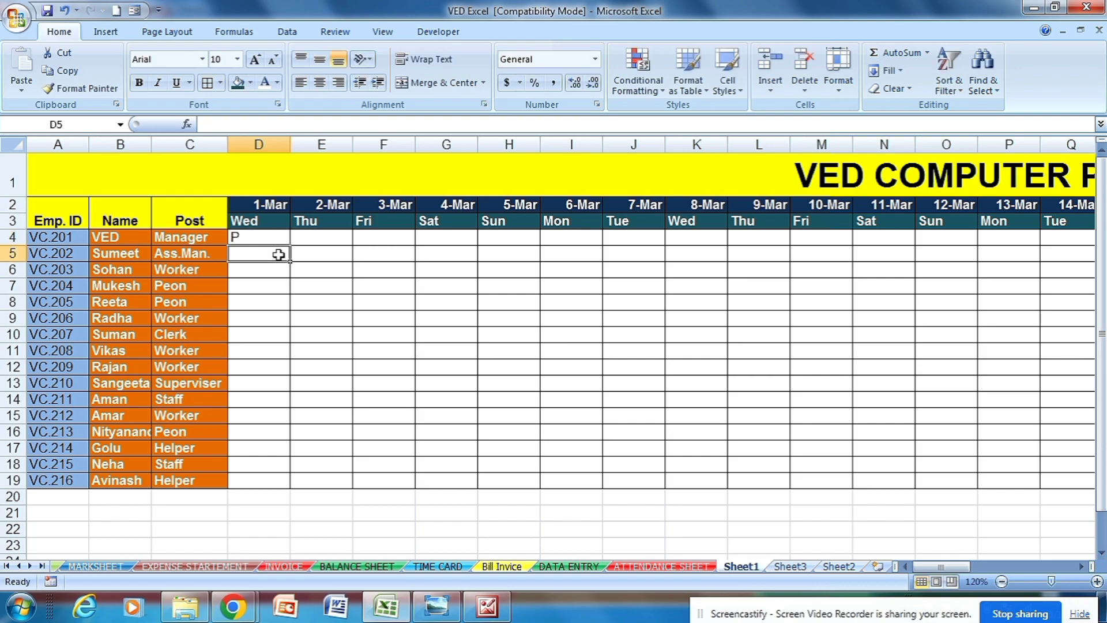
pyautogui.click(273, 238)
pyautogui.press('BackSpace')
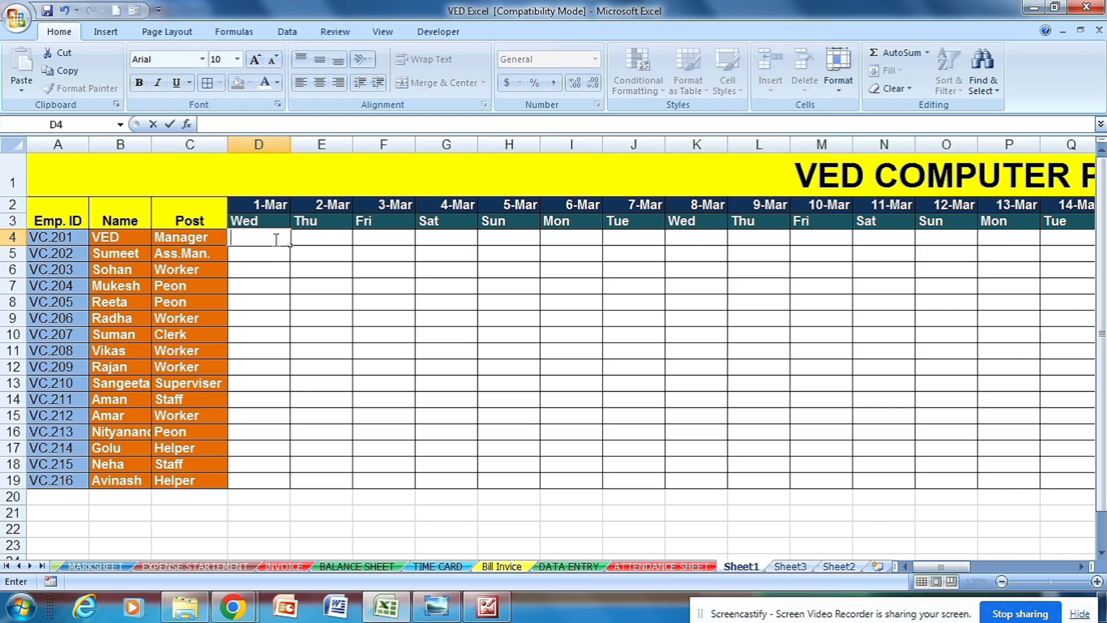
# Fill the Sunday 5-Mar cells H4:H19 with standard red
pyautogui.click(515, 237)
pyautogui.moveTo(515, 237); pyautogui.dragTo(532, 480)
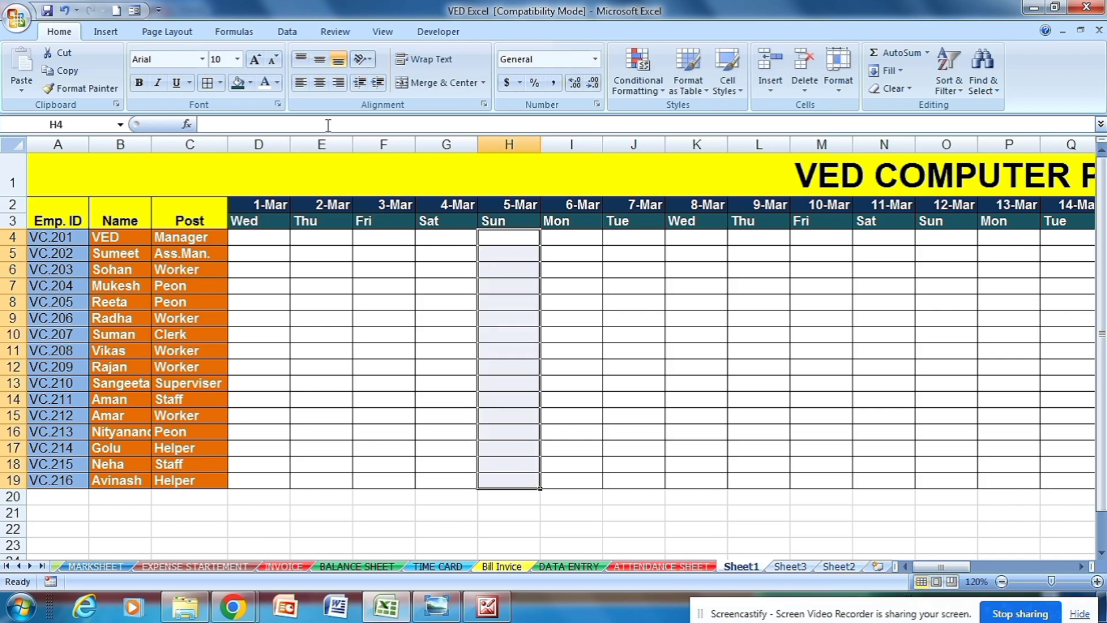
pyautogui.click(250, 82)
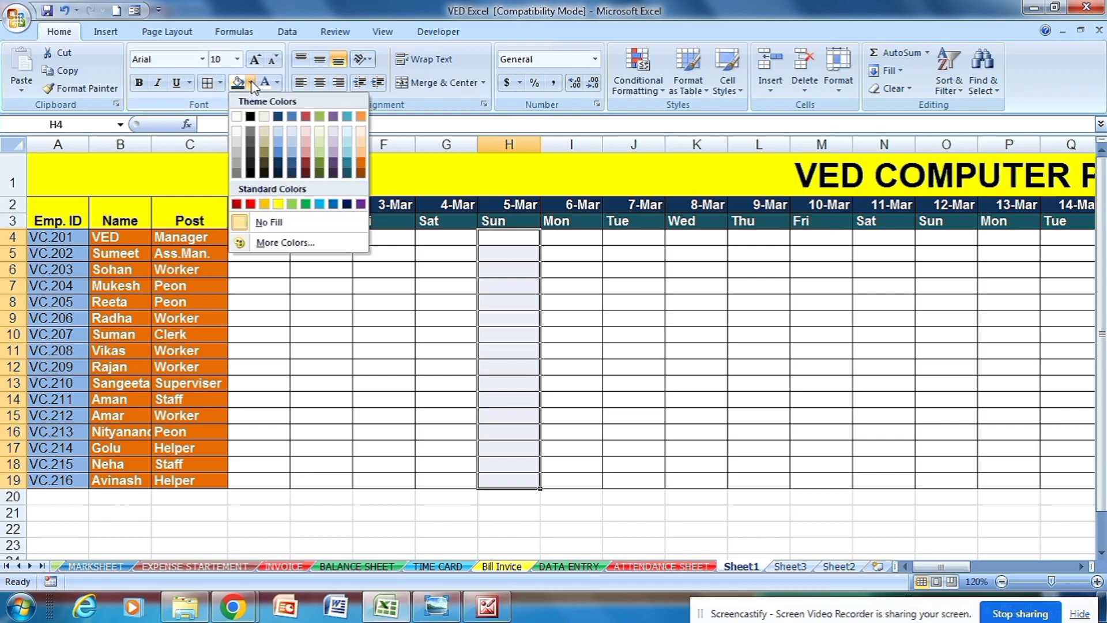
pyautogui.click(250, 203)
pyautogui.click(866, 450)
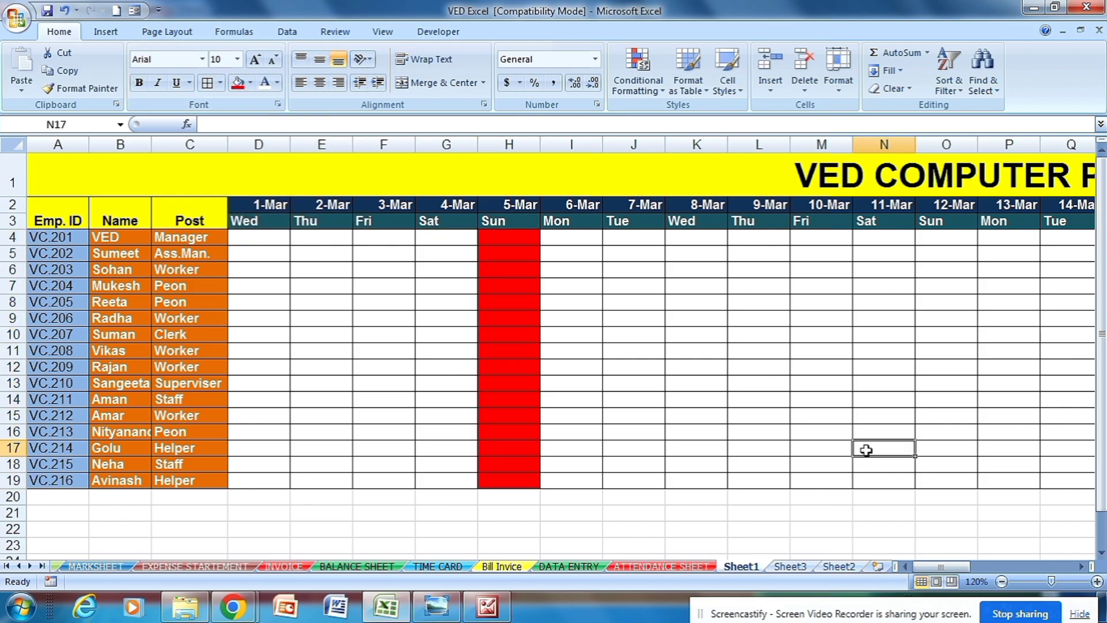
# Fill the other Sunday cells, O4:O19, V4:V19 and AC4:AC19, with the same red
pyautogui.moveTo(940, 566); pyautogui.dragTo(945, 567)
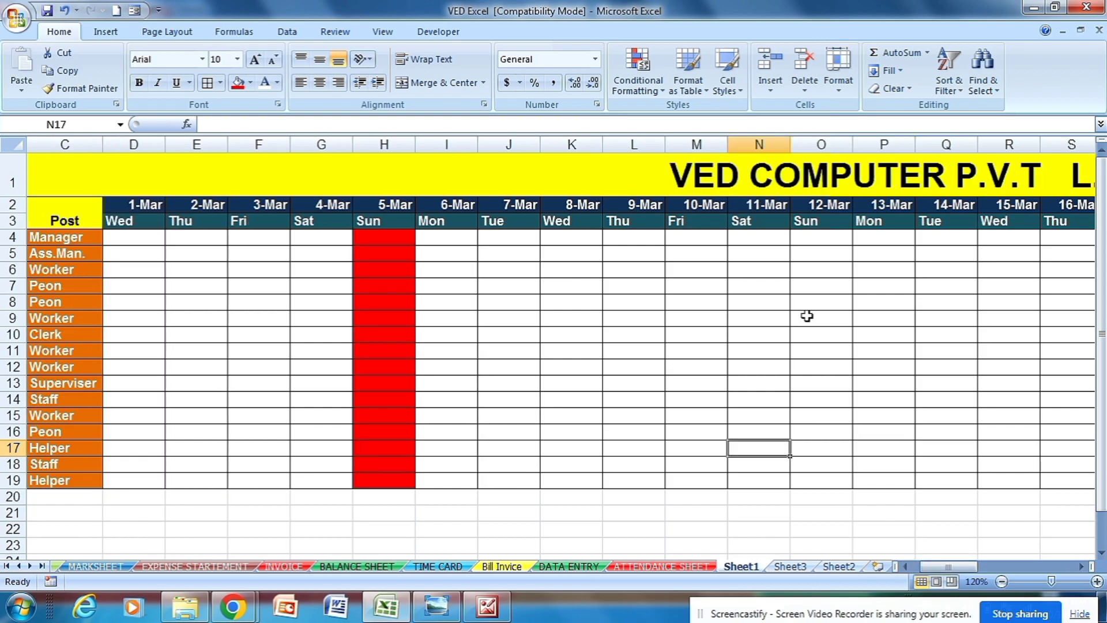
pyautogui.moveTo(812, 236); pyautogui.dragTo(835, 481)
pyautogui.click(238, 82)
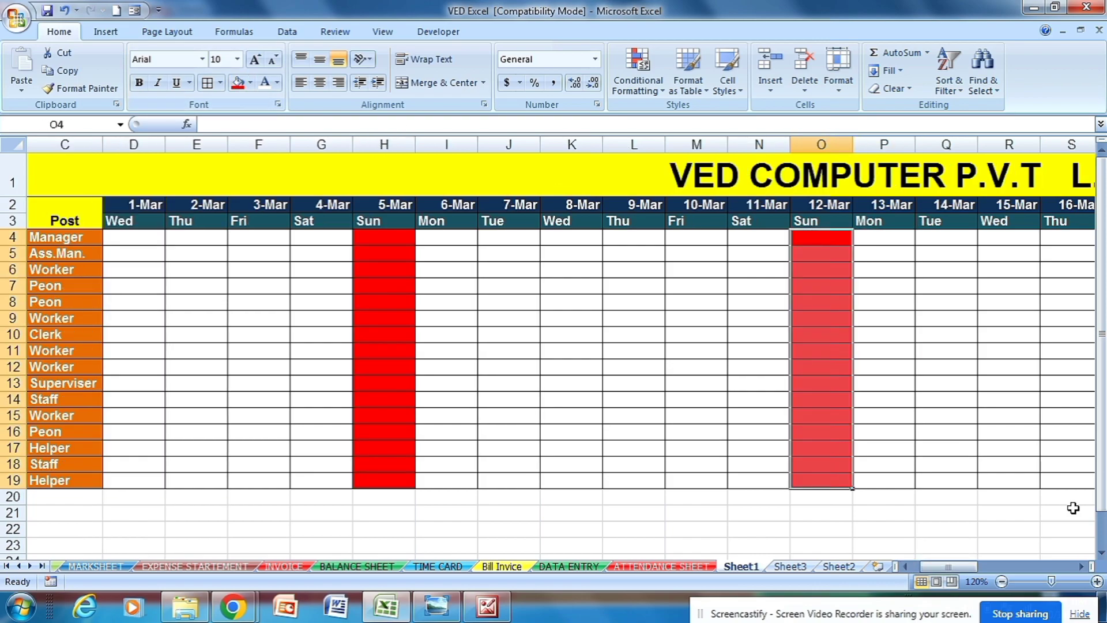
pyautogui.moveTo(958, 570); pyautogui.dragTo(982, 569)
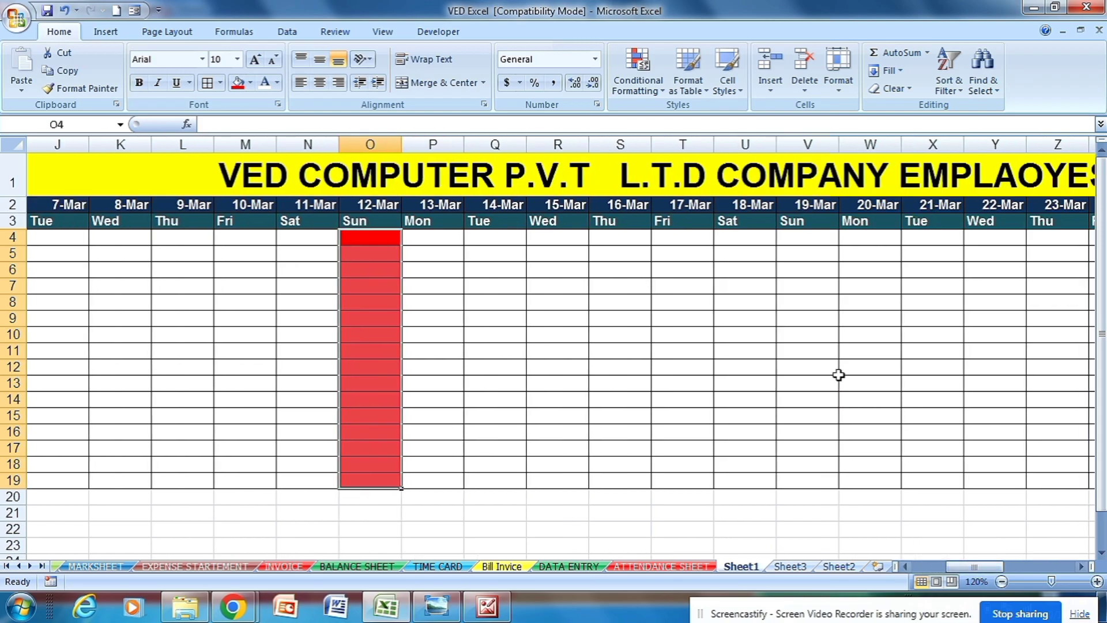
pyautogui.moveTo(790, 240); pyautogui.dragTo(801, 485)
pyautogui.click(238, 83)
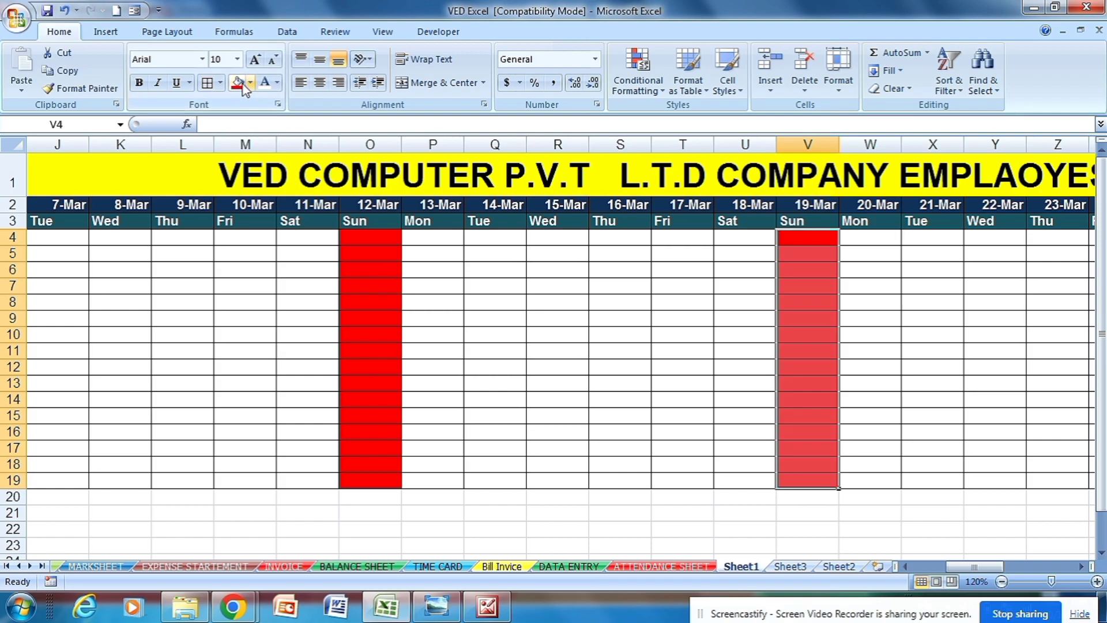
pyautogui.moveTo(990, 566); pyautogui.dragTo(1019, 565)
pyautogui.moveTo(745, 236); pyautogui.dragTo(748, 478)
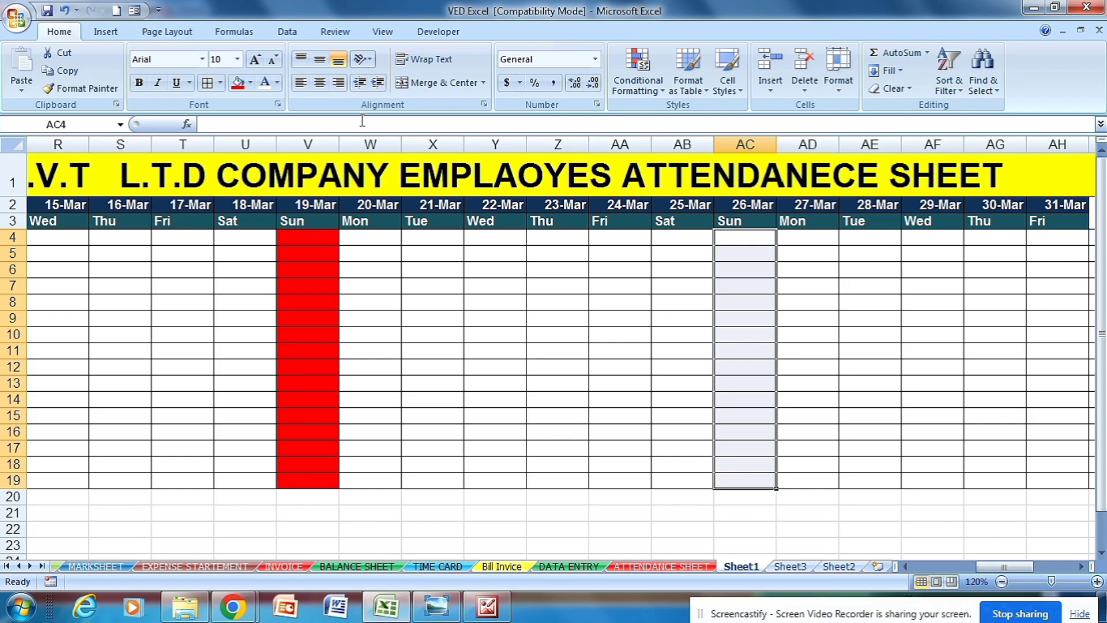
pyautogui.click(244, 88)
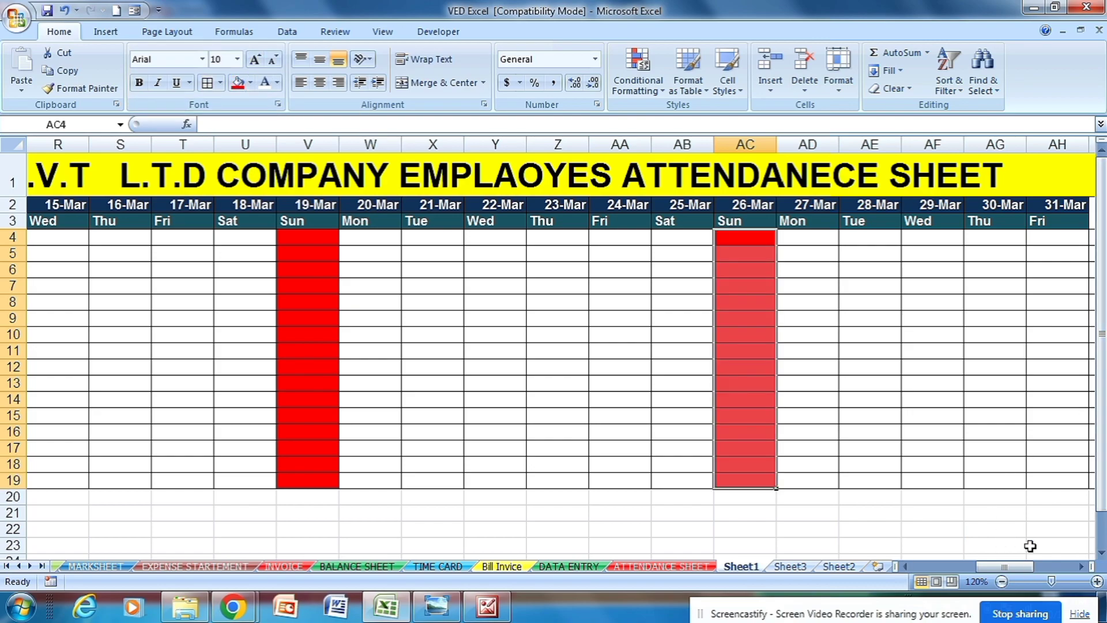
pyautogui.moveTo(1022, 571); pyautogui.dragTo(957, 568)
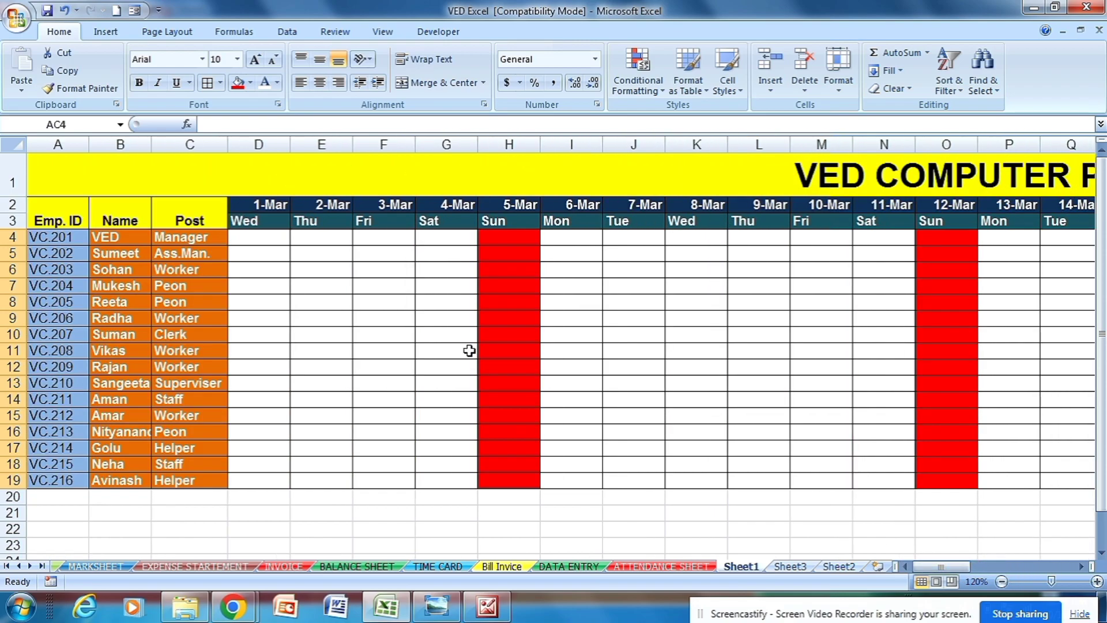
# Enter a bold, white, centered H in H4 and fill it down through H19 to mark 5-Mar as a holiday
pyautogui.click(503, 241)
pyautogui.doubleClick(504, 241)
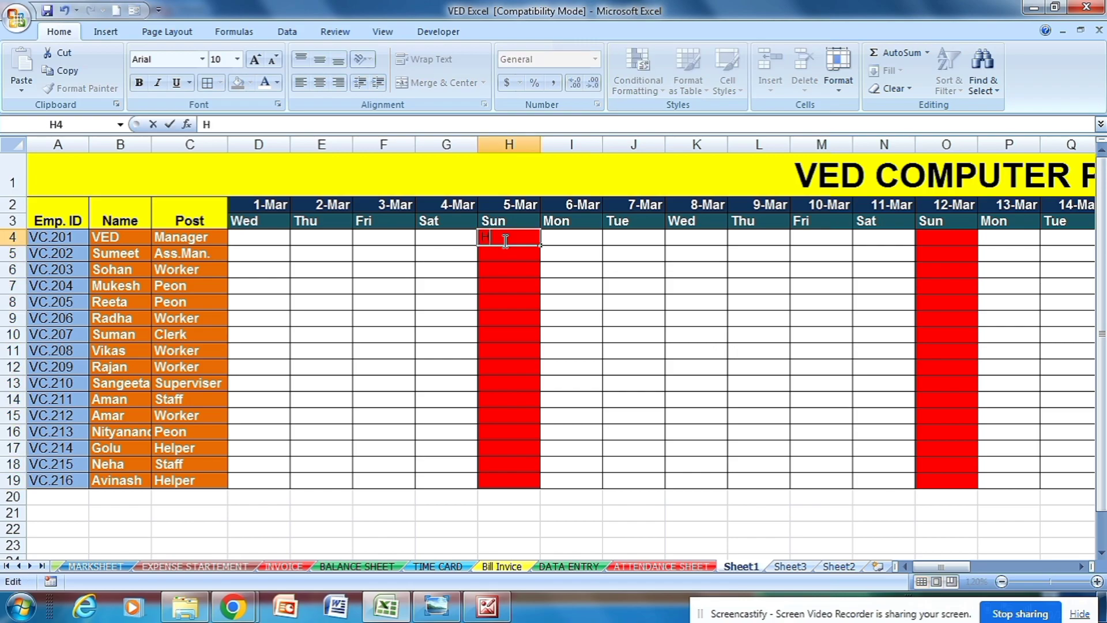
pyautogui.write('H')
pyautogui.click(139, 83)
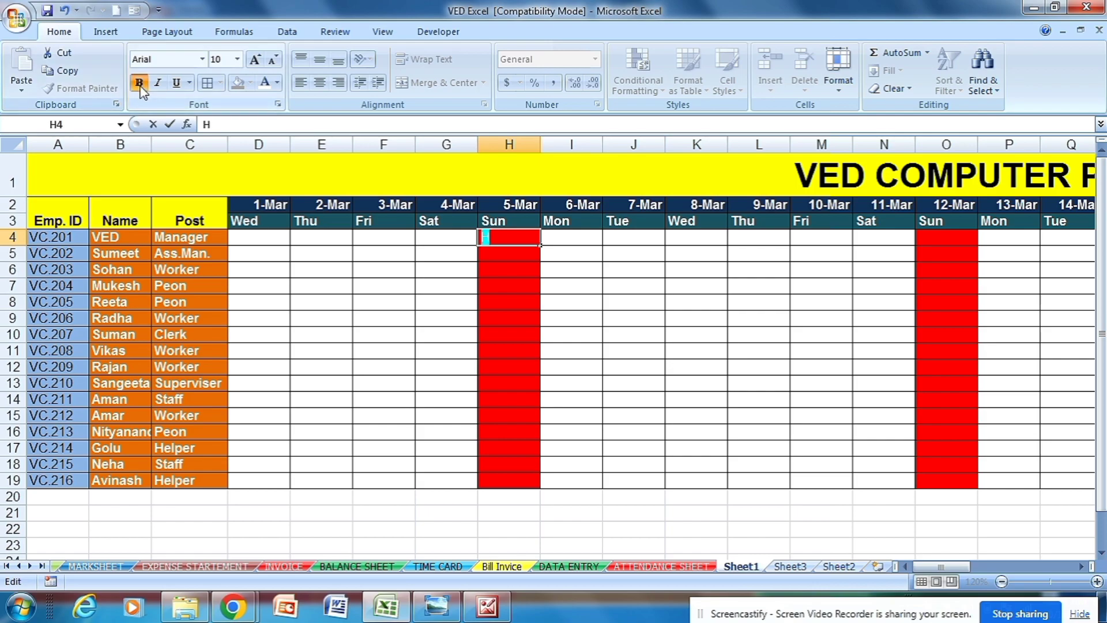
pyautogui.click(266, 85)
pyautogui.click(611, 259)
pyautogui.click(523, 238)
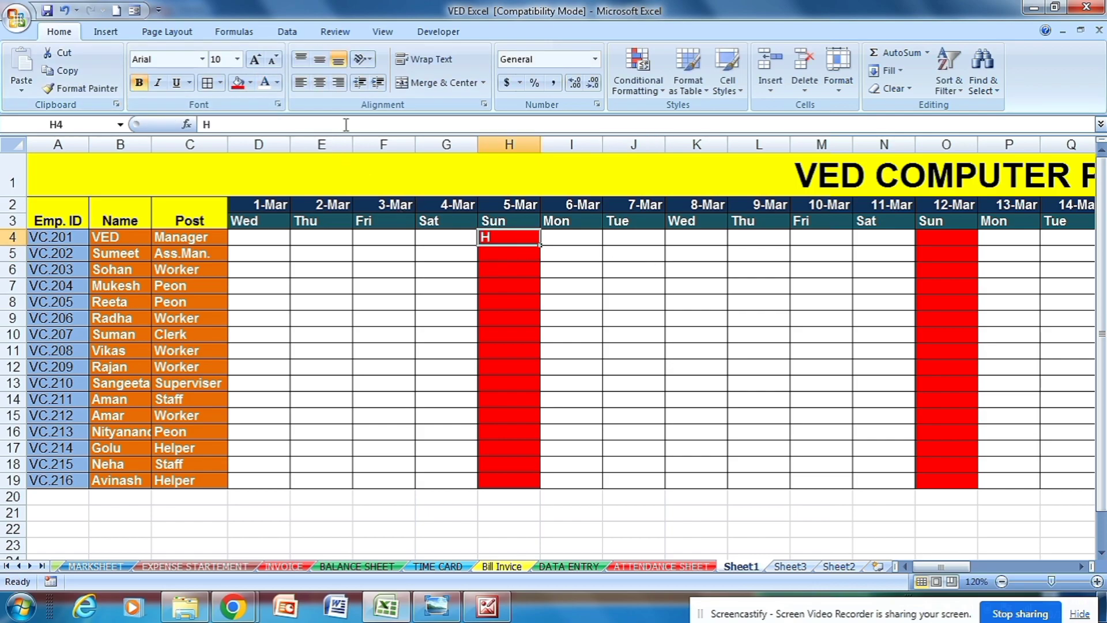
pyautogui.click(319, 83)
pyautogui.moveTo(540, 244)
pyautogui.mouseDown()
pyautogui.moveTo(552, 289)
pyautogui.moveTo(554, 485)
pyautogui.mouseUp()
pyautogui.click(826, 339)
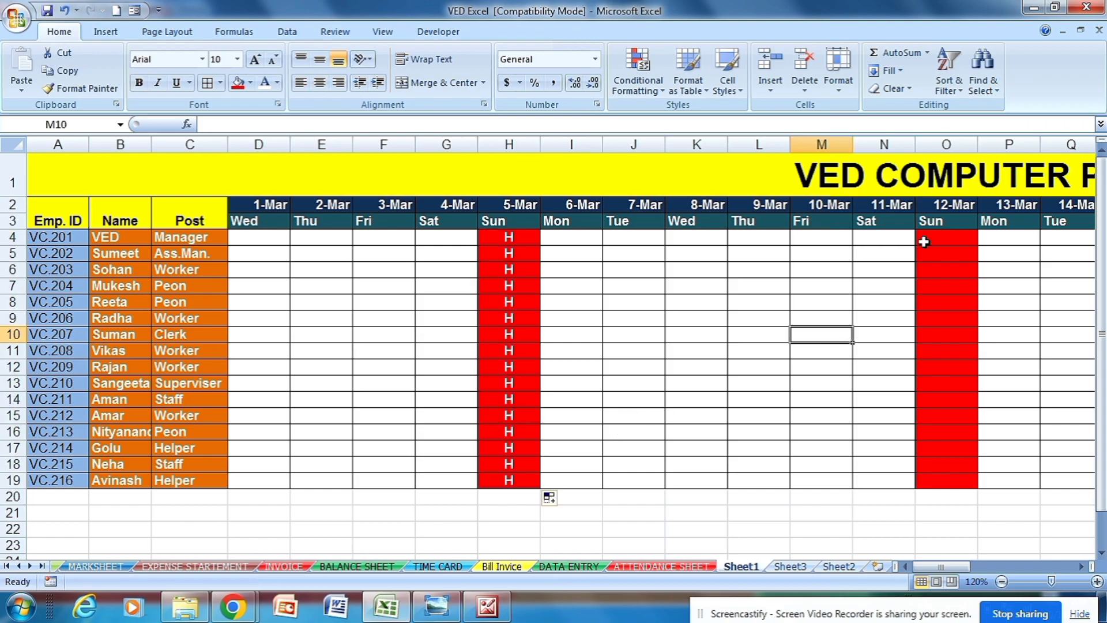
# Mark the 12-Mar Sunday as a holiday with a bold, white, centered H in O4 filled down through O19
pyautogui.click(941, 238)
pyautogui.write('H')
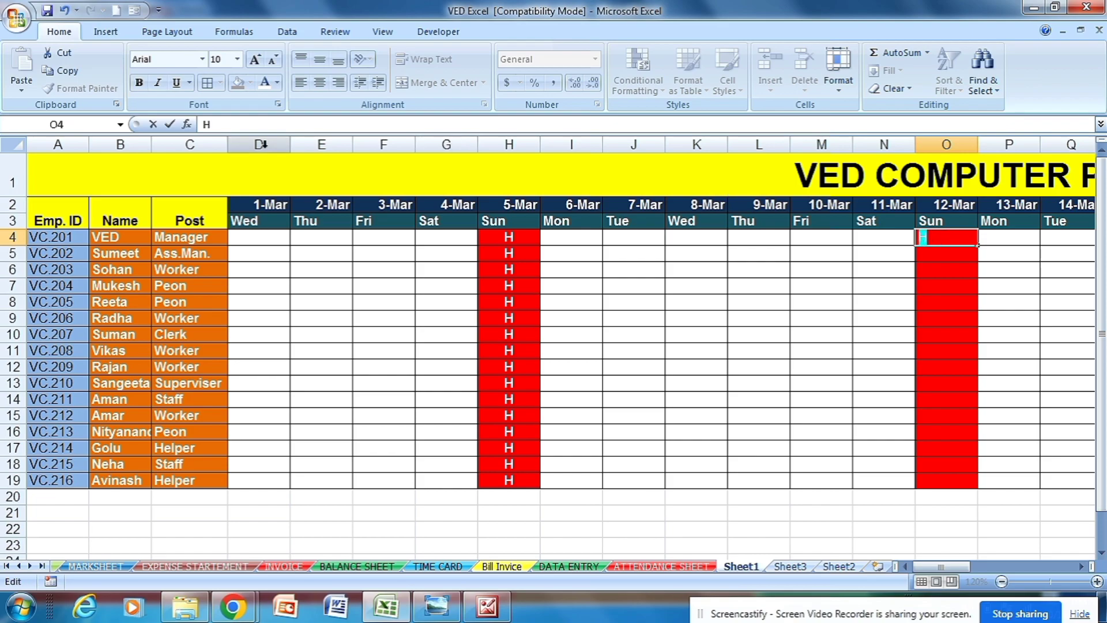
pyautogui.click(139, 83)
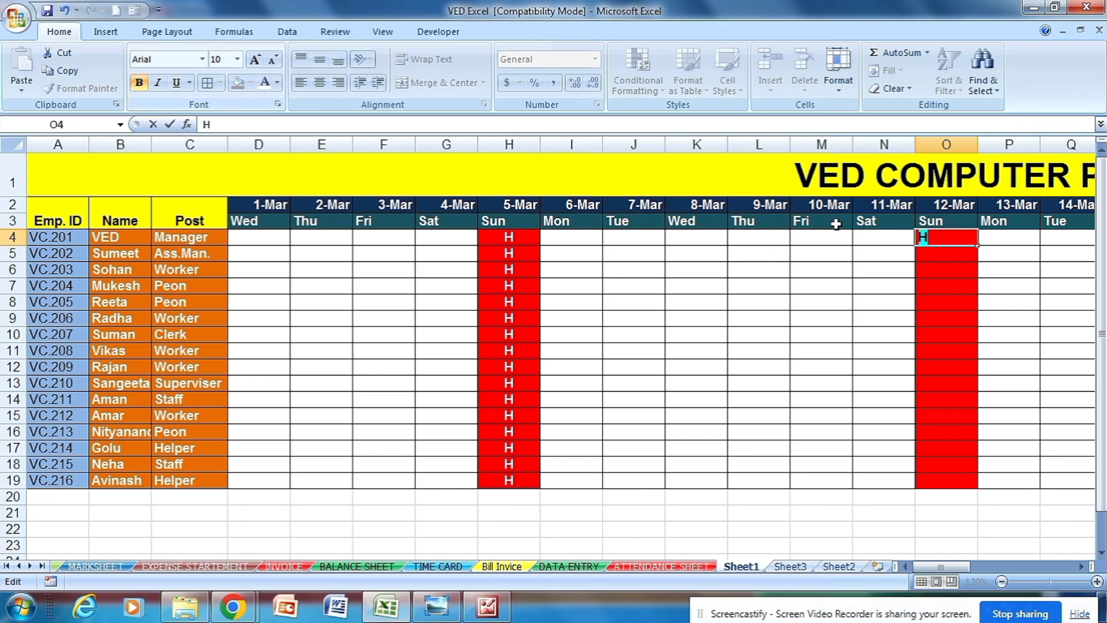
pyautogui.click(951, 266)
pyautogui.click(938, 235)
pyautogui.click(319, 82)
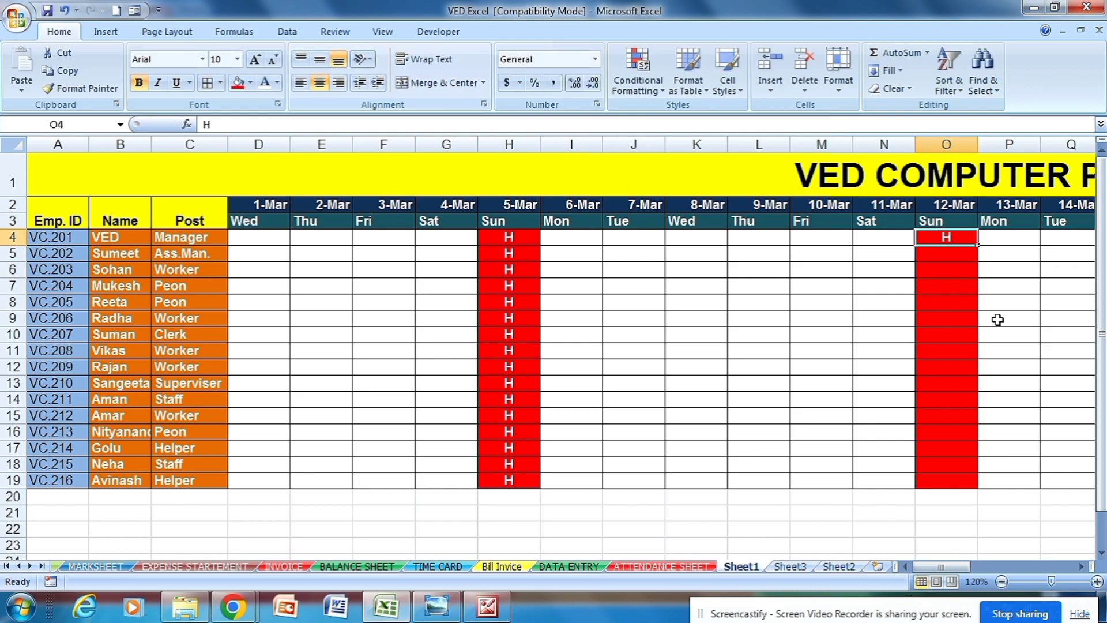
pyautogui.moveTo(977, 244); pyautogui.dragTo(989, 485)
# Mark the 19-Mar Sunday as a holiday with a bold, white, centered H in V4 filled down through V19
pyautogui.moveTo(940, 566); pyautogui.dragTo(979, 566)
pyautogui.click(762, 240)
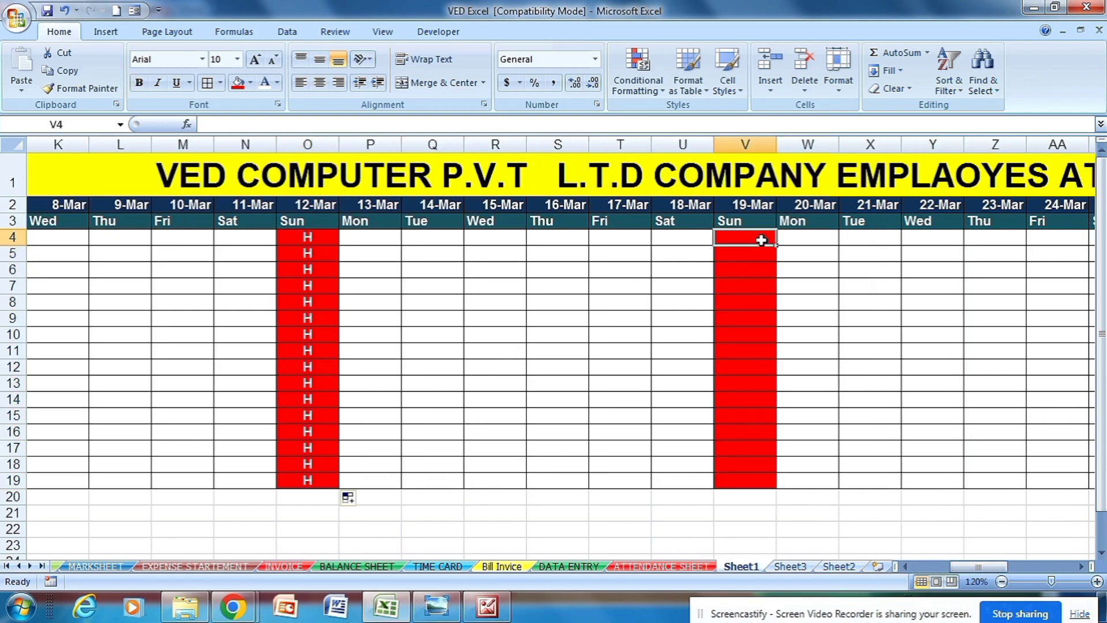
pyautogui.write('H')
pyautogui.moveTo(697, 246); pyautogui.dragTo(696, 245)
pyautogui.click(265, 82)
pyautogui.click(847, 299)
pyautogui.click(765, 239)
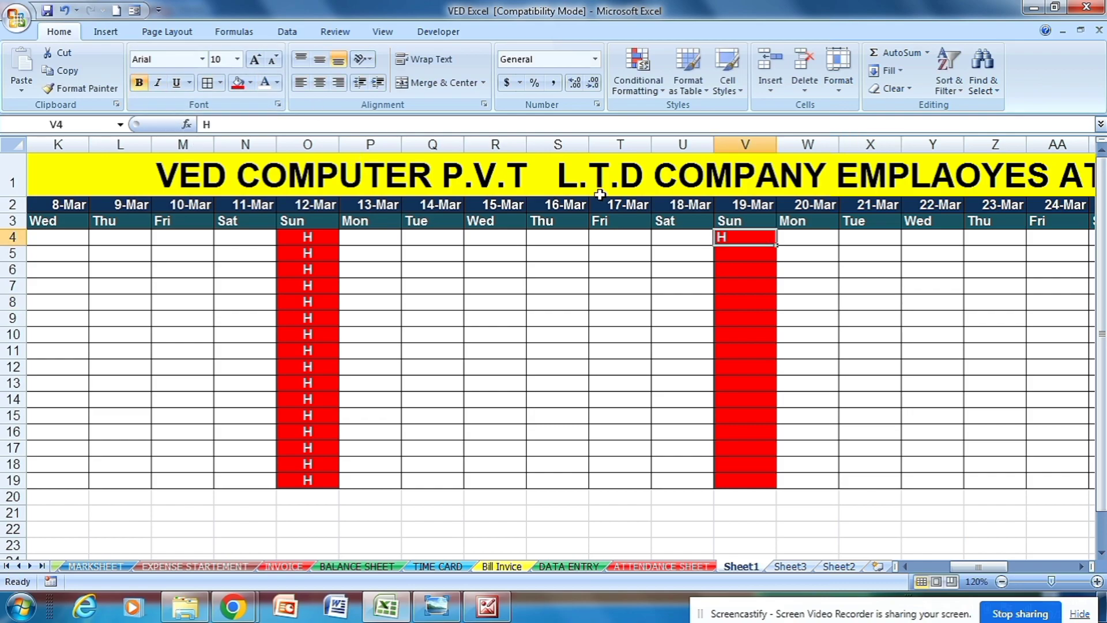
pyautogui.click(320, 83)
pyautogui.moveTo(778, 244); pyautogui.dragTo(777, 483)
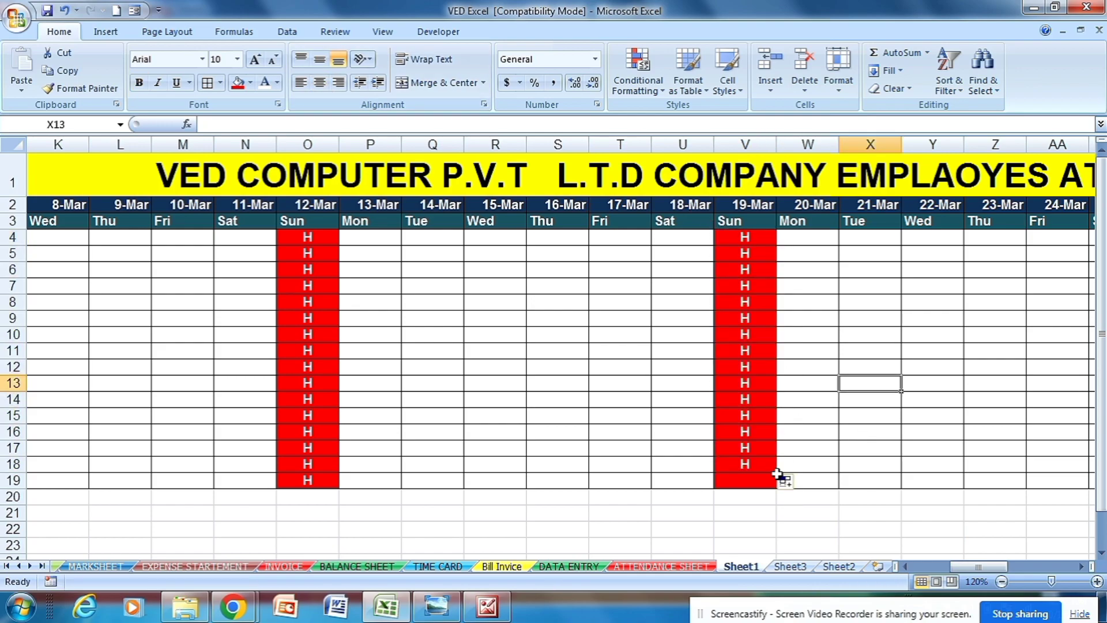
pyautogui.click(746, 462)
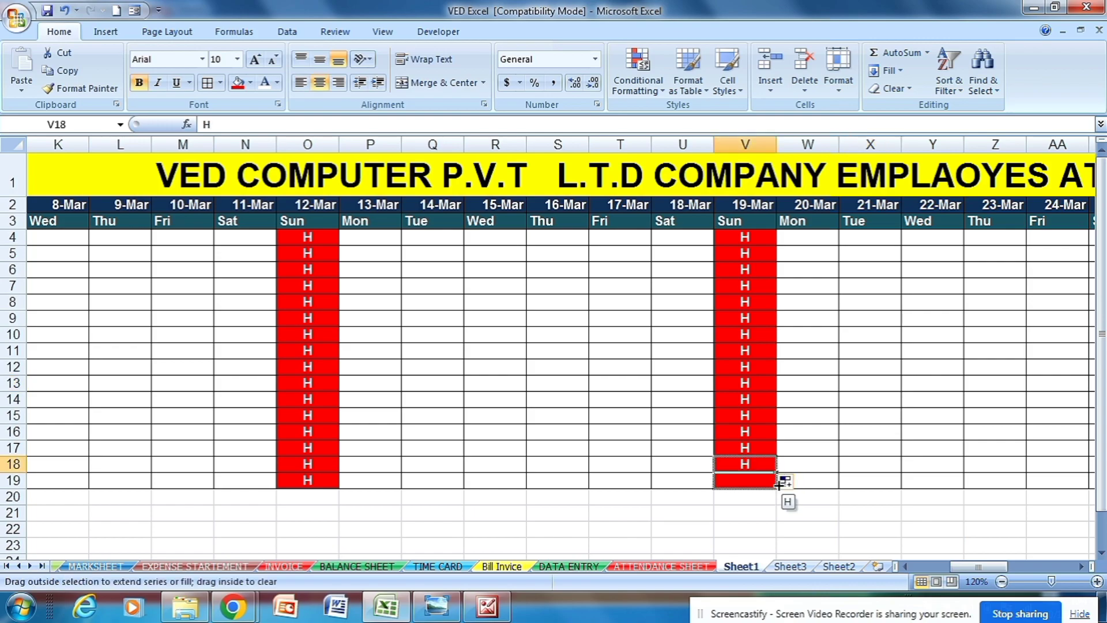
pyautogui.click(830, 463)
# Mark the 26-Mar Sunday as a holiday with a bold, white, centered H in AC4 filled down through AC19
pyautogui.moveTo(979, 566)
pyautogui.mouseDown()
pyautogui.moveTo(1007, 567)
pyautogui.moveTo(976, 566)
pyautogui.mouseUp()
pyautogui.click(873, 243)
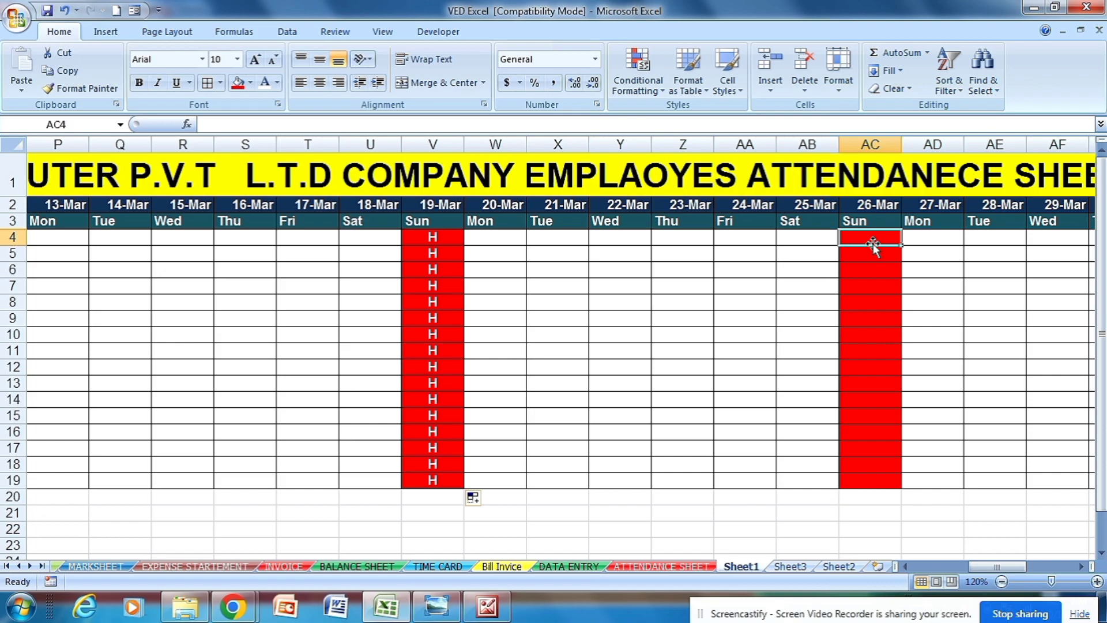
pyautogui.write('H')
pyautogui.moveTo(875, 243); pyautogui.dragTo(843, 241)
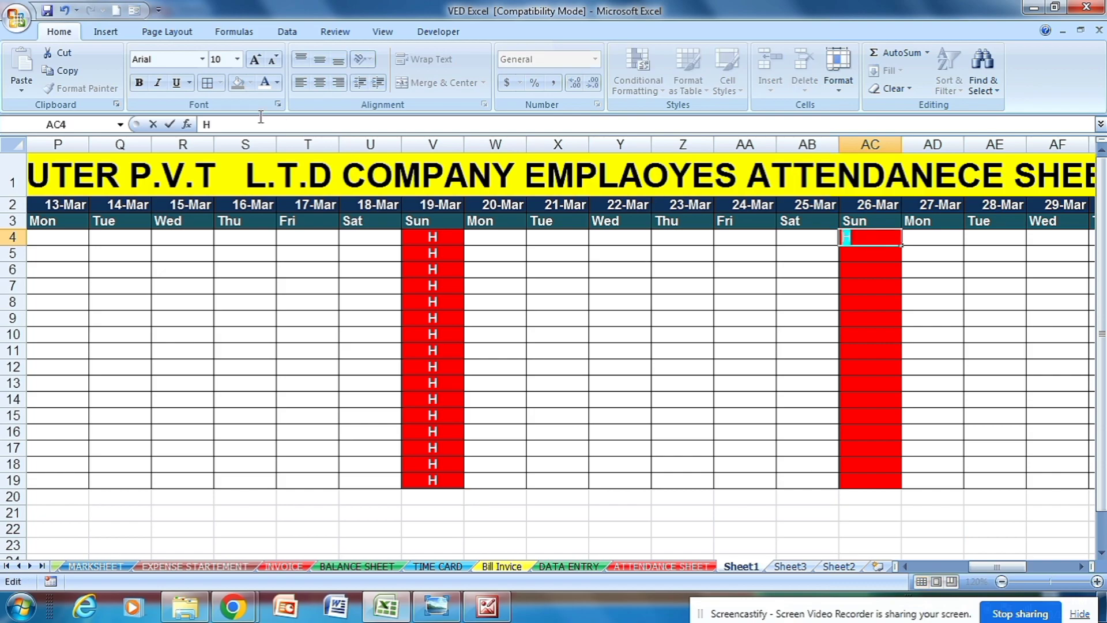
pyautogui.click(268, 85)
pyautogui.click(936, 275)
pyautogui.click(869, 239)
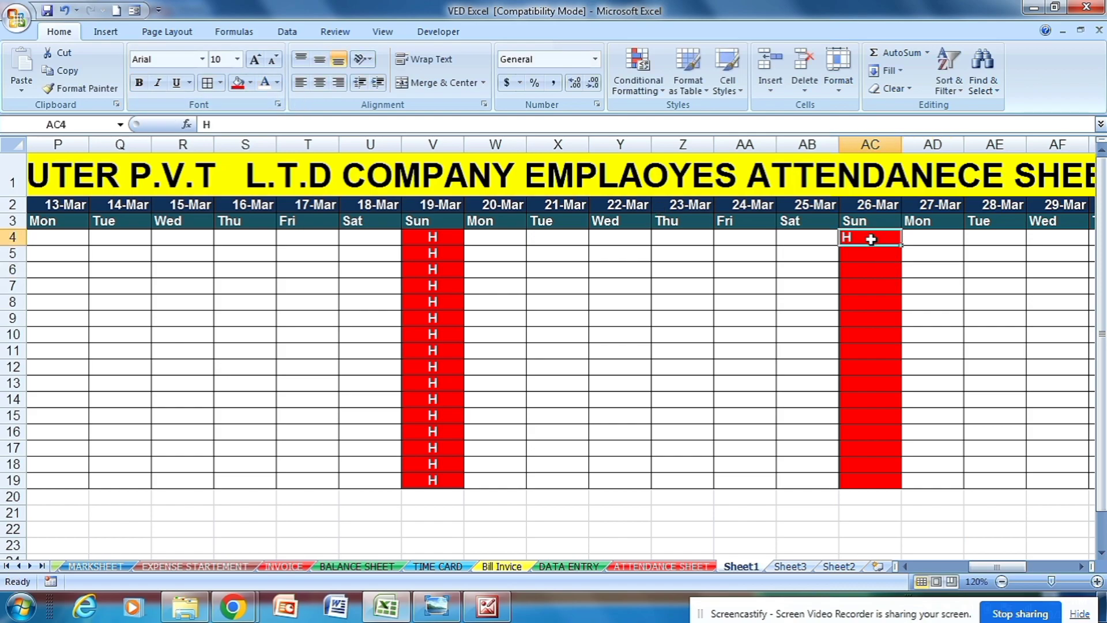
pyautogui.click(320, 83)
pyautogui.moveTo(907, 244); pyautogui.dragTo(914, 488)
pyautogui.click(996, 556)
# Enter the Manager's attendance for 1-Mar to 4-Mar in D4:G4 as P, P, P and A
pyautogui.moveTo(996, 566); pyautogui.dragTo(951, 564)
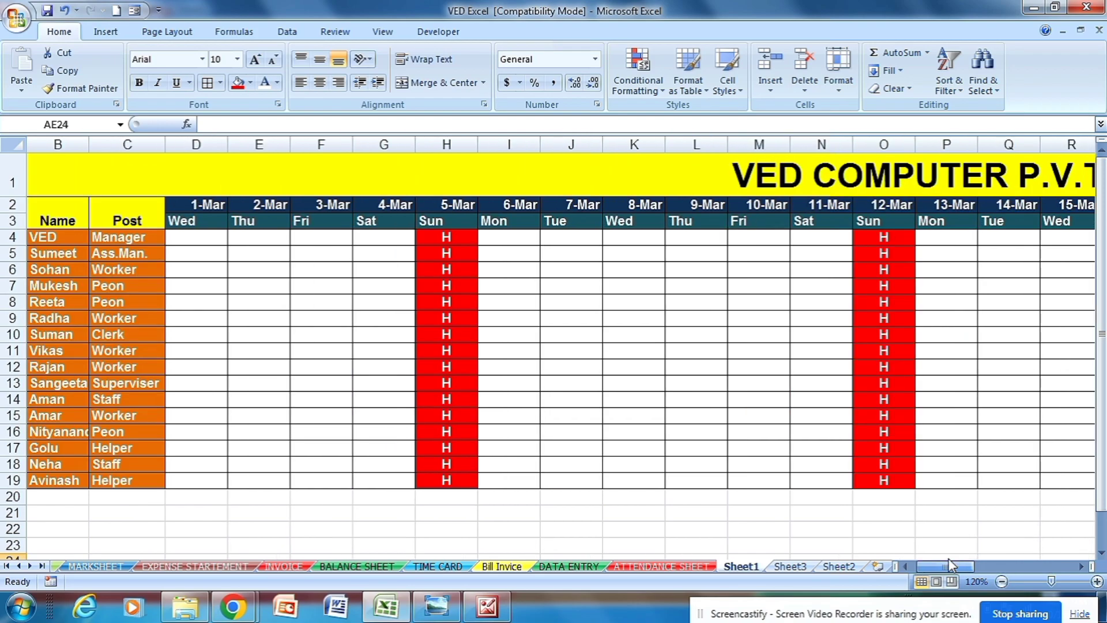
pyautogui.click(216, 238)
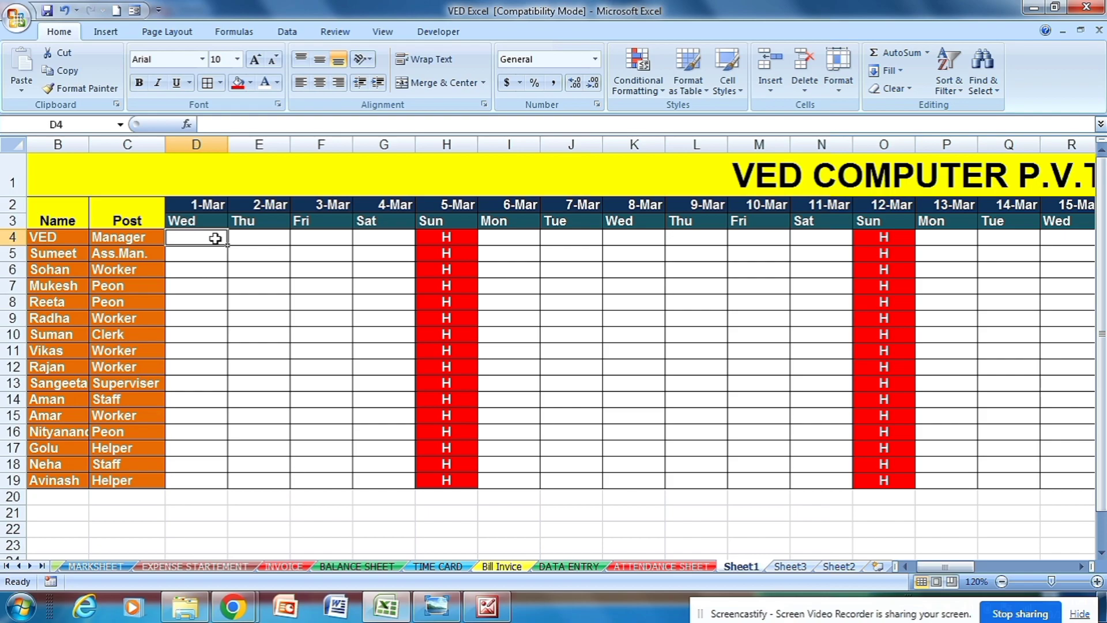
pyautogui.write('P')
pyautogui.click(253, 241)
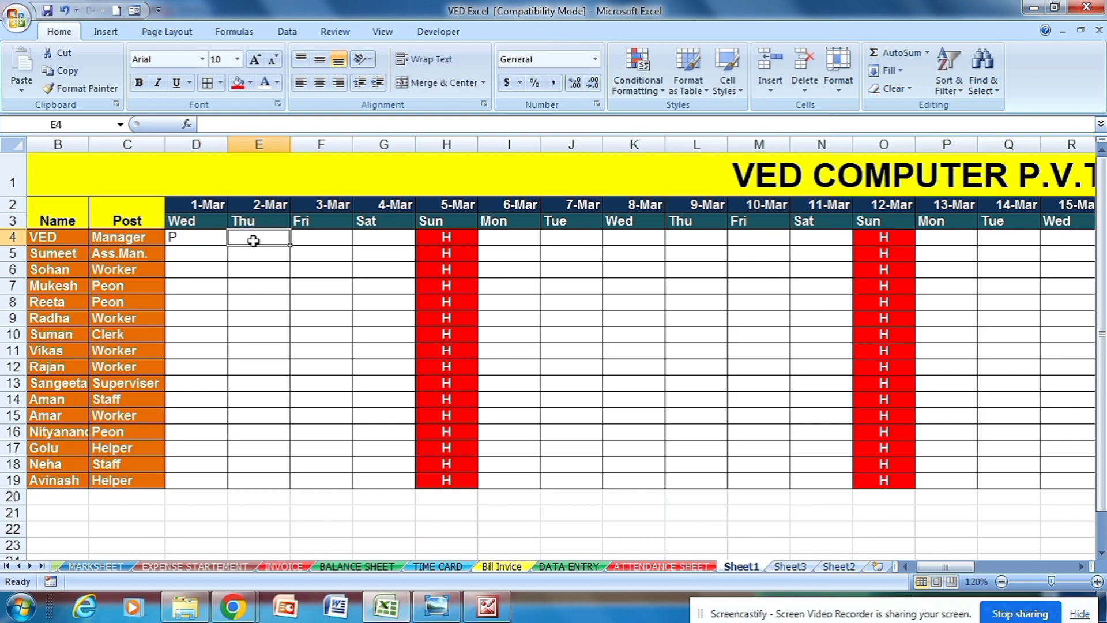
pyautogui.write('P')
pyautogui.click(340, 242)
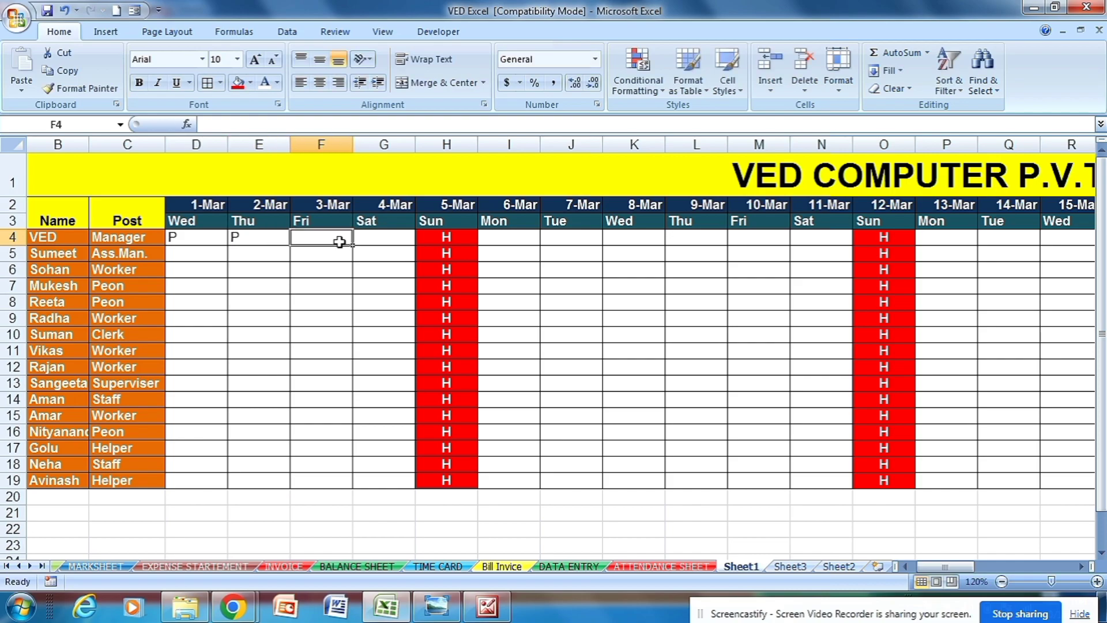
pyautogui.write('P')
pyautogui.click(374, 241)
pyautogui.write('A')
pyautogui.click(385, 267)
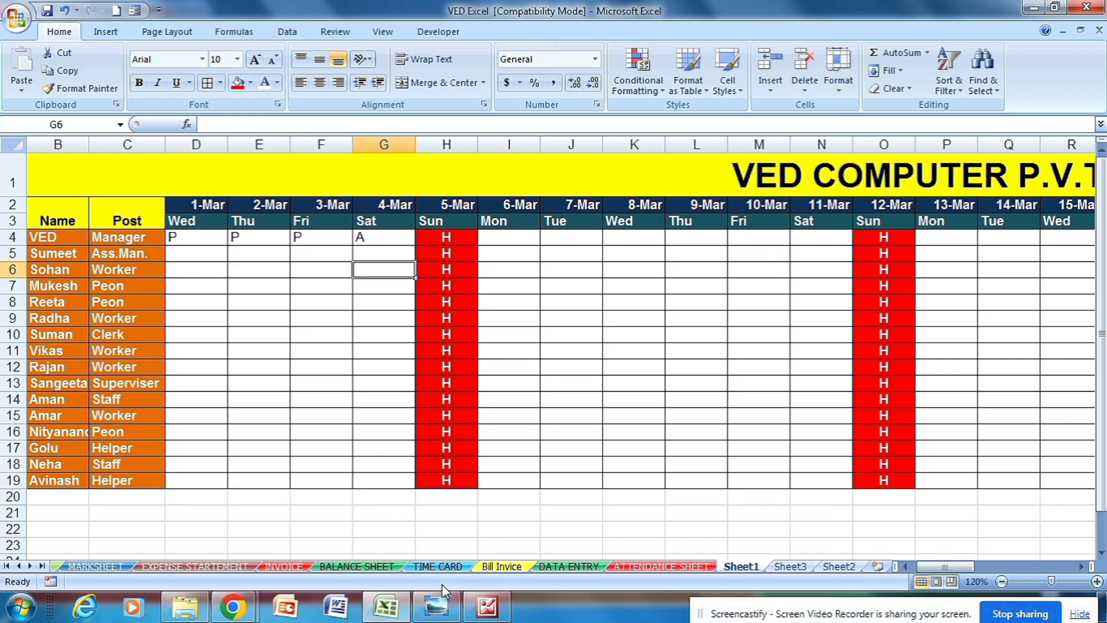
# Copy the 1-Mar to 4-Mar attendance D4:G19 from ATTENDANCE SHEET into D4:G19 of Sheet1
pyautogui.click(663, 568)
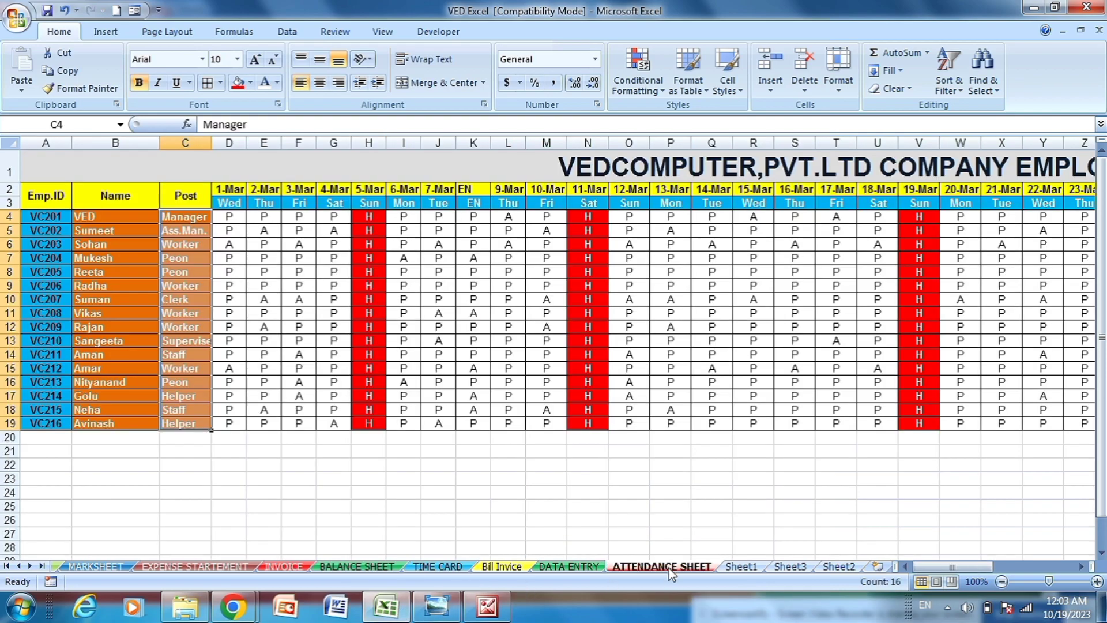
pyautogui.moveTo(229, 217); pyautogui.dragTo(336, 423)
pyautogui.hotkey('ctrl', 'c')
pyautogui.click(740, 567)
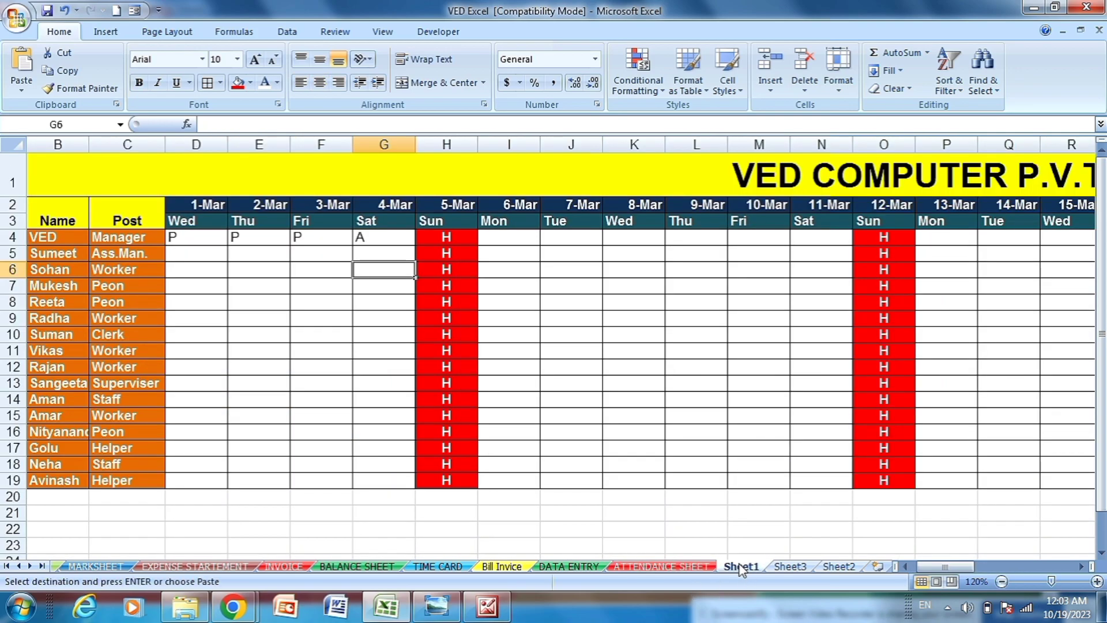
pyautogui.moveTo(173, 236); pyautogui.dragTo(382, 480)
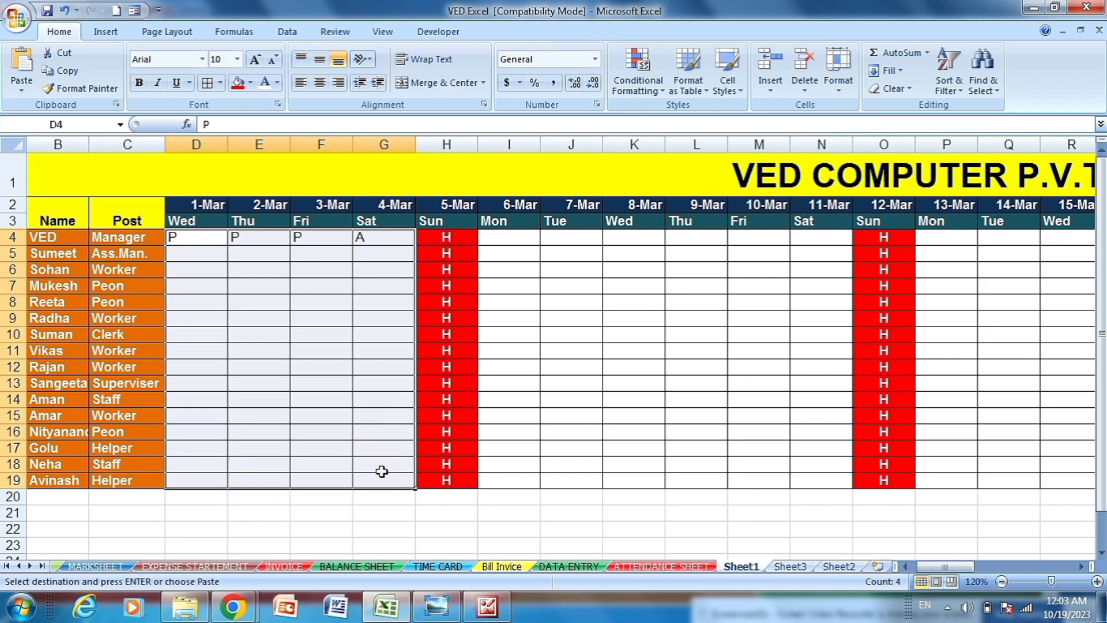
pyautogui.hotkey('ctrl', 'v')
pyautogui.click(500, 237)
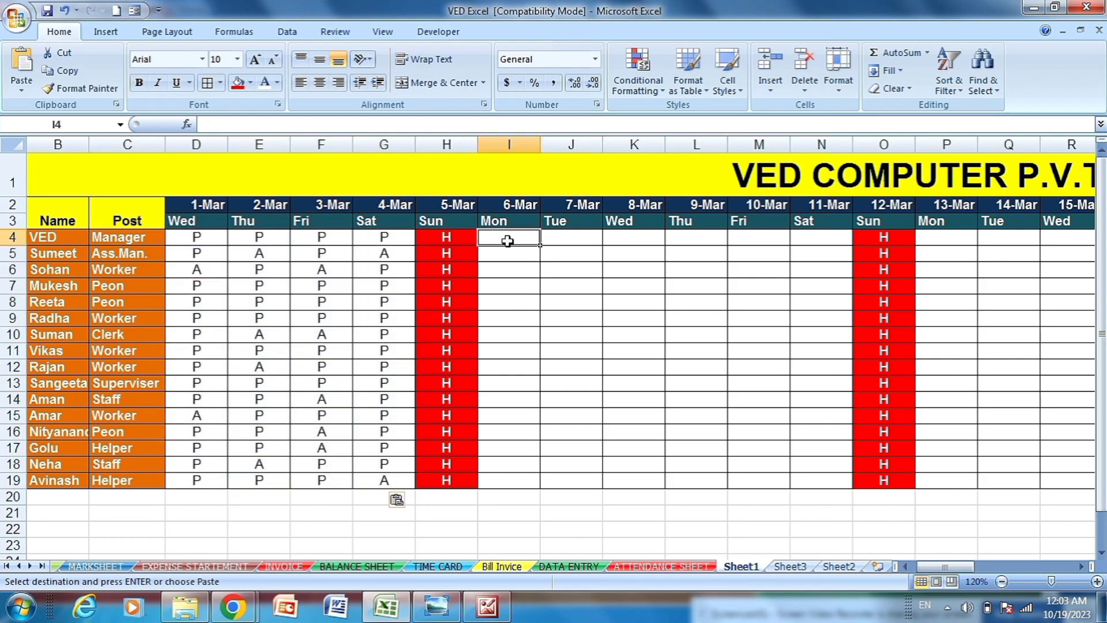
# Copy the 6-Mar to 10-Mar attendance I4:M19 from ATTENDANCE SHEET into Sheet1, starting at I4
pyautogui.click(635, 566)
pyautogui.moveTo(401, 218); pyautogui.dragTo(539, 416)
pyautogui.hotkey('ctrl', 'c')
pyautogui.click(741, 566)
pyautogui.moveTo(504, 240); pyautogui.dragTo(806, 483)
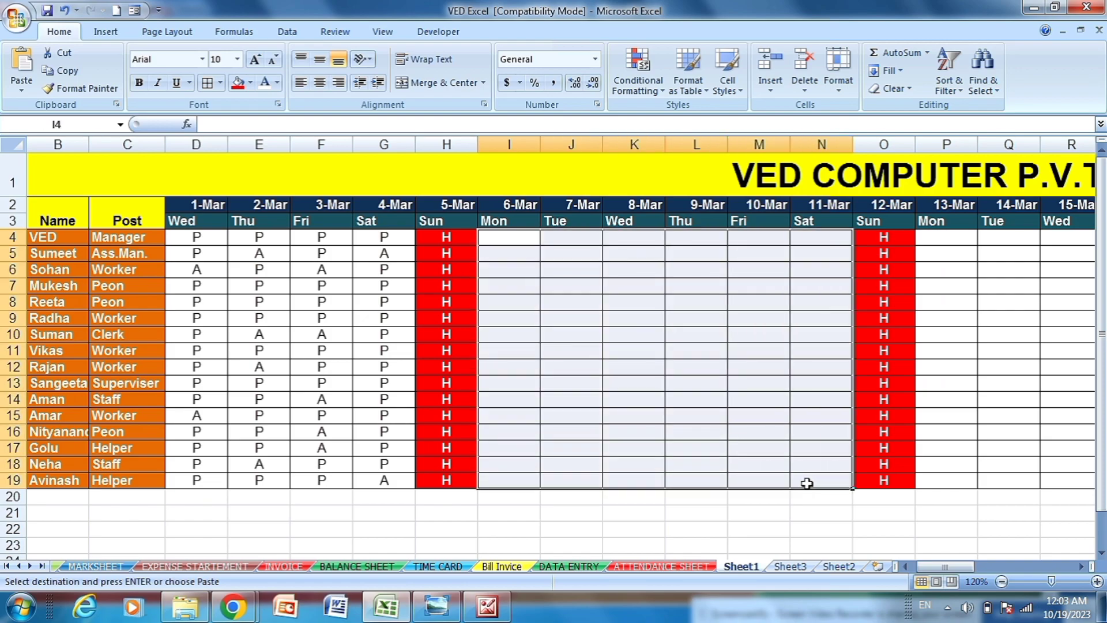
pyautogui.hotkey('ctrl', 'v')
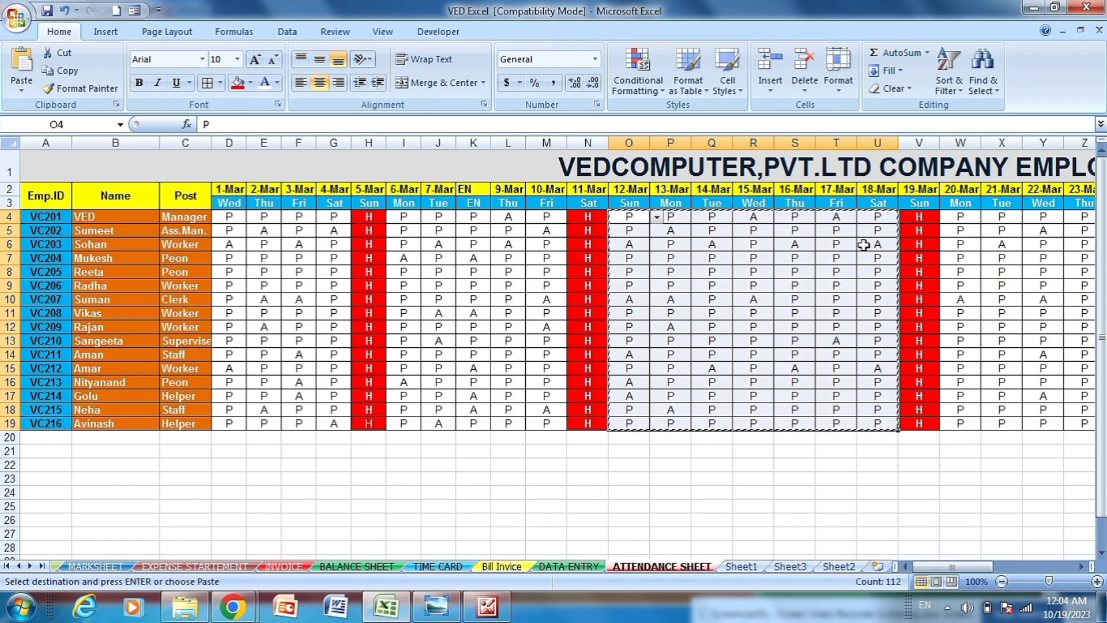
pyautogui.click(741, 567)
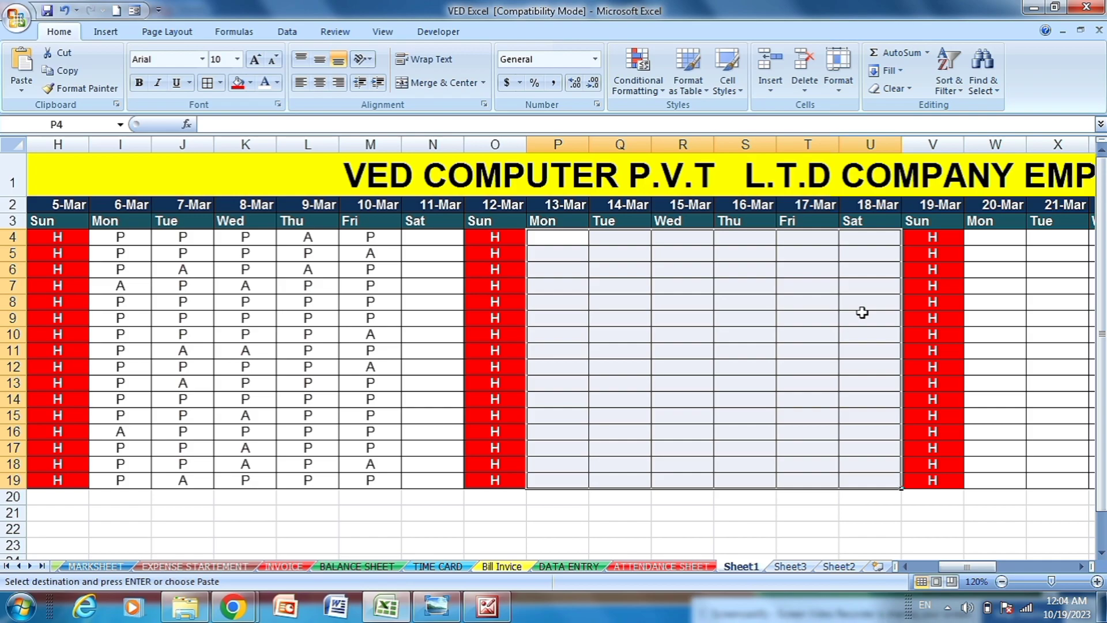
pyautogui.click(663, 566)
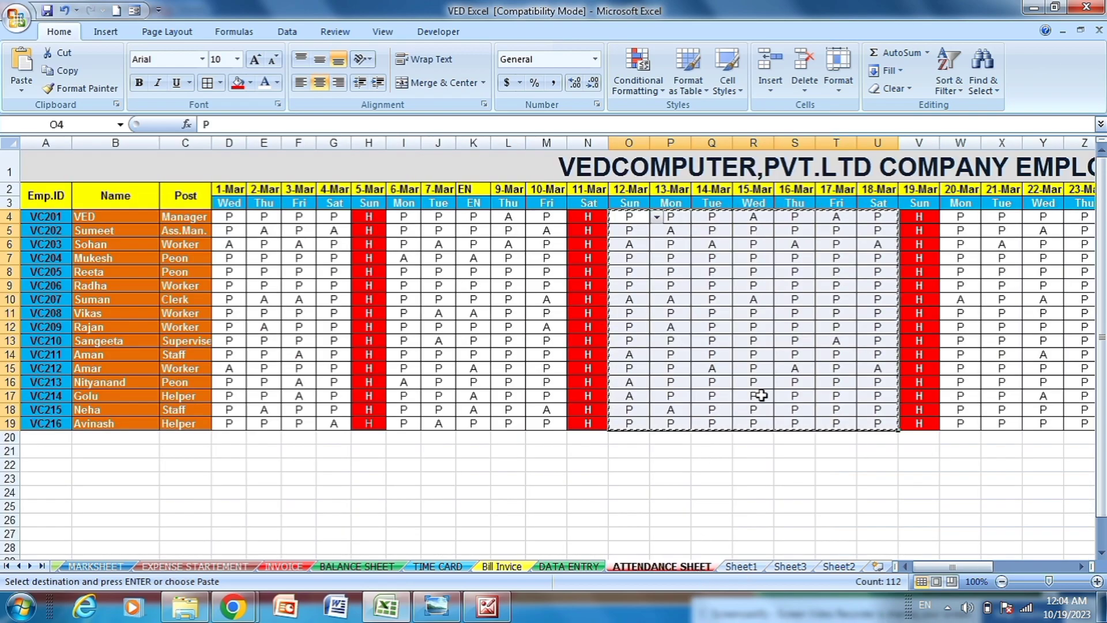
pyautogui.click(836, 464)
# Copy the 12-Mar attendance O4:O20 from ATTENDANCE SHEET into the 11-Mar column of Sheet1, starting at N4
pyautogui.moveTo(629, 217); pyautogui.dragTo(639, 432)
pyautogui.hotkey('ctrl', 'c')
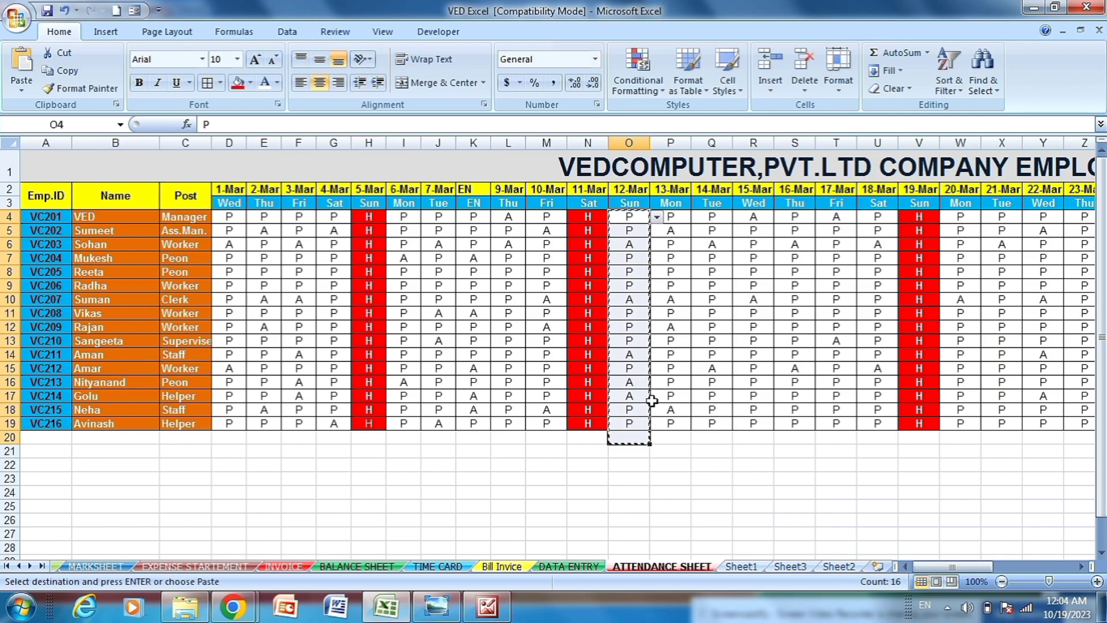
pyautogui.click(726, 568)
pyautogui.moveTo(413, 238); pyautogui.dragTo(444, 497)
pyautogui.hotkey('ctrl', 'v')
pyautogui.click(573, 365)
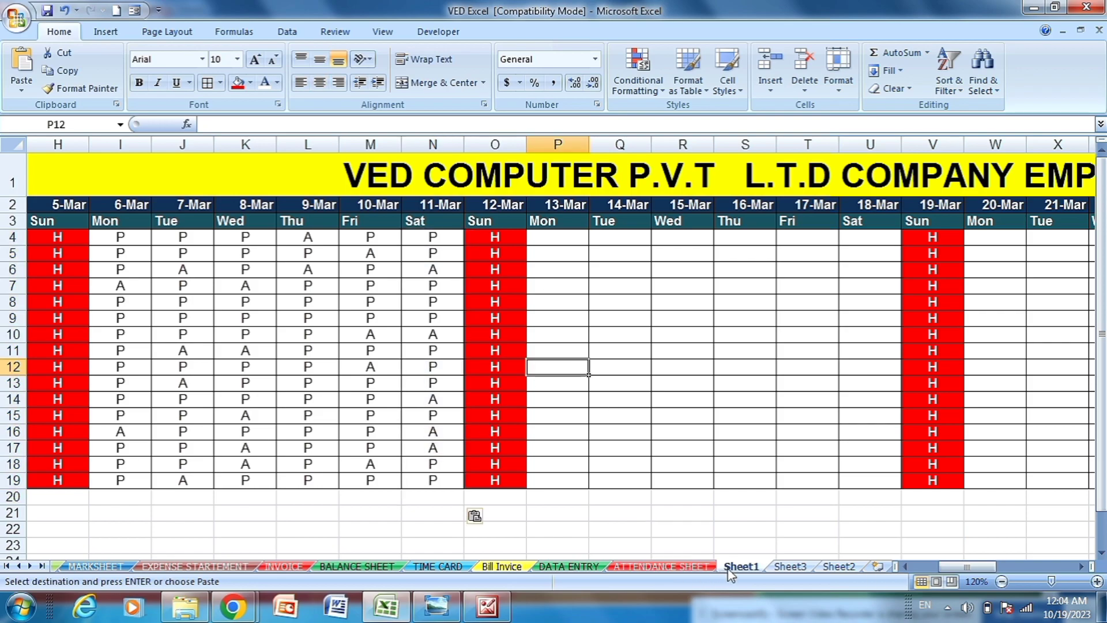
# Copy the 13-Mar to 18-Mar attendance P4:U19 from ATTENDANCE SHEET into P4:U19 of Sheet1
pyautogui.click(663, 567)
pyautogui.moveTo(669, 218); pyautogui.dragTo(872, 423)
pyautogui.doubleClick(753, 354)
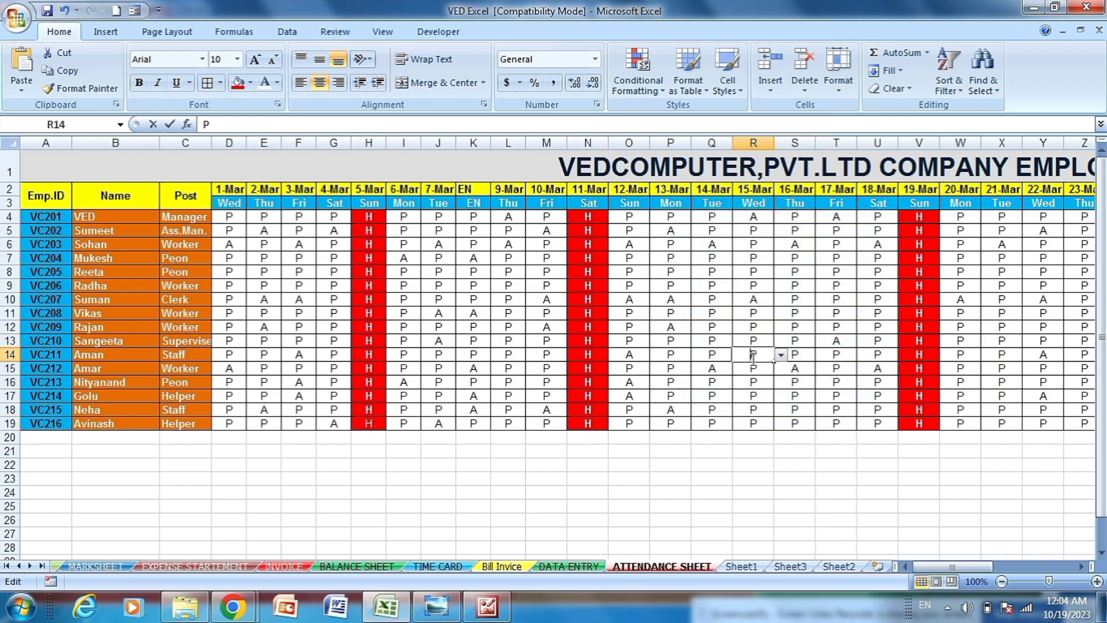
pyautogui.moveTo(669, 216); pyautogui.dragTo(869, 419)
pyautogui.hotkey('ctrl', 'c')
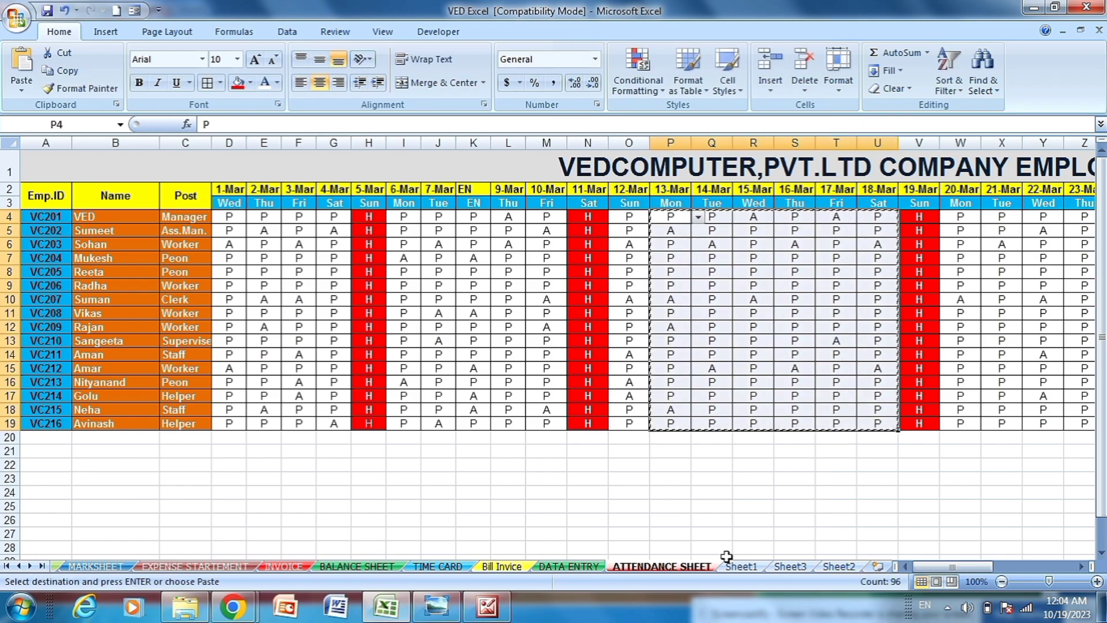
pyautogui.click(741, 566)
pyautogui.moveTo(539, 237); pyautogui.dragTo(857, 476)
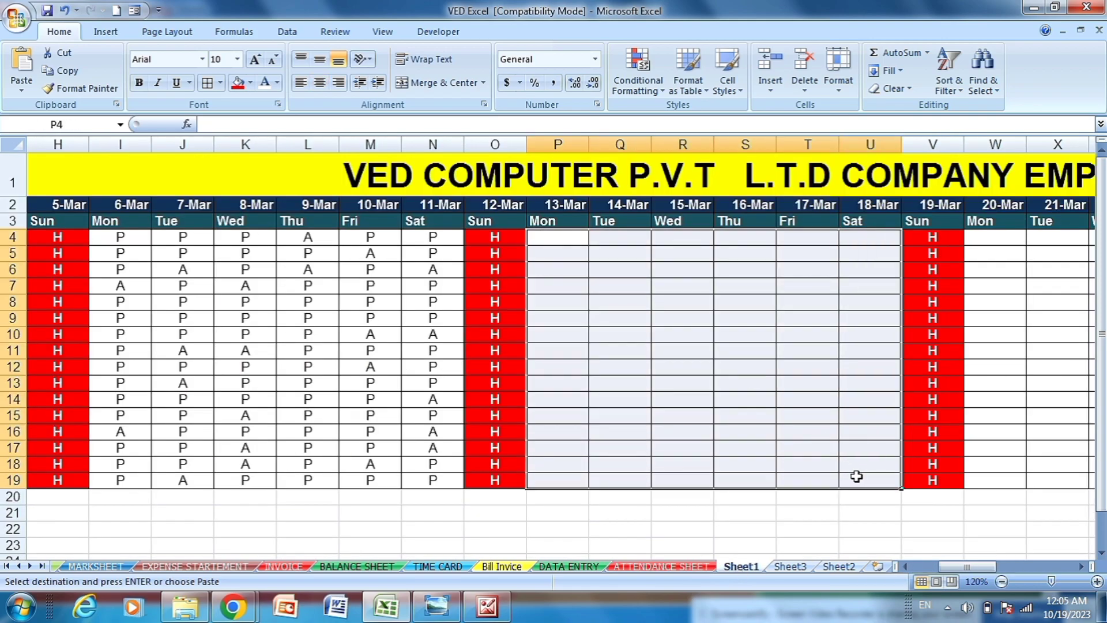
pyautogui.hotkey('ctrl', 'v')
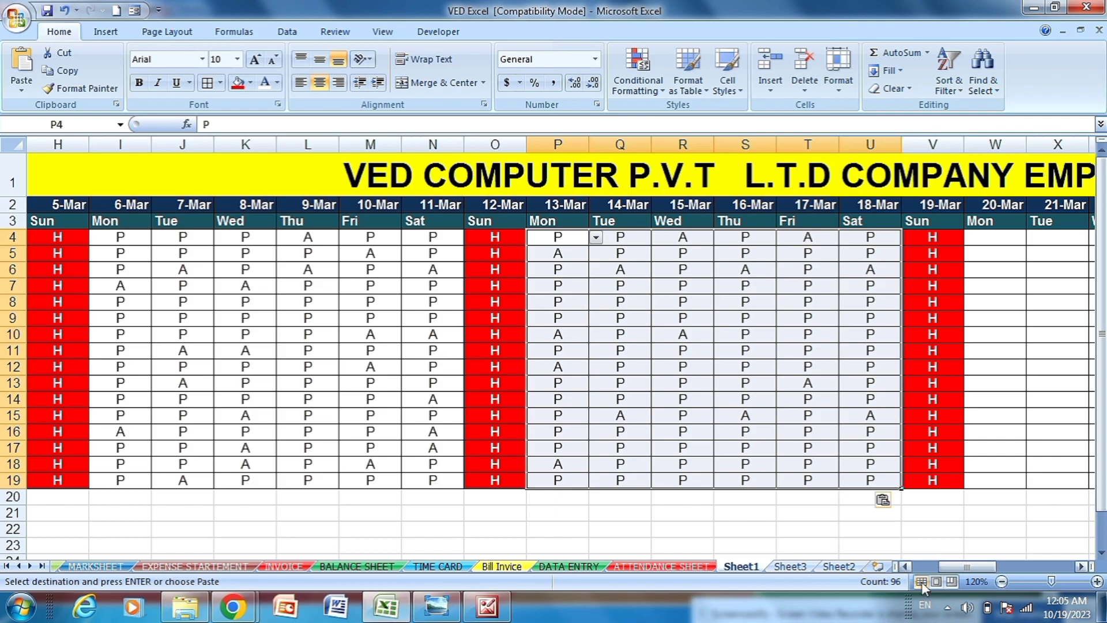
# Copy the 20-Mar to 25-Mar attendance W4:AB19 from ATTENDANCE SHEET into W4:AB19 of Sheet1
pyautogui.moveTo(968, 565); pyautogui.dragTo(1002, 567)
pyautogui.click(680, 567)
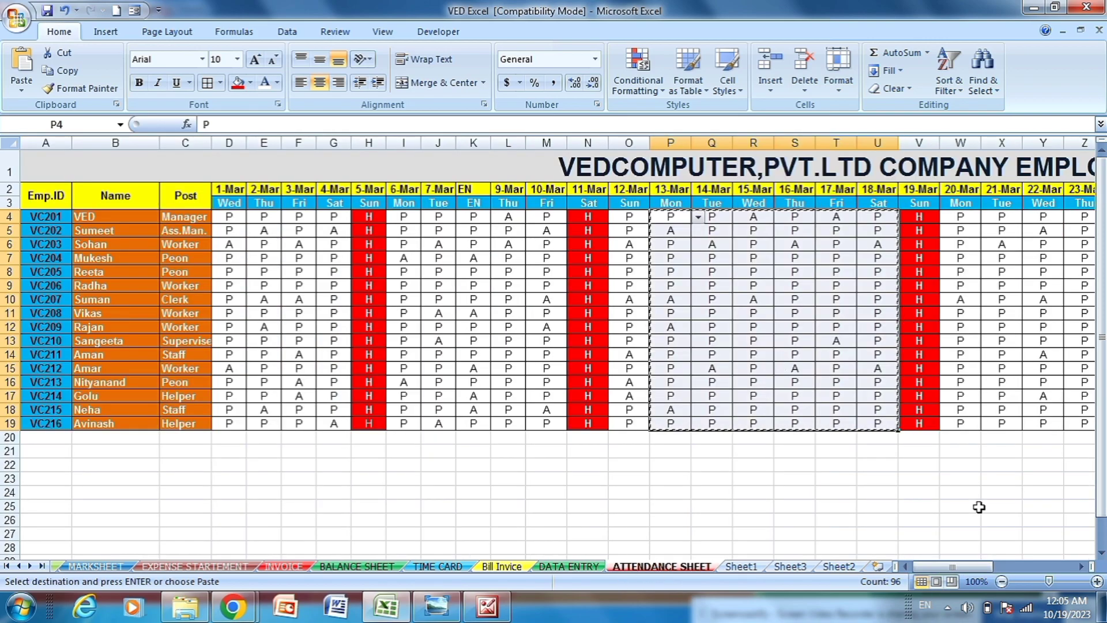
pyautogui.moveTo(966, 565); pyautogui.dragTo(992, 571)
pyautogui.moveTo(624, 217); pyautogui.dragTo(836, 421)
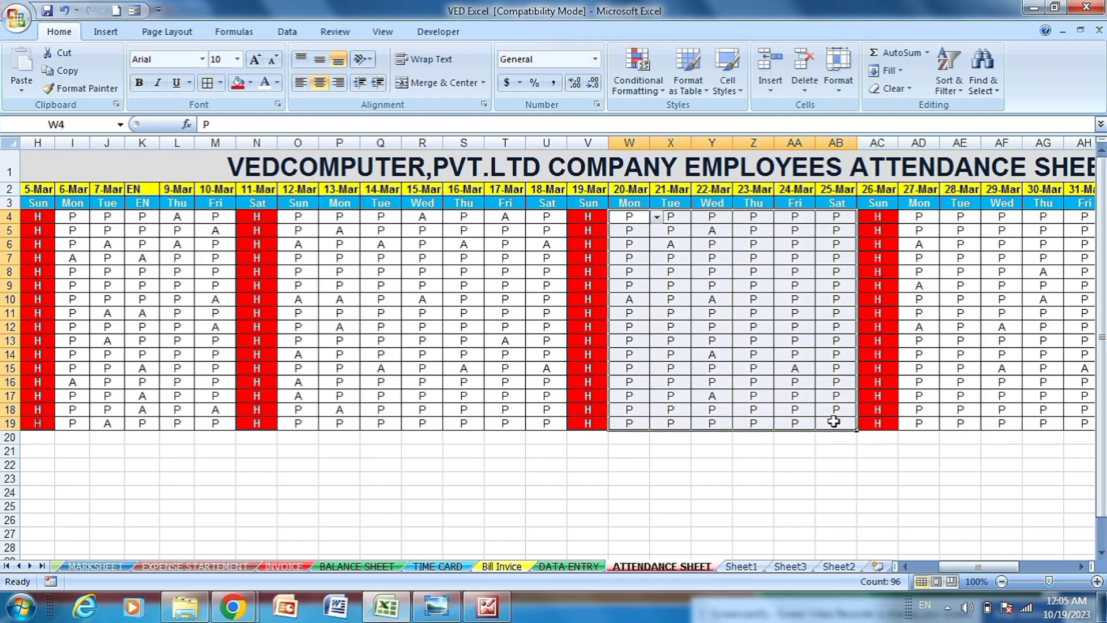
pyautogui.hotkey('ctrl', 'c')
pyautogui.click(740, 567)
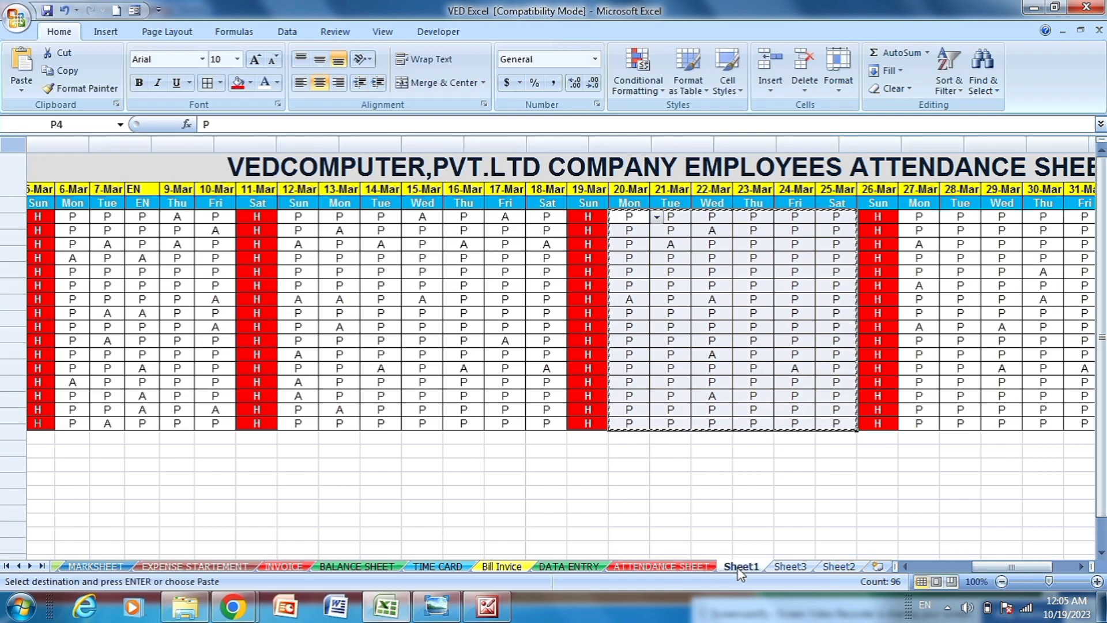
pyautogui.moveTo(440, 240); pyautogui.dragTo(731, 475)
pyautogui.hotkey('ctrl', 'v')
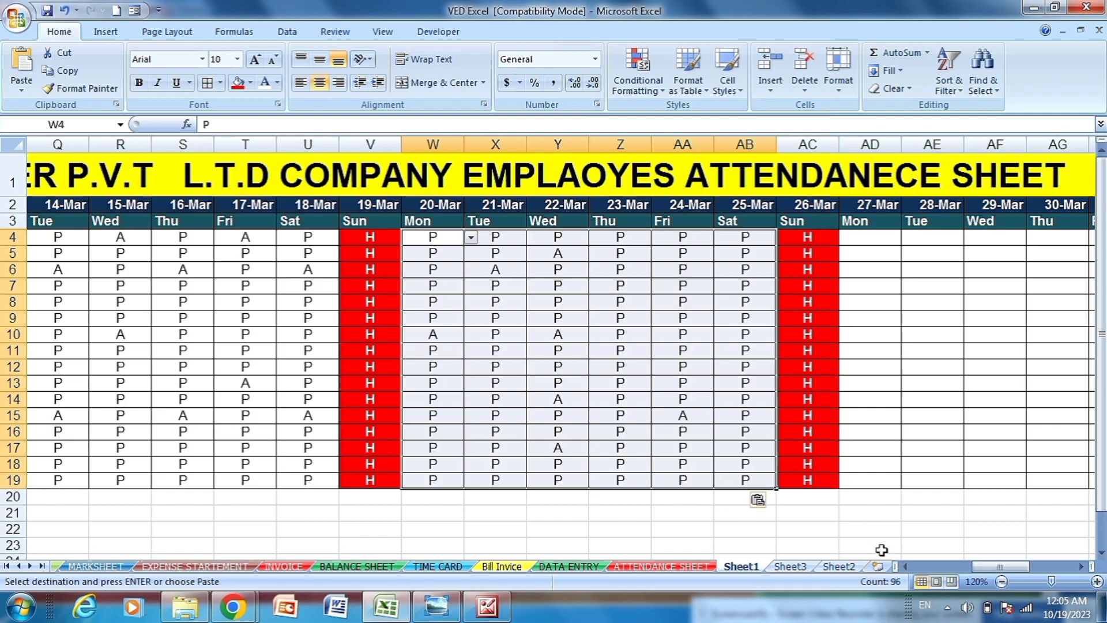
# Copy the 27-Mar to 31-Mar attendance AD4:AH19 from ATTENDANCE SHEET into AD4:AH19 of Sheet1
pyautogui.click(690, 568)
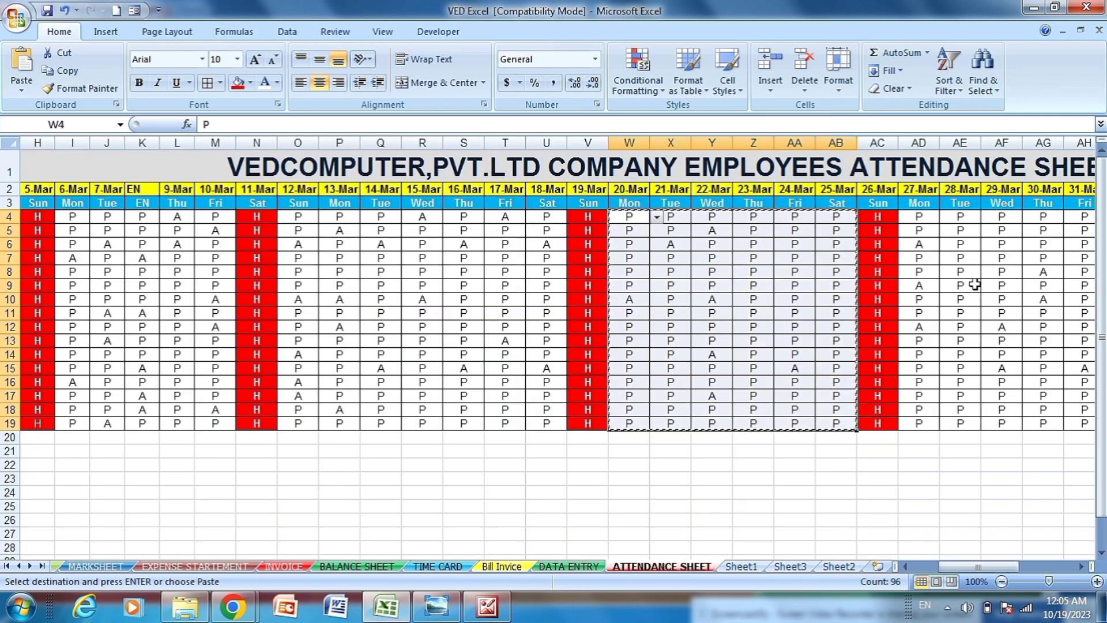
pyautogui.click(959, 490)
pyautogui.press('Home')
pyautogui.moveTo(953, 567); pyautogui.dragTo(997, 567)
pyautogui.click(834, 328)
pyautogui.press('Escape')
pyautogui.moveTo(744, 217); pyautogui.dragTo(908, 422)
pyautogui.hotkey('ctrl', 'c')
pyautogui.click(739, 570)
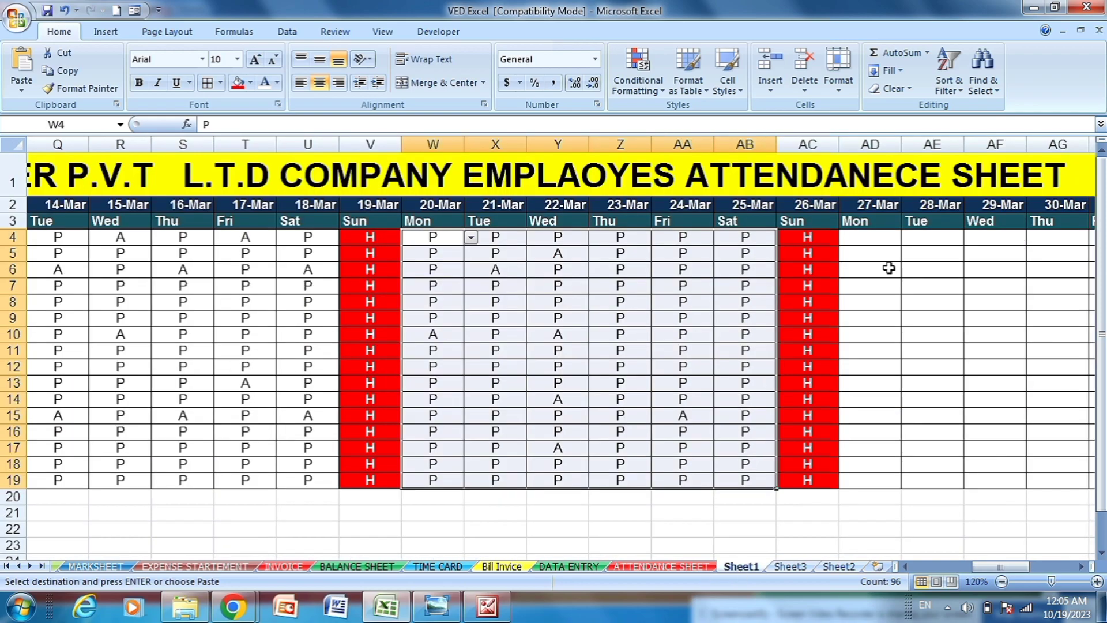
pyautogui.moveTo(1000, 566); pyautogui.dragTo(1018, 565)
pyautogui.moveTo(579, 243); pyautogui.dragTo(801, 486)
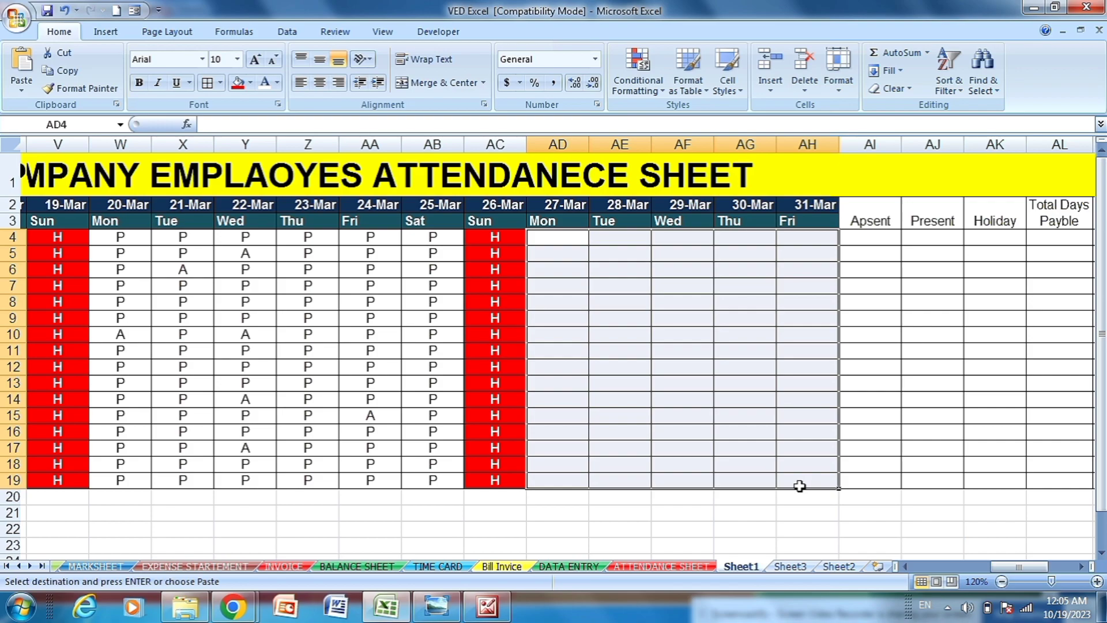
pyautogui.hotkey('ctrl', 'v')
pyautogui.click(896, 476)
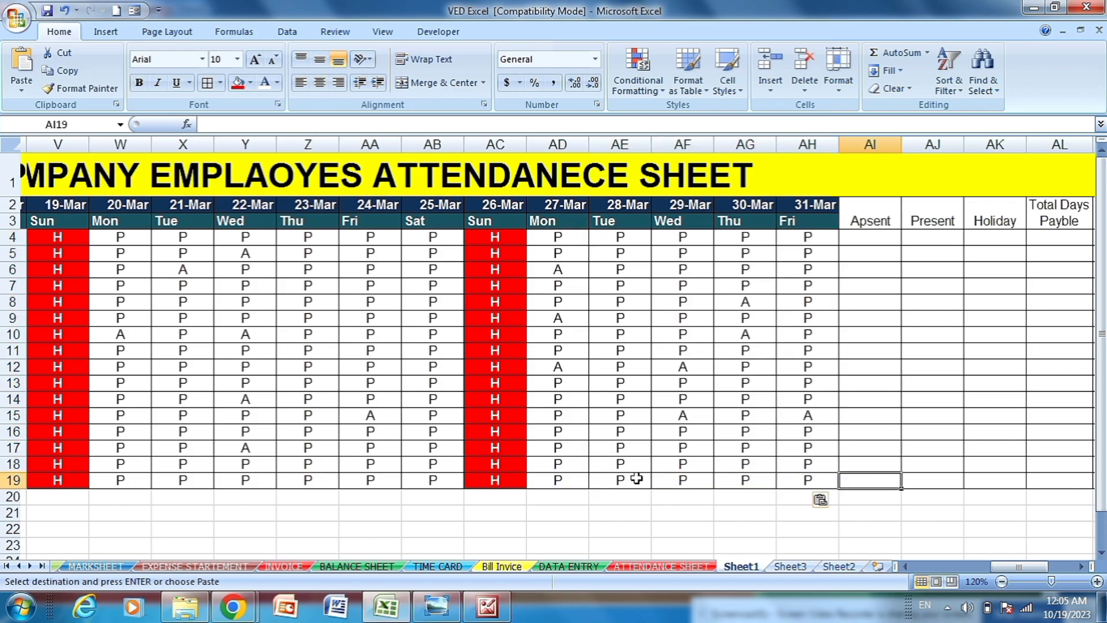
# Count the Manager's absences in the Apsent cell AI4 with the formula =COUNTIF(D4:AH4,"A")
pyautogui.moveTo(1003, 573)
pyautogui.mouseDown()
pyautogui.moveTo(928, 567)
pyautogui.moveTo(1025, 567)
pyautogui.moveTo(933, 569)
pyautogui.moveTo(1016, 564)
pyautogui.mouseUp()
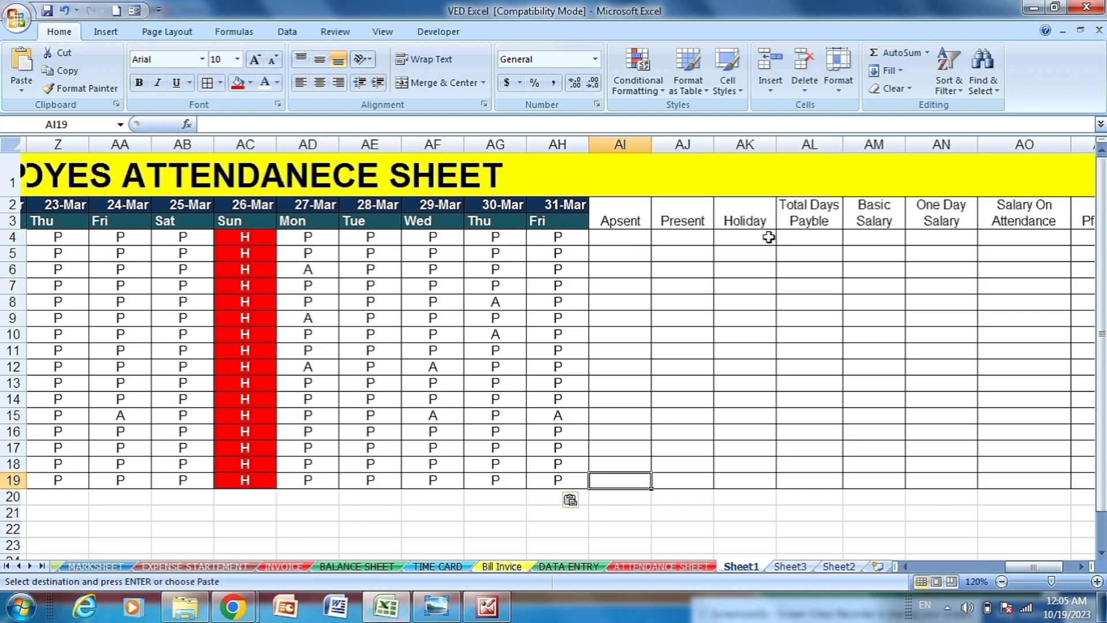
pyautogui.click(604, 238)
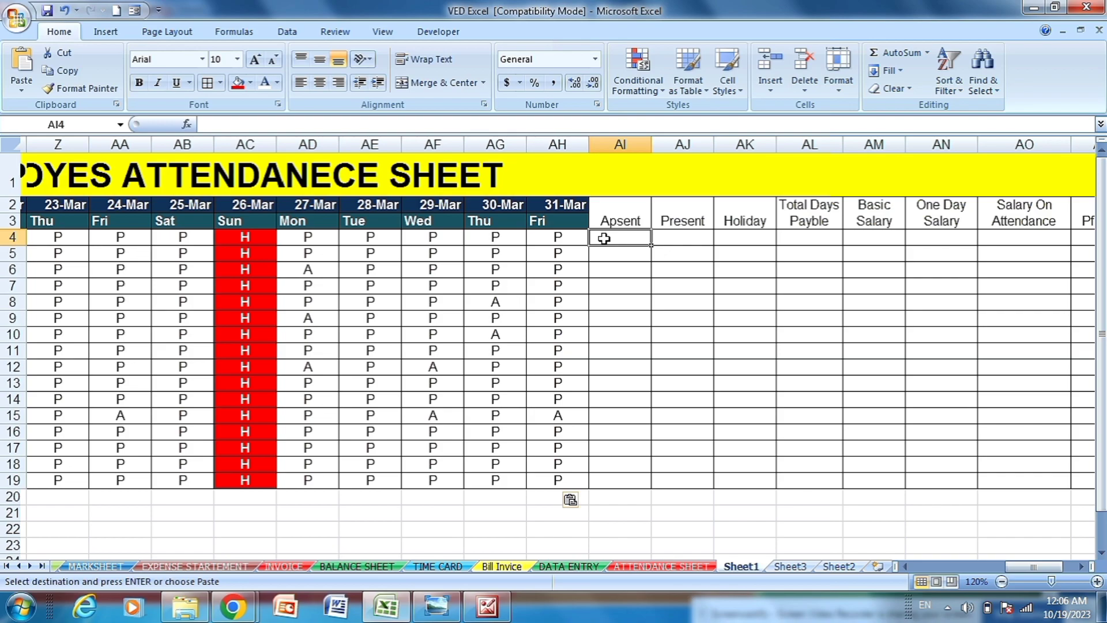
pyautogui.write('=')
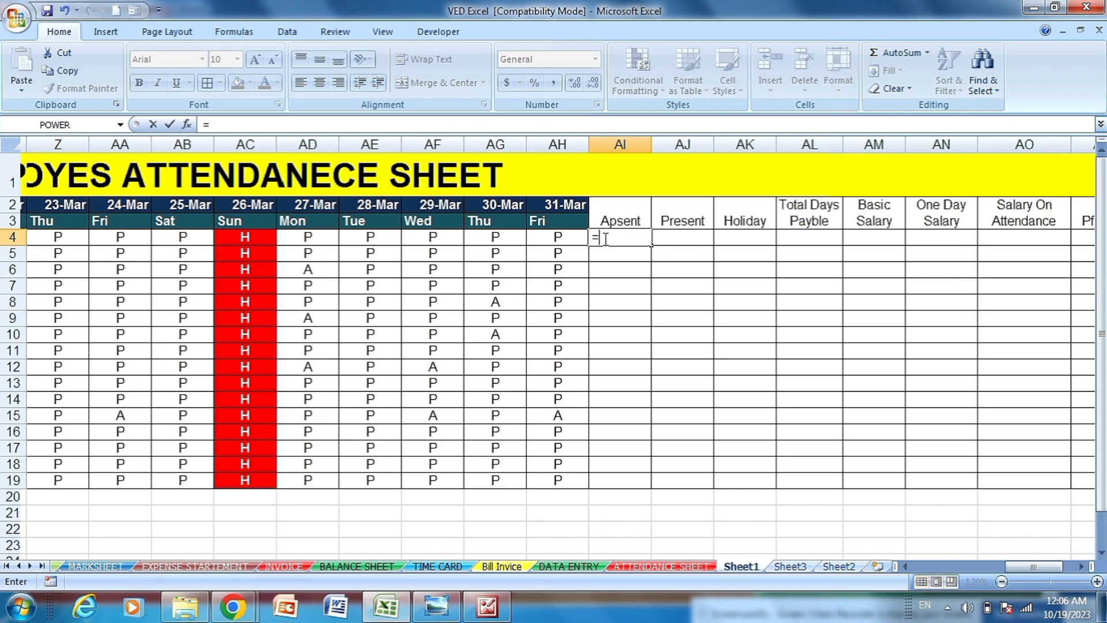
pyautogui.write('CO')
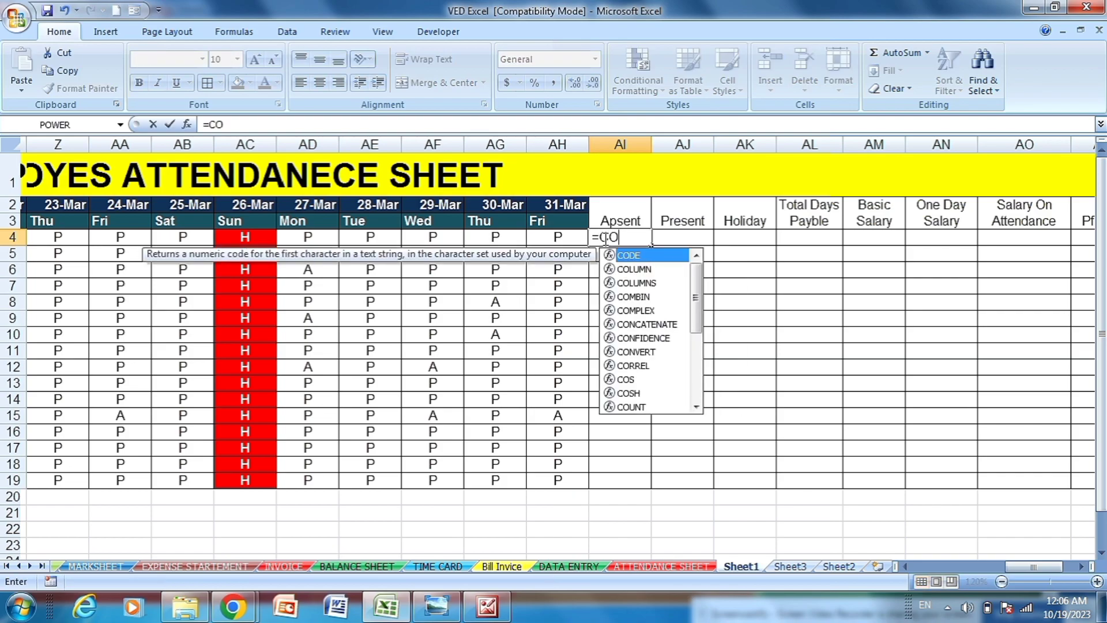
pyautogui.write('UNTIF')
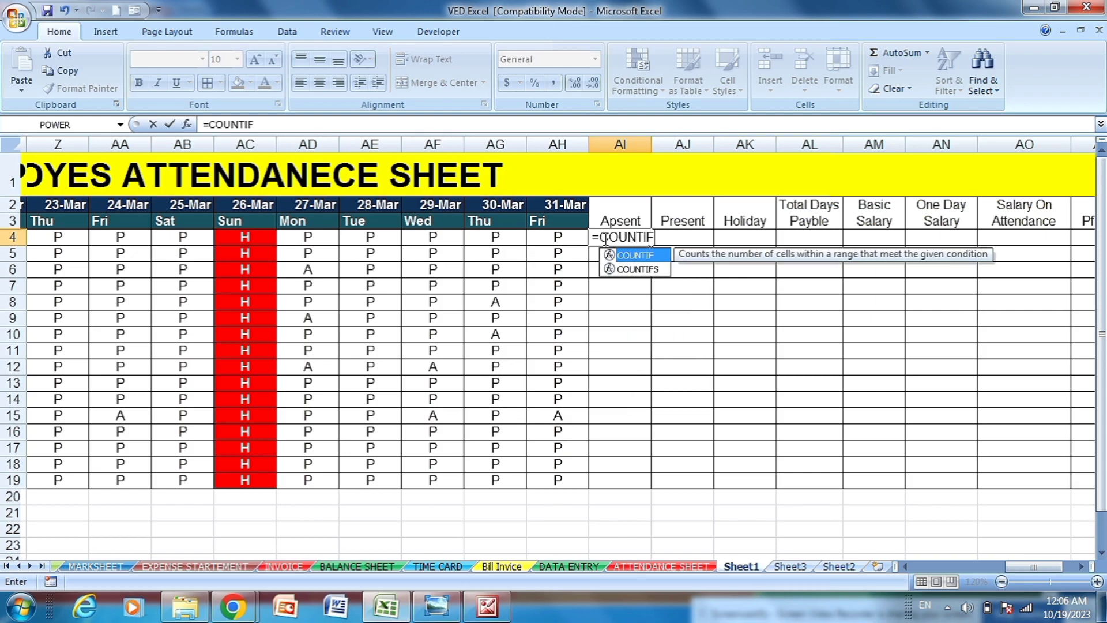
pyautogui.write('(')
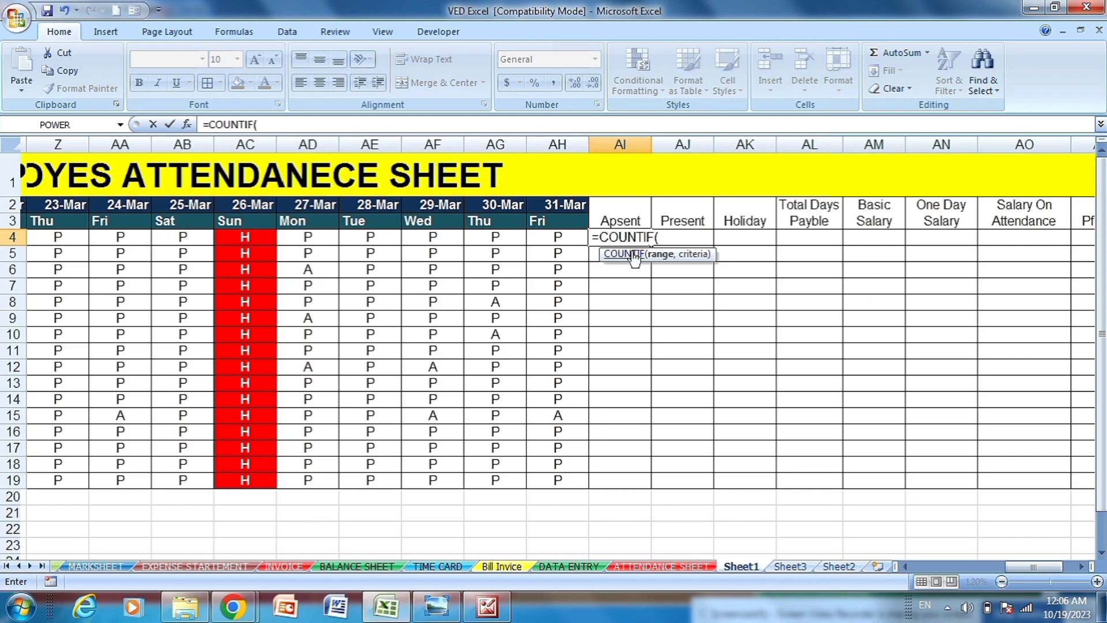
pyautogui.moveTo(1032, 567); pyautogui.dragTo(925, 571)
pyautogui.click(280, 238)
pyautogui.moveTo(953, 567); pyautogui.dragTo(1041, 566)
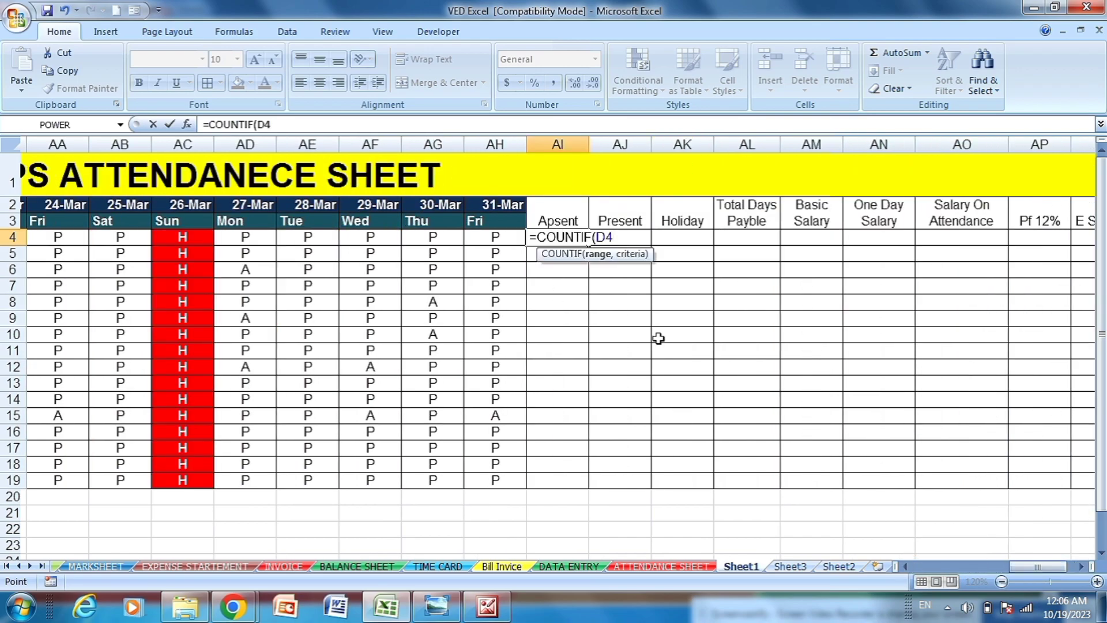
pyautogui.keyDown('shift'); pyautogui.click(509, 242); pyautogui.keyUp('shift')
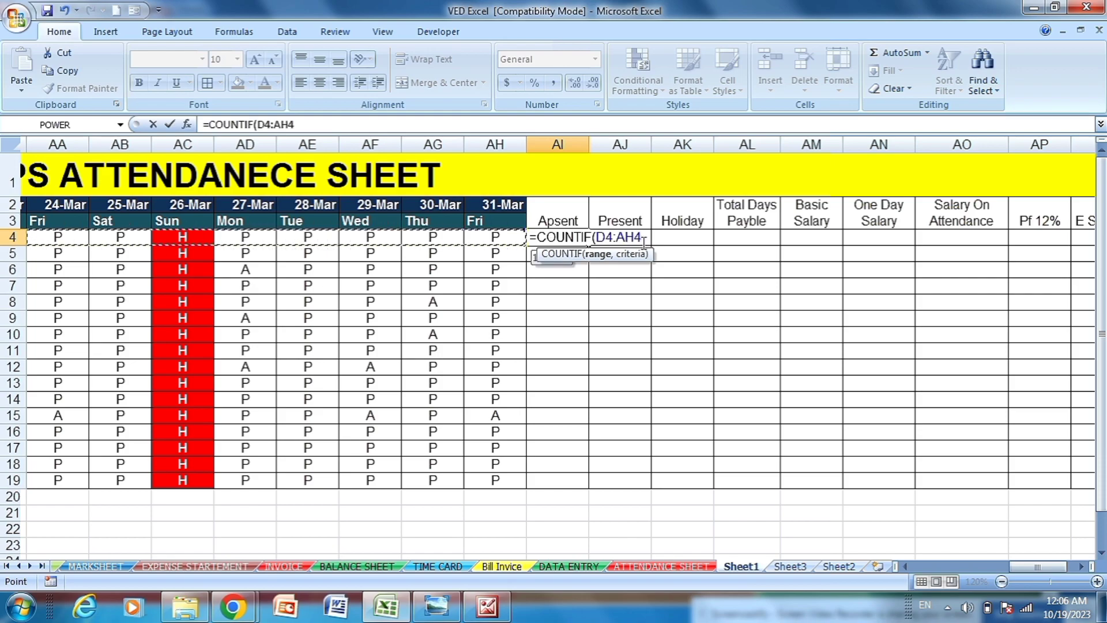
pyautogui.write(',"A')
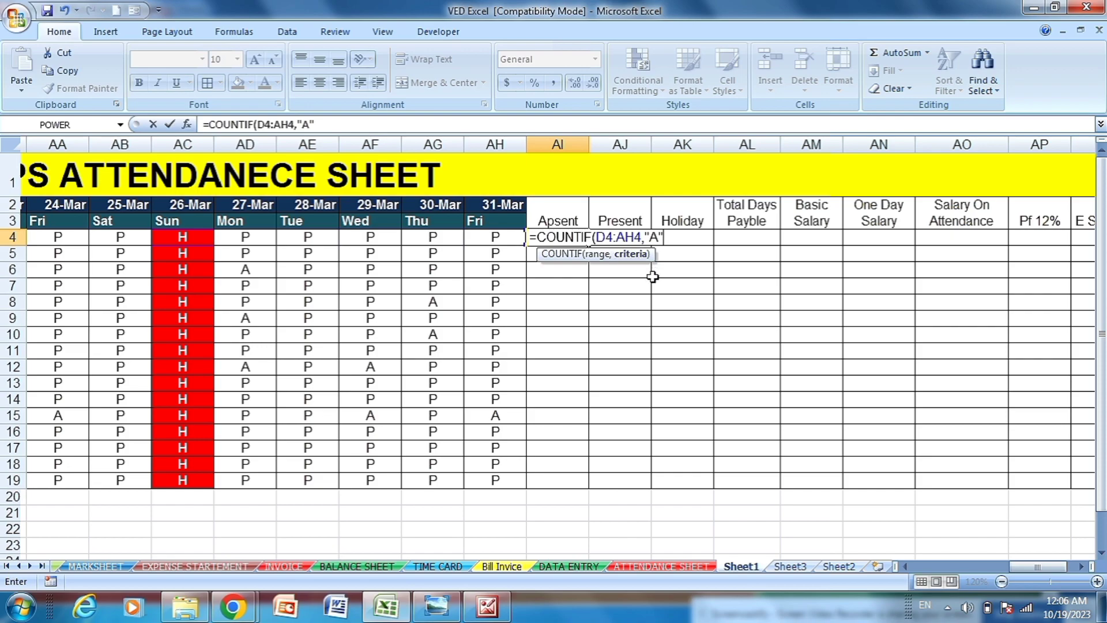
pyautogui.press('Return')
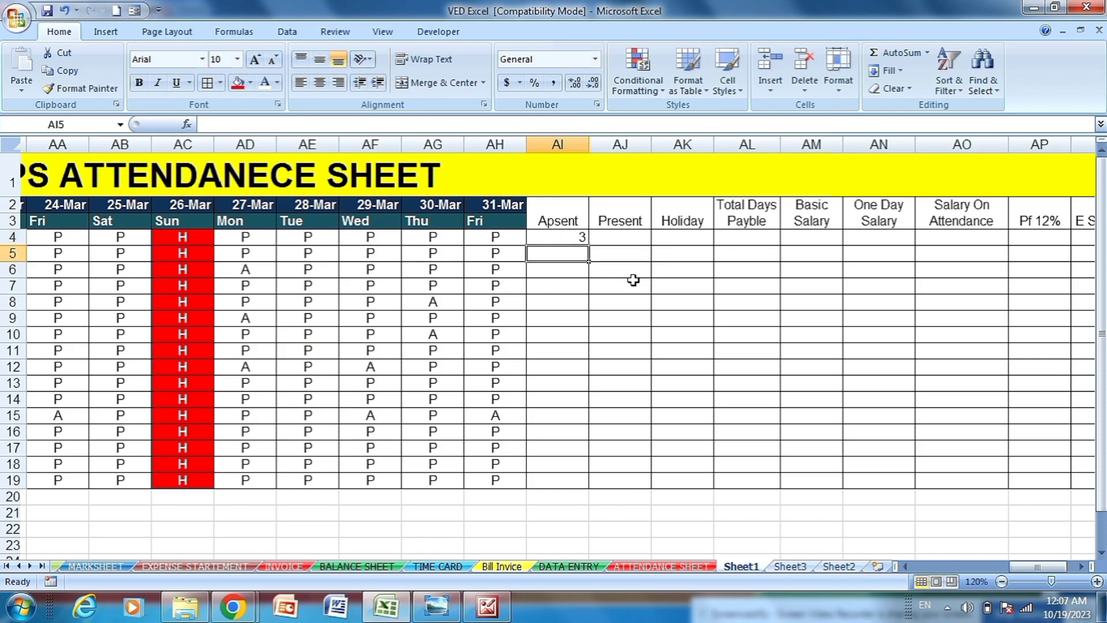
# Count the Manager's present days in the Present cell AJ4 with the formula =COUNTIF(D4:AH4,"P")
pyautogui.click(623, 241)
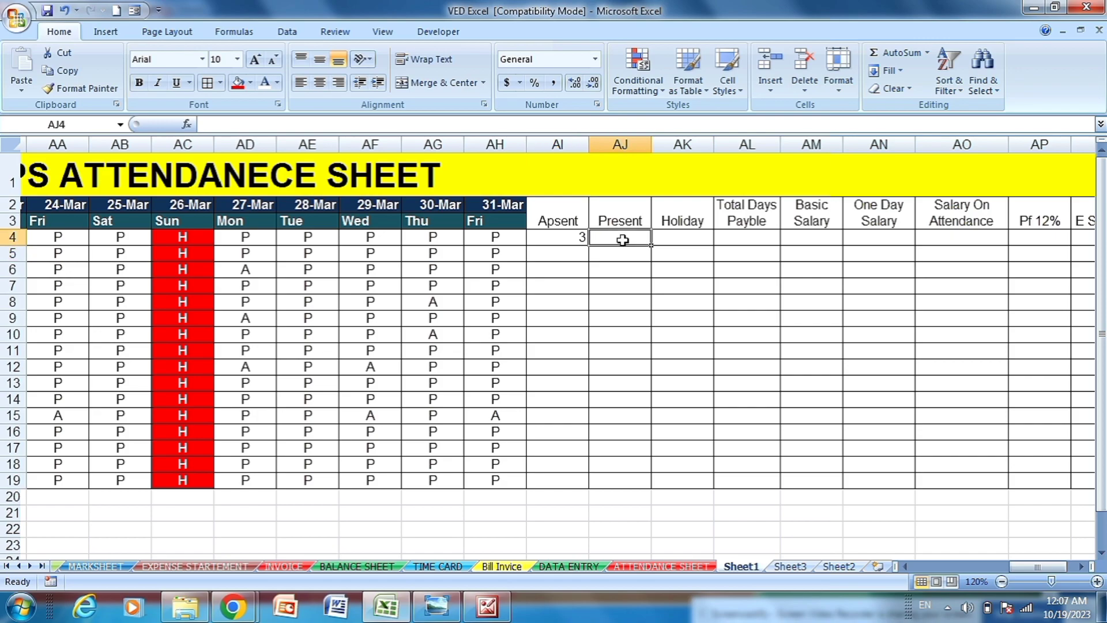
pyautogui.write('=COUM')
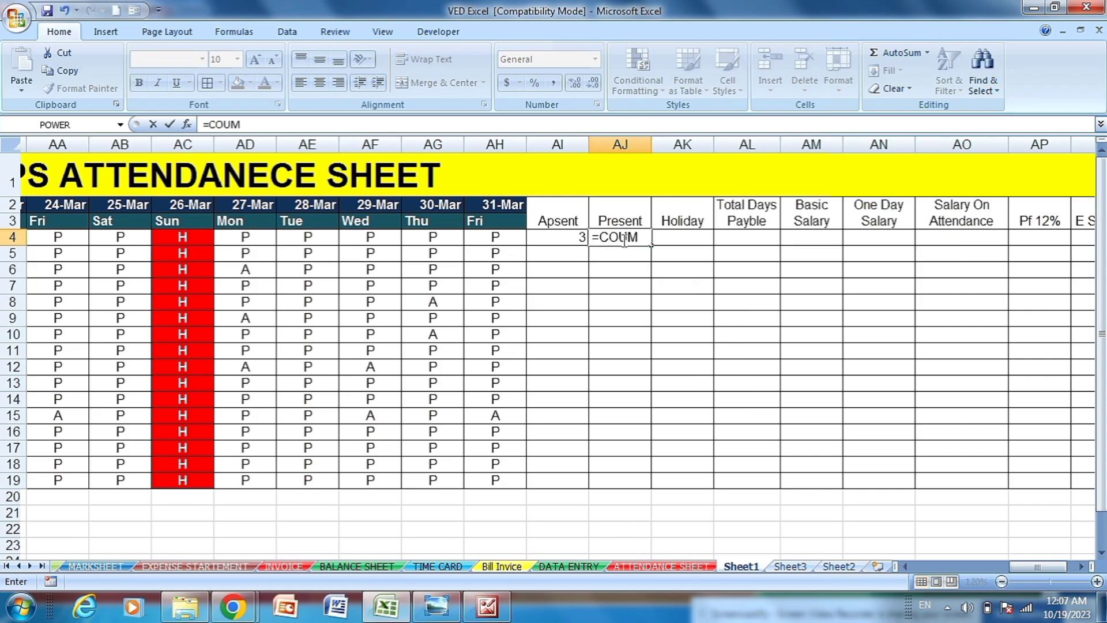
pyautogui.press('BackSpace')
pyautogui.write('N')
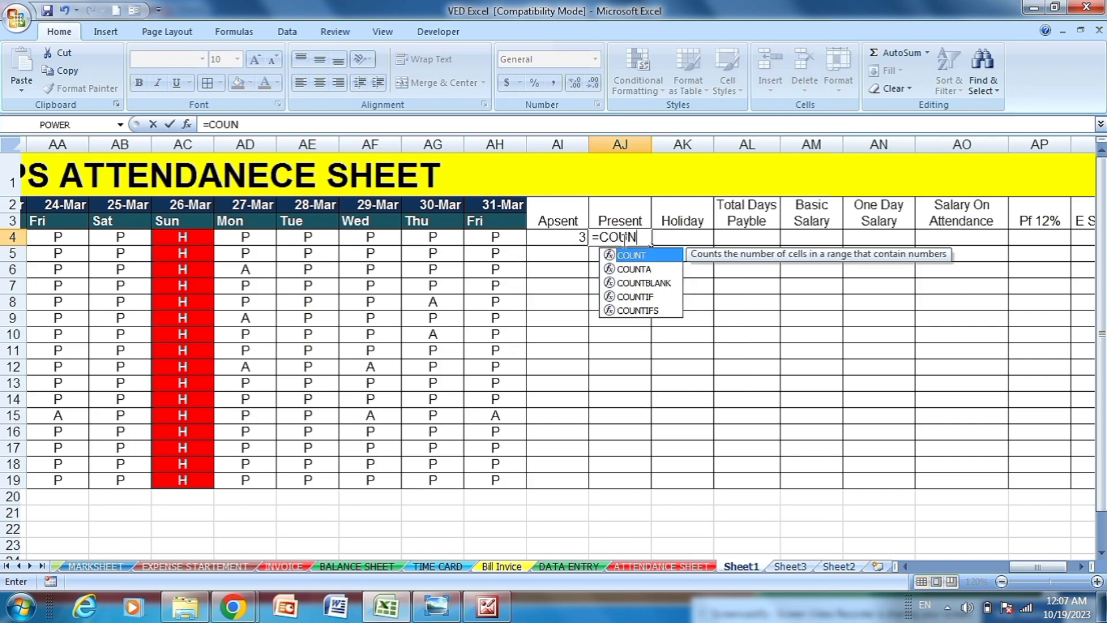
pyautogui.write('TIF(')
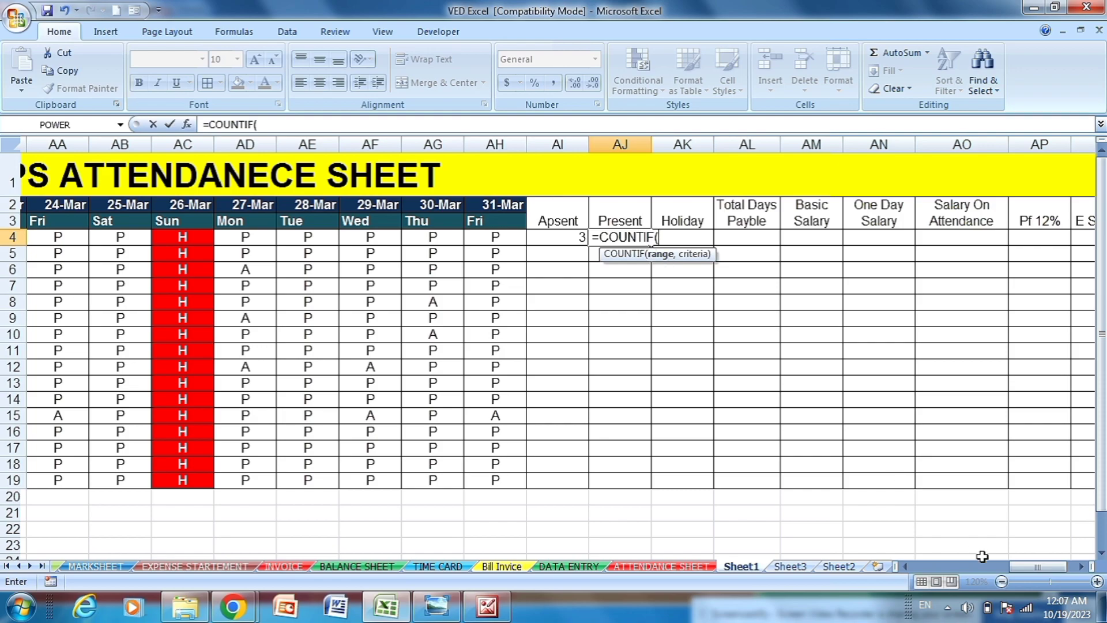
pyautogui.moveTo(1038, 566)
pyautogui.mouseDown()
pyautogui.moveTo(932, 568)
pyautogui.moveTo(1025, 568)
pyautogui.mouseUp()
pyautogui.click(259, 238)
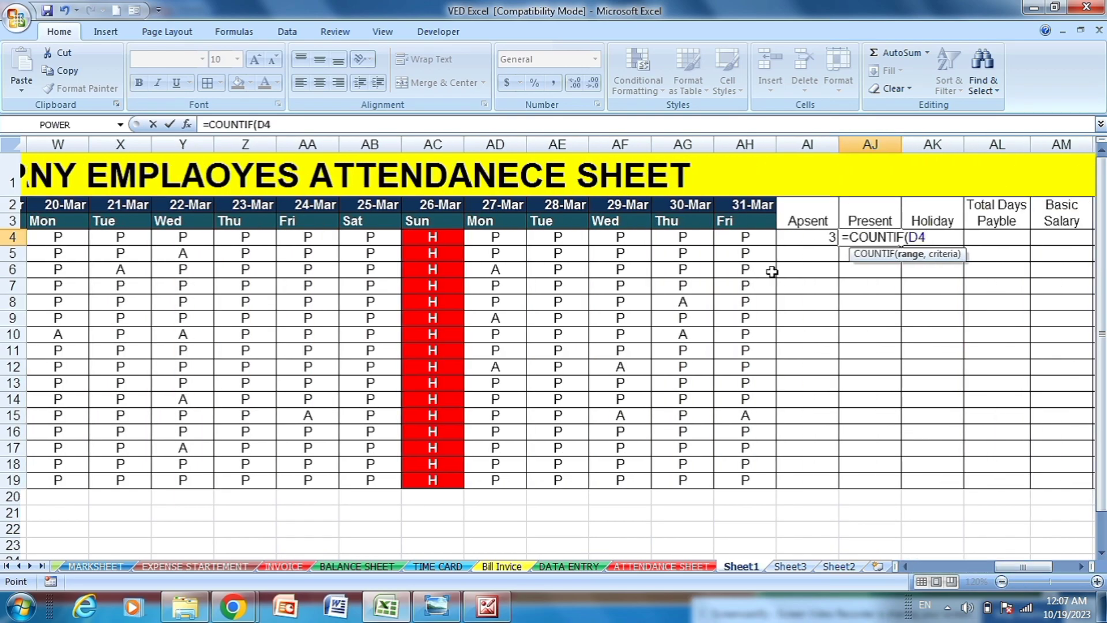
pyautogui.keyDown('shift'); pyautogui.click(757, 239); pyautogui.keyUp('shift')
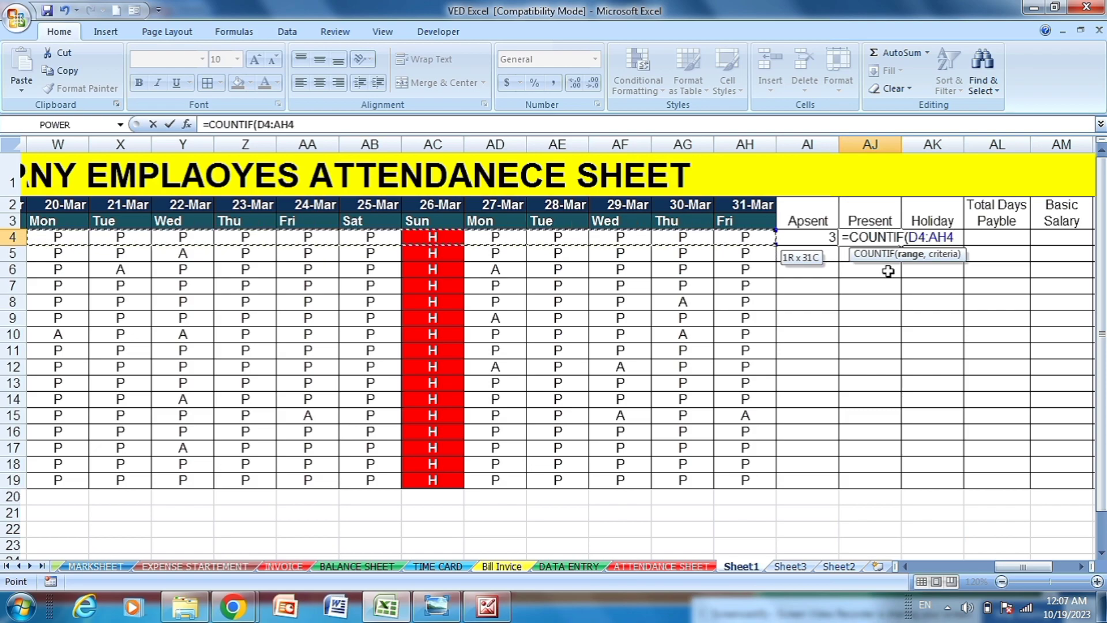
pyautogui.write(',"')
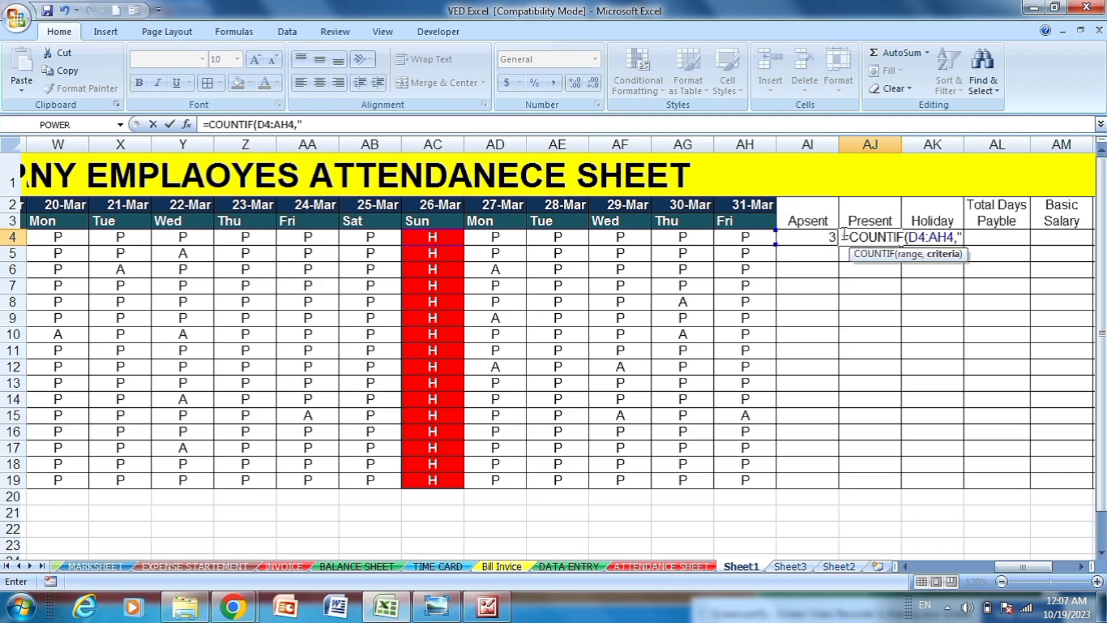
pyautogui.write('P")')
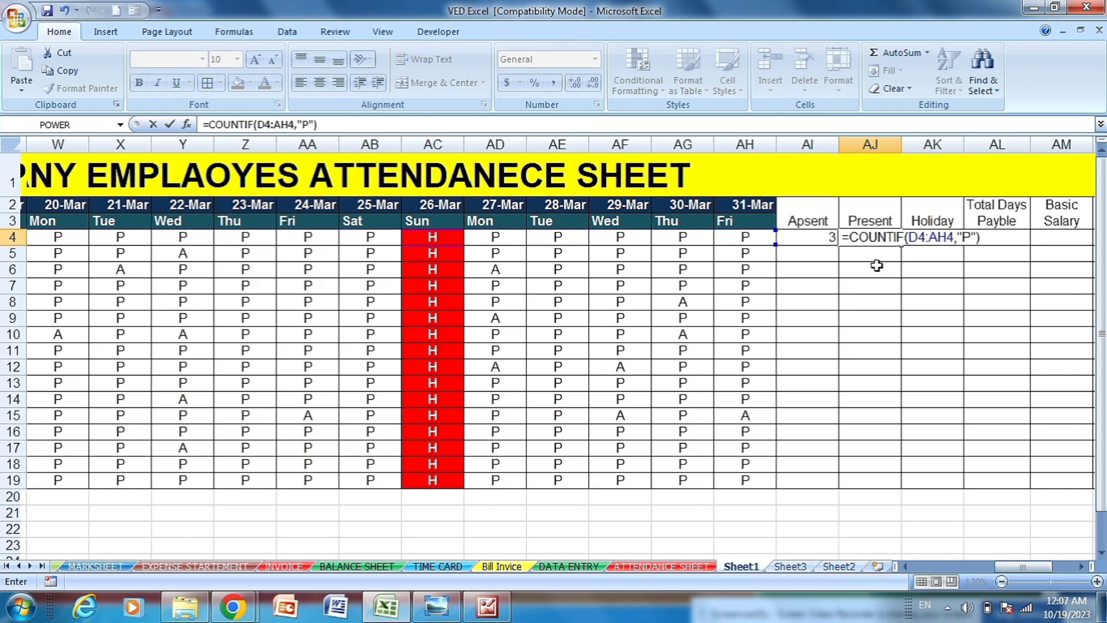
pyautogui.press('Return')
# Count the Manager's holidays in the Holiday cell AK4 with the formula =COUNTIF(D4:AH4,"H")
pyautogui.click(932, 235)
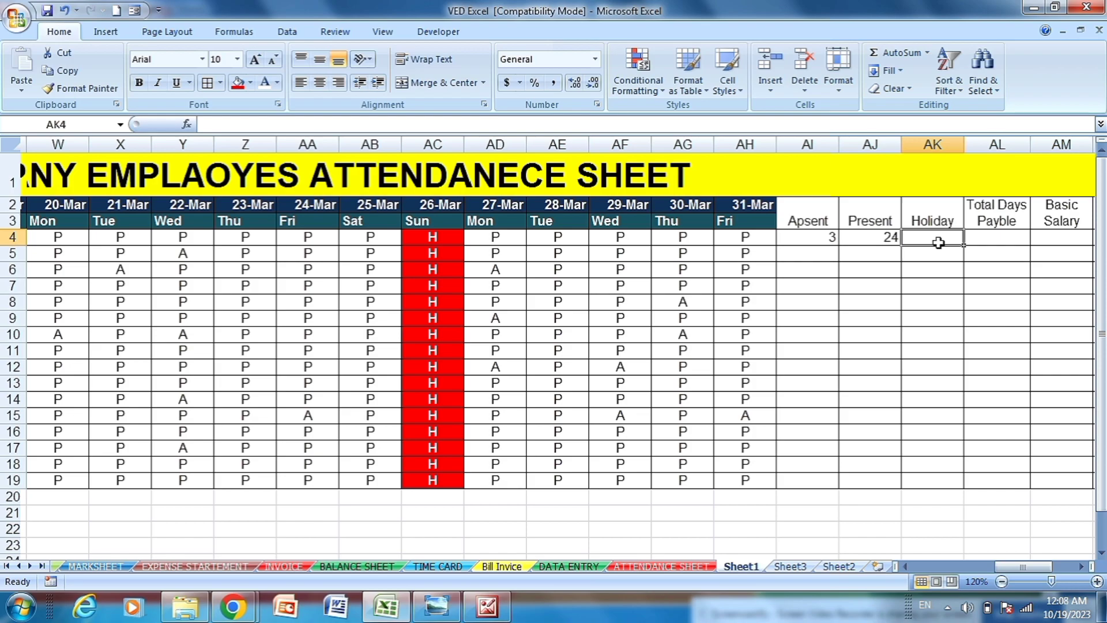
pyautogui.write('=')
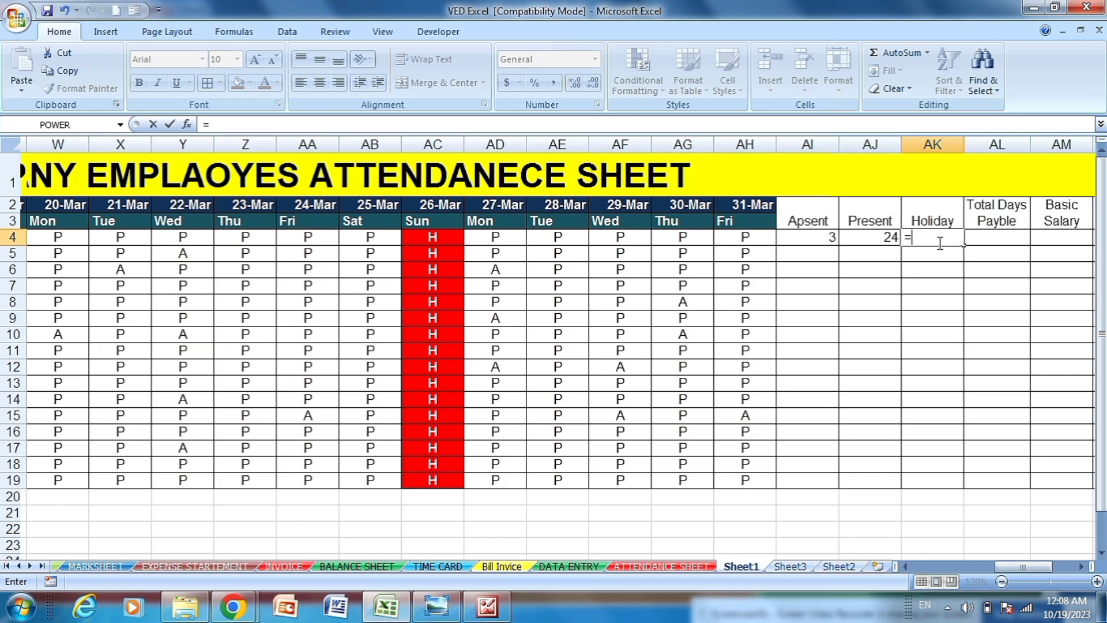
pyautogui.write('COUN')
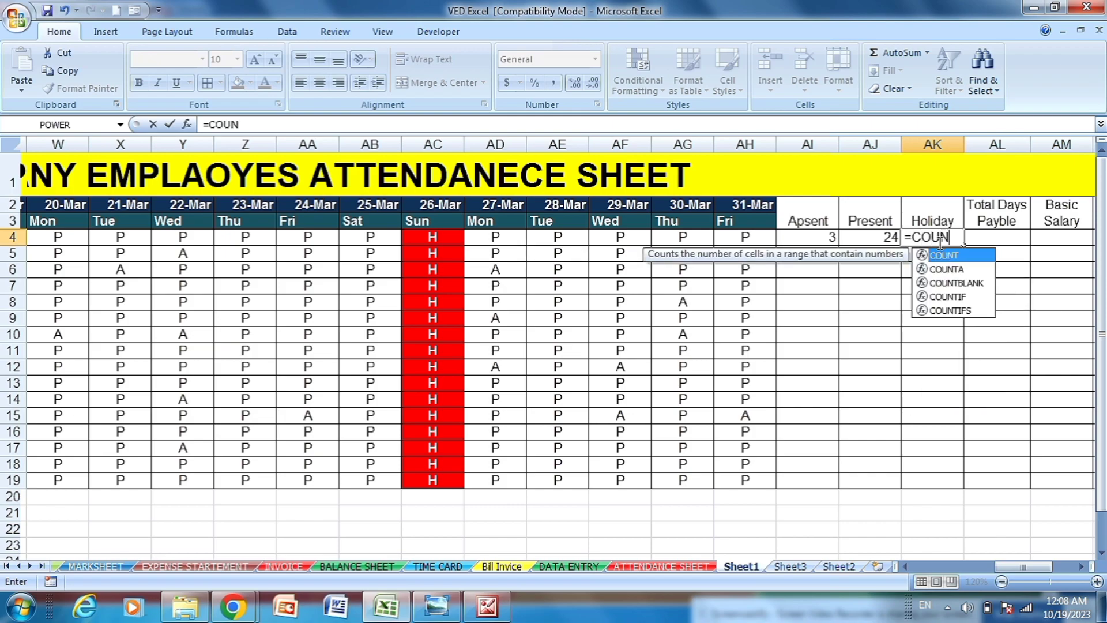
pyautogui.write('TIF')
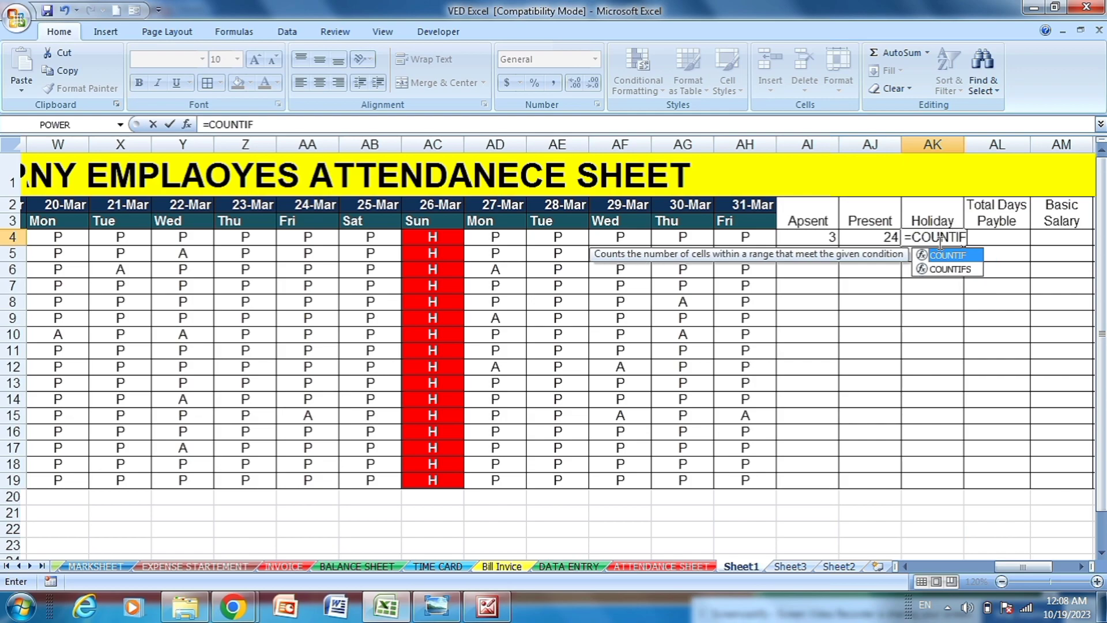
pyautogui.write('(')
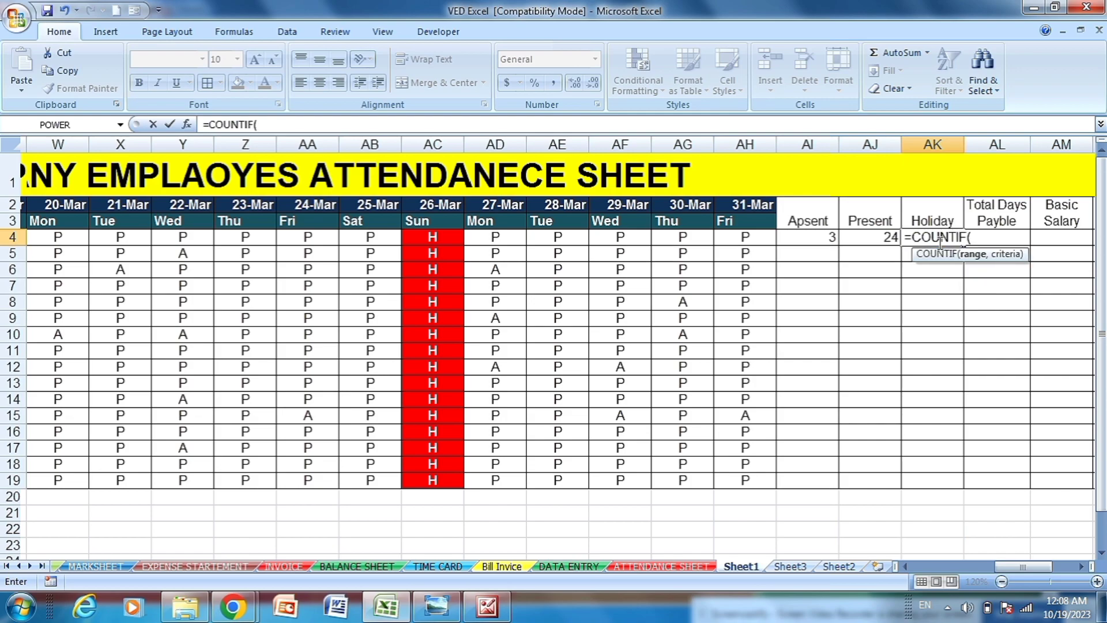
pyautogui.moveTo(1022, 567)
pyautogui.mouseDown()
pyautogui.moveTo(933, 566)
pyautogui.moveTo(1004, 565)
pyautogui.mouseUp()
pyautogui.click(268, 238)
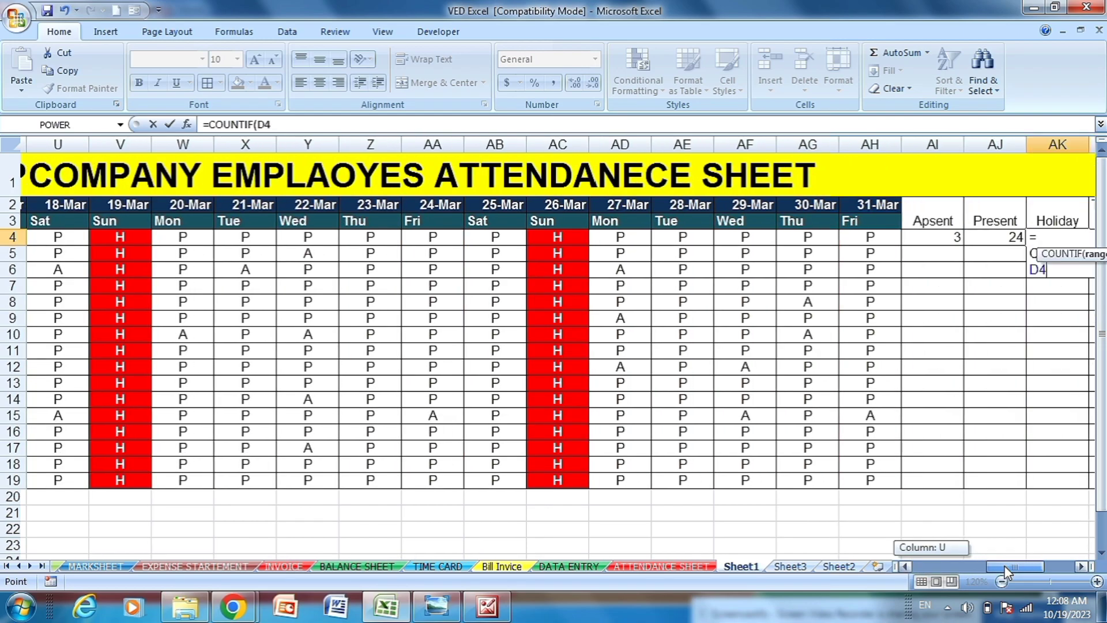
pyautogui.keyDown('shift'); pyautogui.click(868, 237); pyautogui.keyUp('shift')
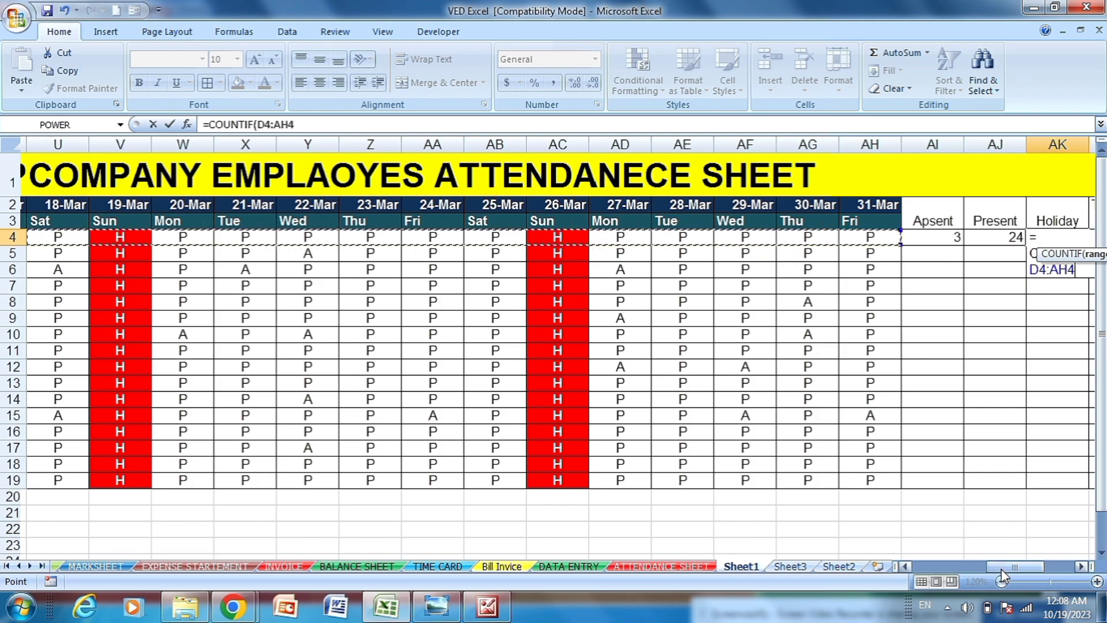
pyautogui.moveTo(1002, 574); pyautogui.dragTo(1012, 568)
pyautogui.write(',')
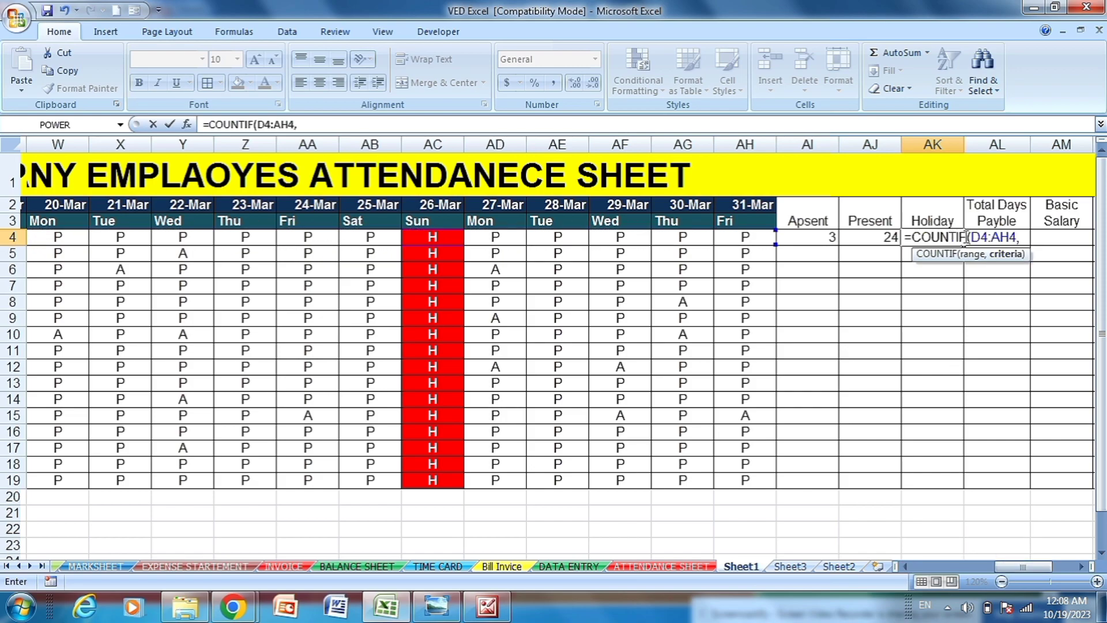
pyautogui.write('"H")')
pyautogui.press('Return')
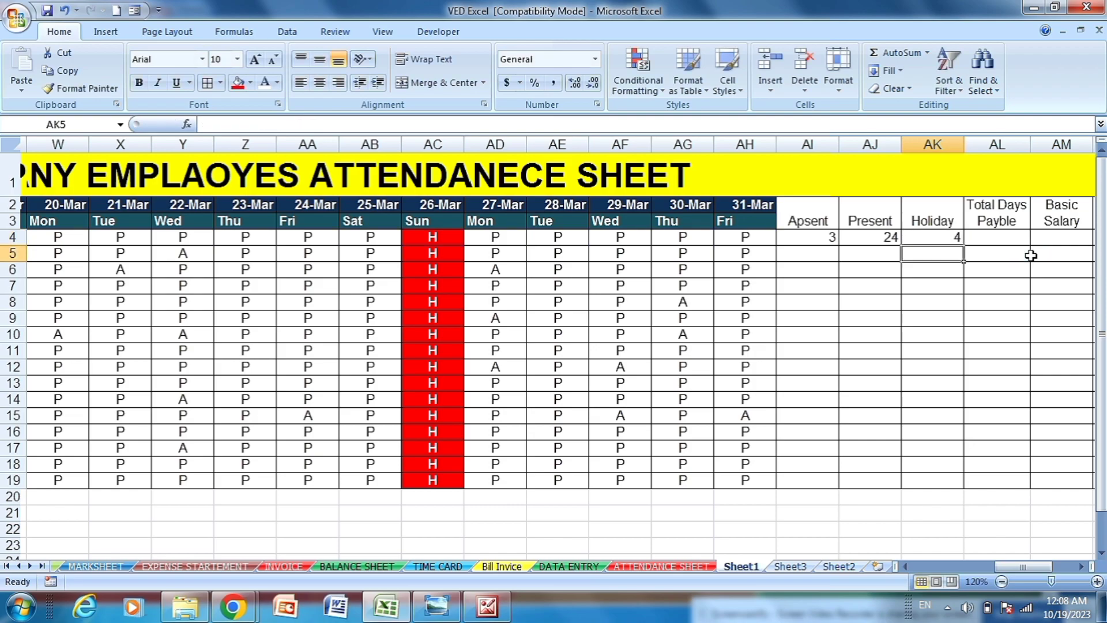
# Add the present days and holidays in the Total Days Payble cell AL4 with the formula =AJ4+AK4
pyautogui.click(928, 236)
pyautogui.click(983, 242)
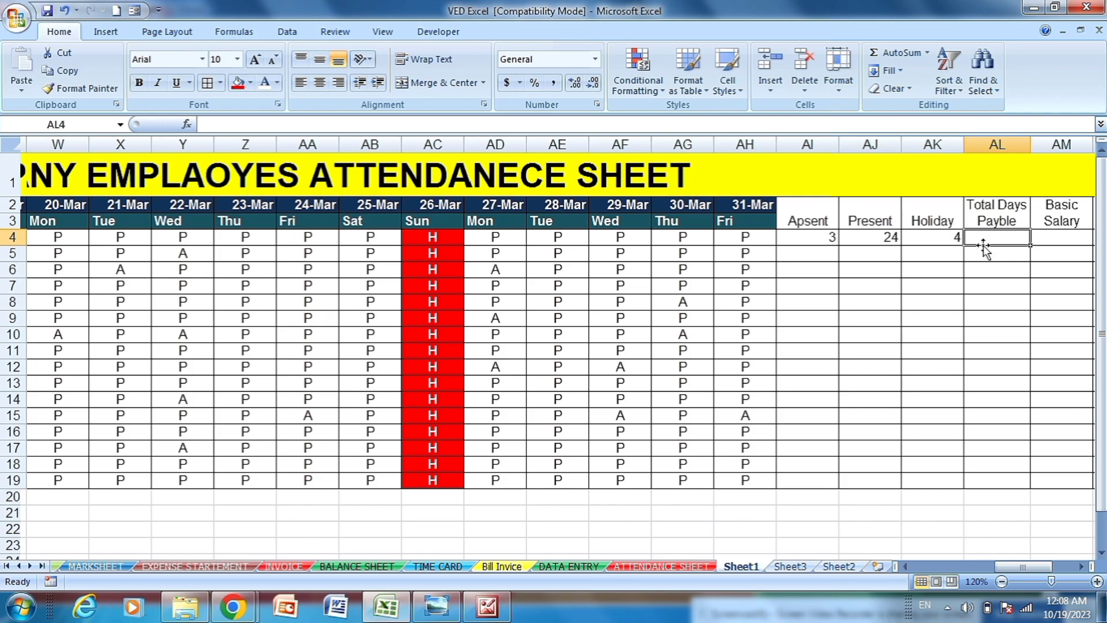
pyautogui.click(803, 239)
pyautogui.click(890, 241)
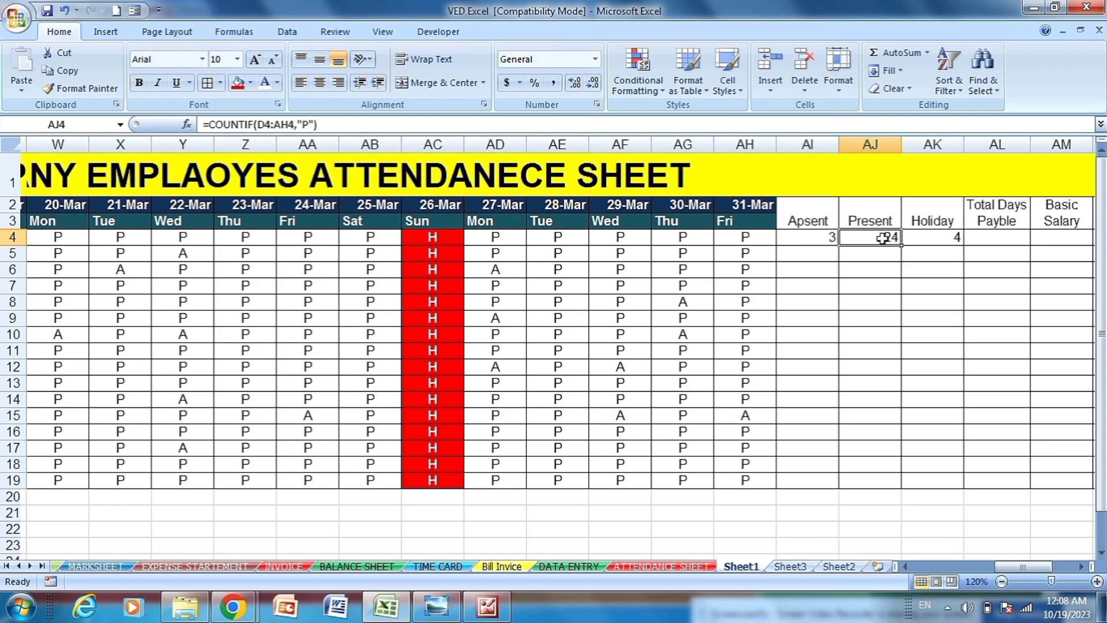
pyautogui.click(934, 241)
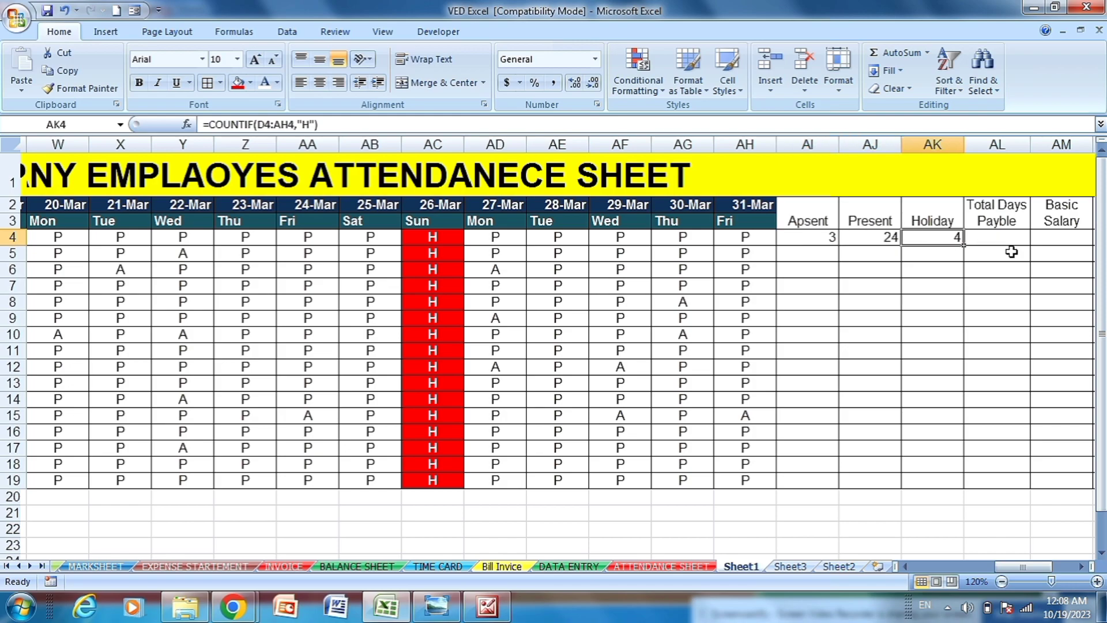
pyautogui.moveTo(1031, 573); pyautogui.dragTo(1037, 569)
pyautogui.click(888, 241)
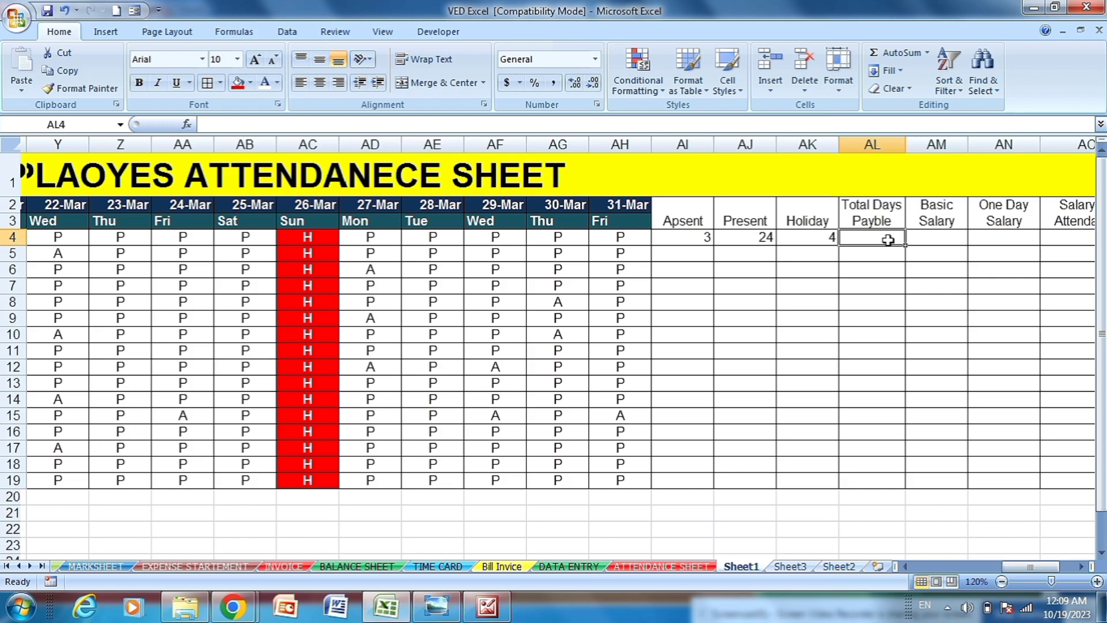
pyautogui.write('=')
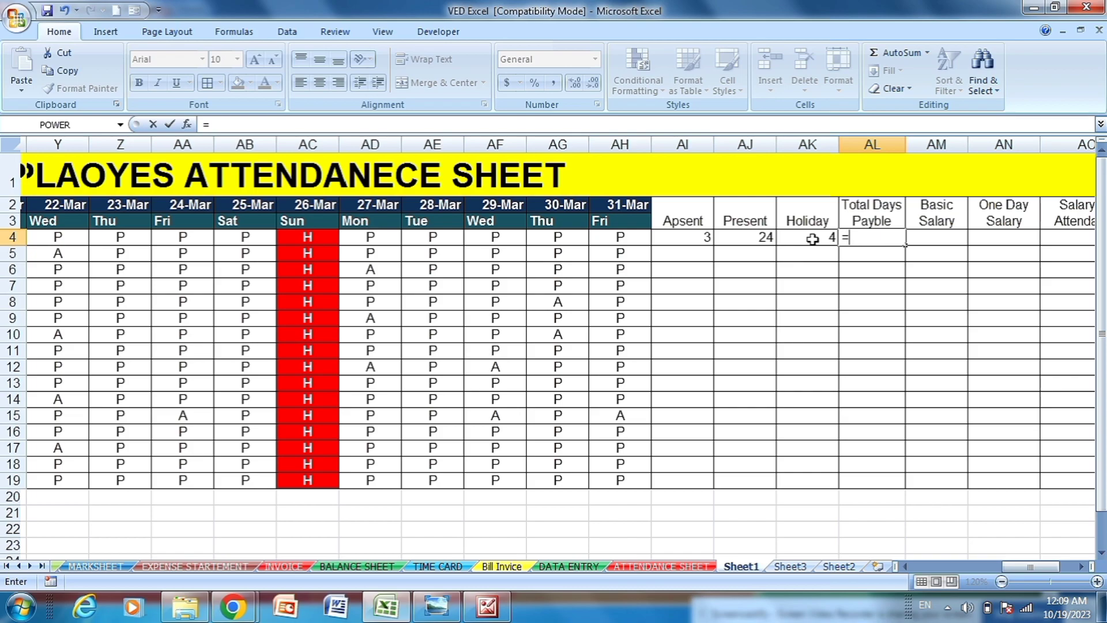
pyautogui.click(760, 237)
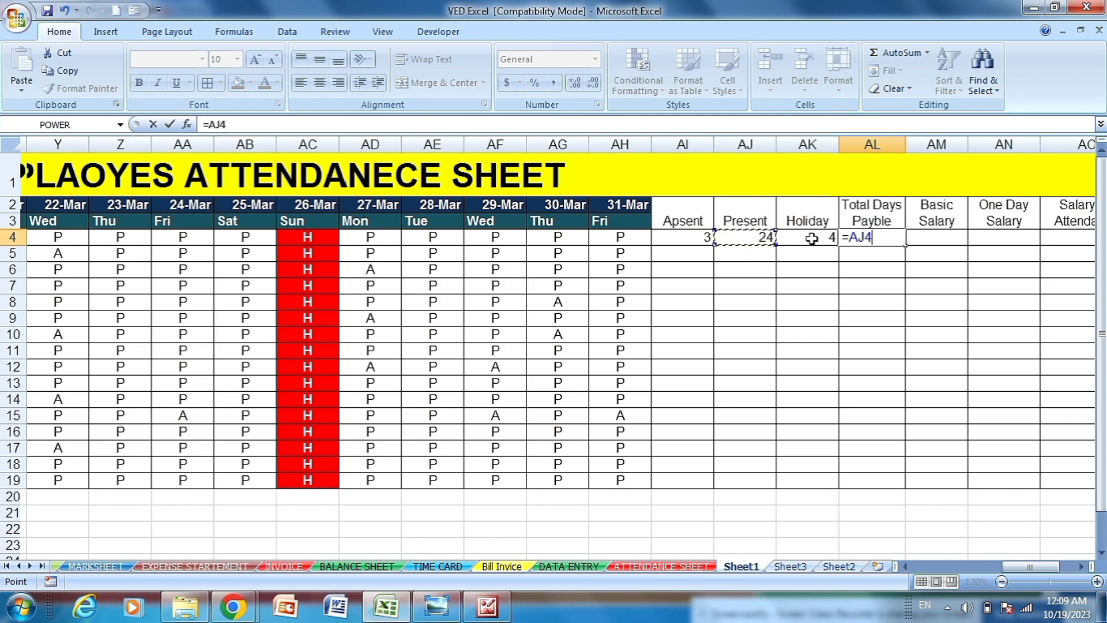
pyautogui.write('+')
pyautogui.click(812, 239)
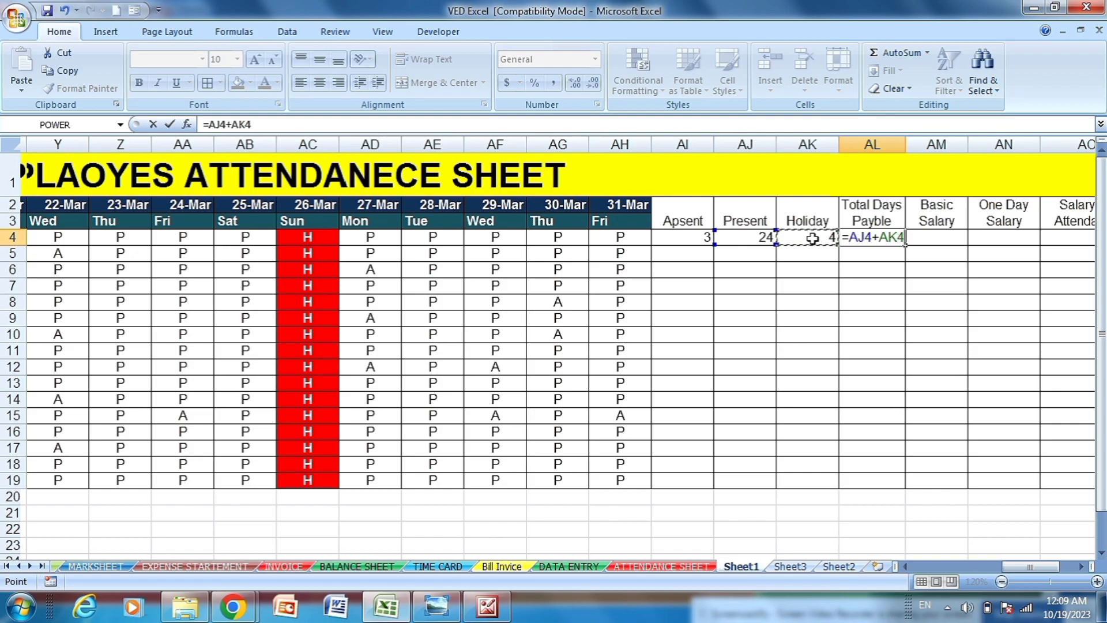
pyautogui.press('Return')
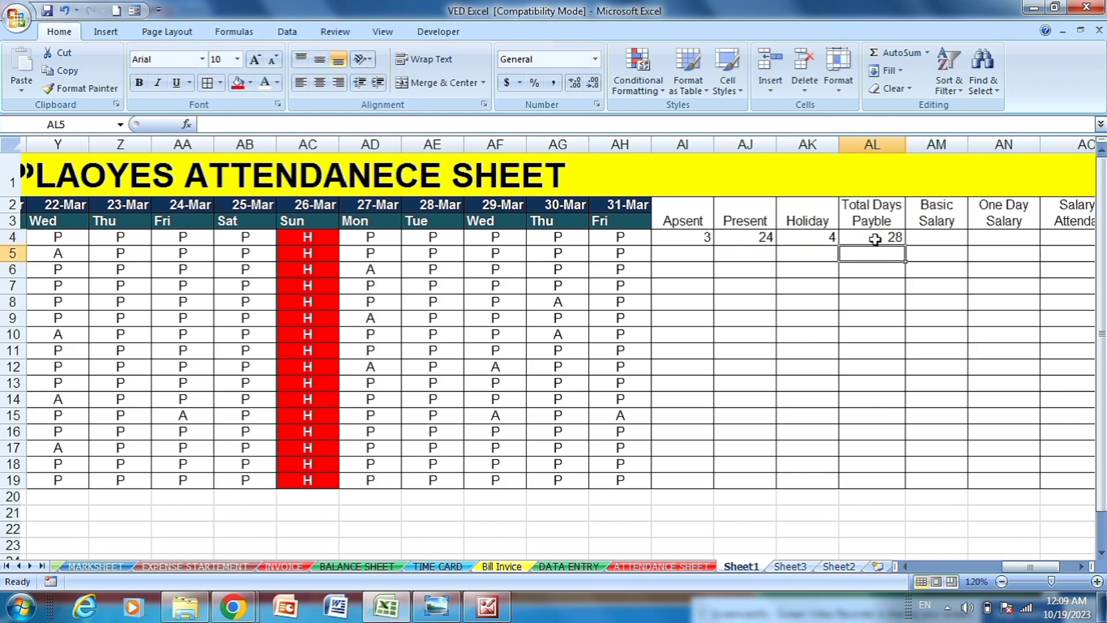
# Enter 40000 as the Manager's basic salary in cell AM4
pyautogui.click(923, 242)
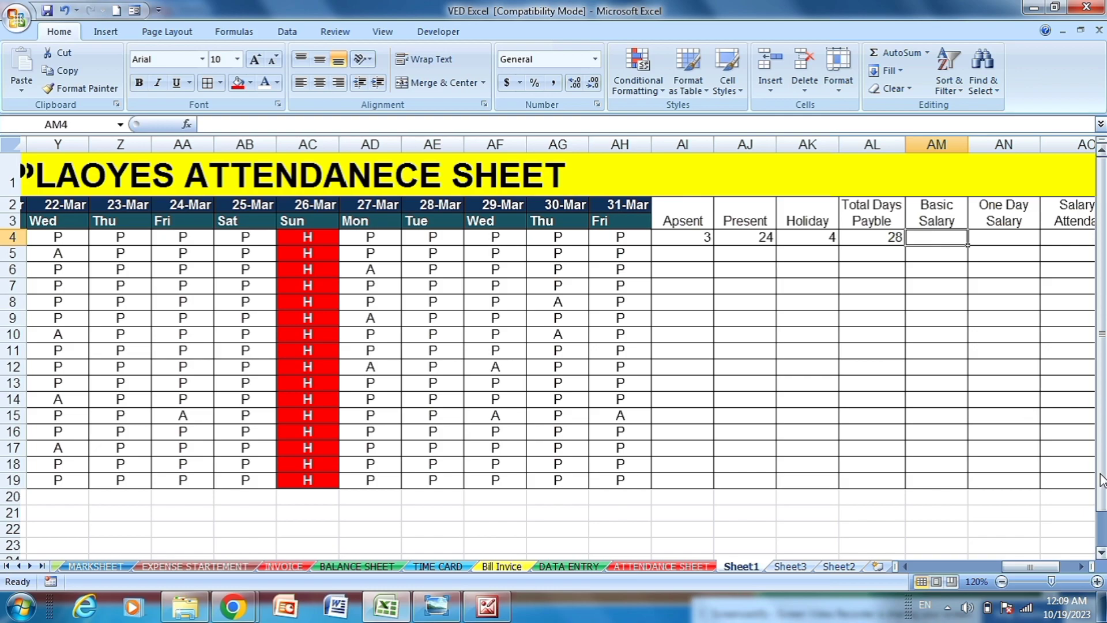
pyautogui.moveTo(1045, 567); pyautogui.dragTo(1056, 568)
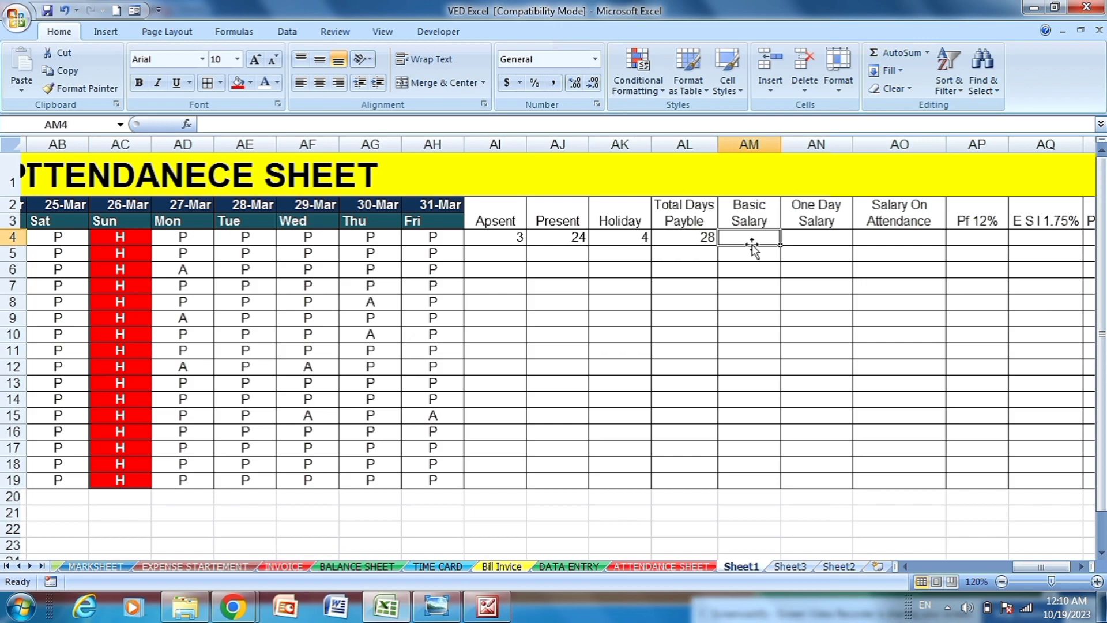
pyautogui.write('40000')
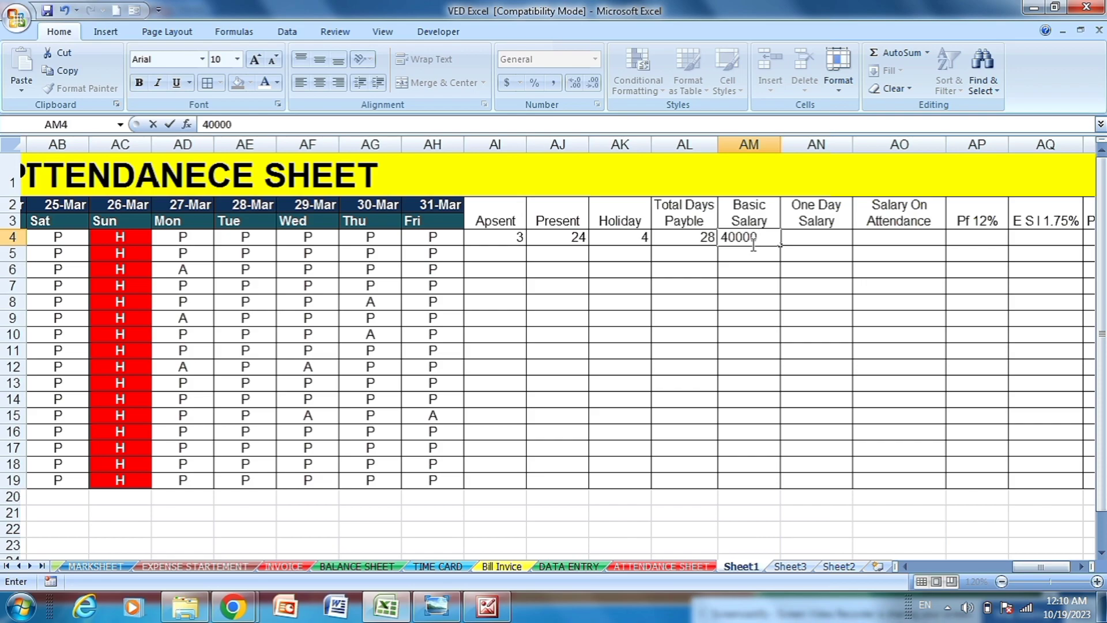
pyautogui.click(772, 264)
pyautogui.click(763, 238)
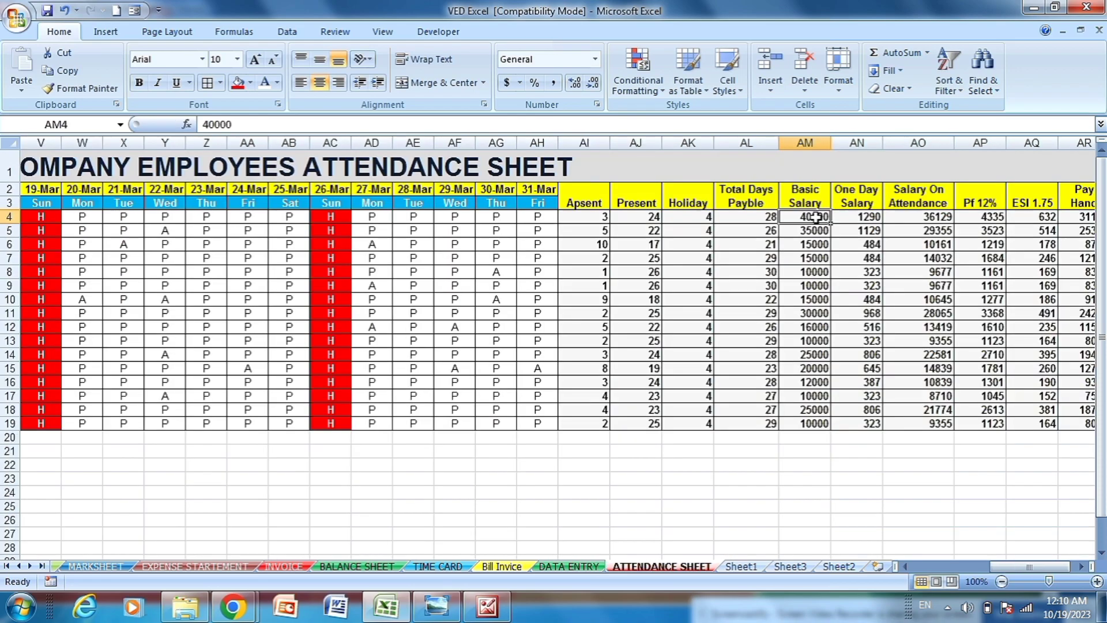
# Copy the basic salaries AM4:AM19 from ATTENDANCE SHEET into the Basic Salary cells AM4:AM19 of Sheet1
pyautogui.moveTo(816, 217); pyautogui.dragTo(832, 427)
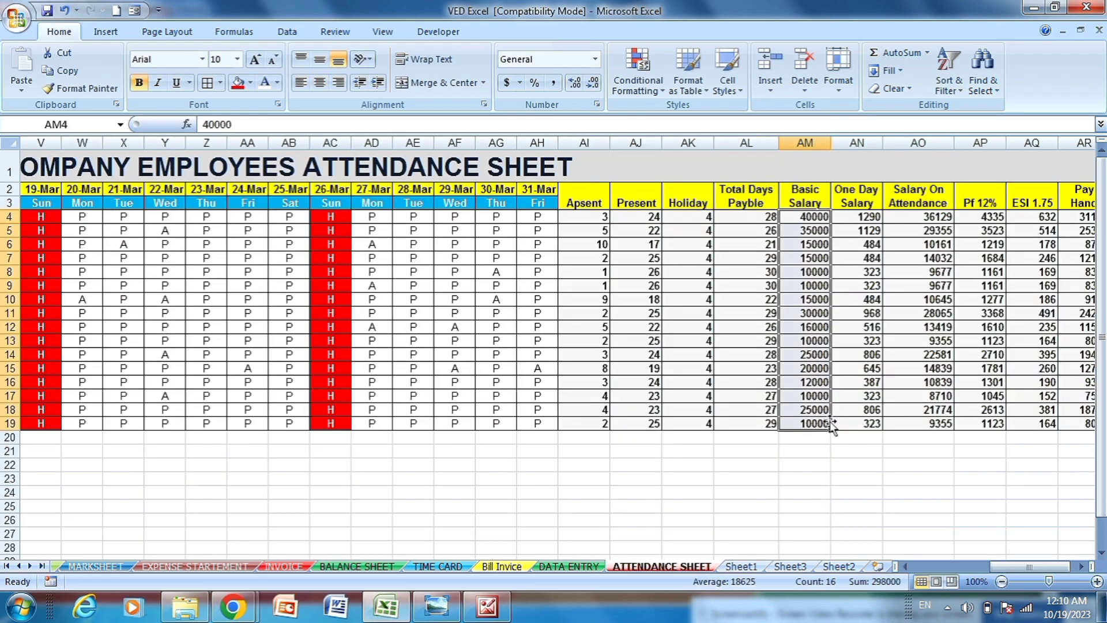
pyautogui.hotkey('ctrl', 'c')
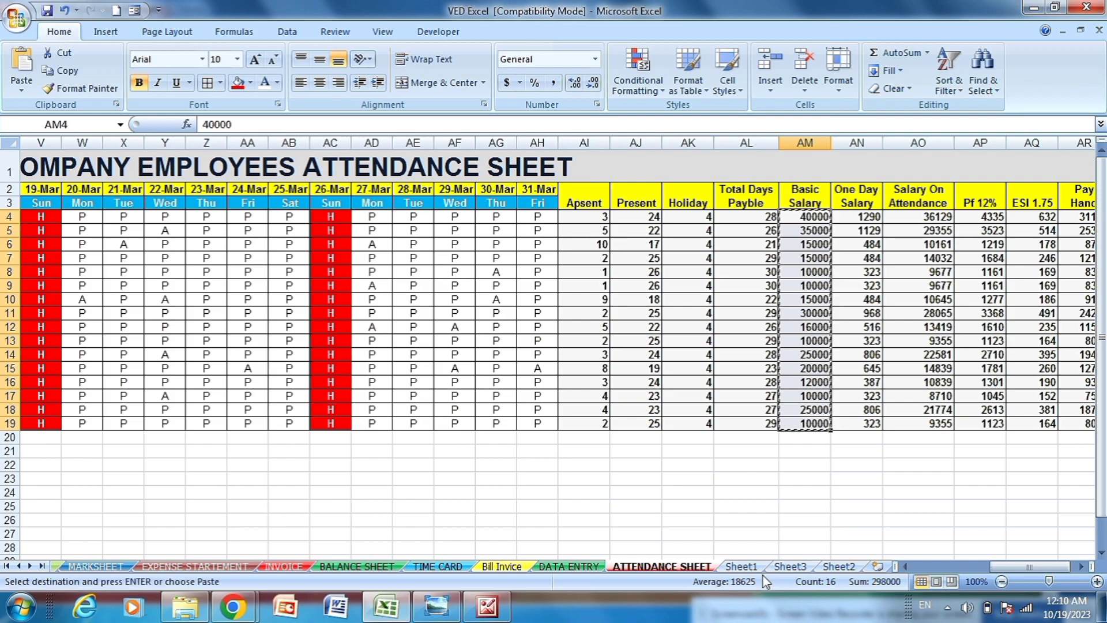
pyautogui.click(741, 567)
pyautogui.moveTo(752, 241); pyautogui.dragTo(763, 478)
pyautogui.hotkey('ctrl', 'v')
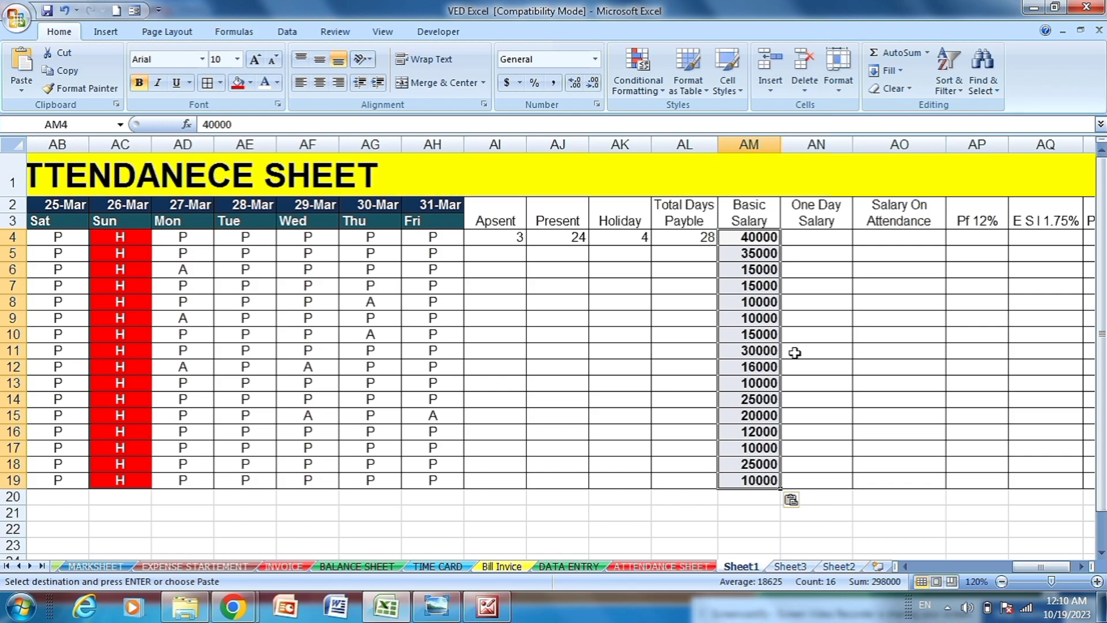
pyautogui.click(824, 314)
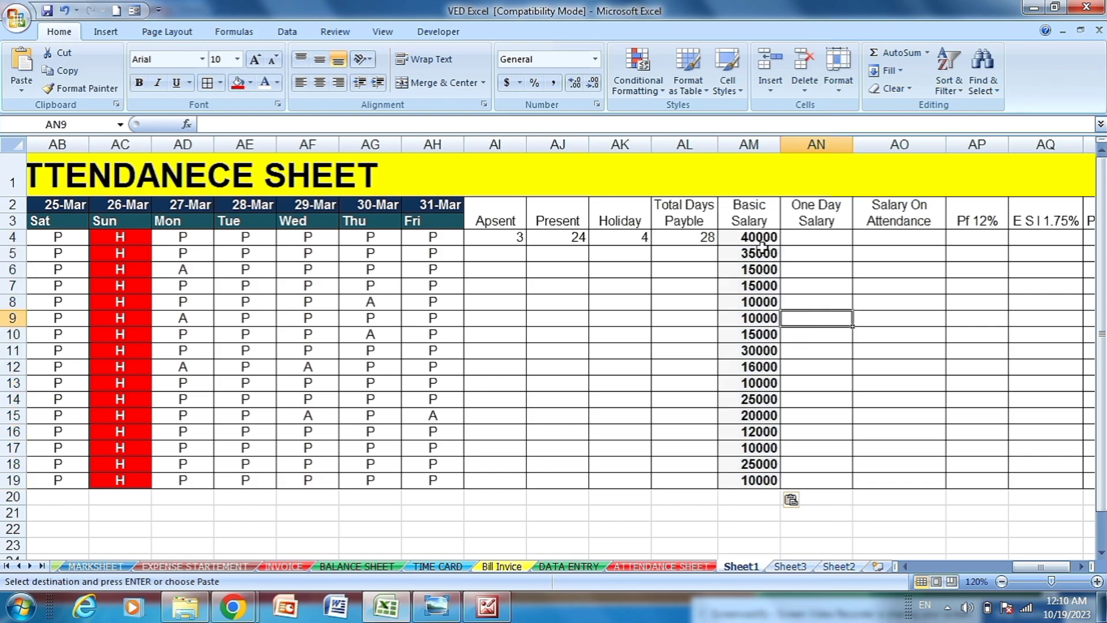
# Calculate the Manager's One Day Salary in cell AN4 with the formula =AM4/31
pyautogui.click(802, 239)
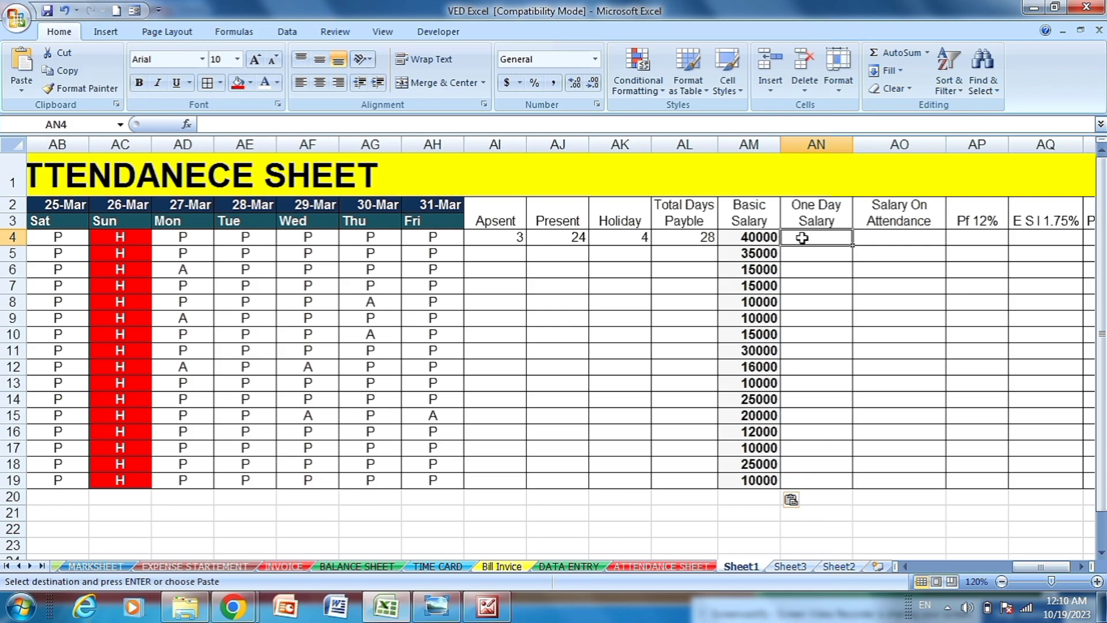
pyautogui.write('=')
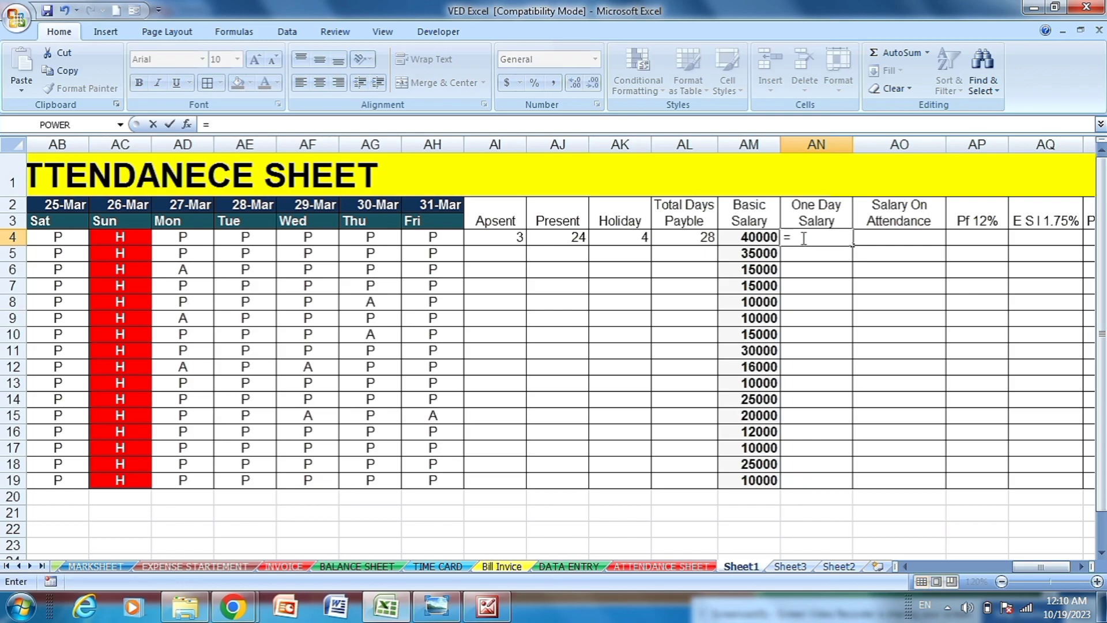
pyautogui.click(760, 241)
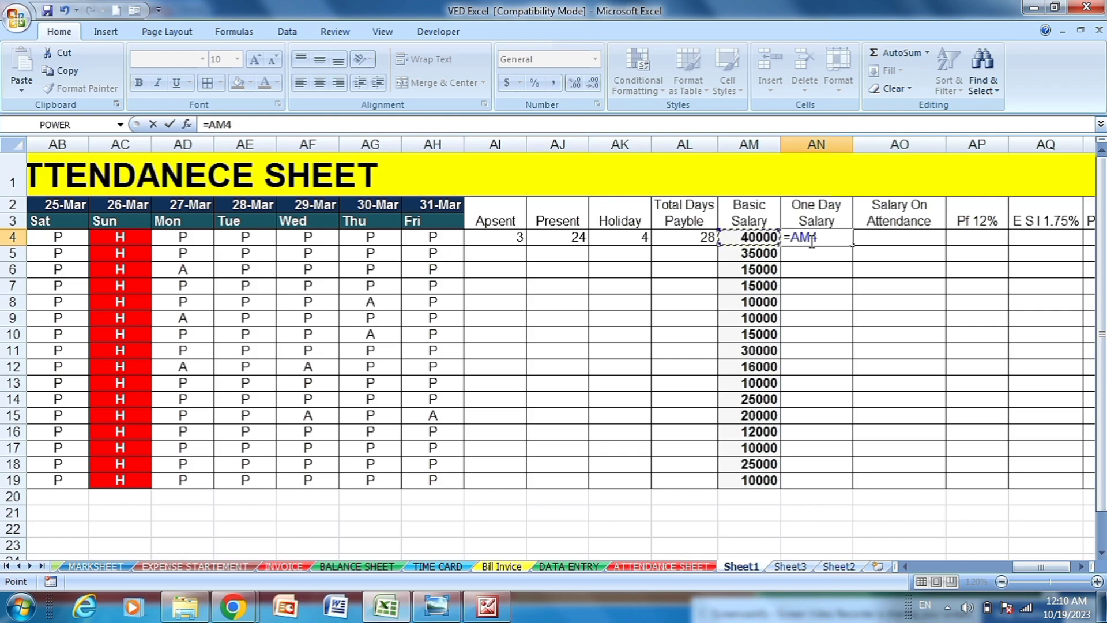
pyautogui.write('/31')
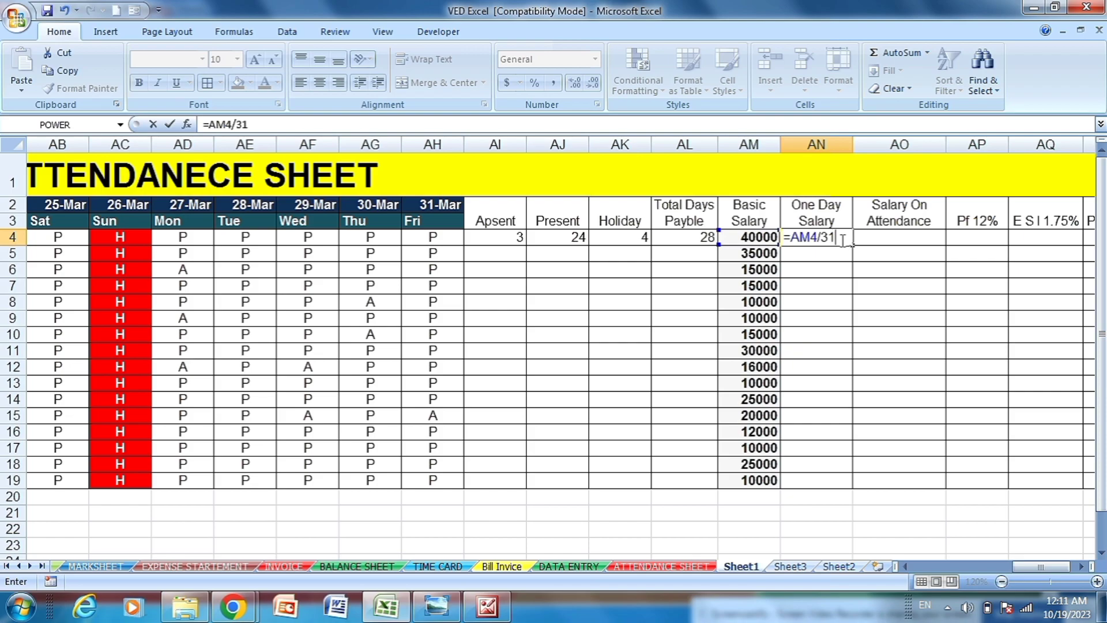
pyautogui.hotkey('ctrl', 'Return')
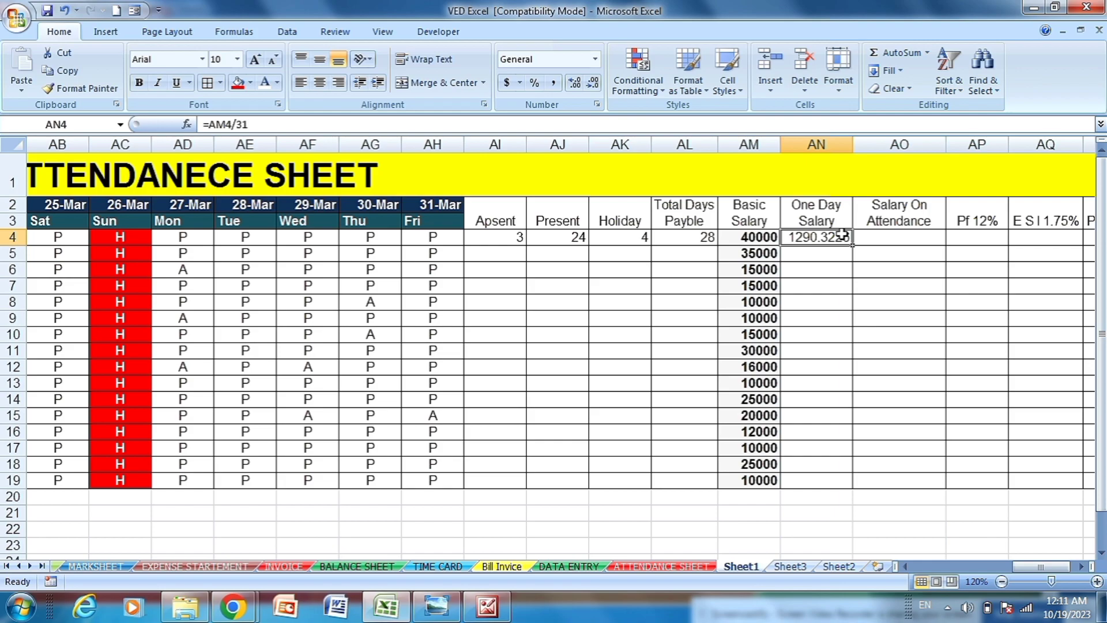
# Format the One Day Salary in AN4 with no decimal places and fill its formula down to AN19
pyautogui.click(594, 82)
pyautogui.click(596, 82)
pyautogui.click(597, 82)
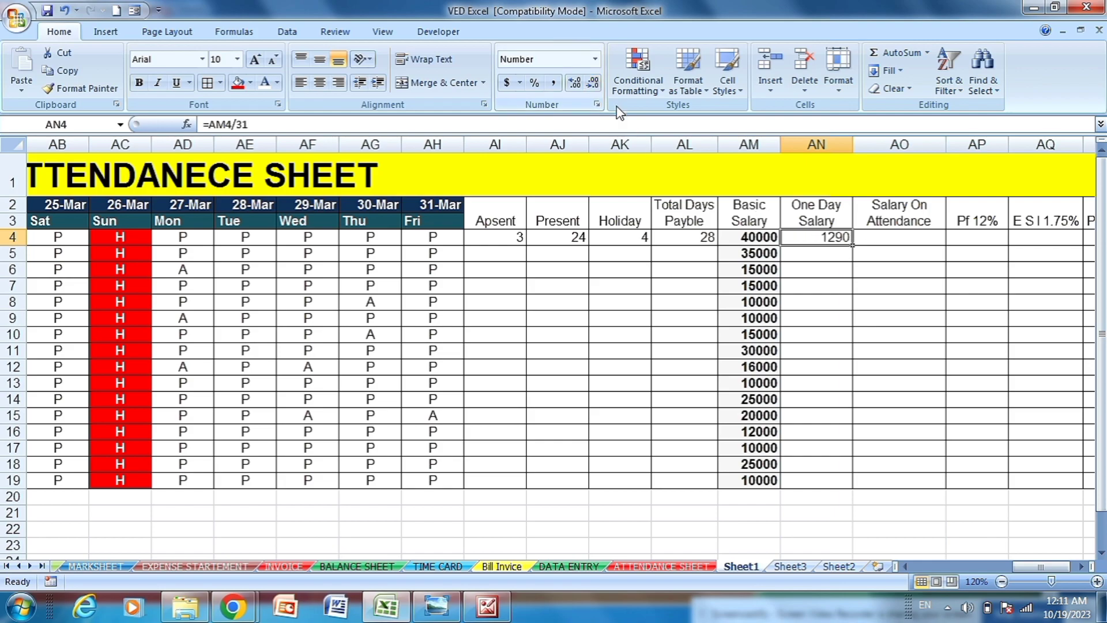
pyautogui.click(888, 241)
pyautogui.click(841, 238)
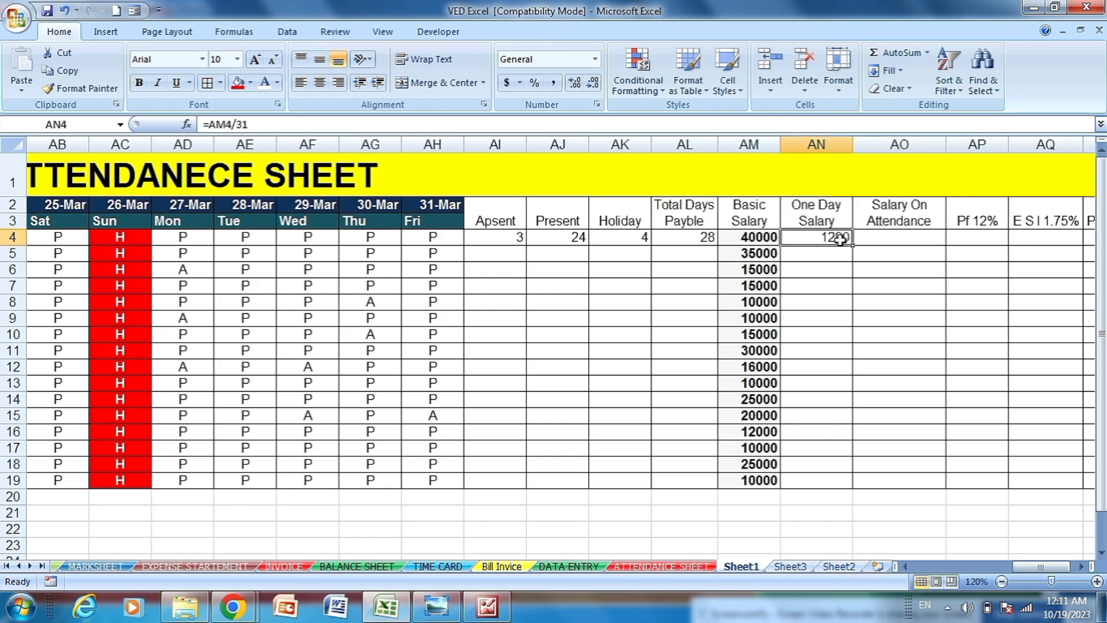
pyautogui.doubleClick(852, 245)
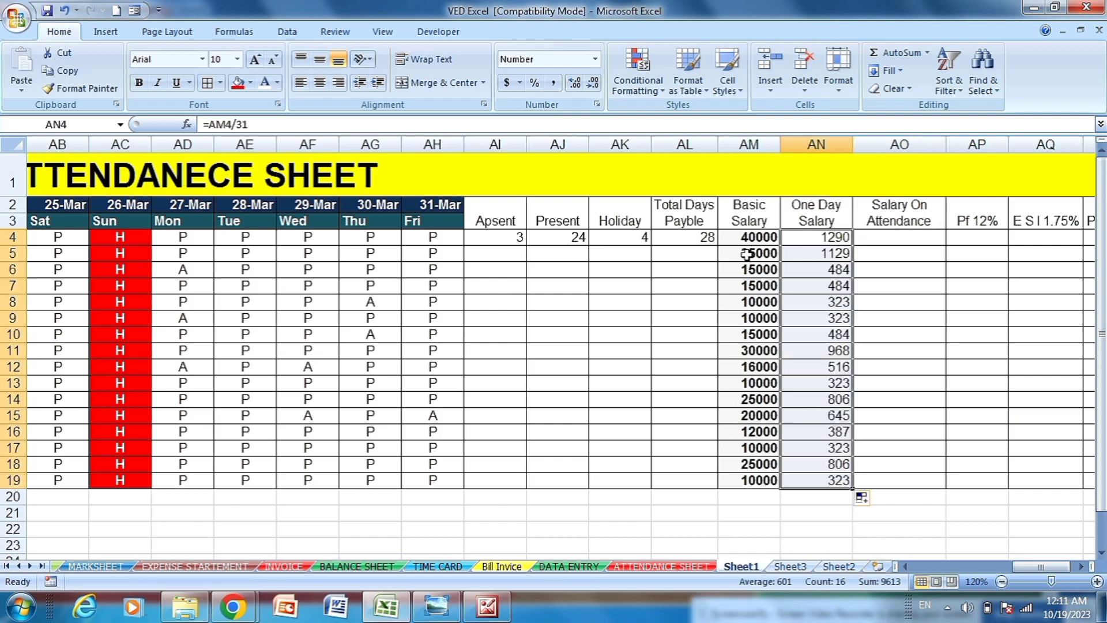
# Fill the Apsent formula in AI4 and the Present formula in AJ4 down to row 19
pyautogui.click(713, 239)
pyautogui.click(505, 238)
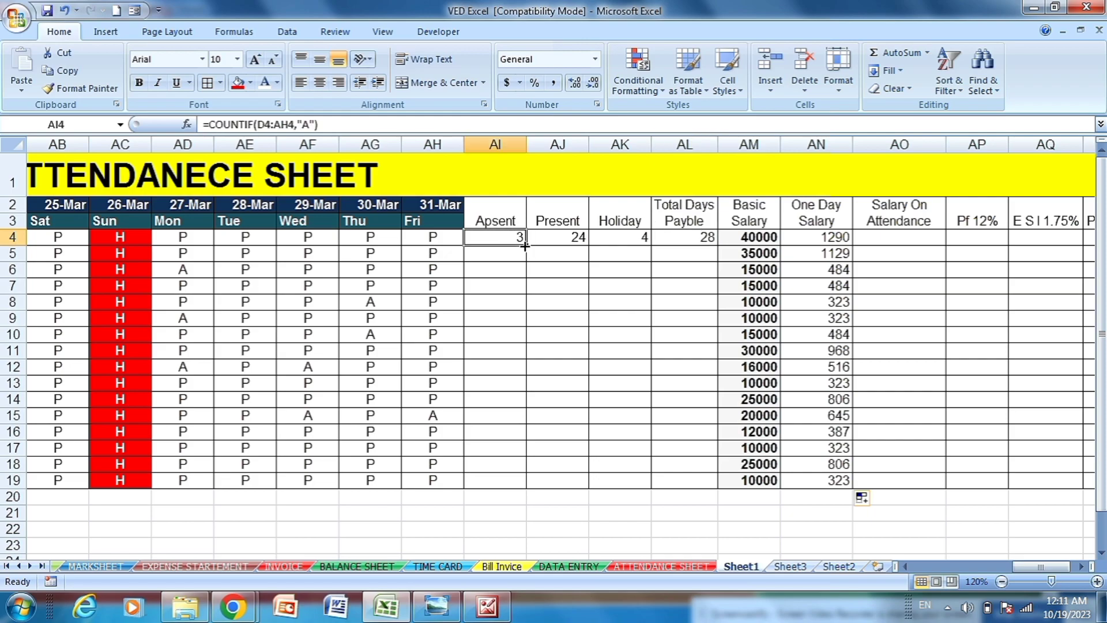
pyautogui.doubleClick(525, 247)
pyautogui.click(579, 238)
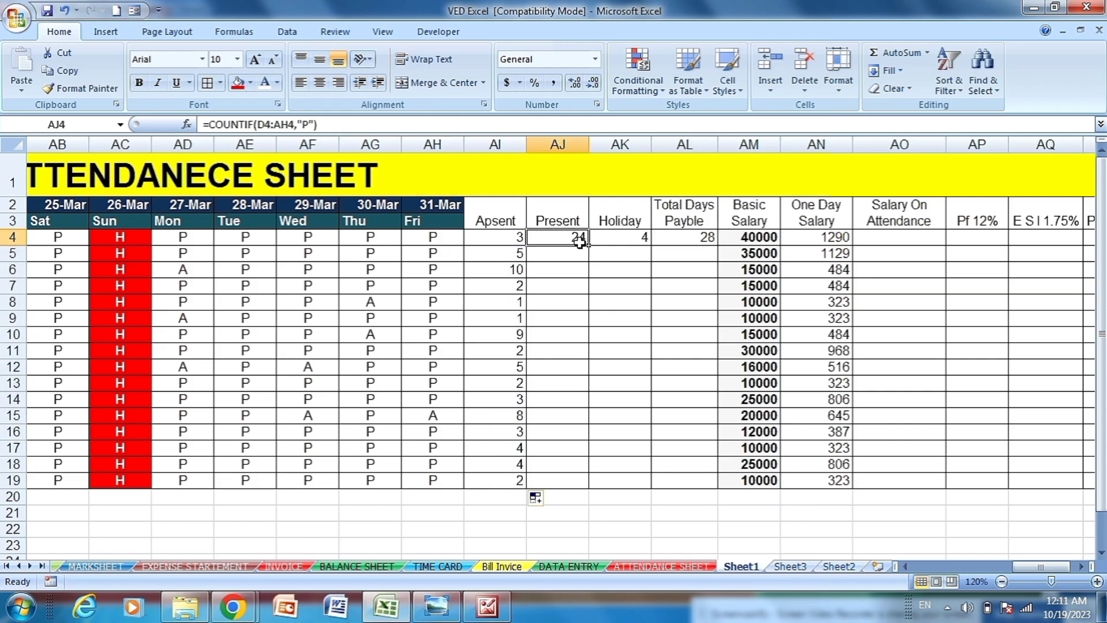
pyautogui.doubleClick(587, 245)
# Fill the Holiday formula in AK4 and the Total Days Payble formula in AL4 down to row 19
pyautogui.click(656, 239)
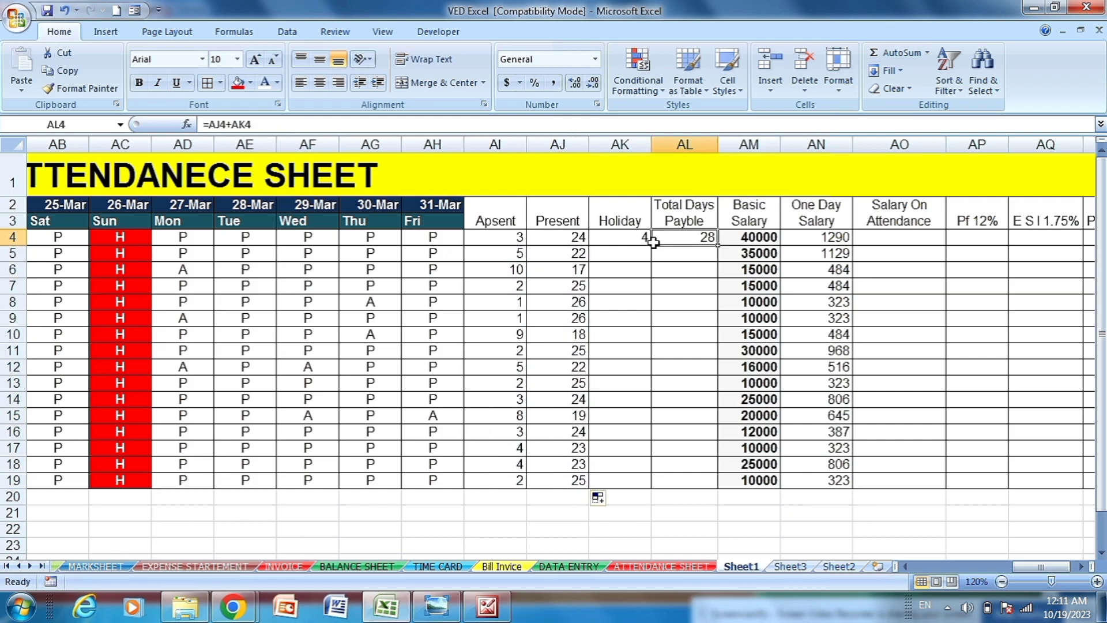
pyautogui.click(642, 240)
pyautogui.doubleClick(650, 245)
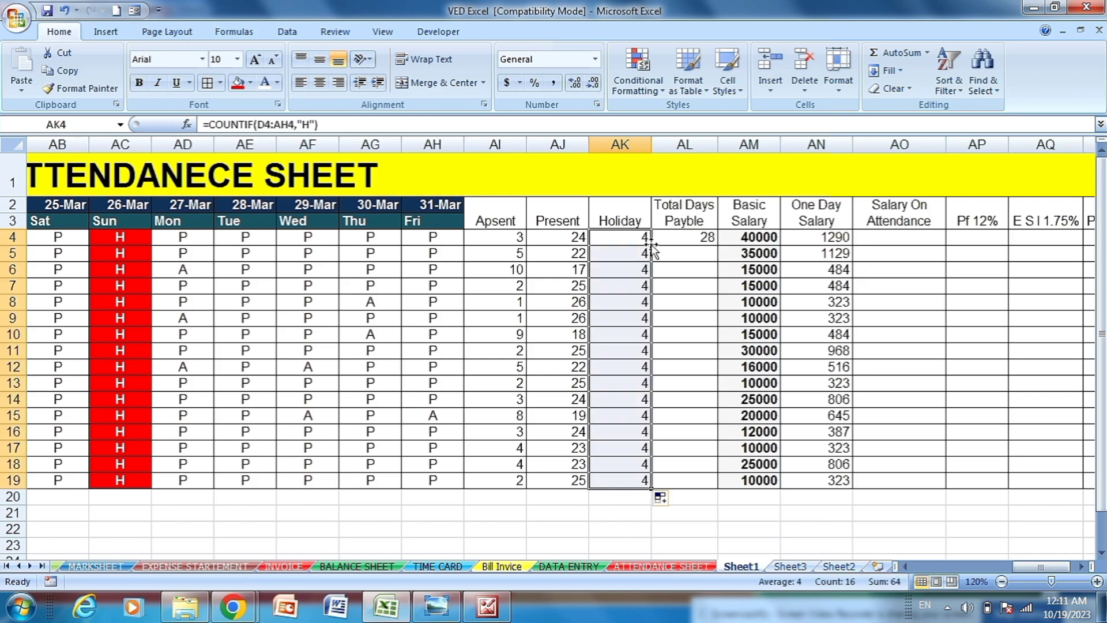
pyautogui.click(713, 237)
pyautogui.doubleClick(717, 245)
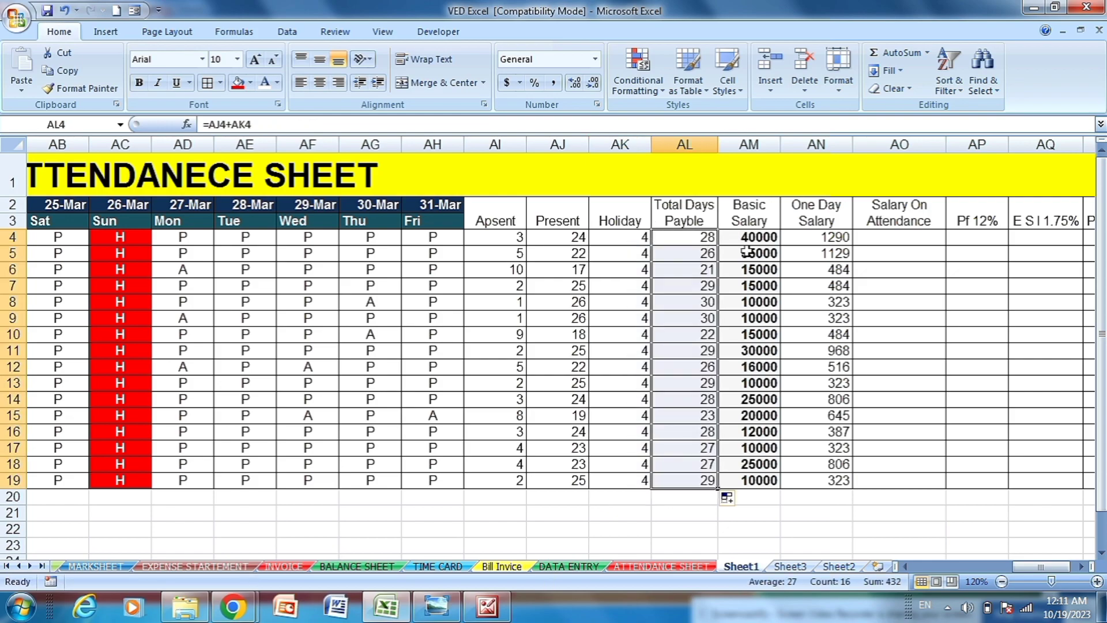
# Calculate the Manager's Salary On Attendance in cell AO4 with the formula =AN4*AL4
pyautogui.click(878, 238)
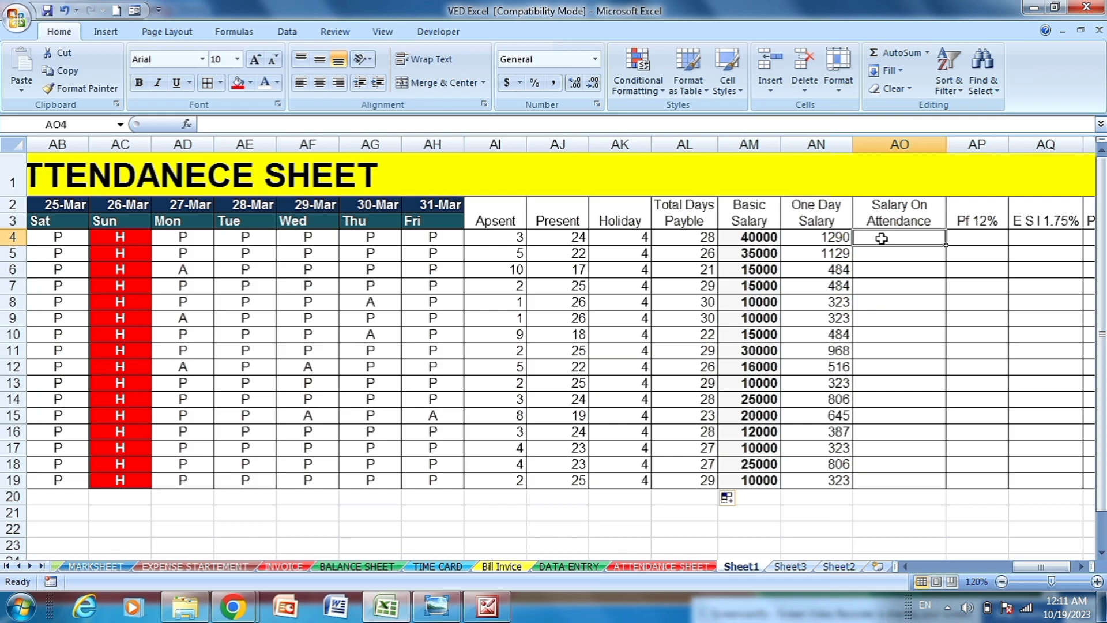
pyautogui.write('=')
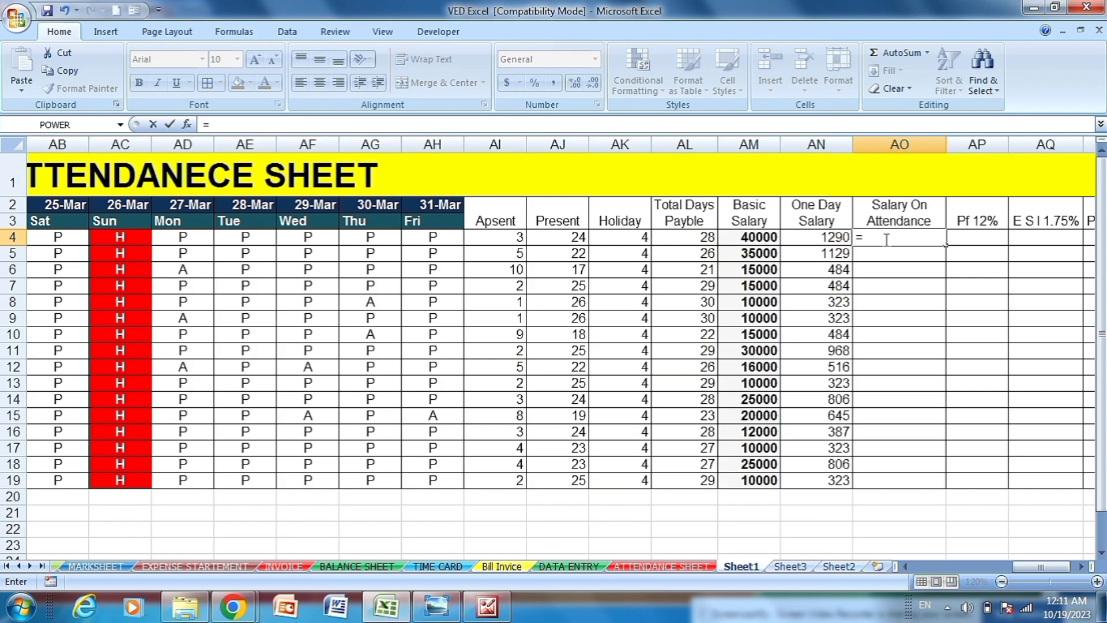
pyautogui.click(832, 240)
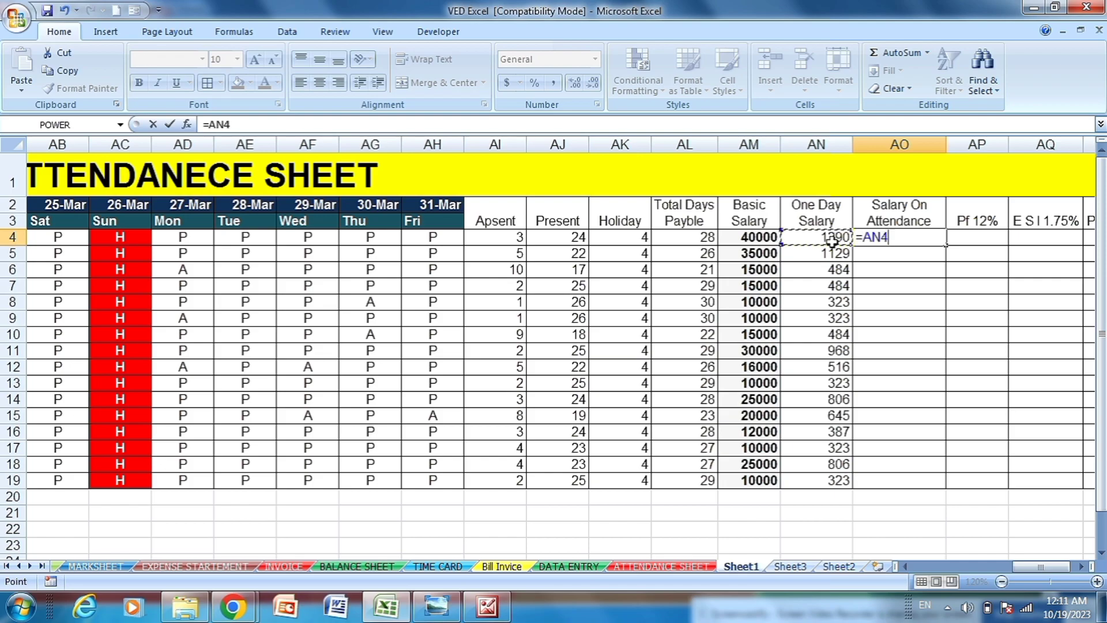
pyautogui.write('*')
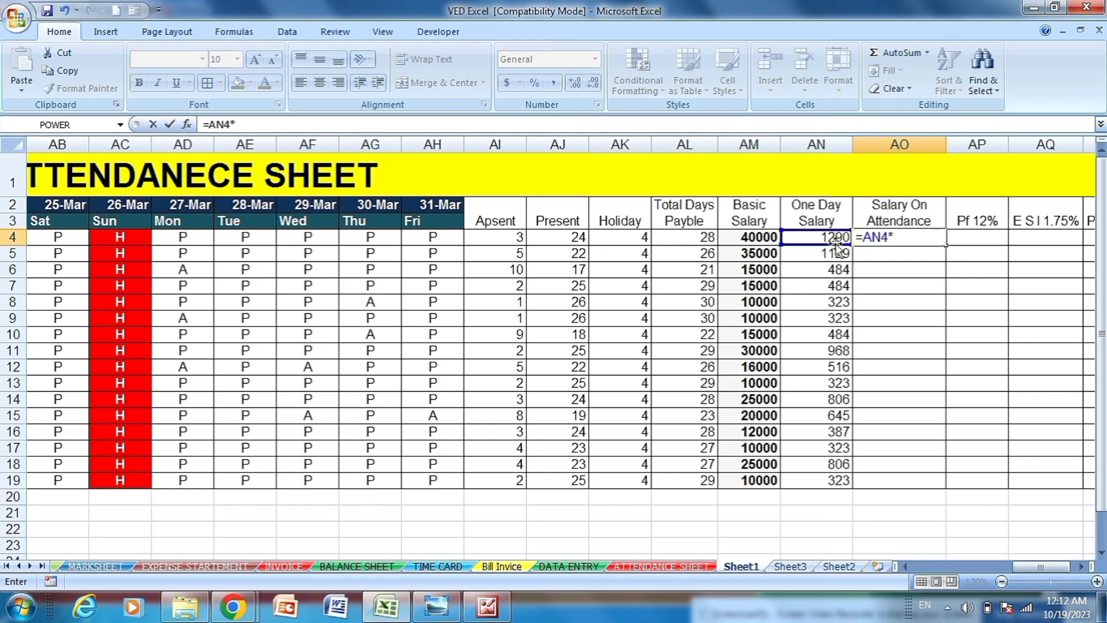
pyautogui.click(692, 239)
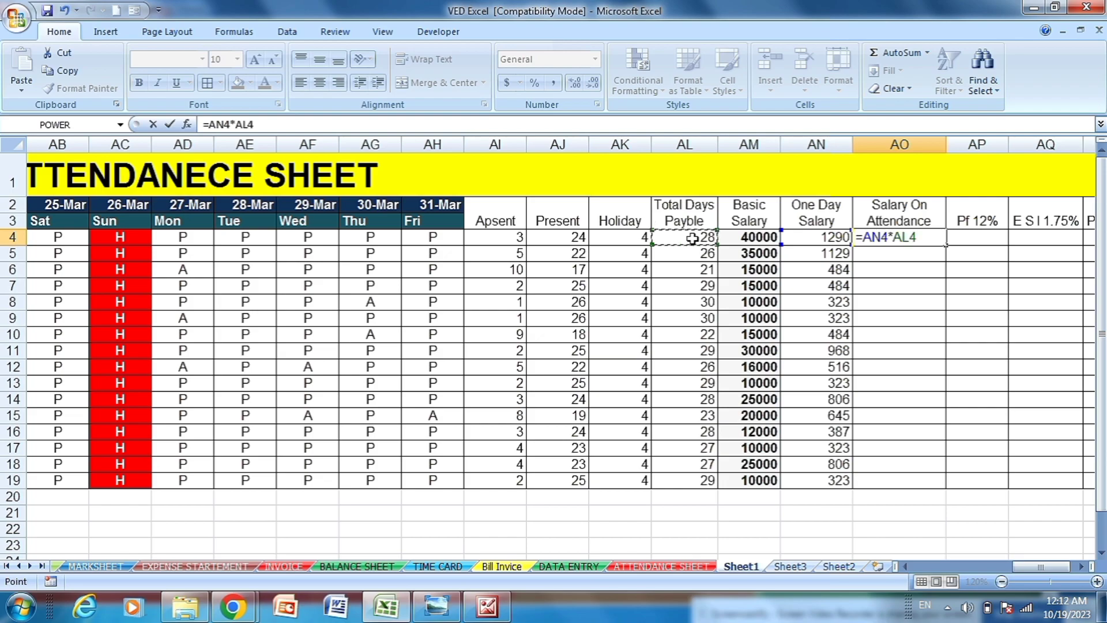
pyautogui.press('Return')
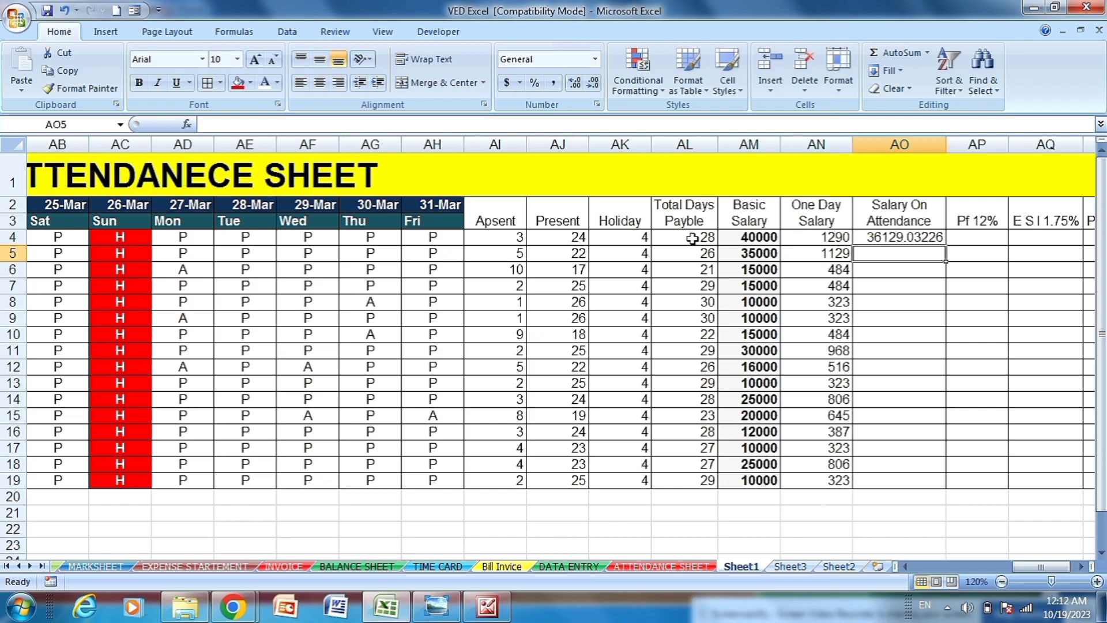
# Format the Salary On Attendance in AO4 with no decimal places and fill its formula down to AO19
pyautogui.click(924, 238)
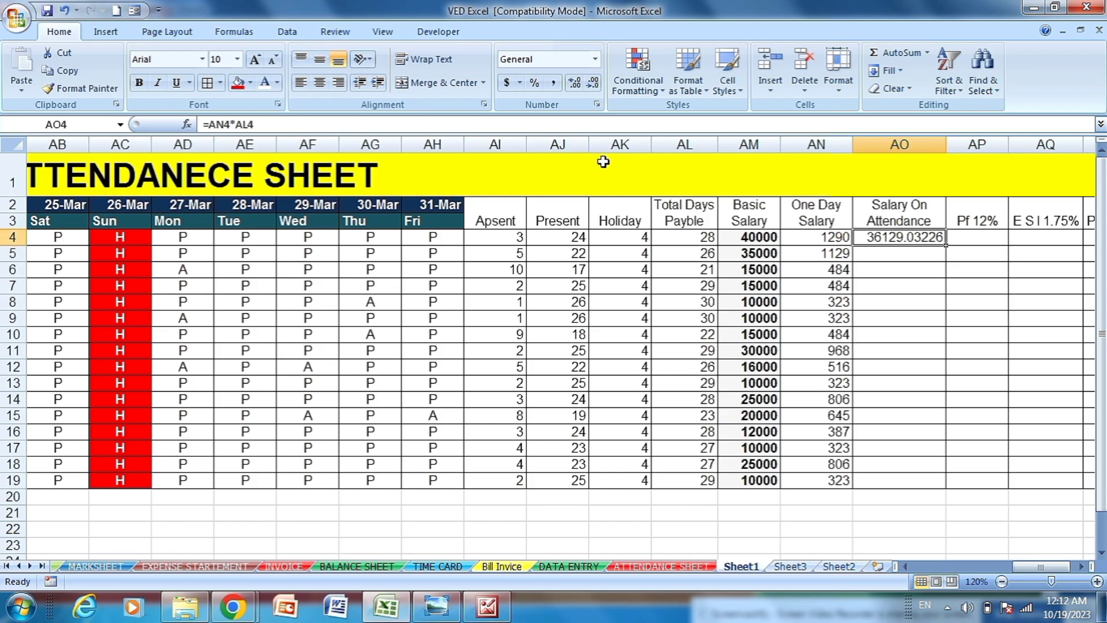
pyautogui.click(593, 85)
pyautogui.click(593, 84)
pyautogui.click(593, 85)
pyautogui.click(593, 84)
pyautogui.click(593, 84)
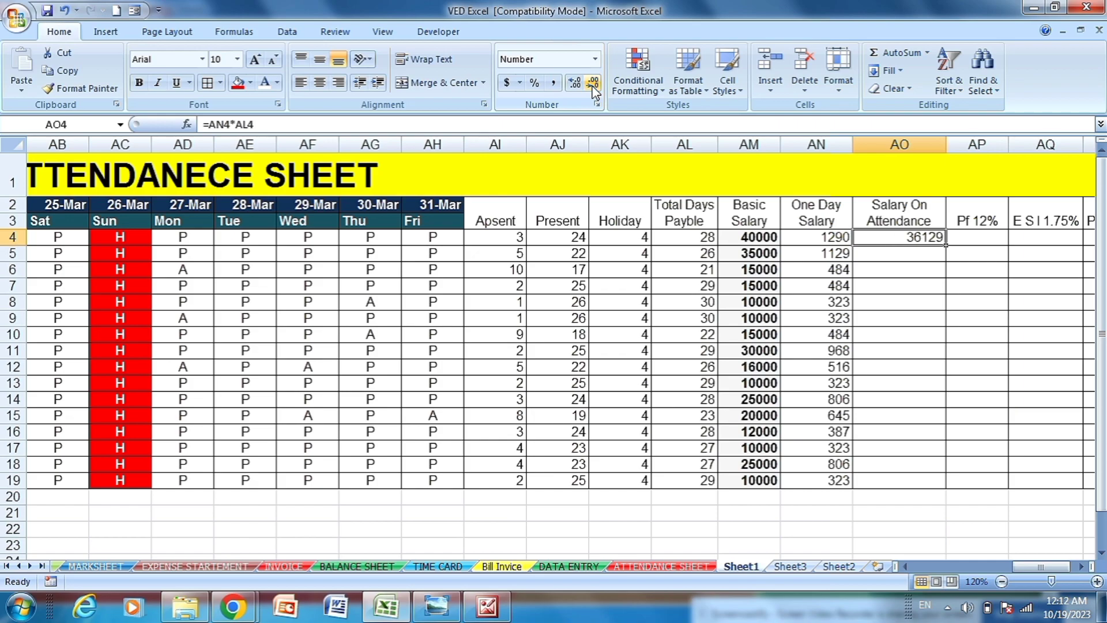
pyautogui.click(987, 242)
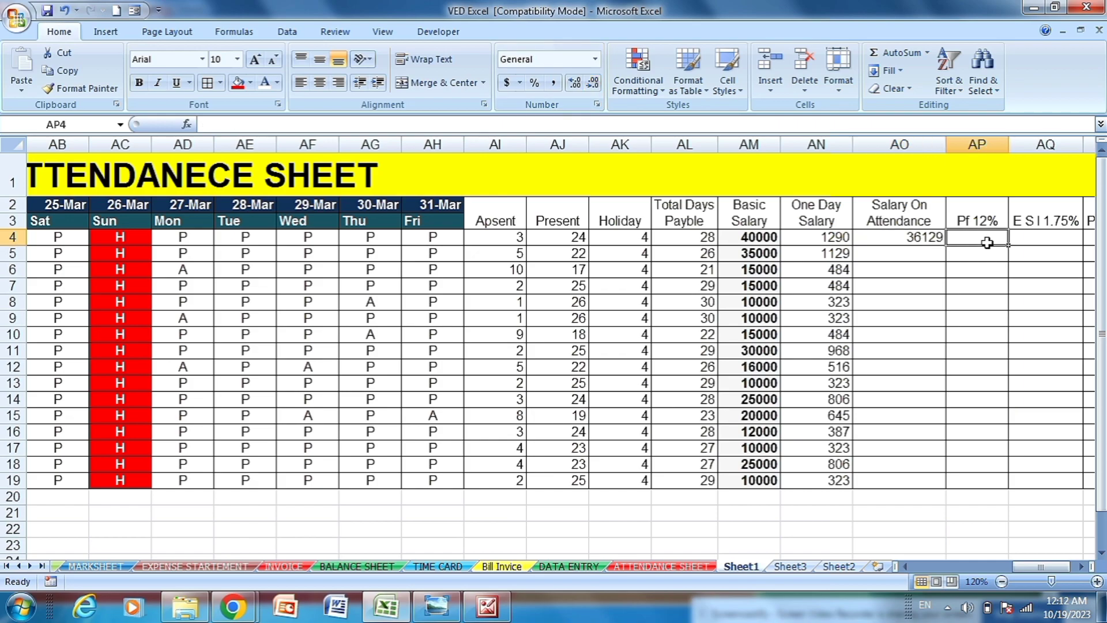
pyautogui.click(923, 236)
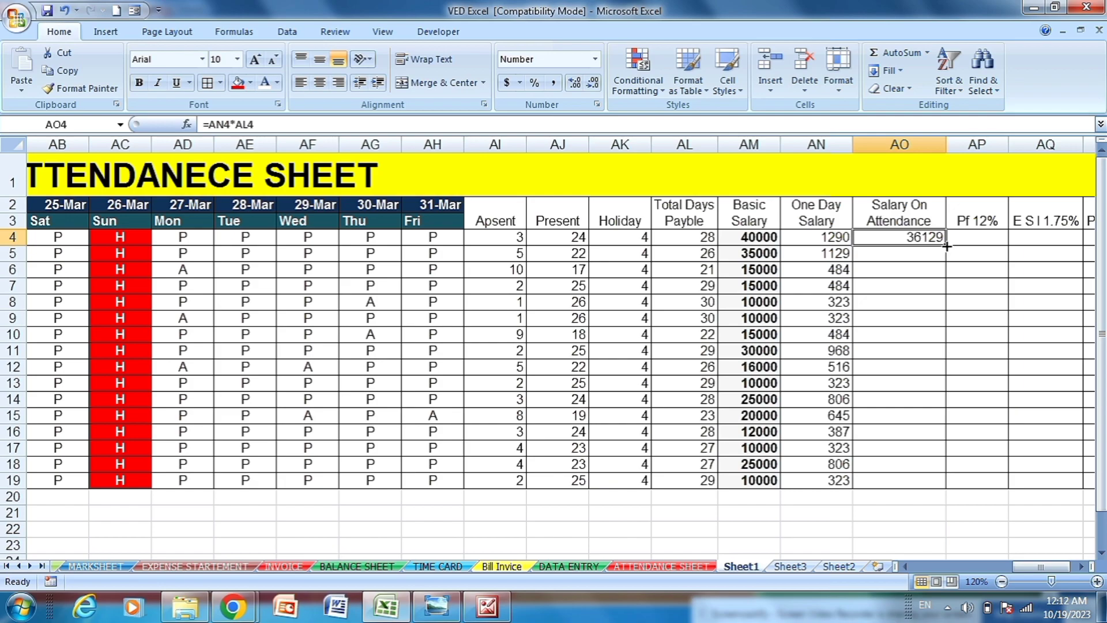
pyautogui.doubleClick(947, 246)
# Calculate the Manager's provident fund deduction in the Pf 12% cell AP4 with the formula =AO4*12%
pyautogui.click(979, 241)
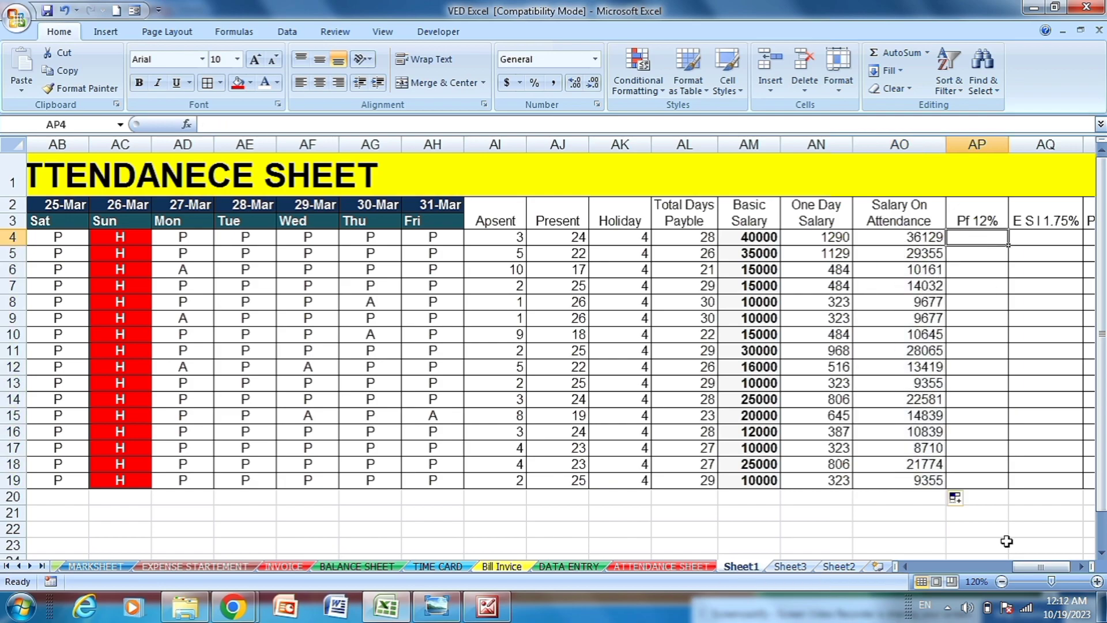
pyautogui.moveTo(1030, 568); pyautogui.dragTo(1070, 567)
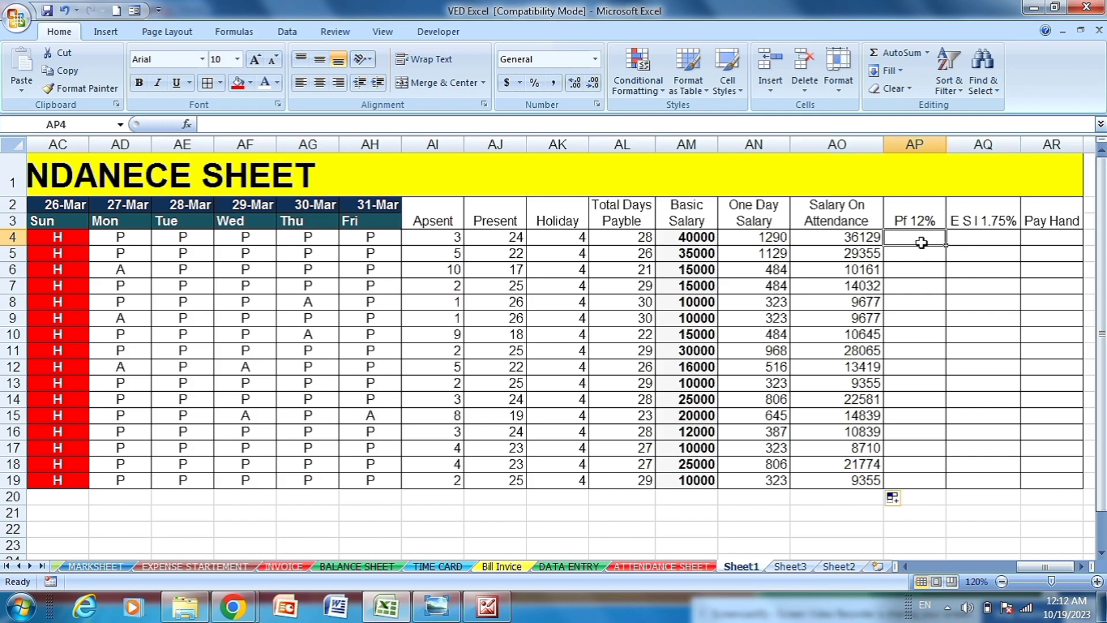
pyautogui.click(855, 239)
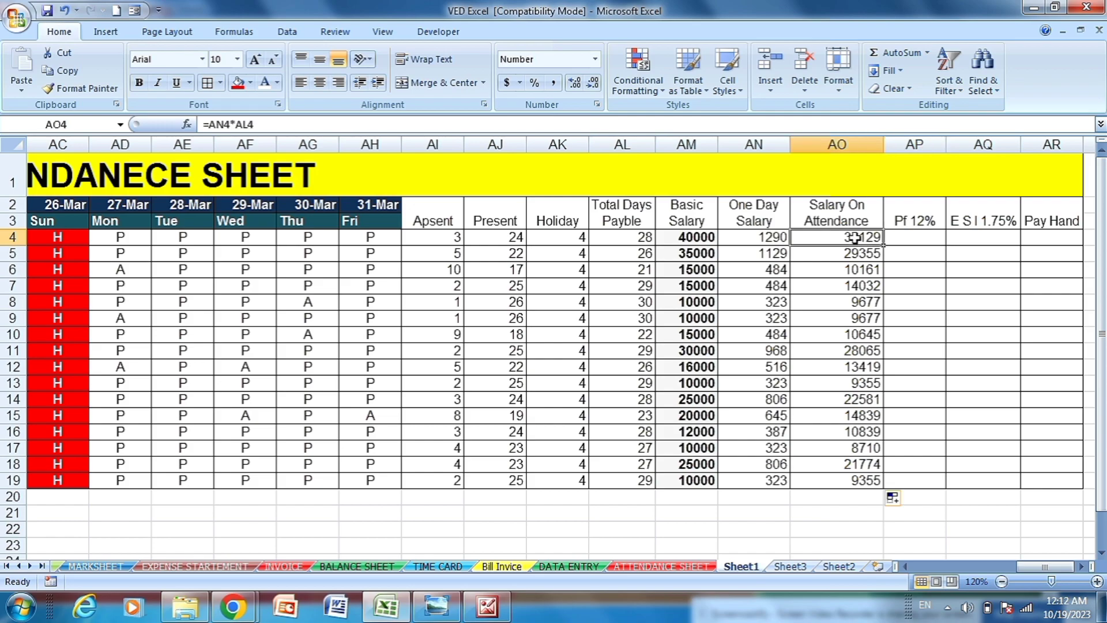
pyautogui.click(908, 241)
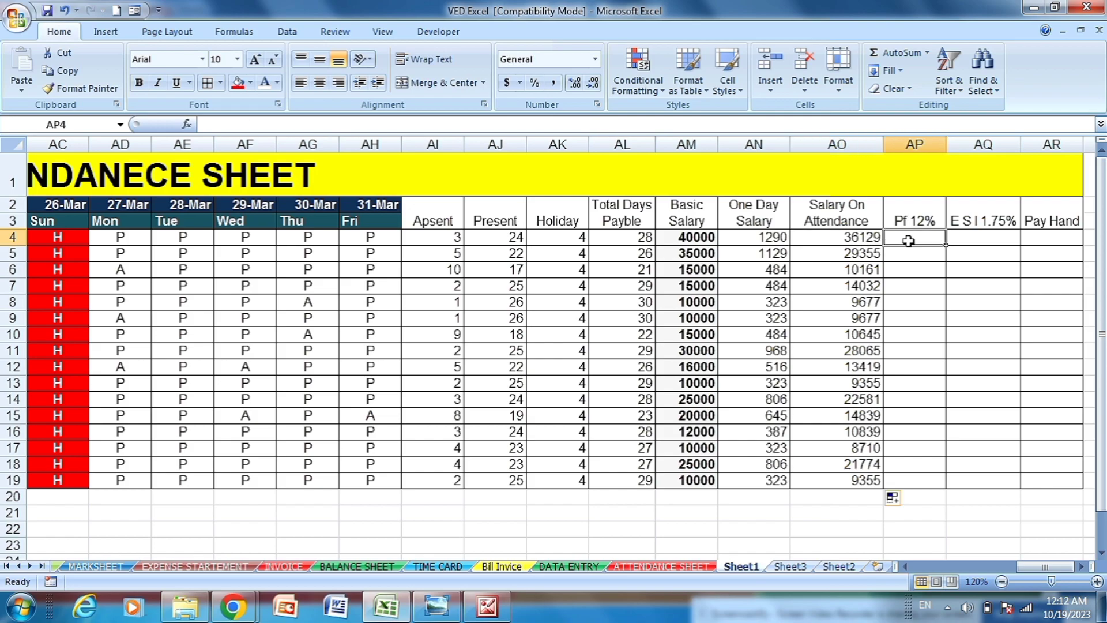
pyautogui.click(865, 240)
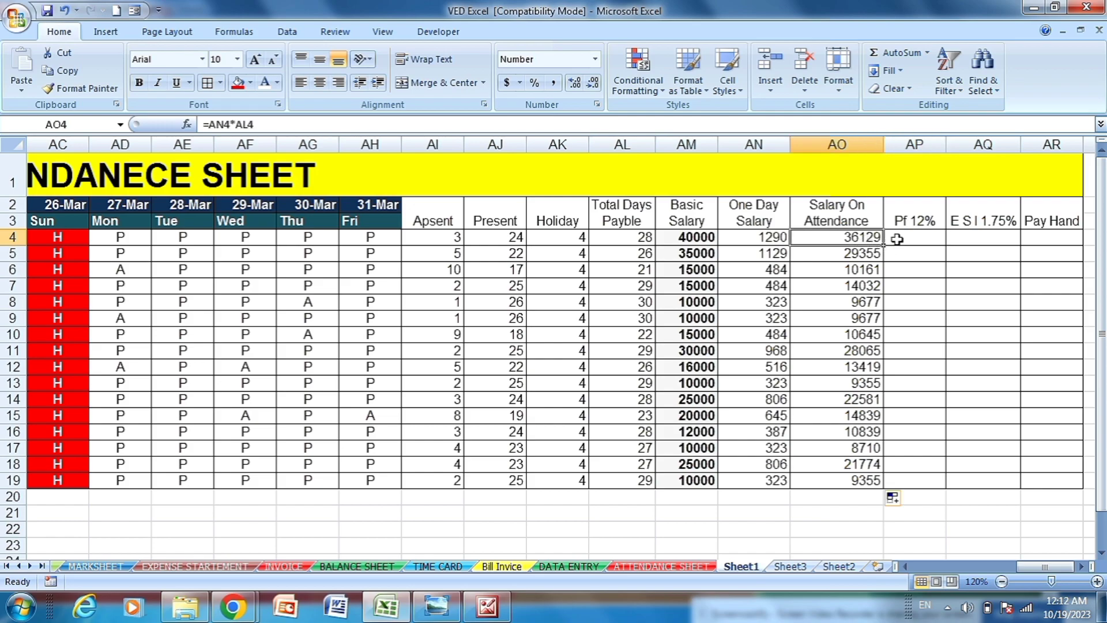
pyautogui.click(898, 239)
pyautogui.write('=')
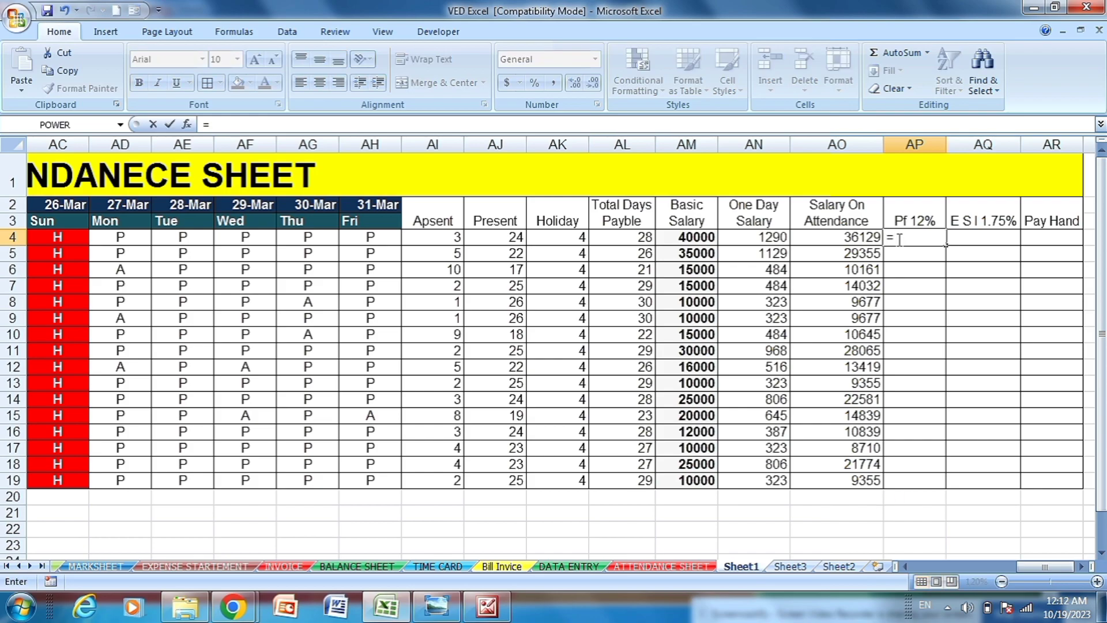
pyautogui.click(863, 240)
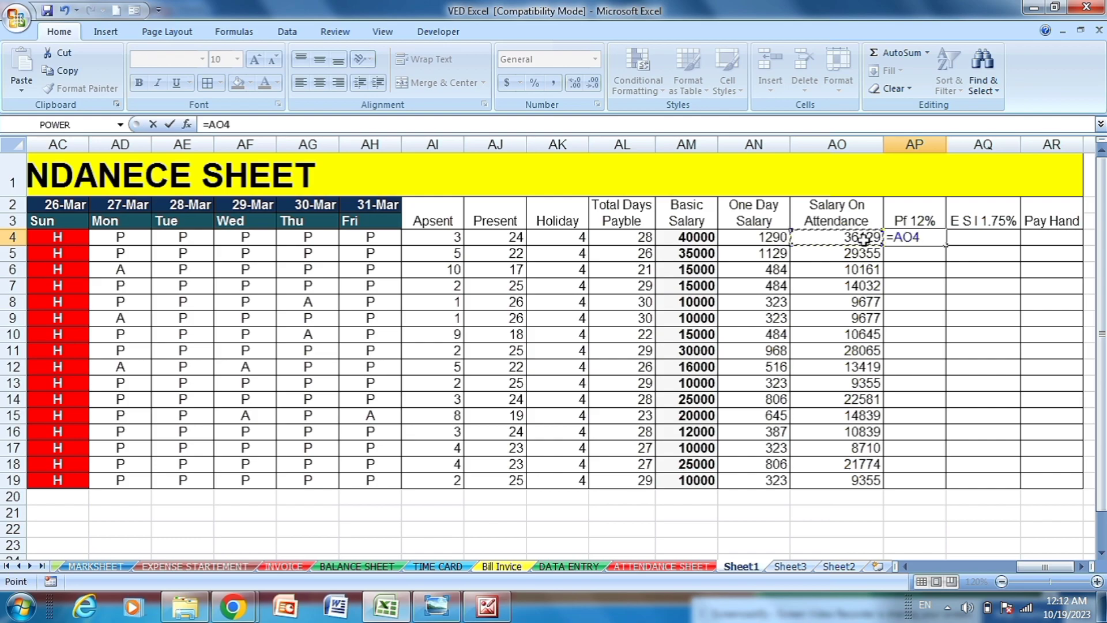
pyautogui.write('*12%')
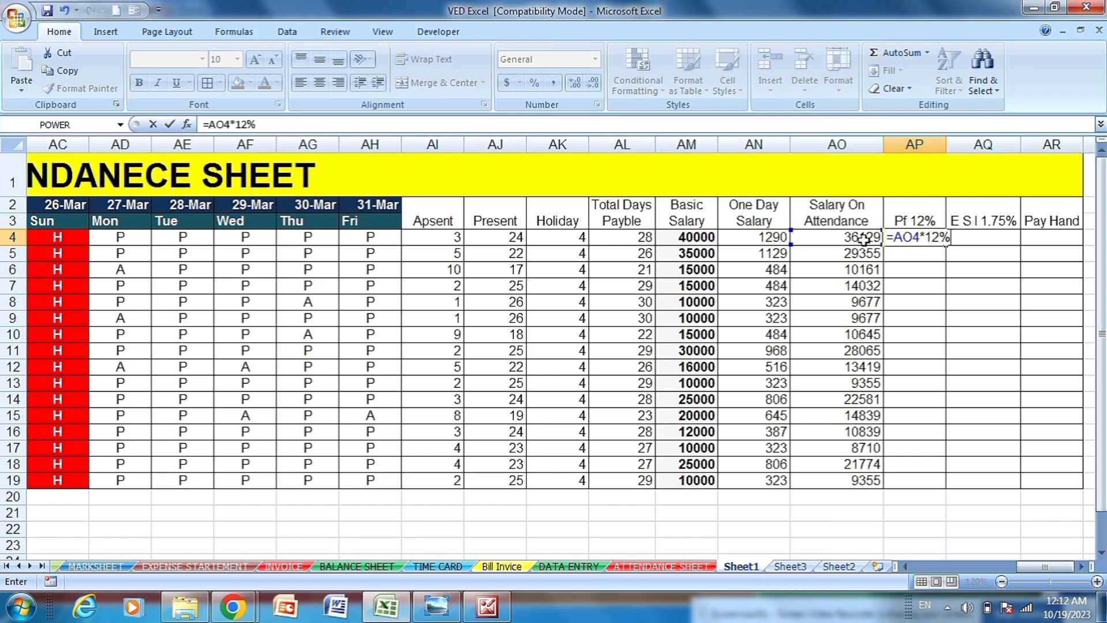
pyautogui.press('Return')
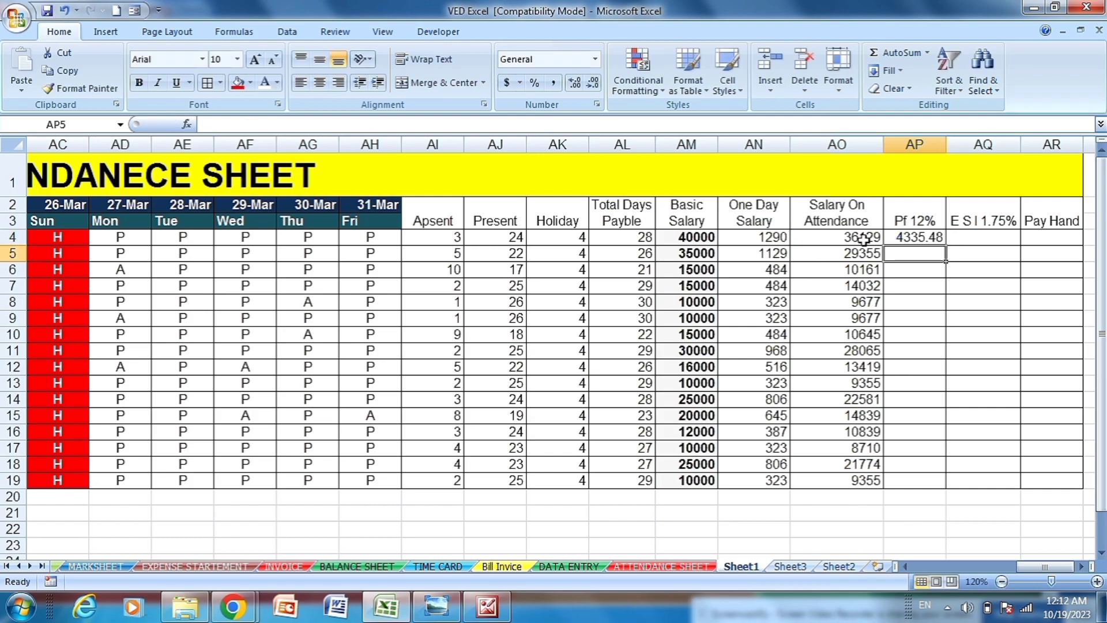
# Format the Pf 12% amount in cell AP4 with no decimal places
pyautogui.click(935, 237)
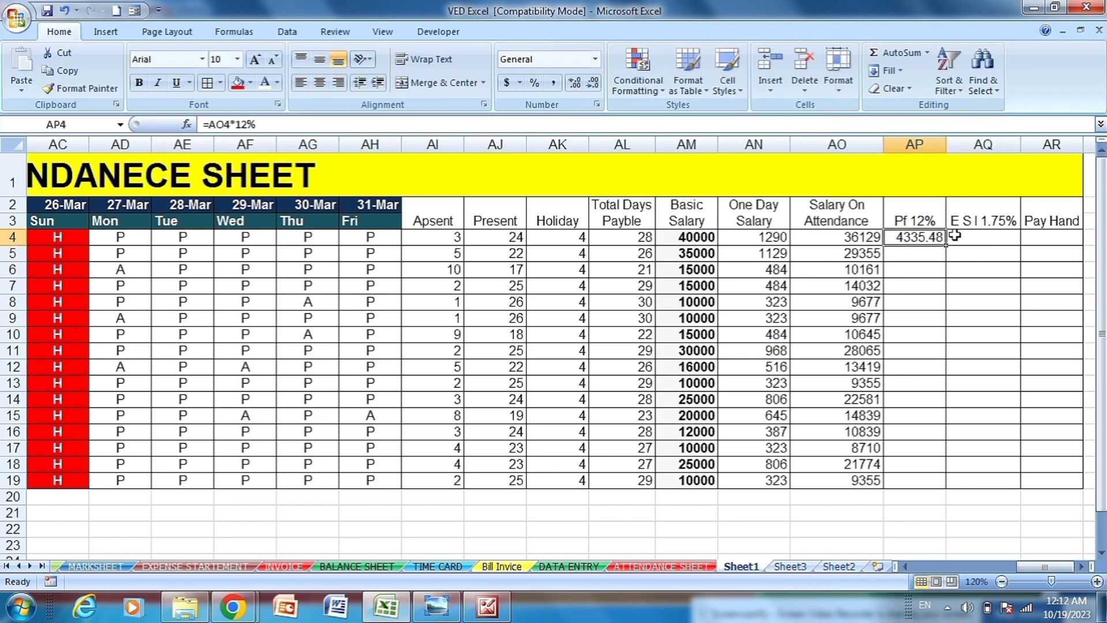
pyautogui.click(590, 84)
pyautogui.click(589, 84)
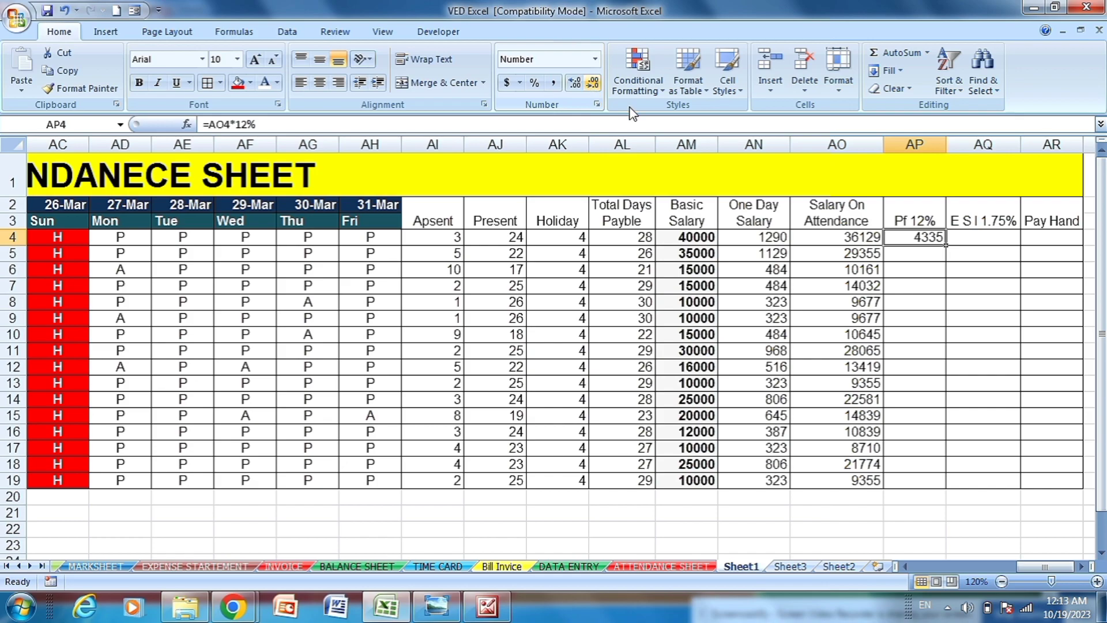
# Calculate the Manager's ESI deduction in the E S I 1.75% cell AQ4 with the formula =AO4*1.75%
pyautogui.click(982, 238)
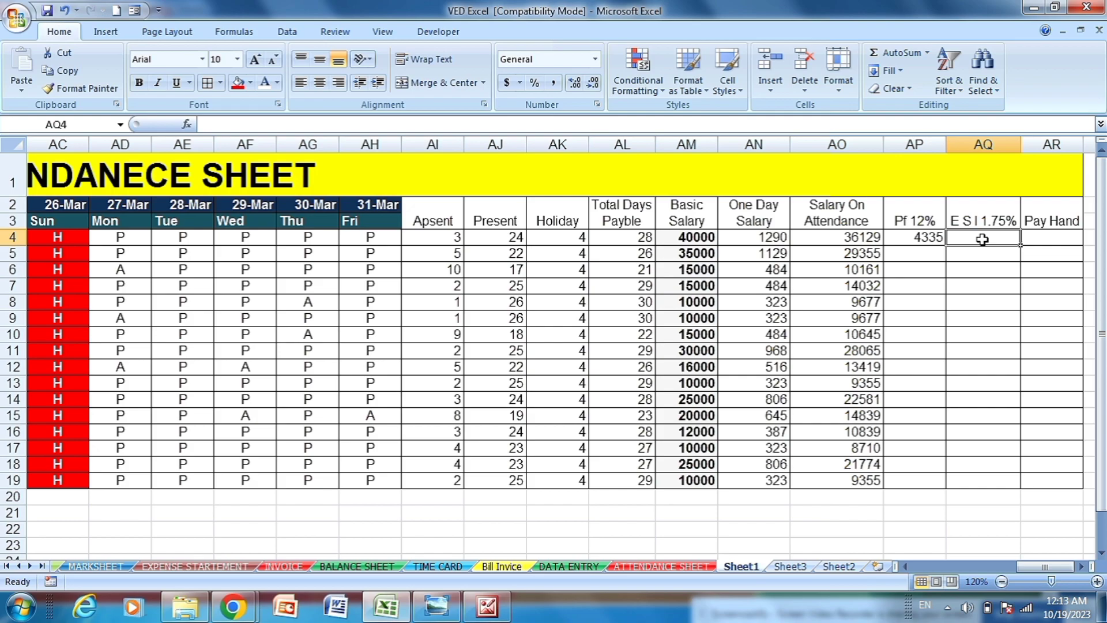
pyautogui.write('=')
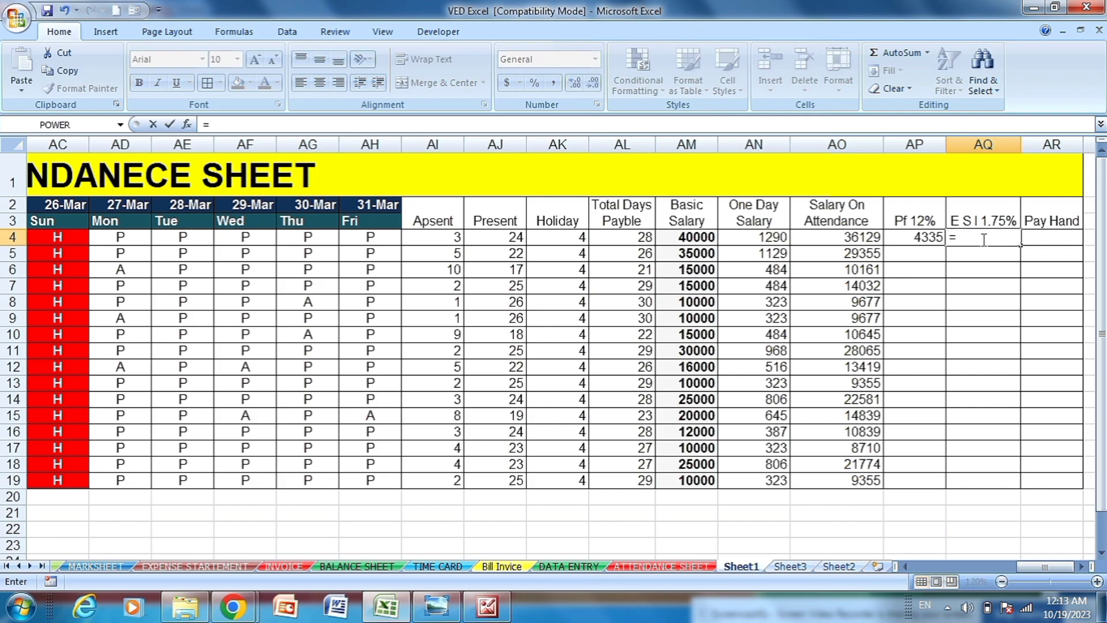
pyautogui.click(859, 241)
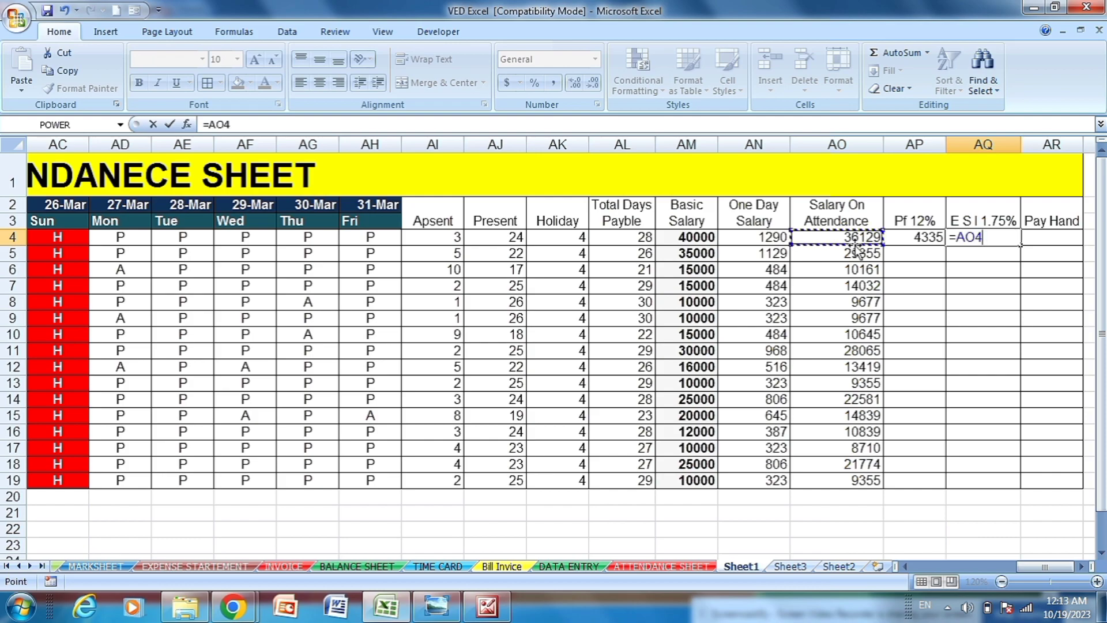
pyautogui.write('*')
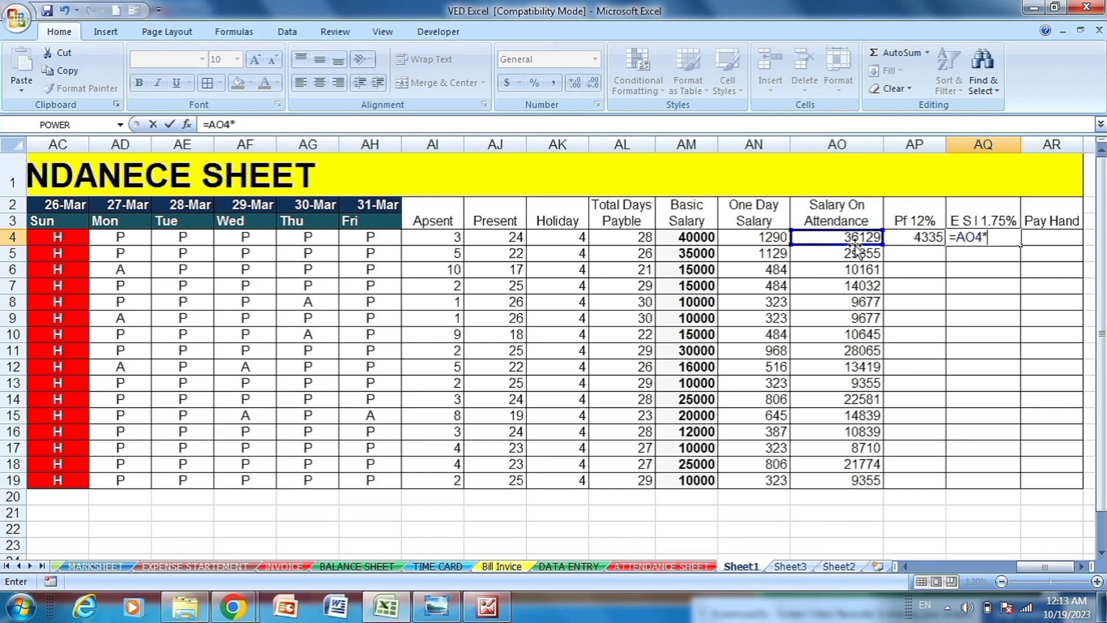
pyautogui.write('1.75%')
pyautogui.press('Return')
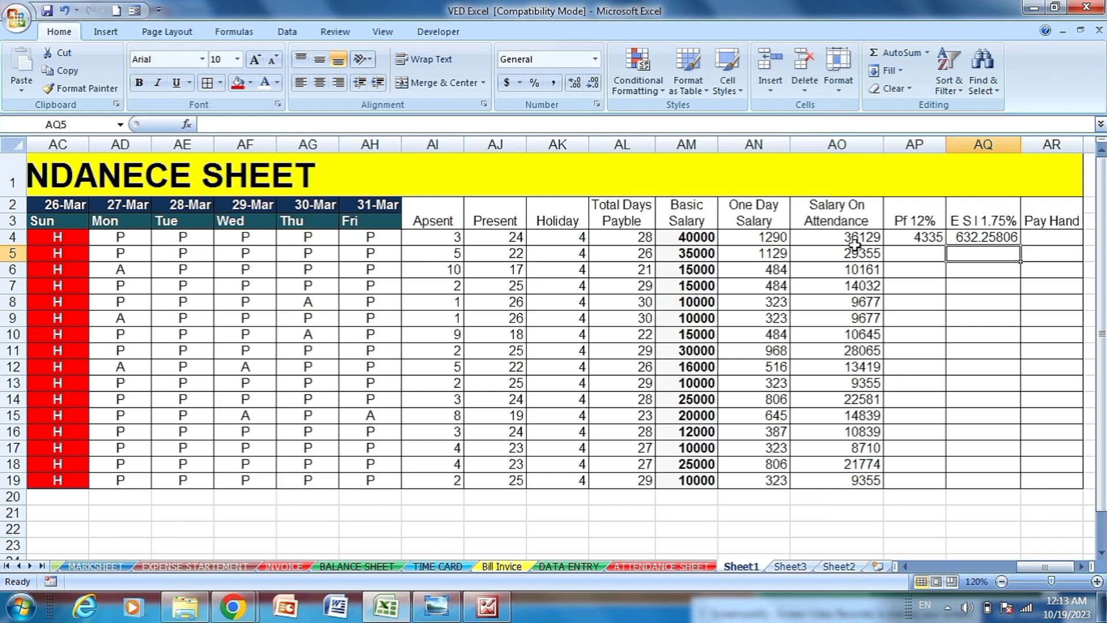
# Format the E S I 1.75% amount in cell AQ4 with no decimal places
pyautogui.click(975, 238)
pyautogui.click(594, 83)
pyautogui.click(594, 83)
pyautogui.click(594, 83)
pyautogui.click(594, 84)
pyautogui.click(594, 84)
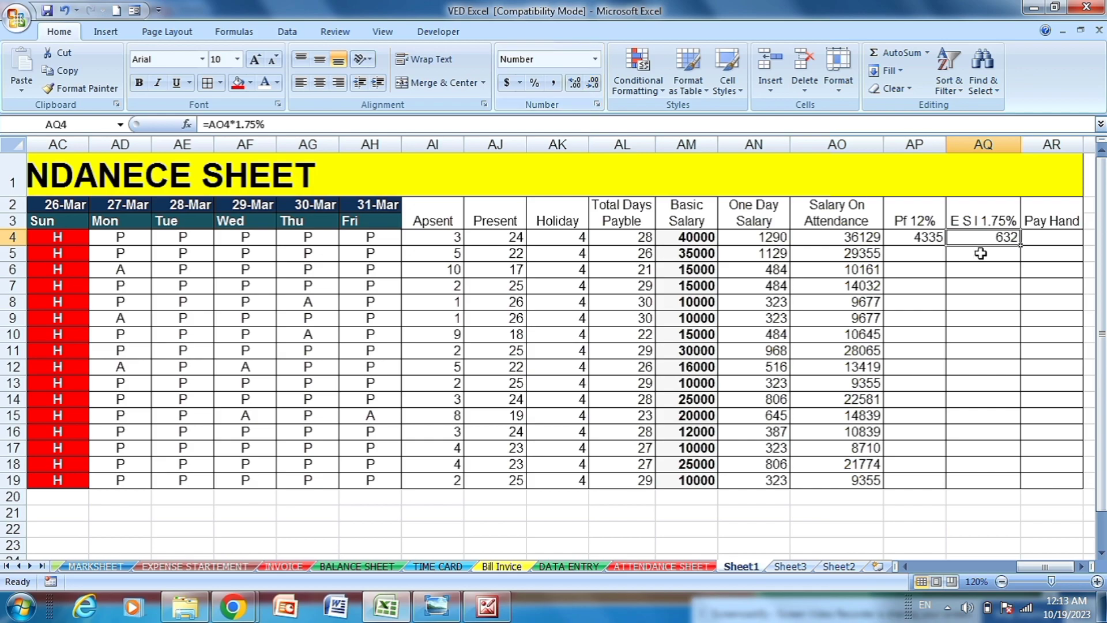
# Examine the Manager's Salary On Attendance, Pf 12% and E S I 1.75% amounts in row 4 that determine Pay Hand
pyautogui.click(1045, 238)
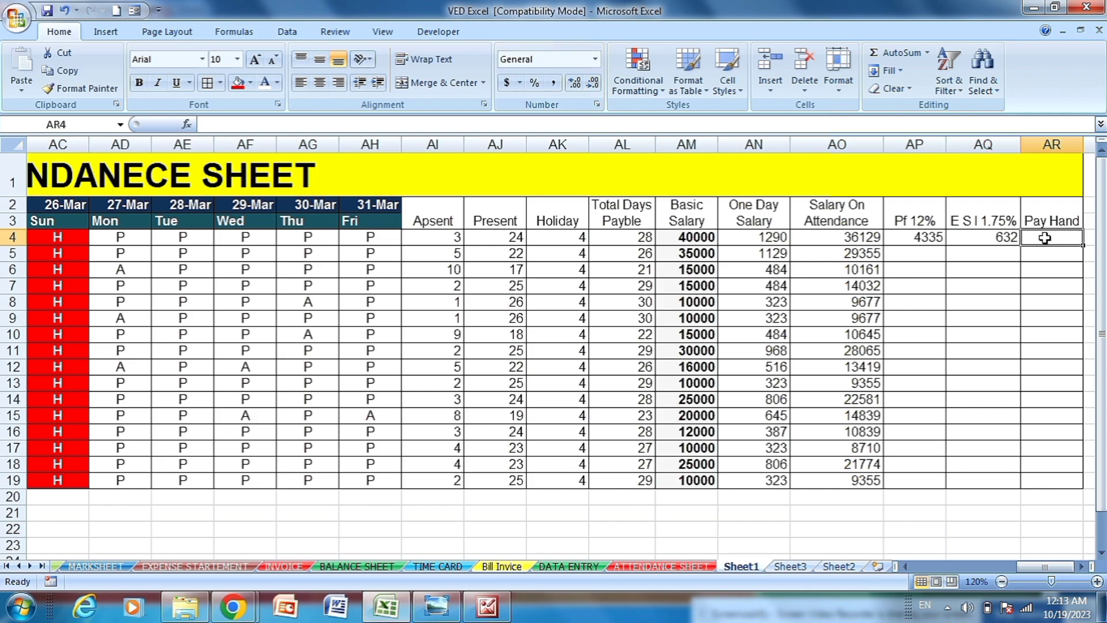
pyautogui.click(925, 238)
pyautogui.click(998, 238)
pyautogui.click(870, 238)
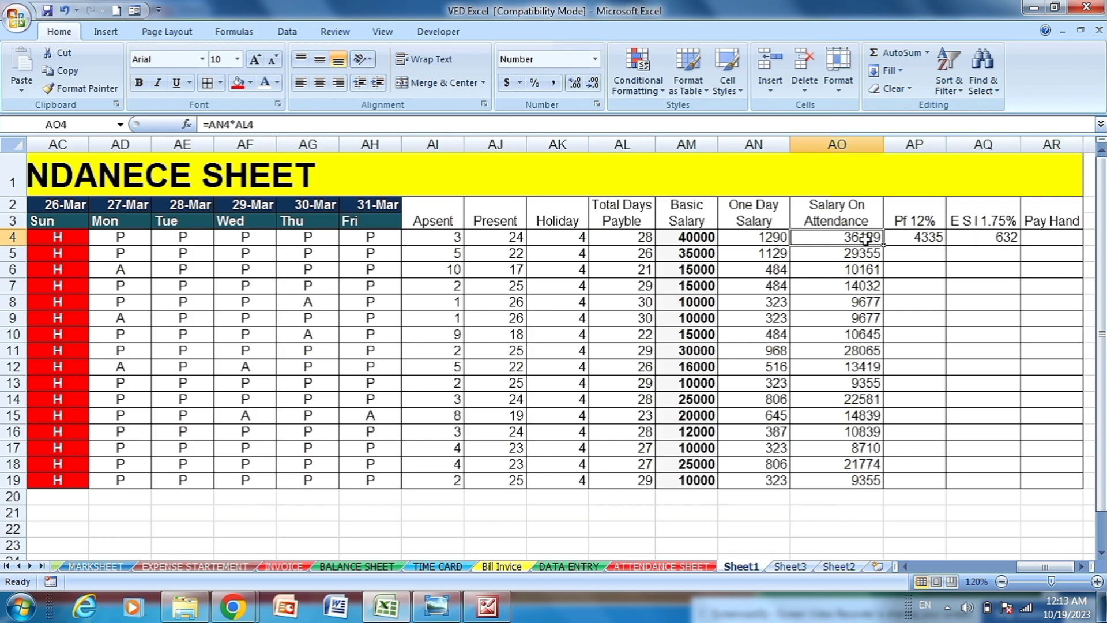
pyautogui.click(916, 238)
pyautogui.click(999, 239)
pyautogui.click(927, 239)
pyautogui.click(999, 239)
pyautogui.click(1061, 238)
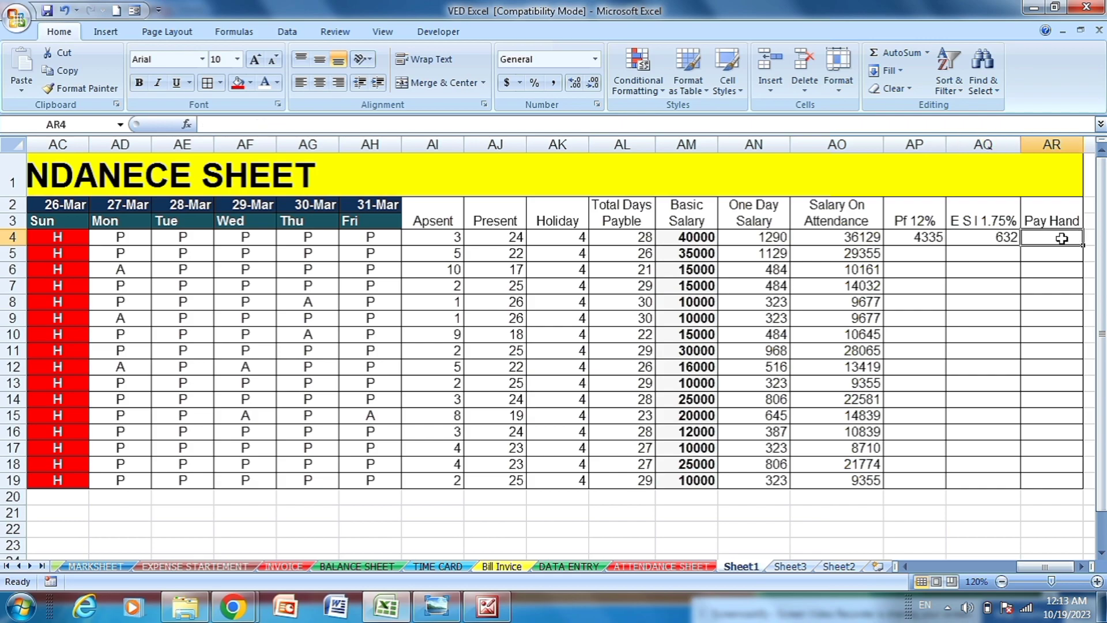
pyautogui.click(917, 237)
pyautogui.click(980, 240)
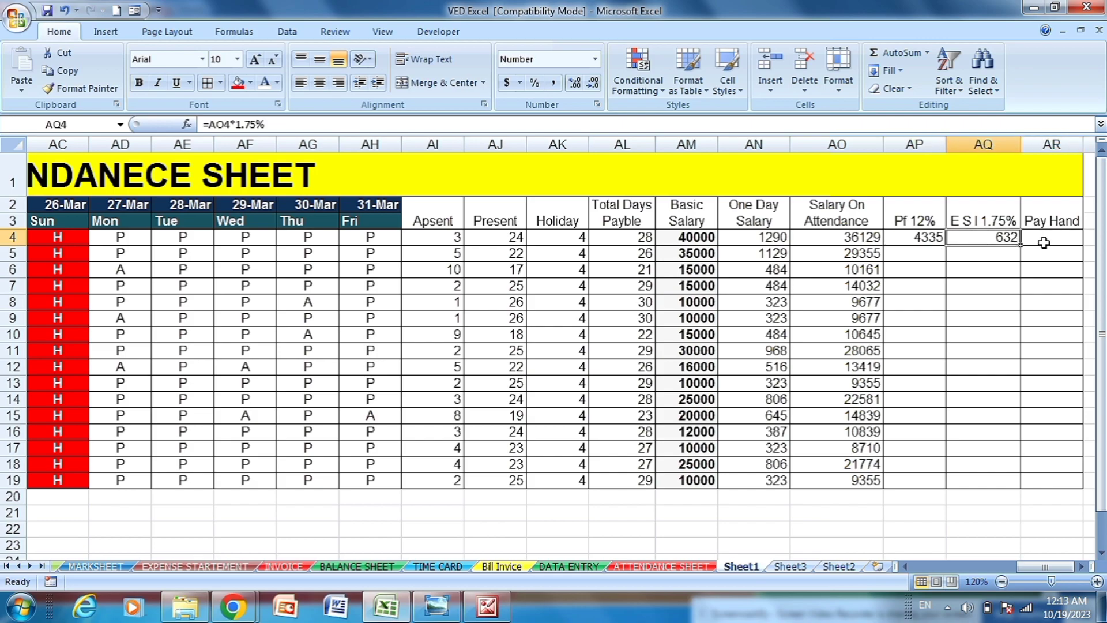
# Calculate the Manager's pay in hand in the Pay Hand cell AR4 with the formula =AO4-AP4-AQ4
pyautogui.click(1042, 241)
pyautogui.write('=')
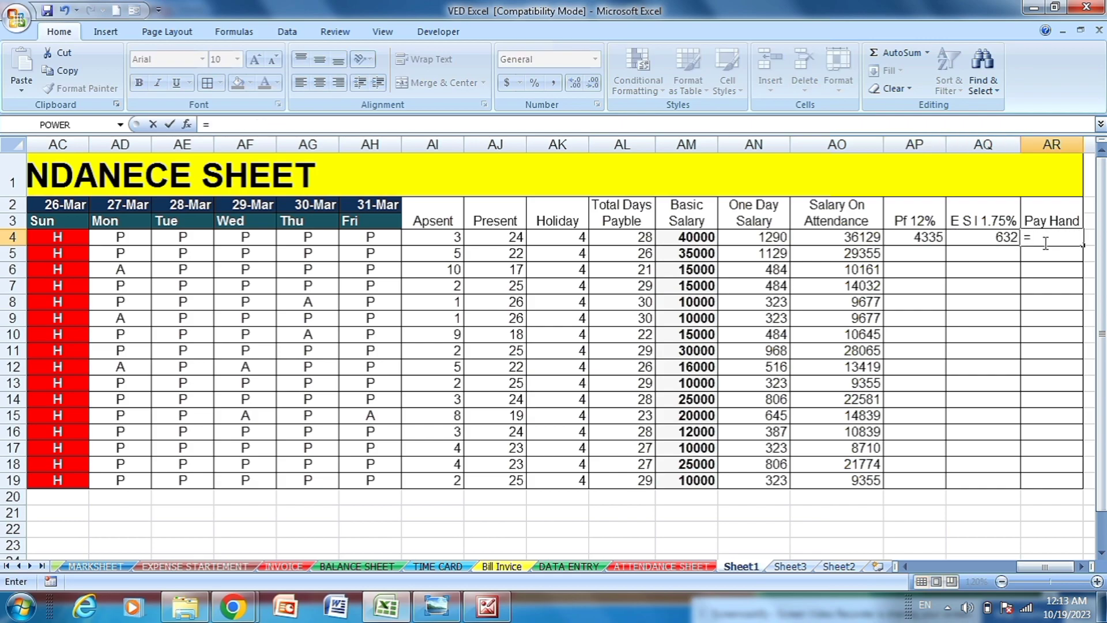
pyautogui.click(860, 242)
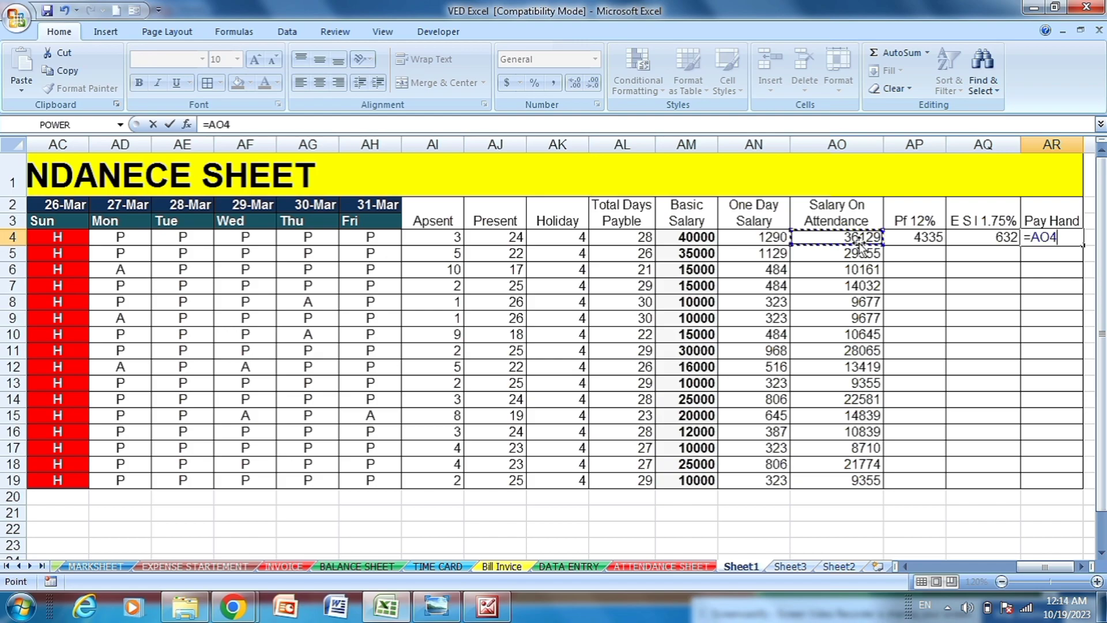
pyautogui.write('-')
pyautogui.click(923, 239)
pyautogui.write('-')
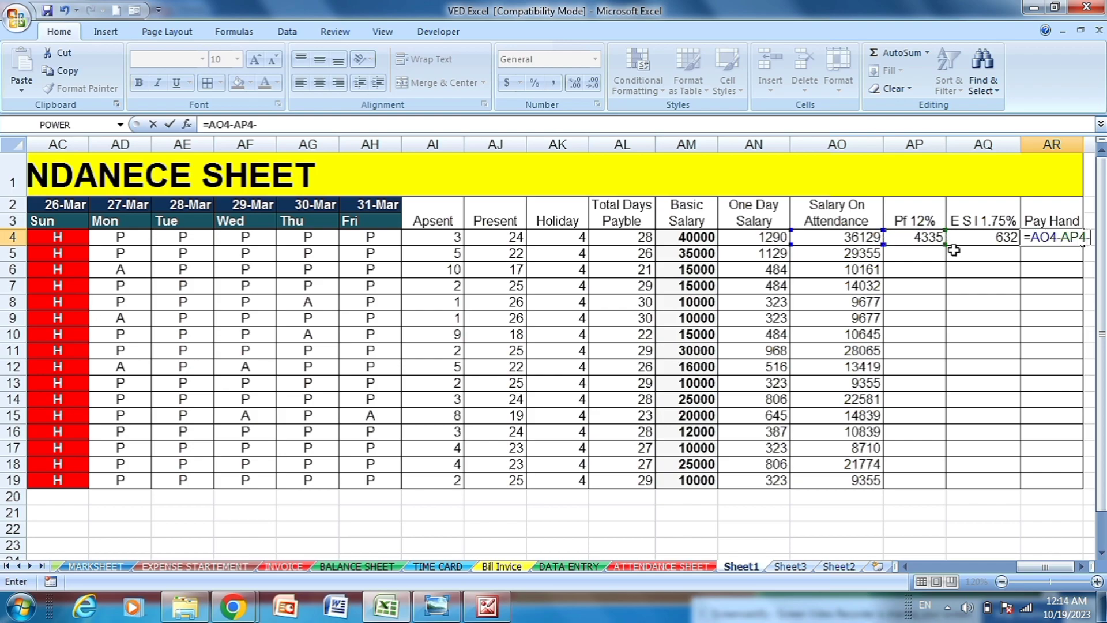
pyautogui.click(986, 236)
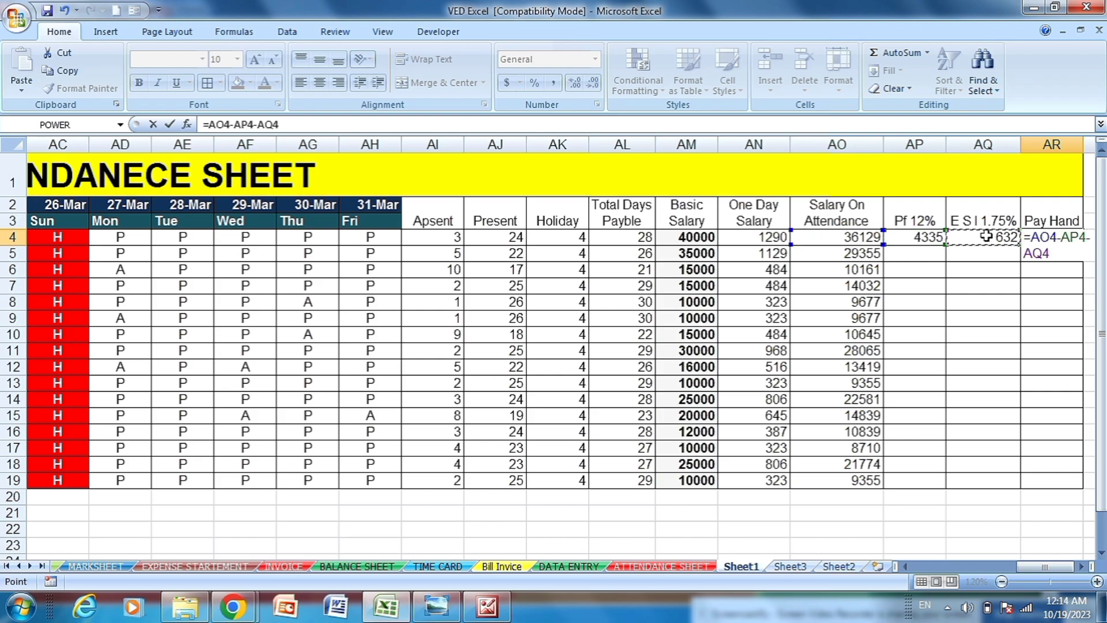
pyautogui.press('Return')
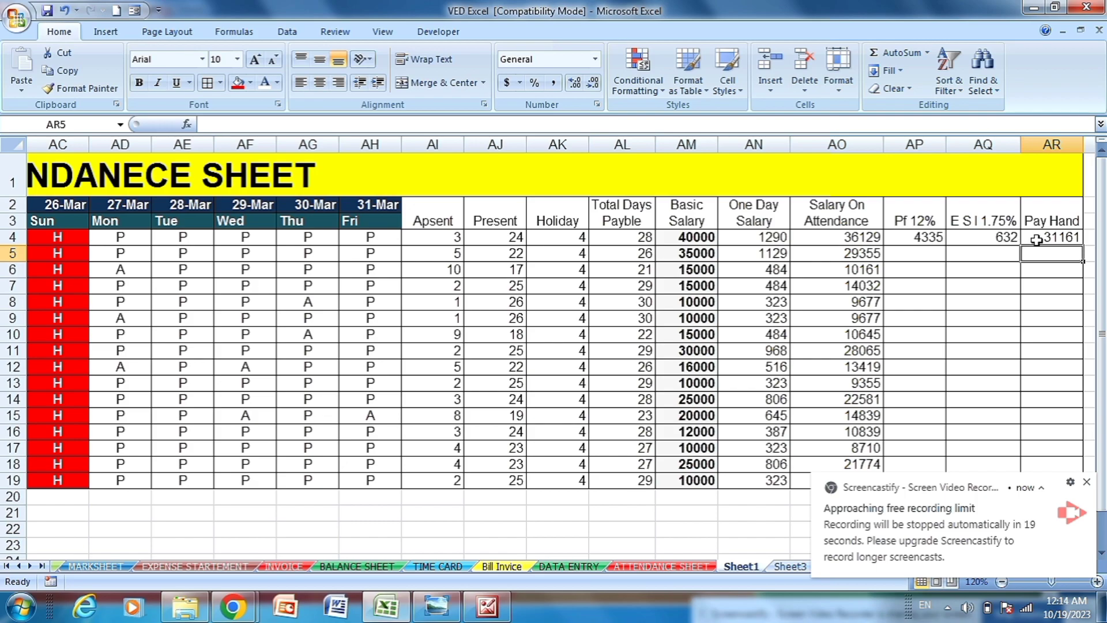
# Fill the Pf 12%, E S I 1.75% and Pay Hand formulas from row 4 down to row 19
pyautogui.click(980, 350)
pyautogui.scroll(-1, 979, 353)
pyautogui.scroll(1, 974, 340)
pyautogui.click(925, 237)
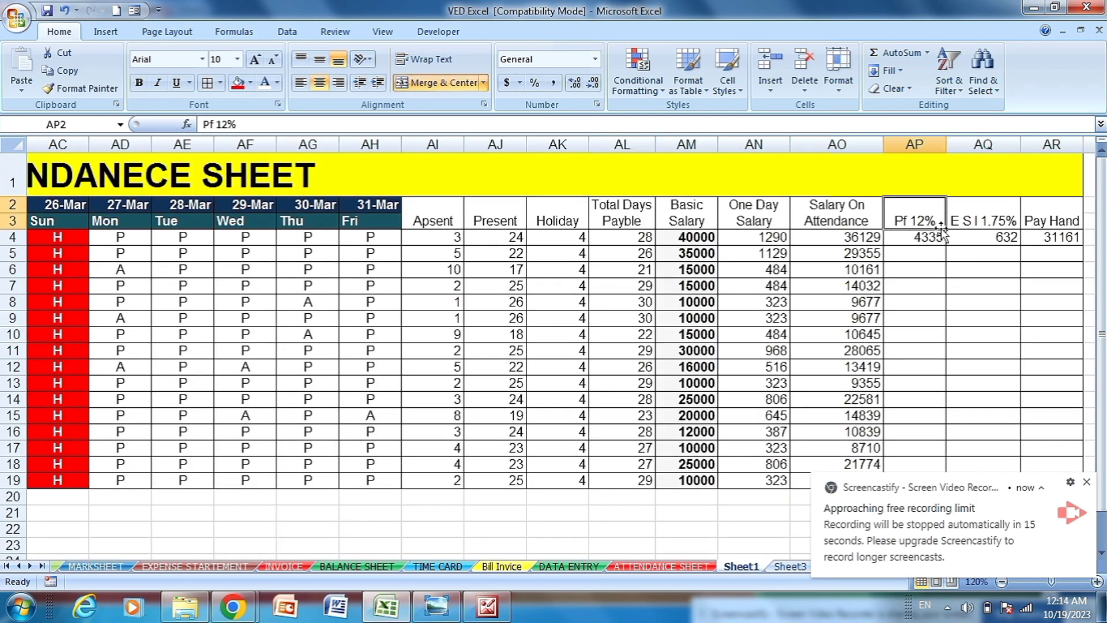
pyautogui.doubleClick(944, 245)
pyautogui.click(983, 236)
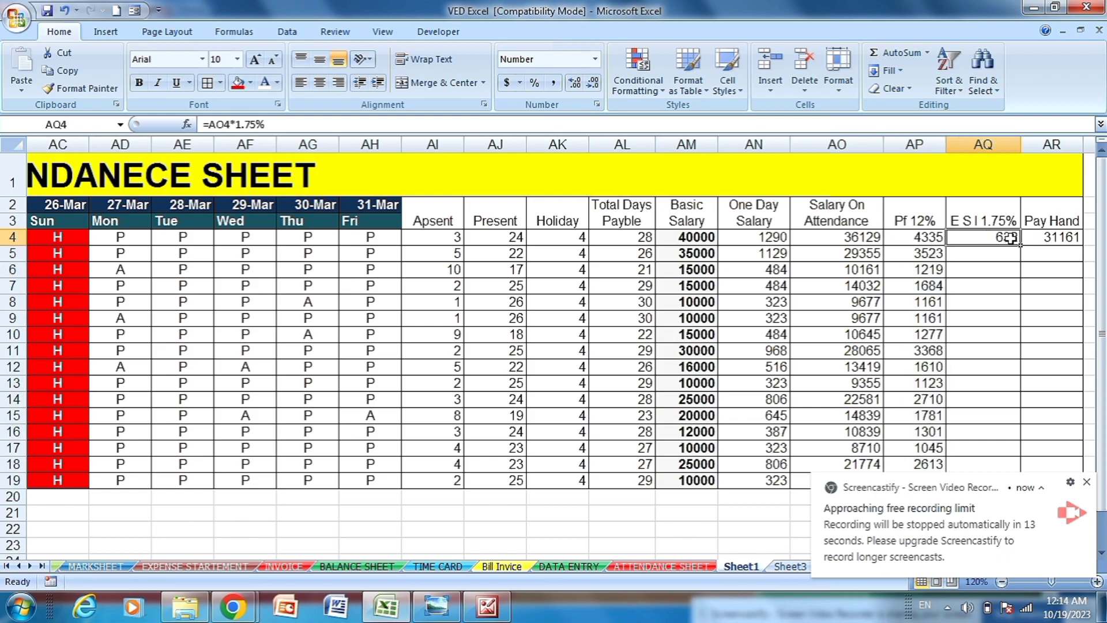
pyautogui.doubleClick(1024, 245)
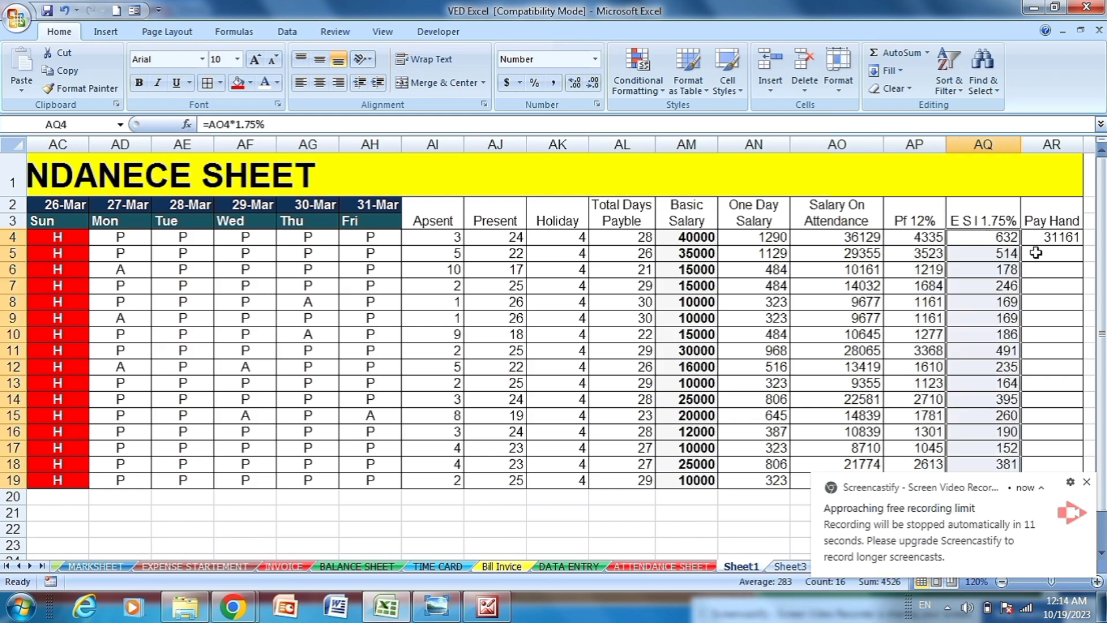
pyautogui.click(1064, 238)
pyautogui.doubleClick(1084, 245)
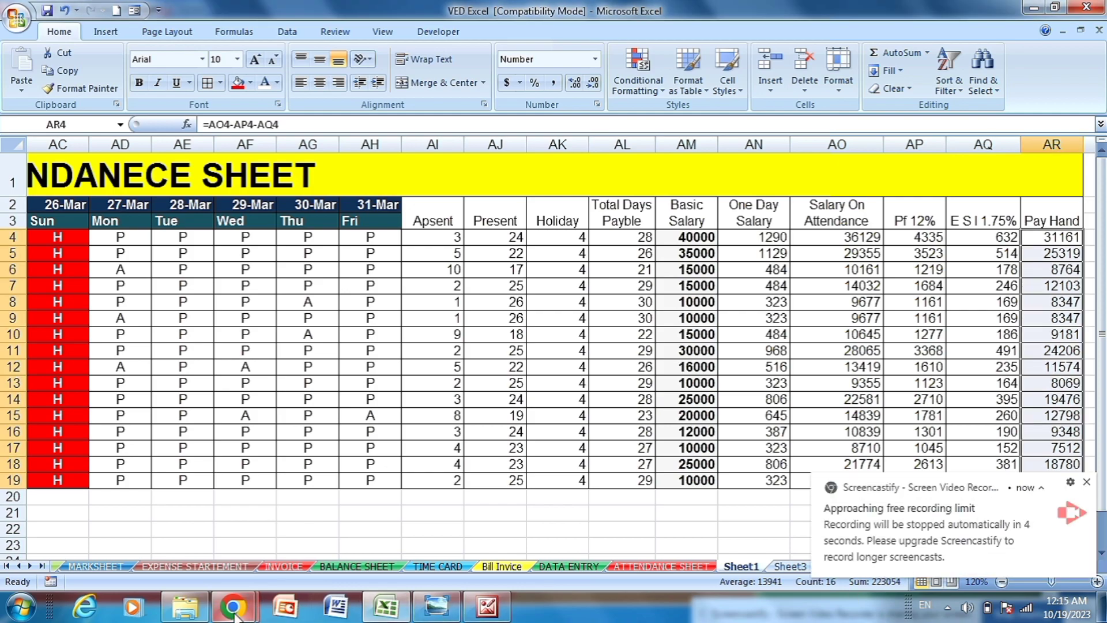
pyautogui.moveTo(235, 617)
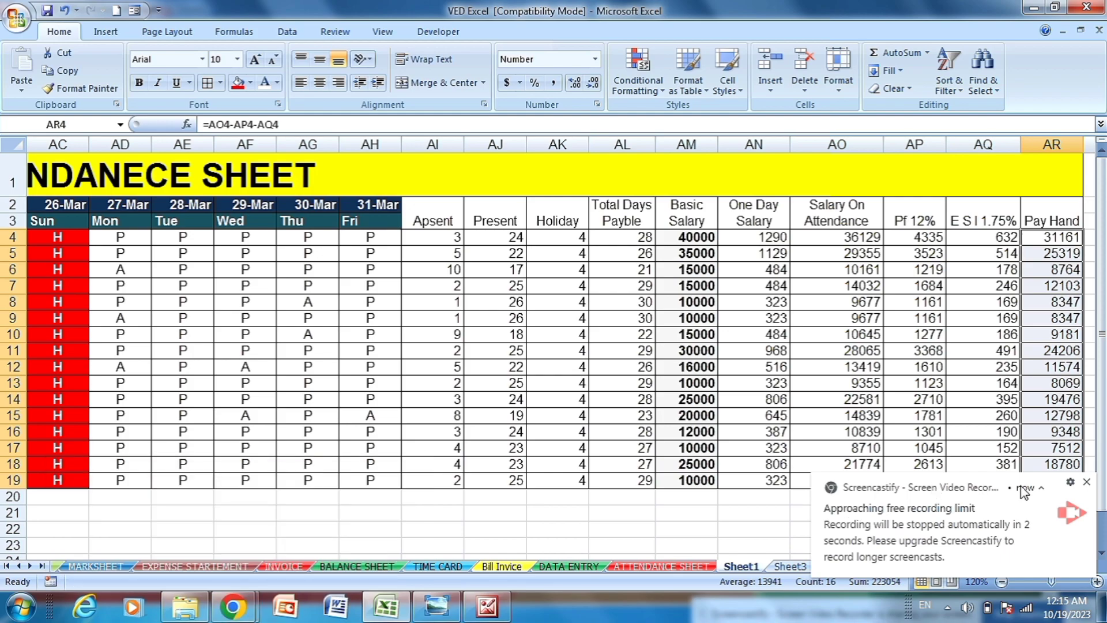